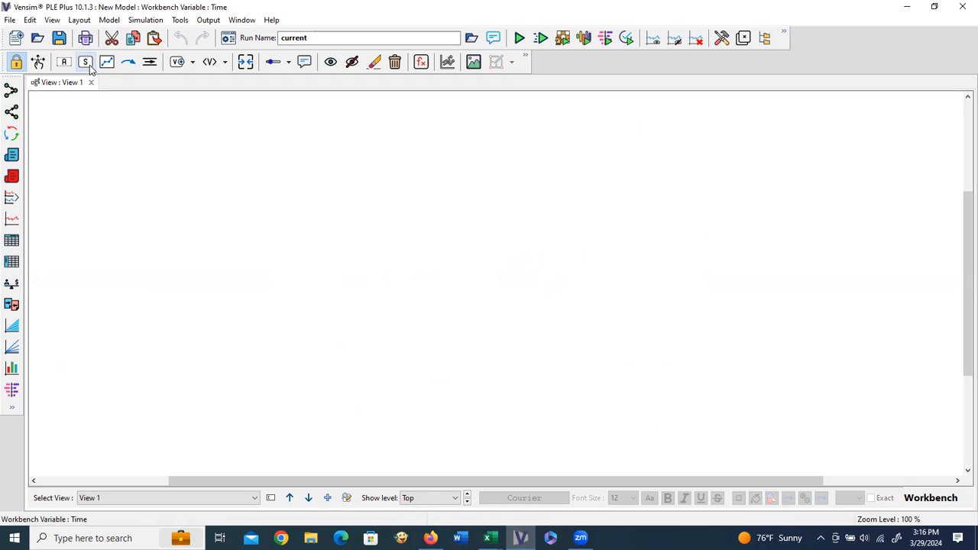
Step: Place a stock named Population near the middle of the empty sketch
click(87, 65)
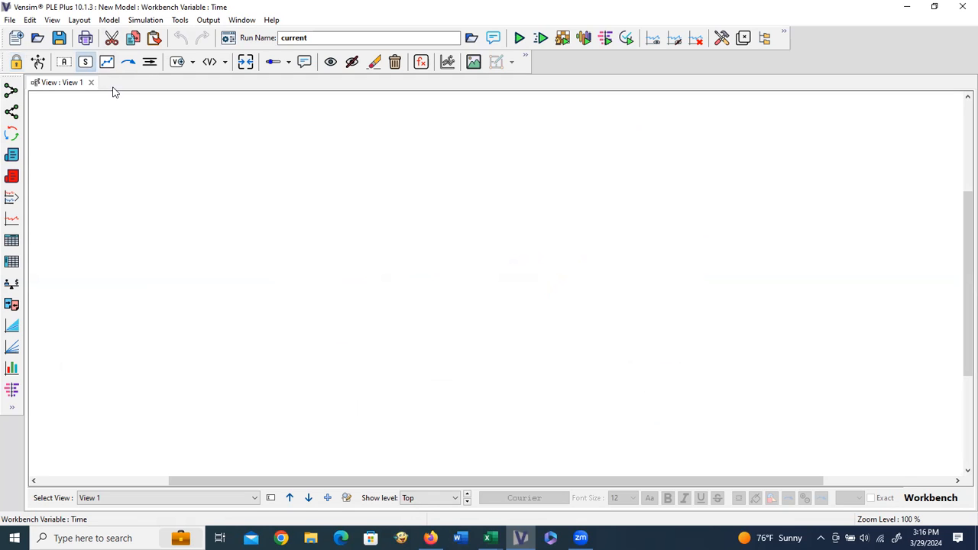
click(426, 260)
text(Population)
key(Return)
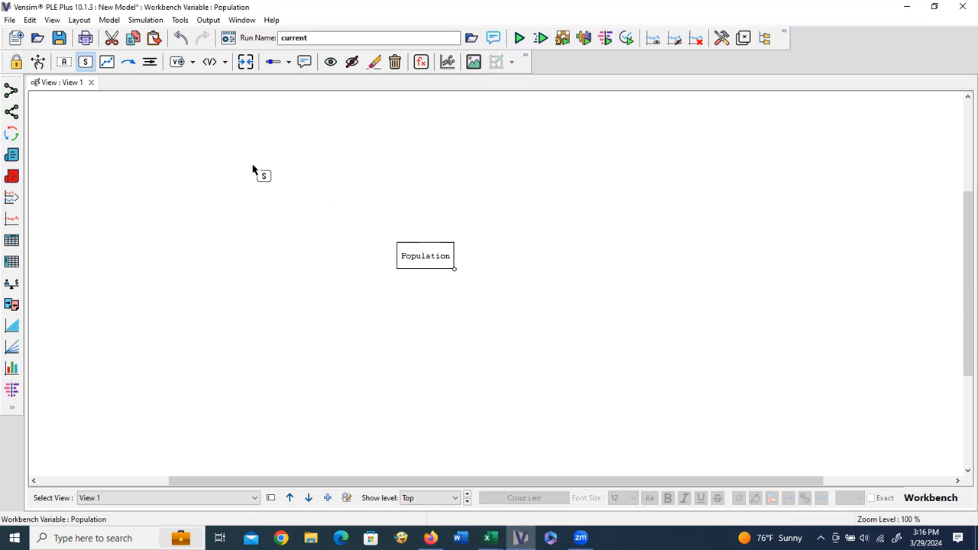
Step: Add an inflow named births running from a cloud into the Population stock
click(150, 65)
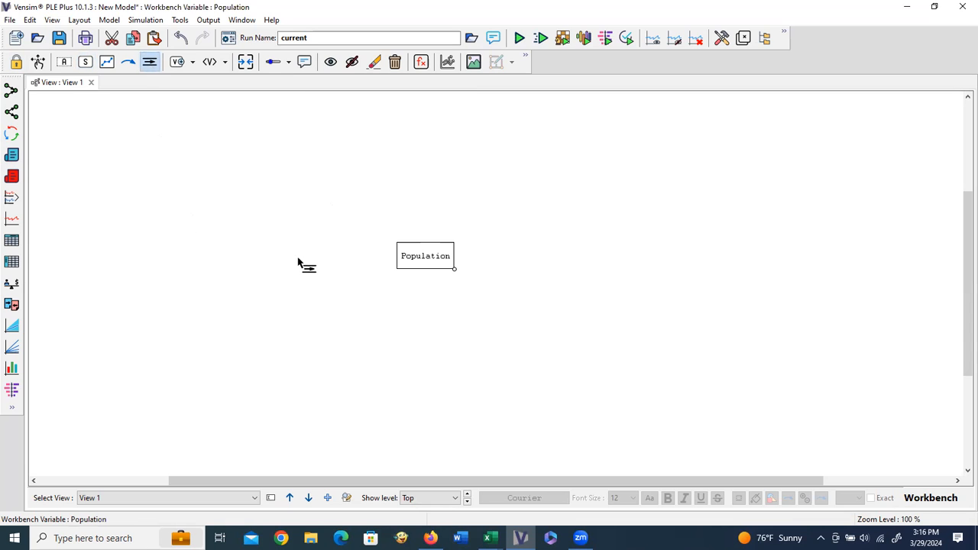
drag(295, 262, 419, 261)
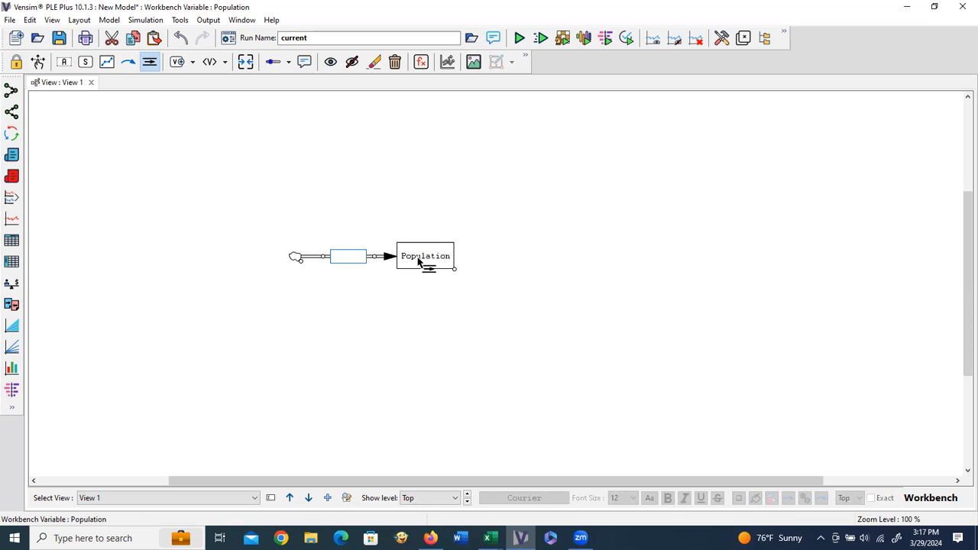
text(births)
key(Return)
Step: Add an outflow named deaths running from the Population stock to a cloud
click(439, 262)
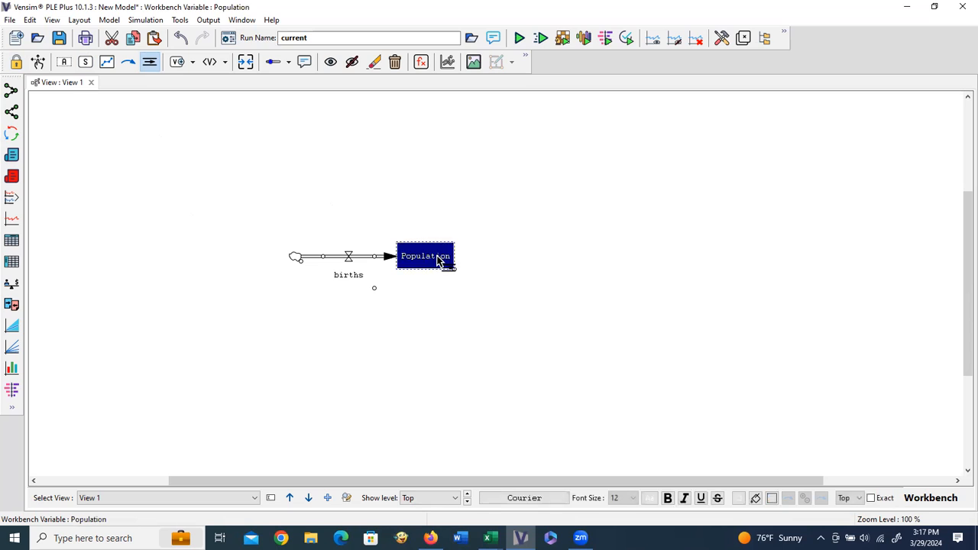
click(545, 259)
text(deaths)
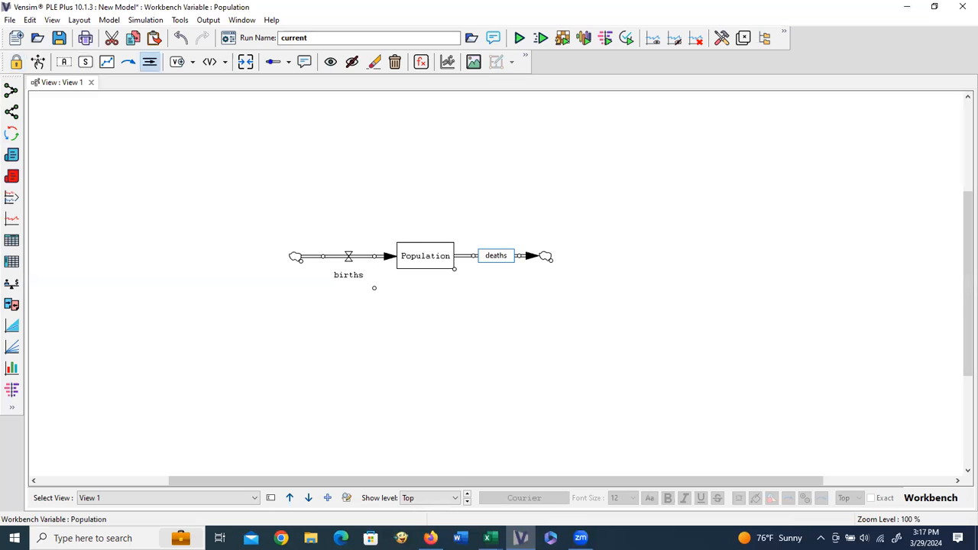
key(Return)
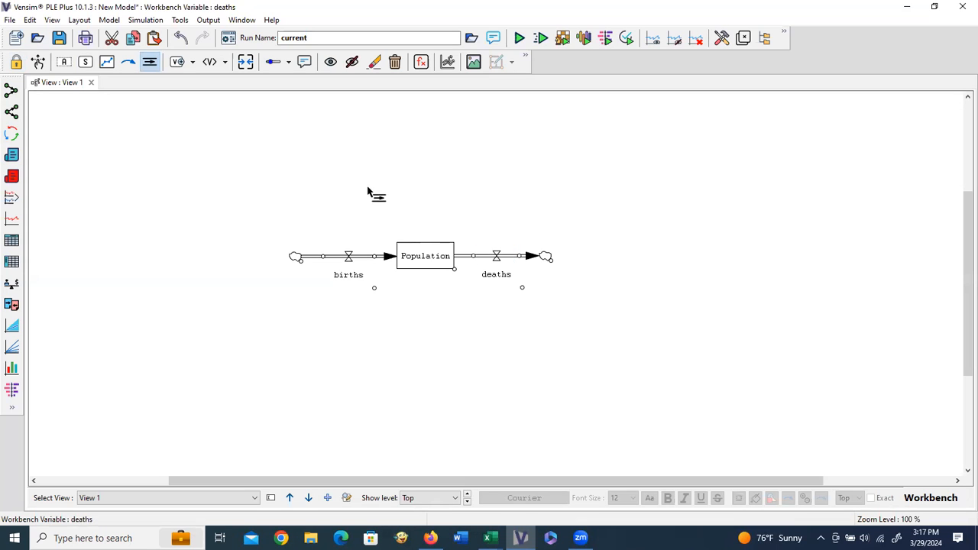
Step: Place the variables INITIAL POPULATION above the stock, BIRTH RATE below and left of births, and LIFE EXPECTANCY below and right of deaths
click(64, 64)
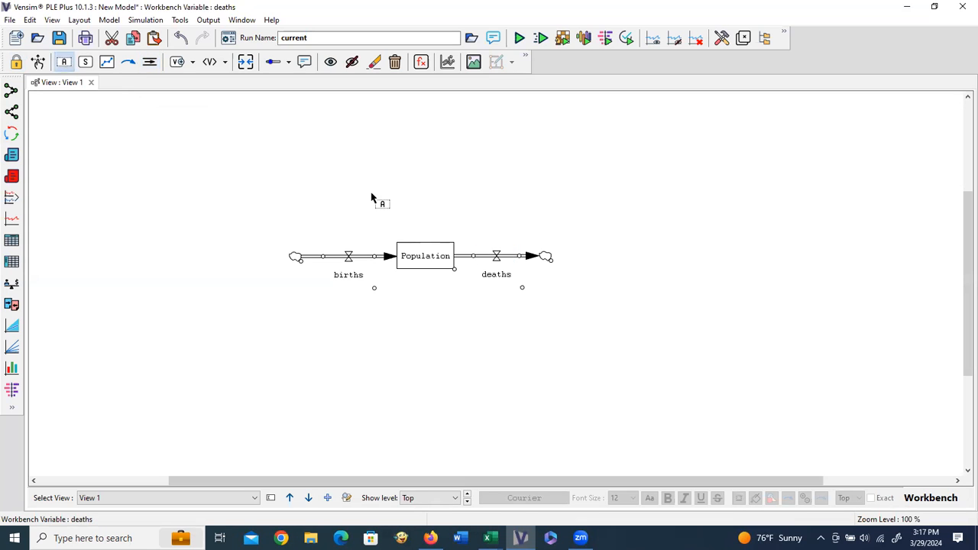
click(404, 193)
text(INITIAL POPULATION)
key(Return)
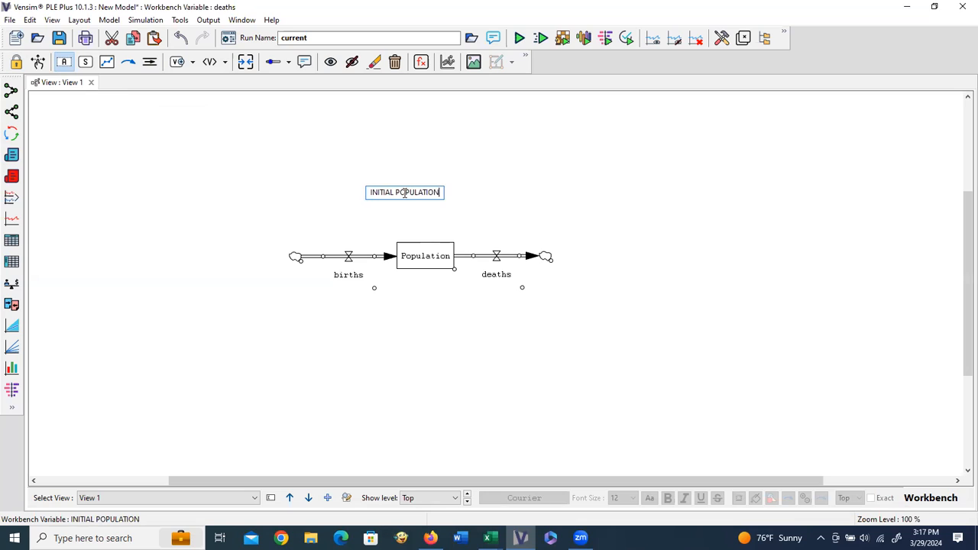
click(295, 338)
text(BIRTH RATE)
key(Return)
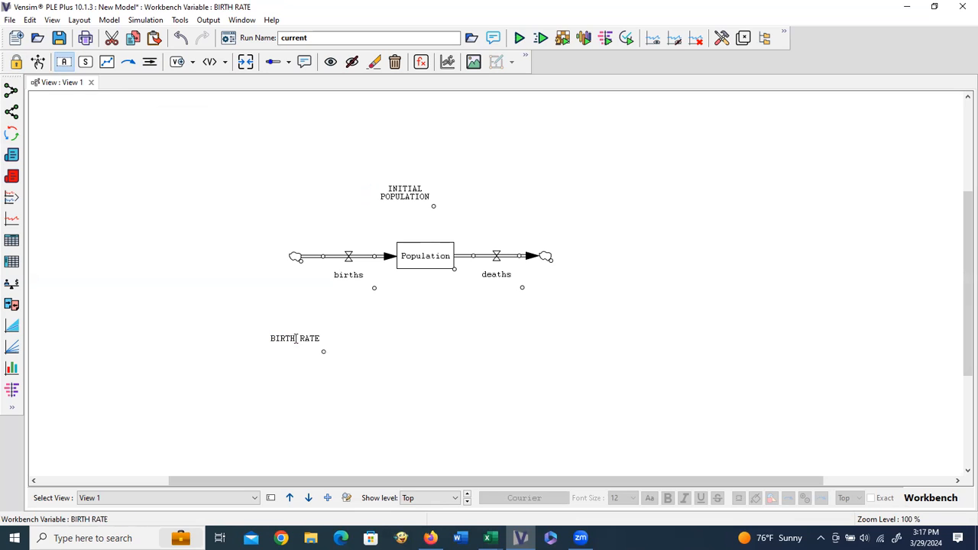
click(571, 342)
text(LIFE EXPECTANCY)
key(Return)
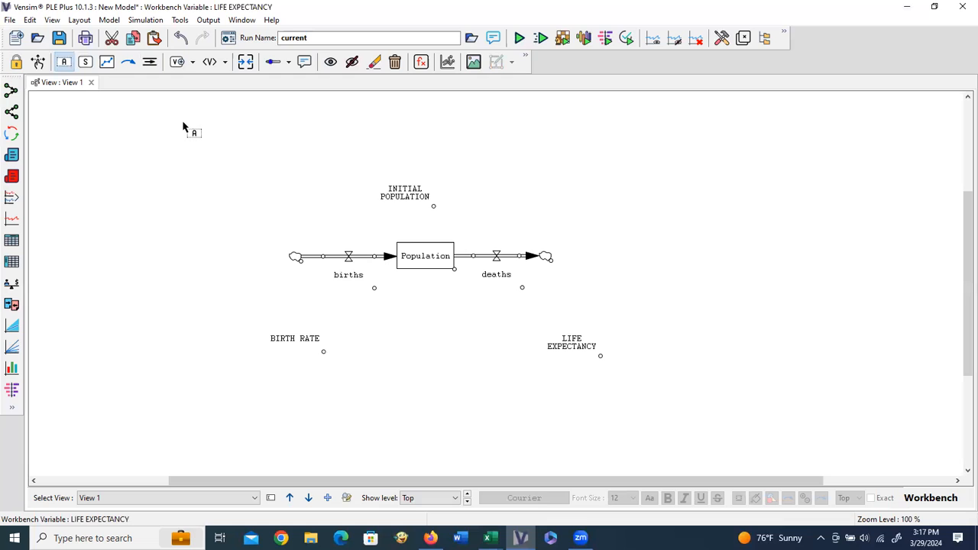
Step: Draw causal arrows from BIRTH RATE to births, LIFE EXPECTANCY to deaths and INITIAL POPULATION to Population, declining the automated backup
click(128, 65)
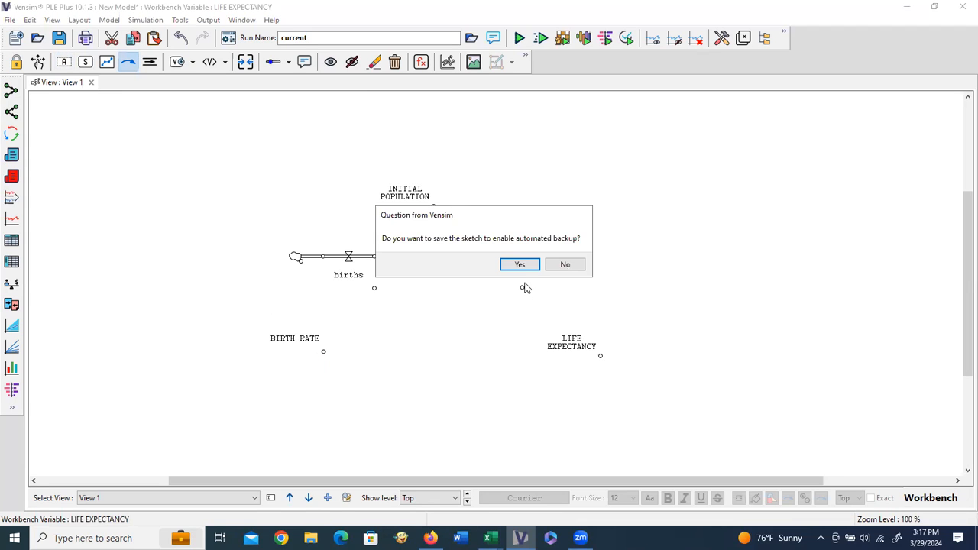
click(561, 265)
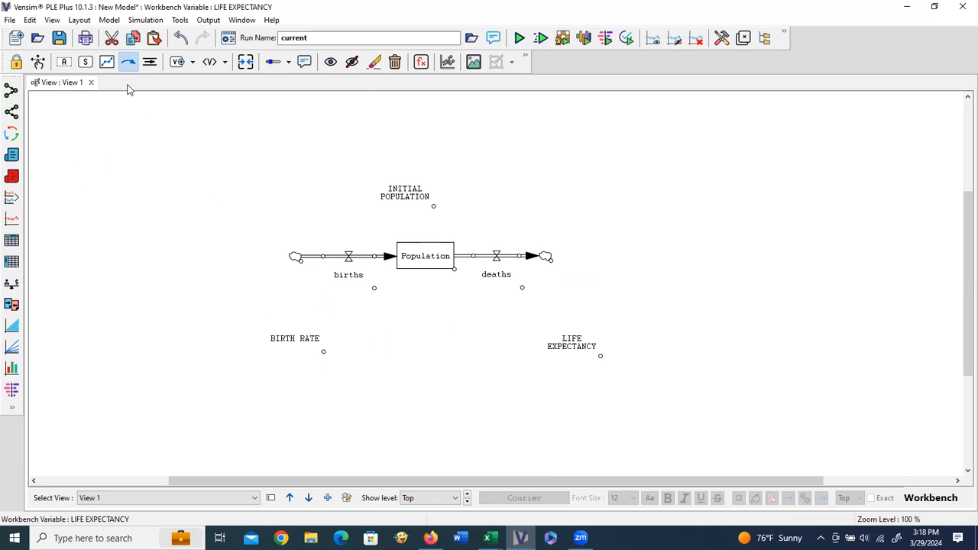
click(300, 336)
click(343, 281)
click(575, 349)
click(501, 285)
click(406, 207)
click(417, 264)
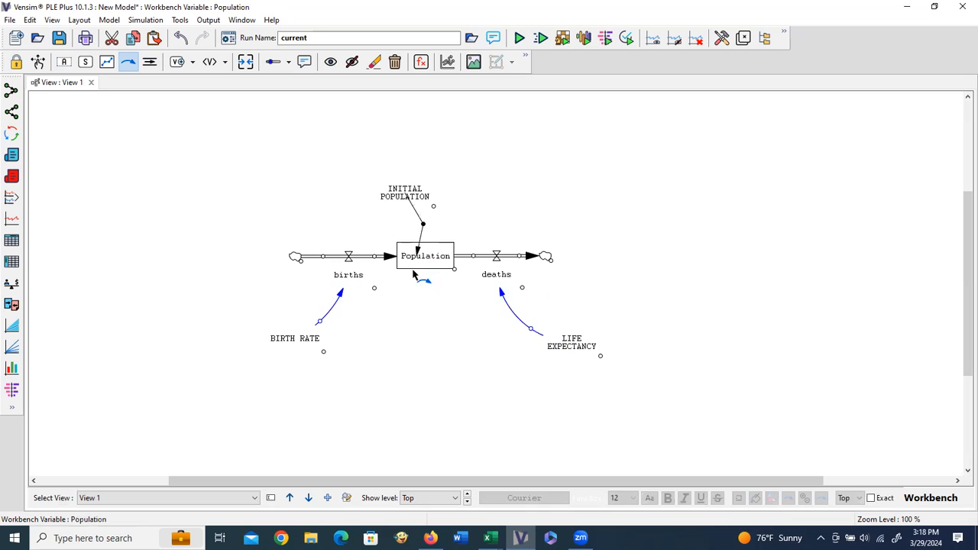
Step: Draw curved causal arrows from Population to births and from Population to deaths, bending below the stock
click(430, 267)
click(353, 278)
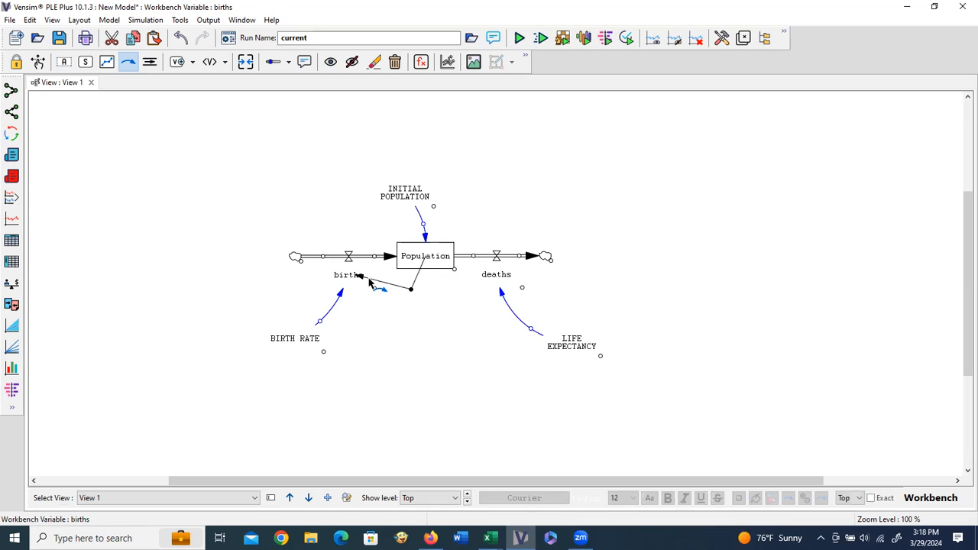
click(434, 263)
click(444, 293)
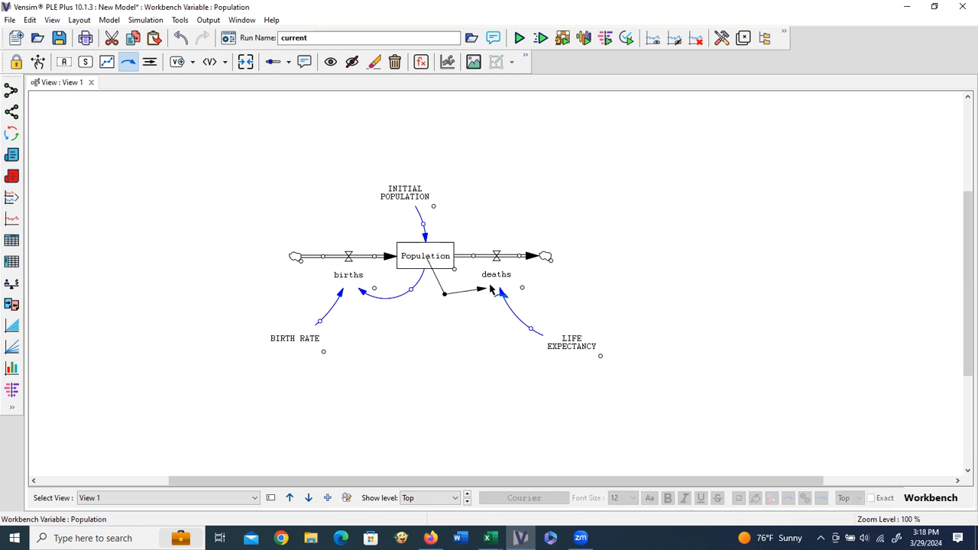
click(495, 277)
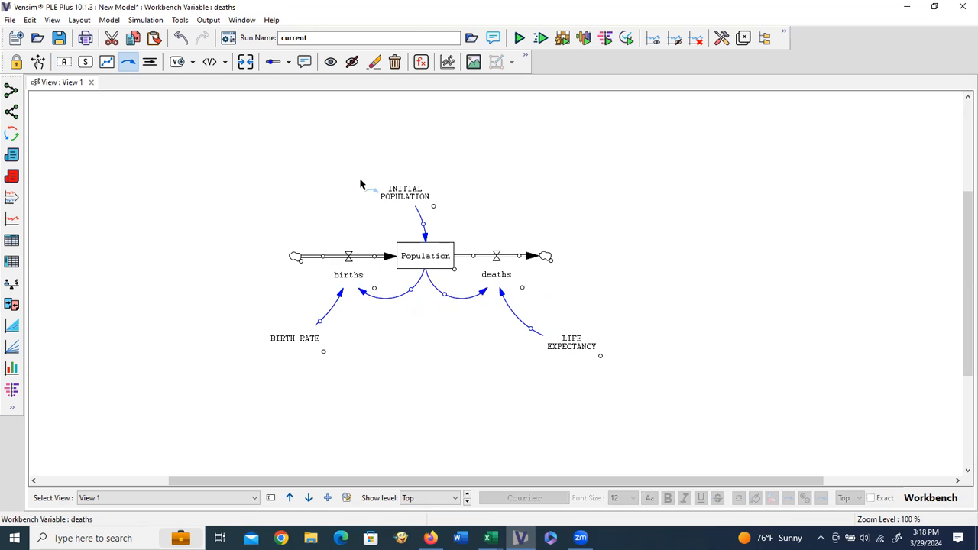
Step: Define INITIAL POPULATION as the constant 1000 with units People
click(421, 62)
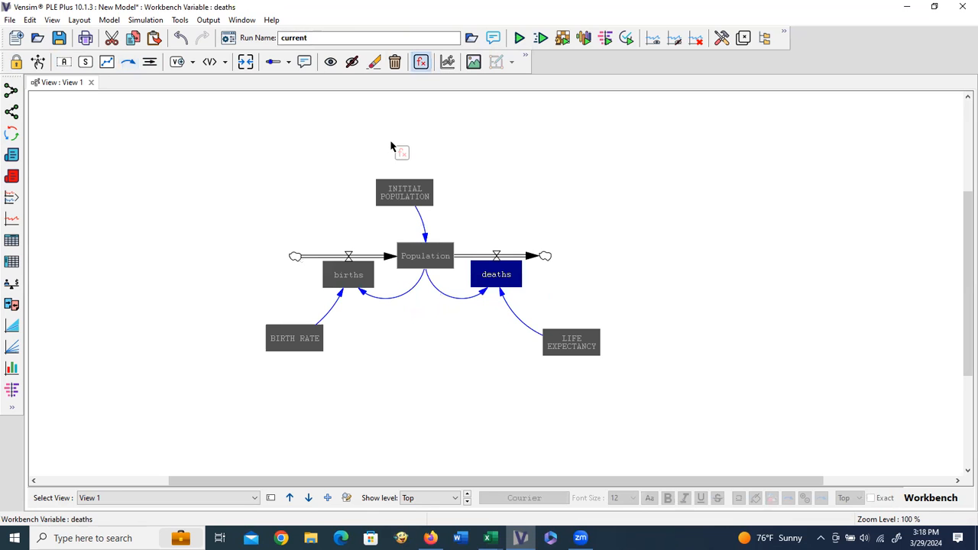
click(398, 197)
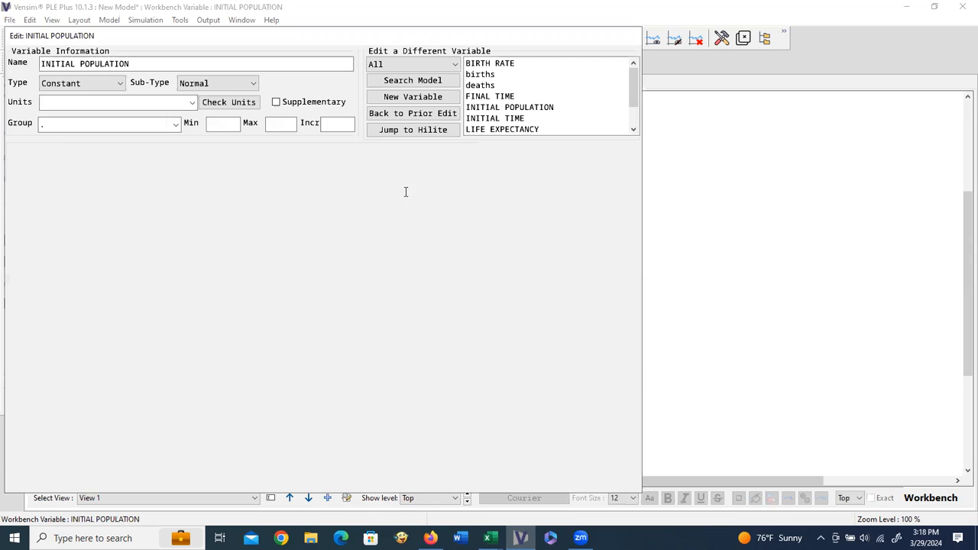
text(1000)
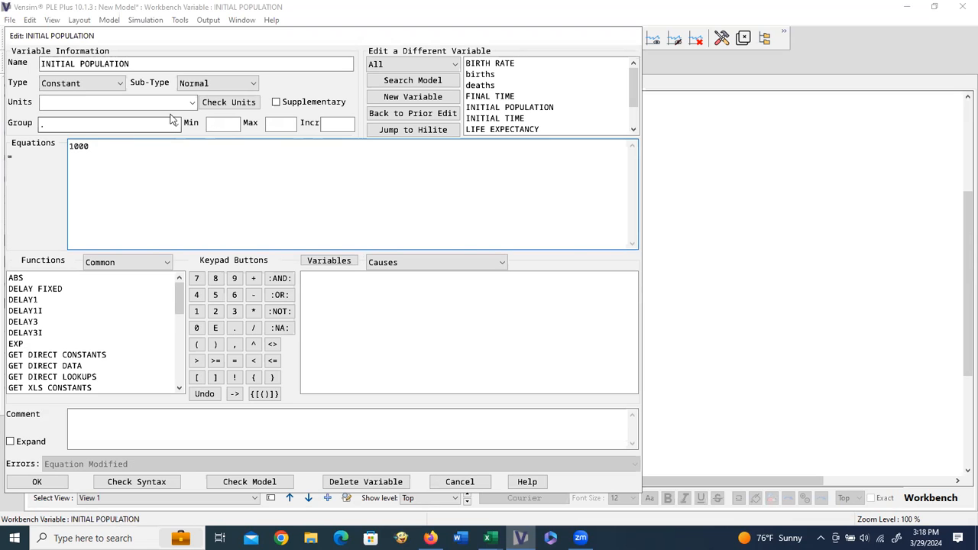
click(83, 104)
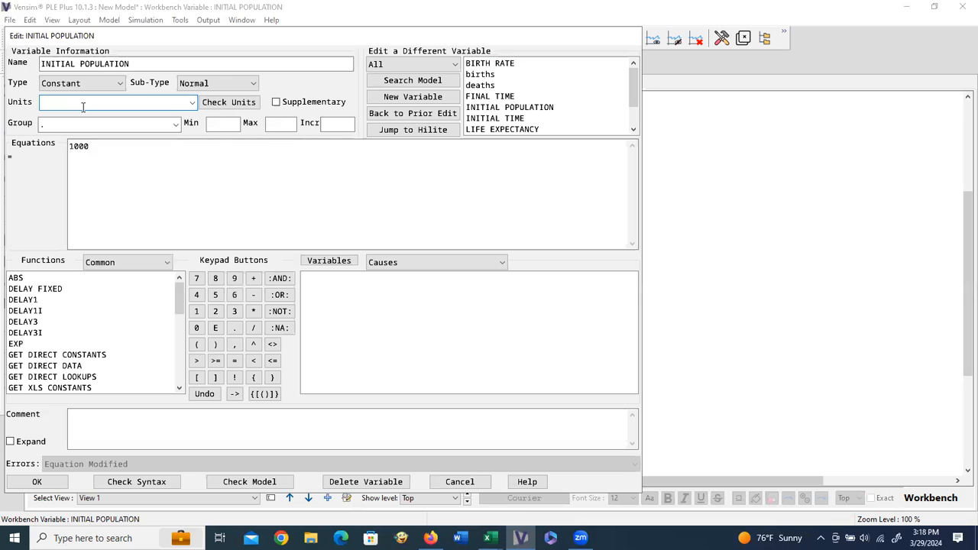
text(p)
key(BackSpace)
key(BackSpace)
key(BackSpace)
key(BackSpace)
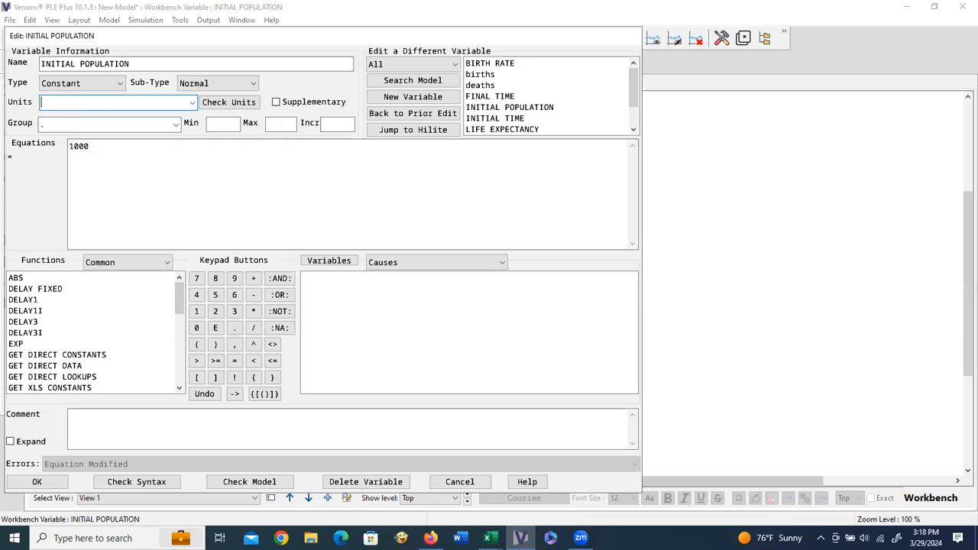
text(Peopl)
click(36, 482)
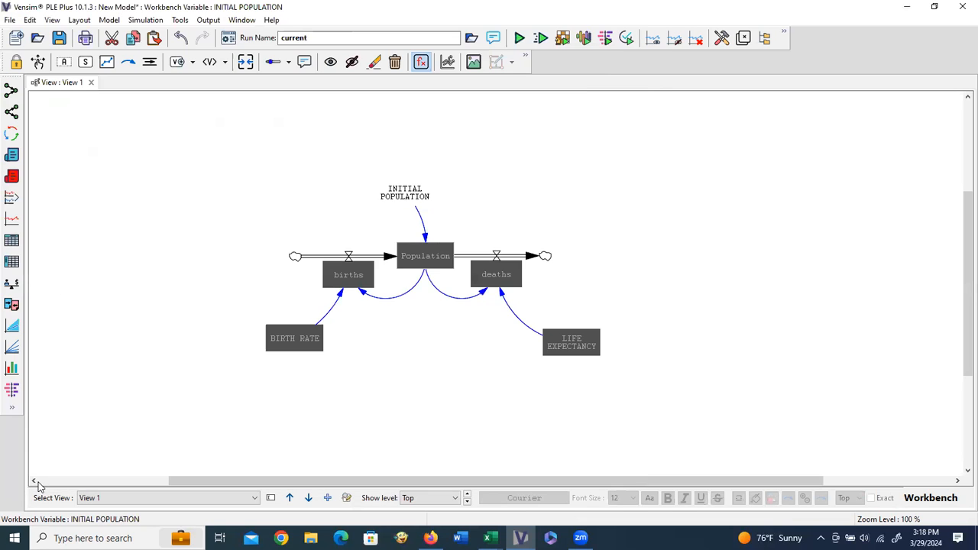
Step: Define BIRTH RATE as the constant 0.04 with units people/people/year
click(304, 350)
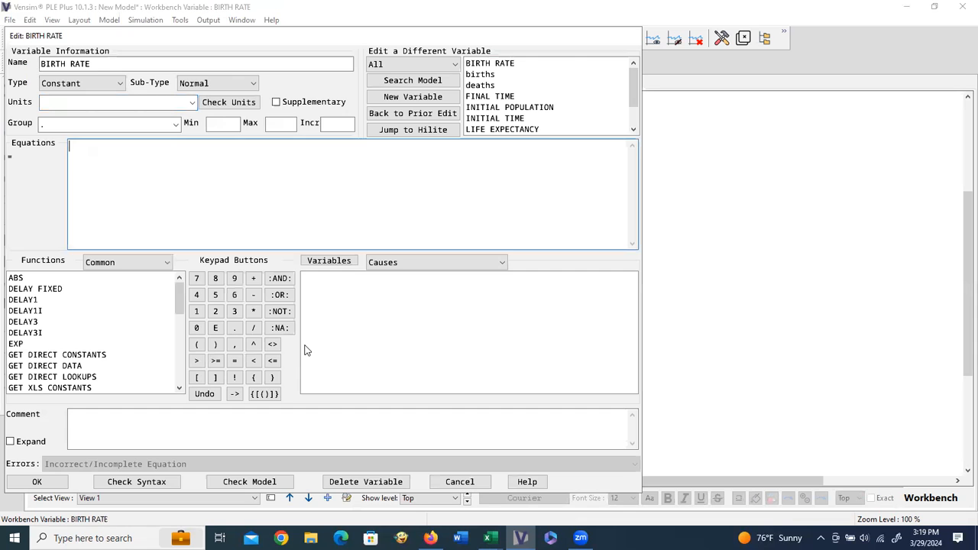
text(0.04)
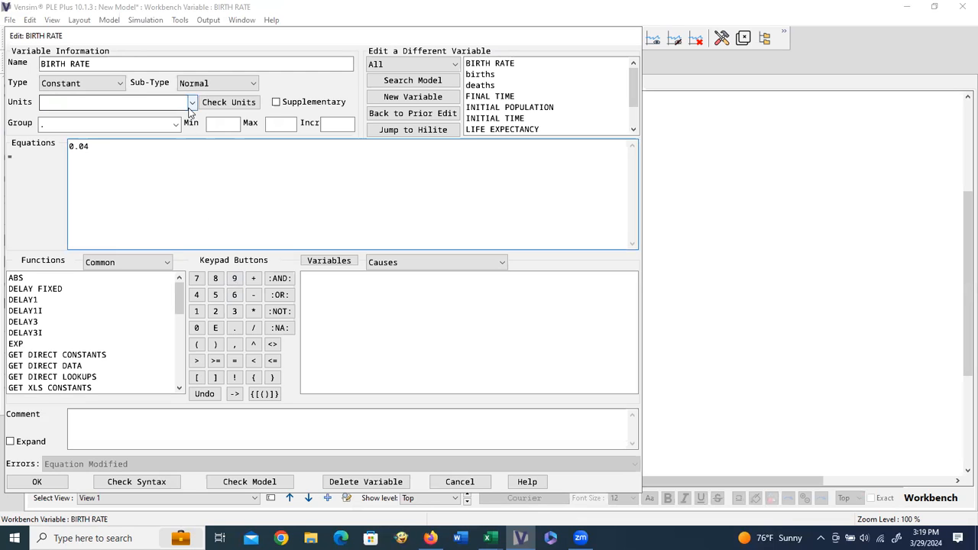
click(70, 102)
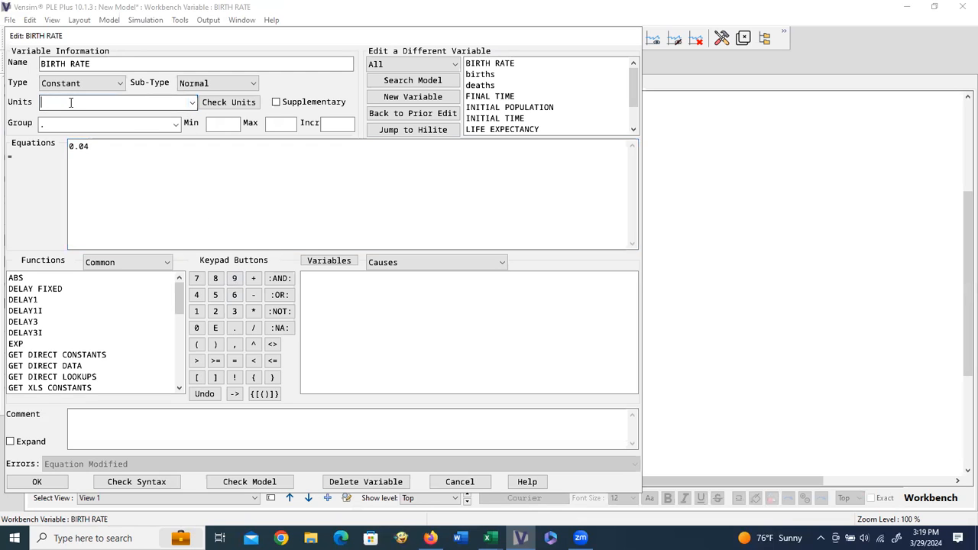
text(people/pe)
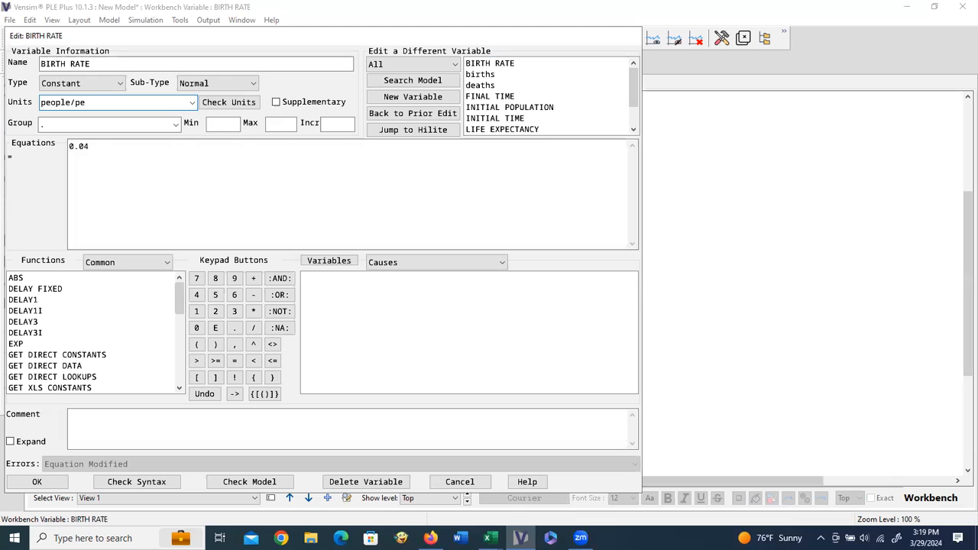
text(ople/year)
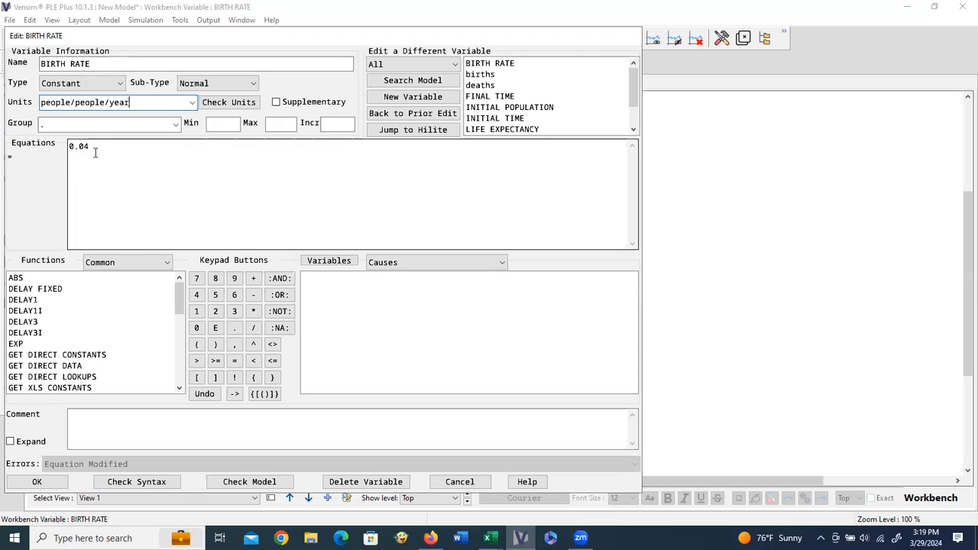
click(36, 484)
Step: Define LIFE EXPECTANCY as the constant 72 with units year
click(568, 348)
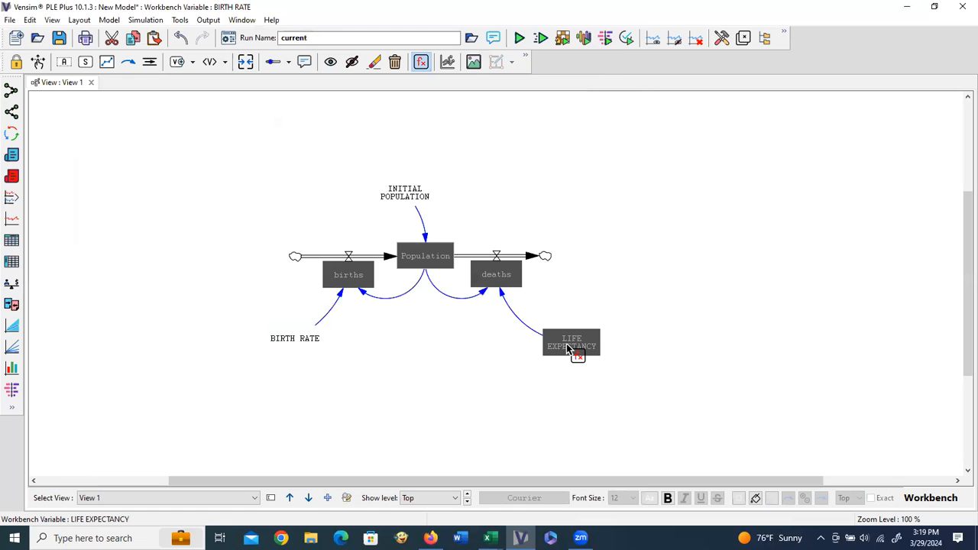
click(568, 347)
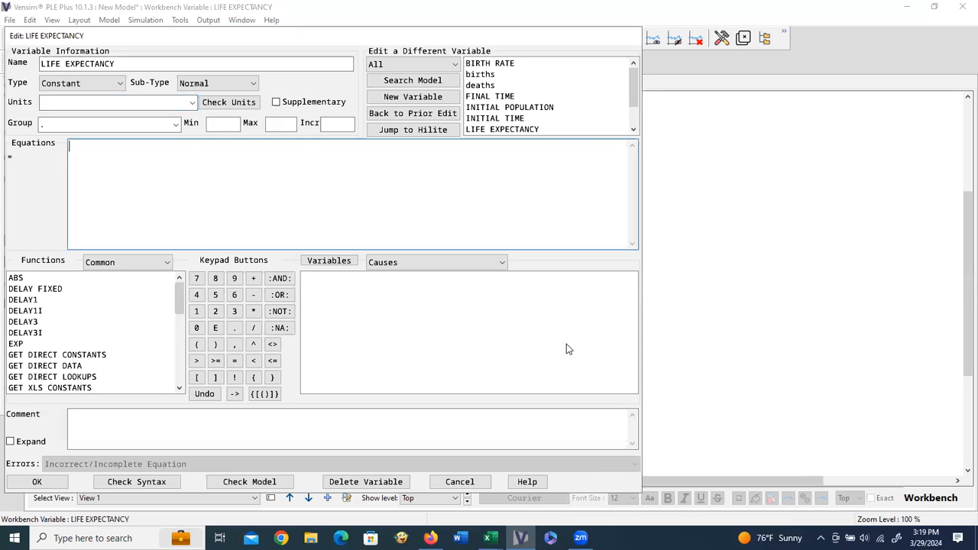
text(72)
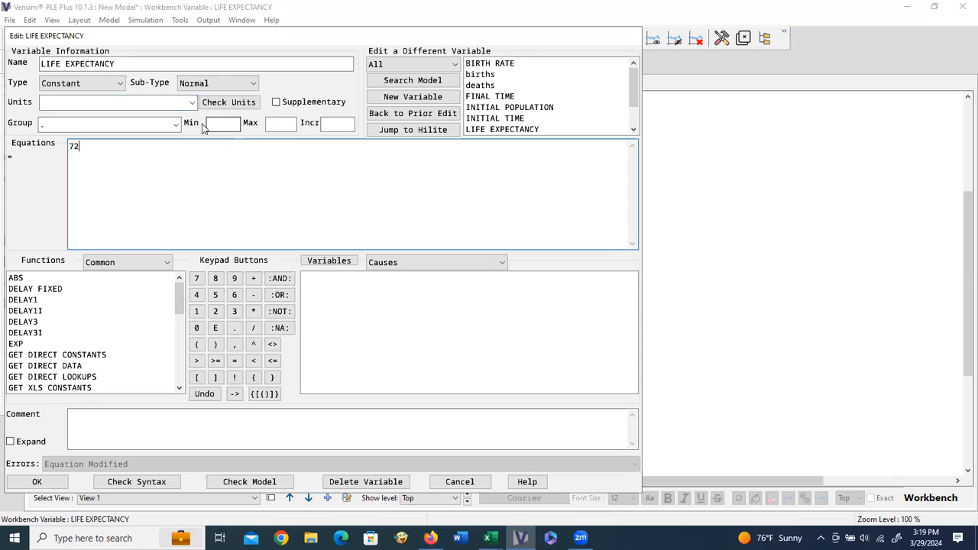
click(113, 102)
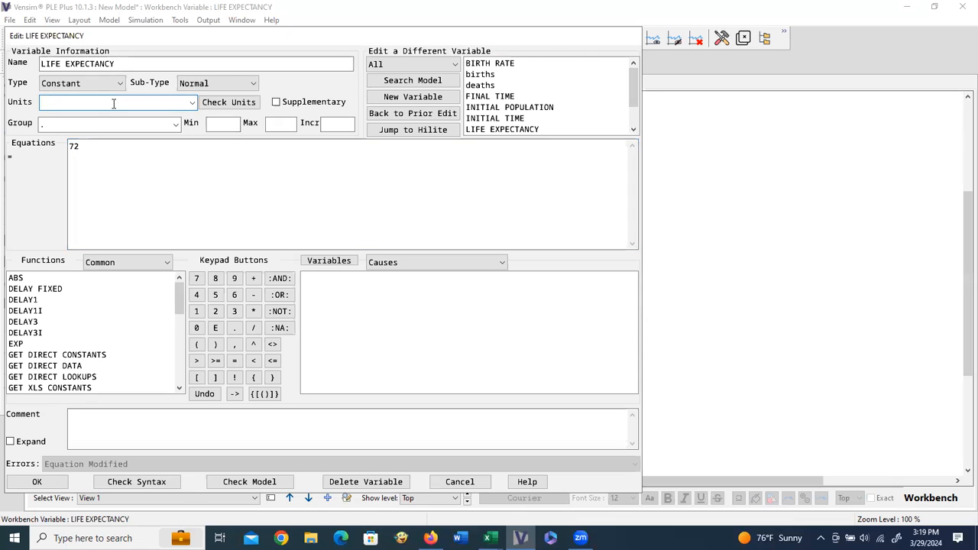
text(year)
click(36, 481)
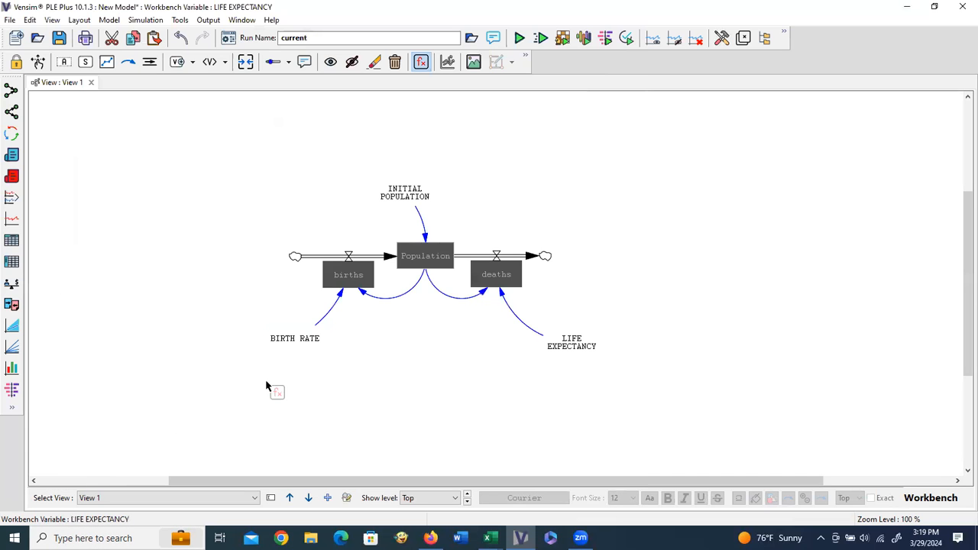
Step: Define births with the equation Population*BIRTH RATE and units People/year
click(349, 284)
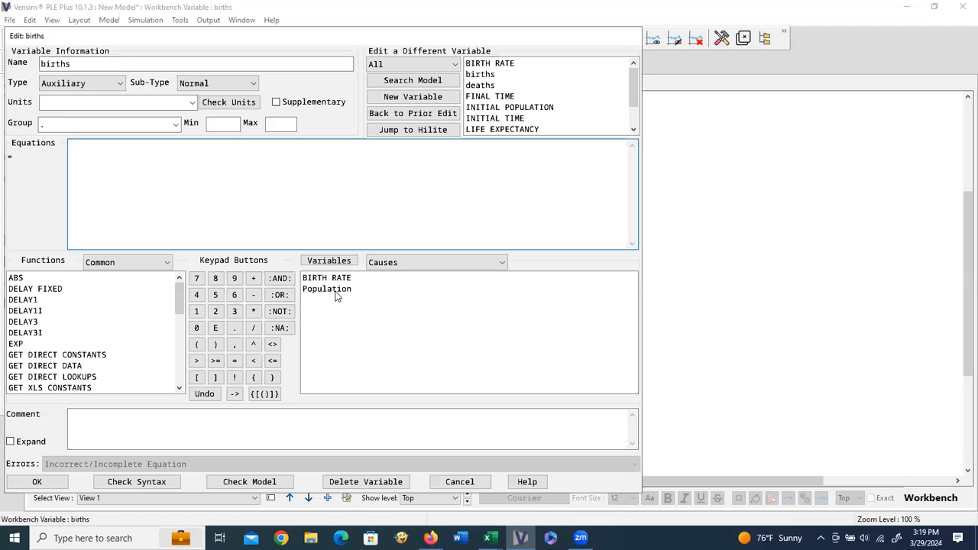
click(340, 289)
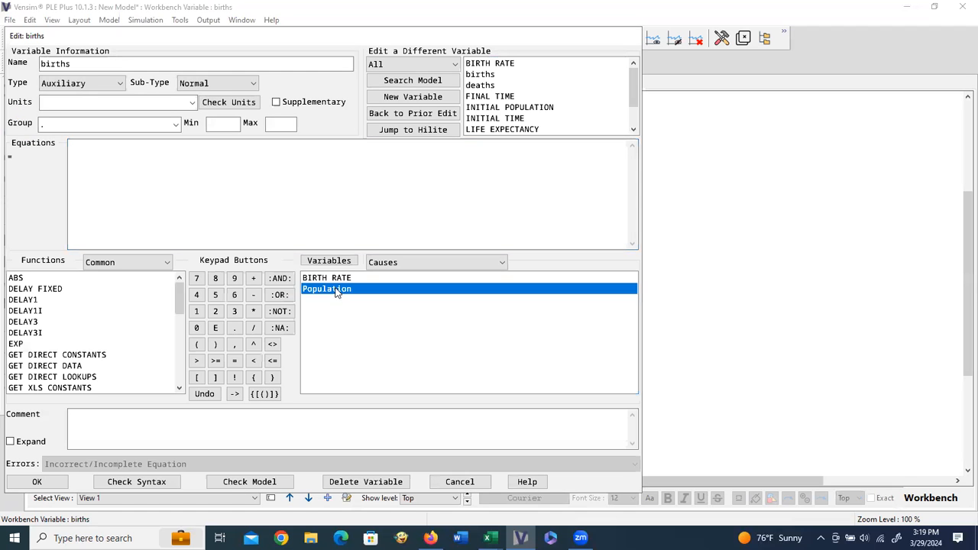
click(253, 310)
click(320, 284)
click(192, 102)
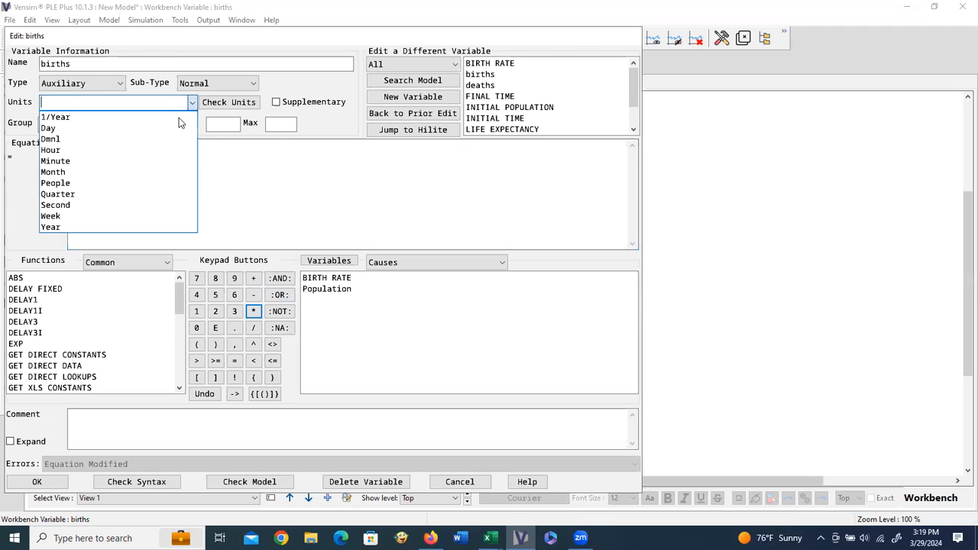
click(152, 183)
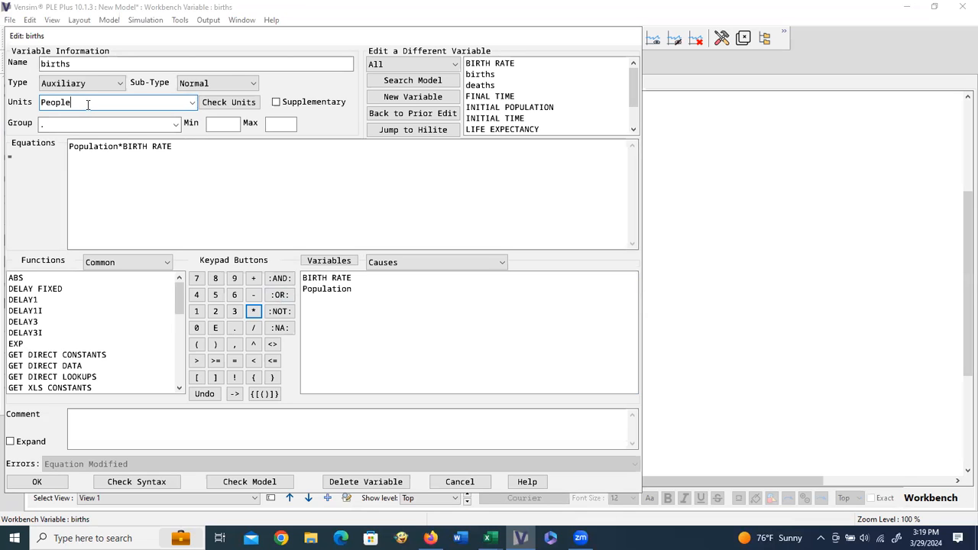
text(/year)
click(36, 481)
Step: Define deaths with the equation Population/LIFE EXPECTANCY and units People/Year
click(487, 283)
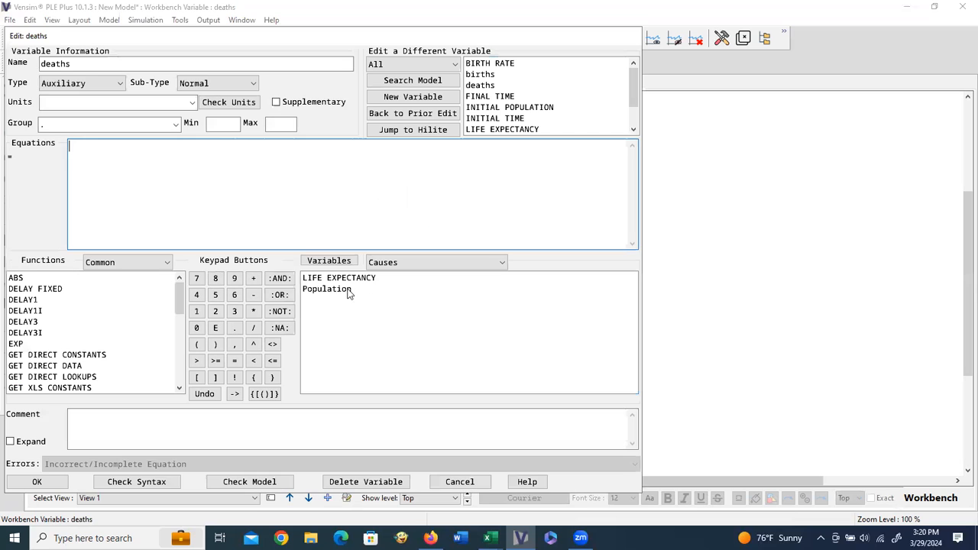
click(326, 289)
click(253, 328)
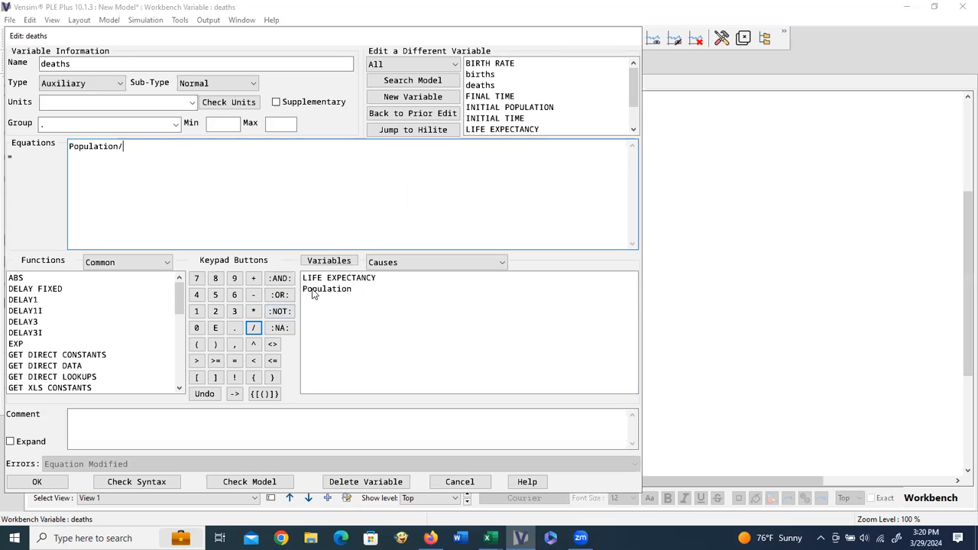
click(321, 278)
click(192, 104)
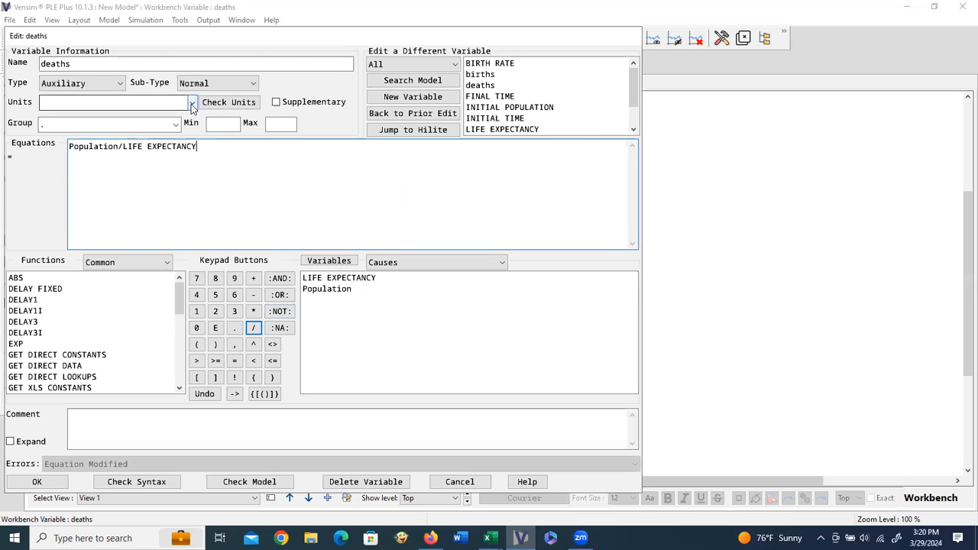
click(135, 194)
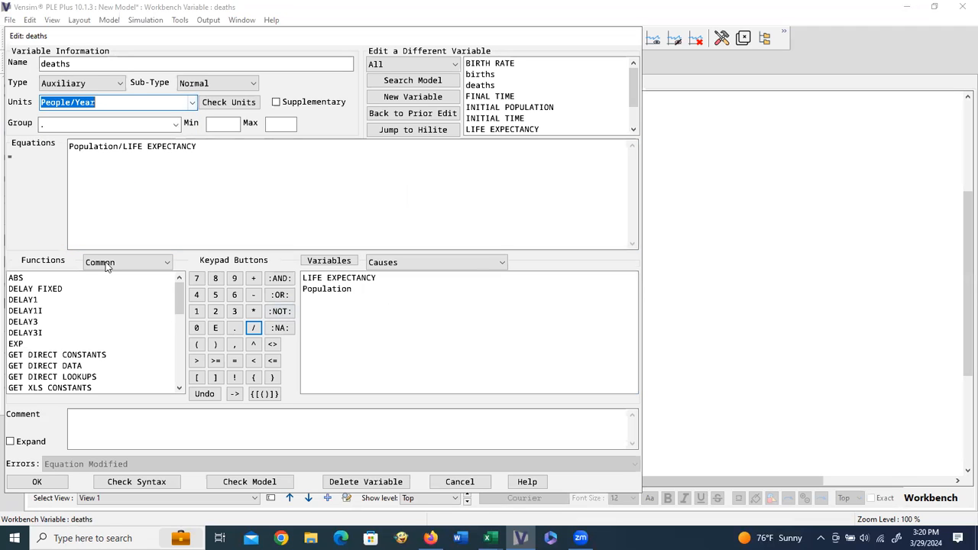
click(37, 481)
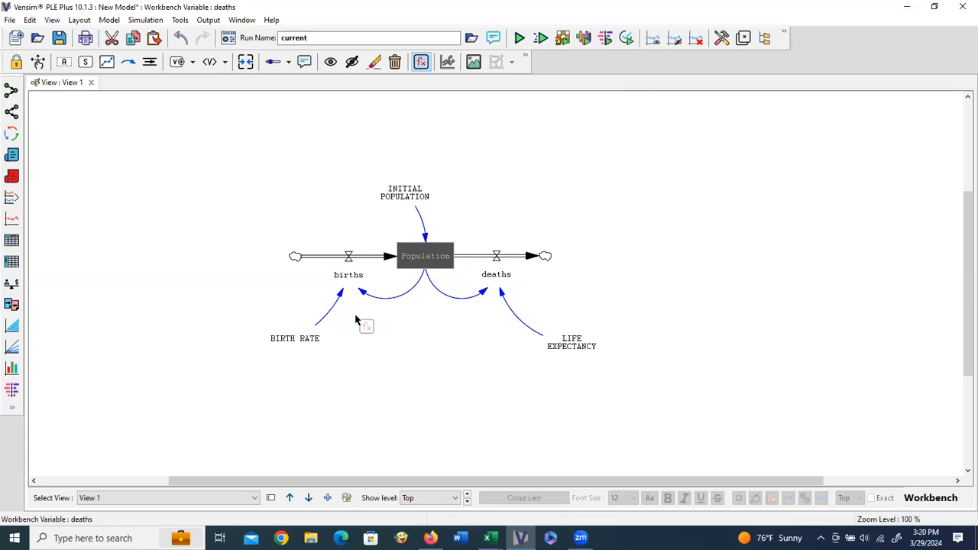
Step: Set the Population stock's initial value to INITIAL POPULATION and its units to People
click(418, 259)
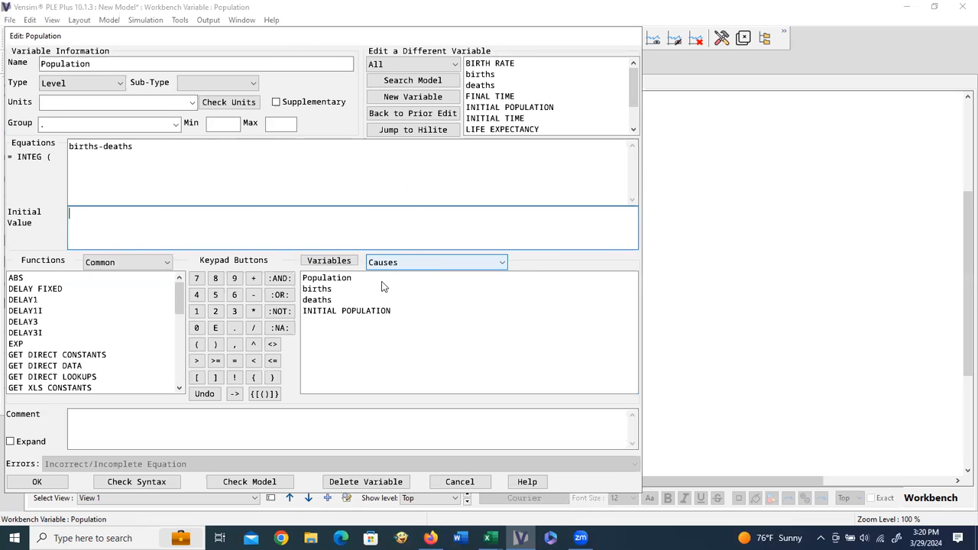
click(359, 314)
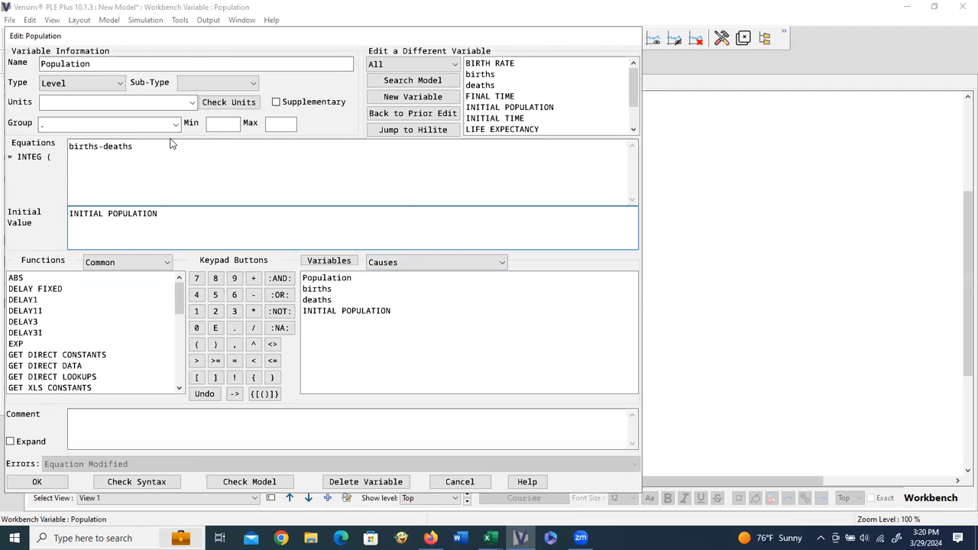
click(192, 101)
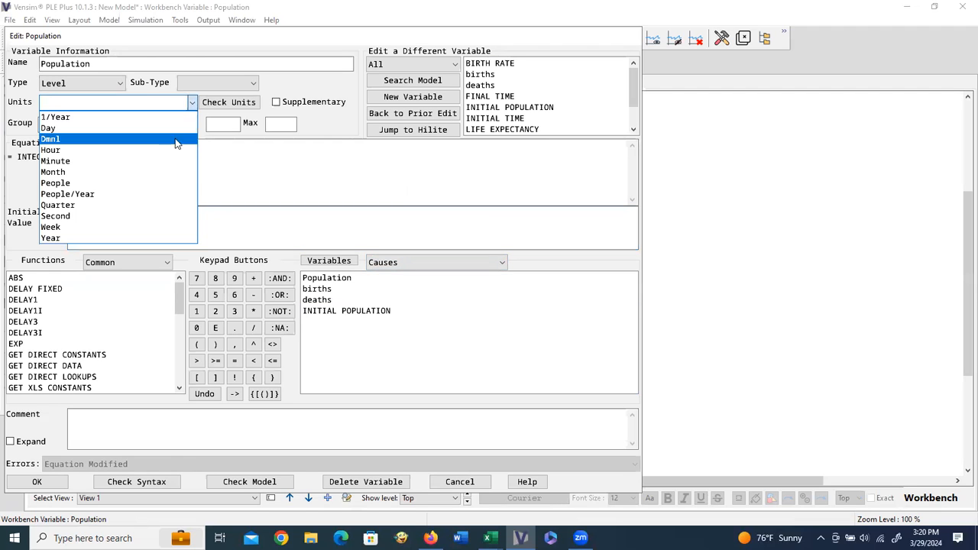
click(169, 183)
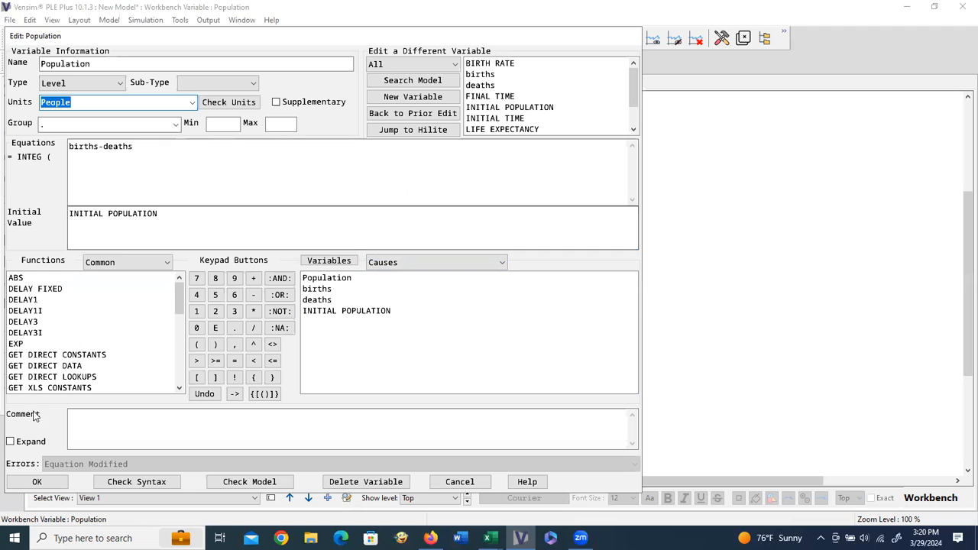
click(34, 481)
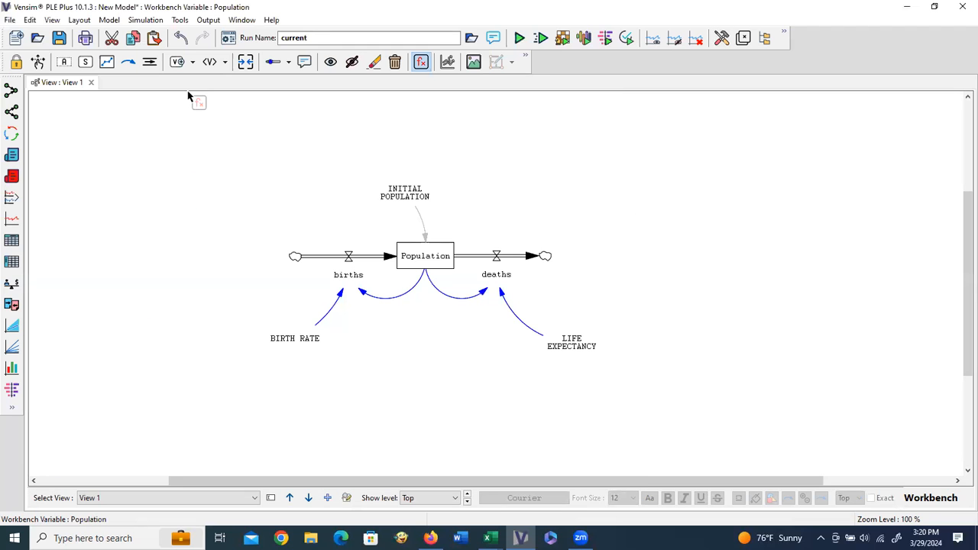
click(108, 20)
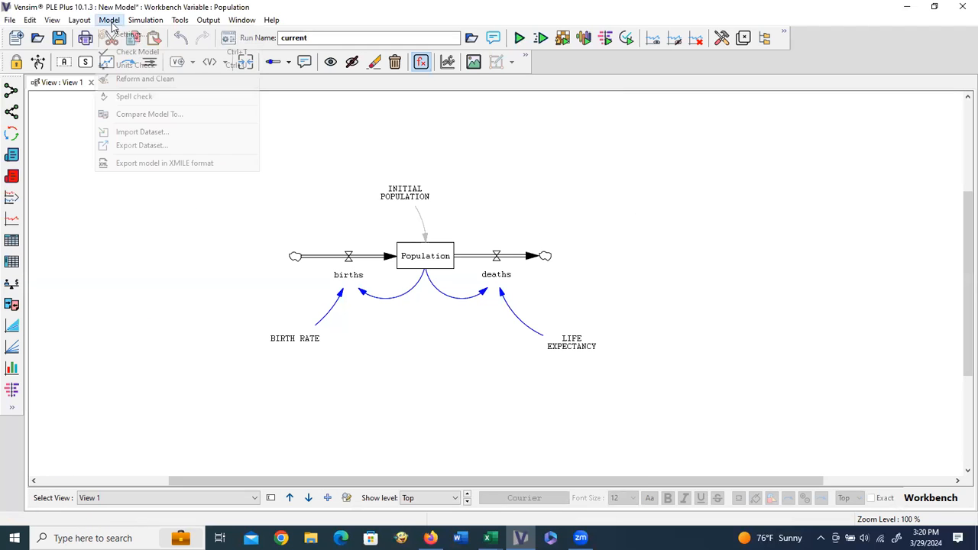
click(126, 35)
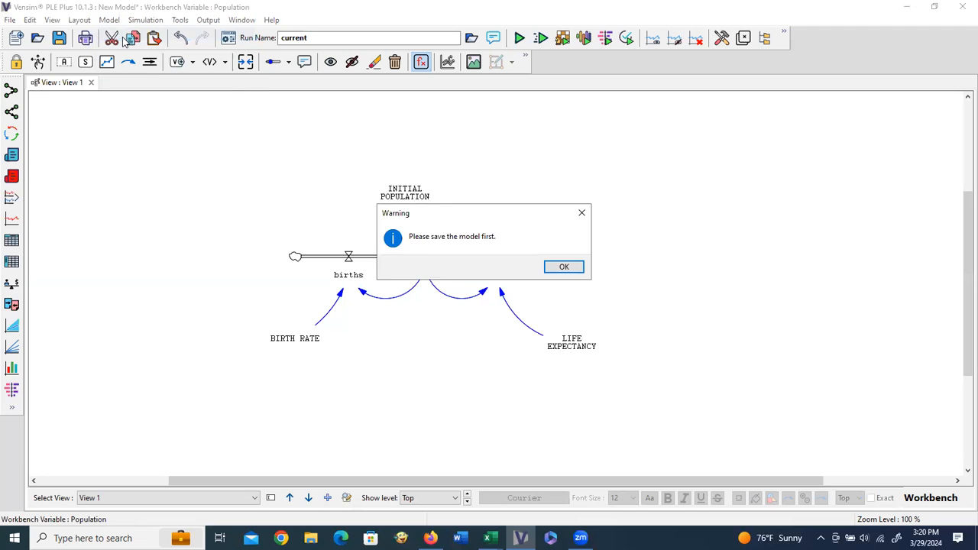
click(554, 271)
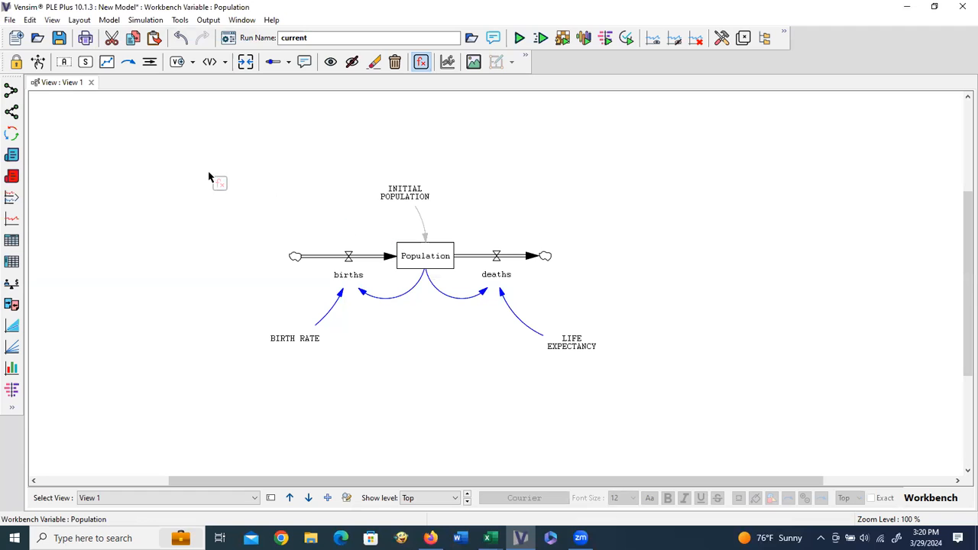
Step: Save the model as Population.mdl in the CLM subfolder SD with Excel Presentation 2024-03-29, replacing the existing file
click(10, 20)
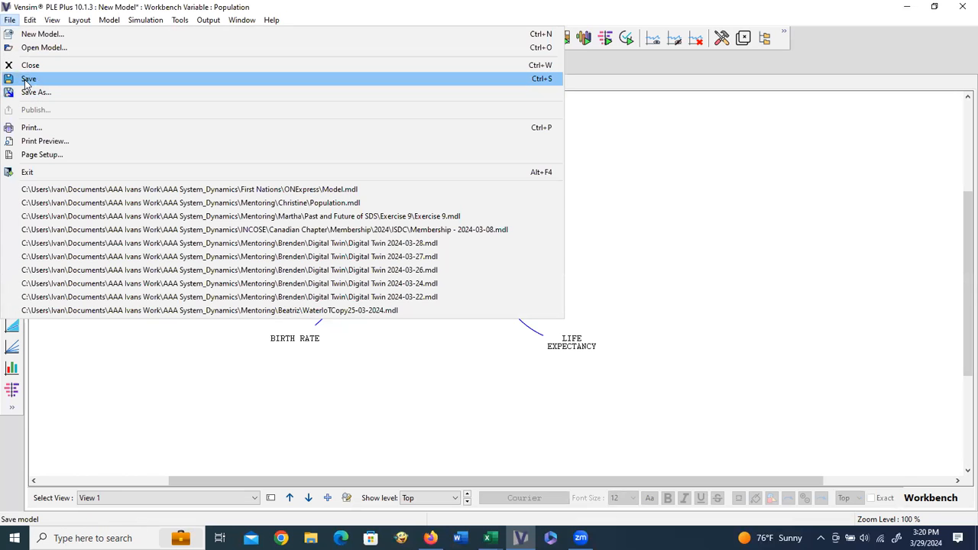
click(28, 79)
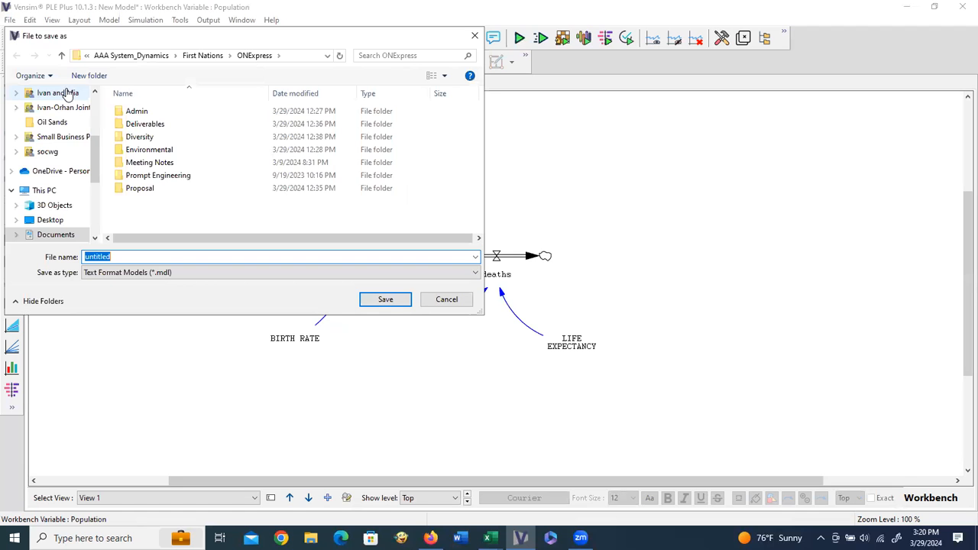
click(151, 59)
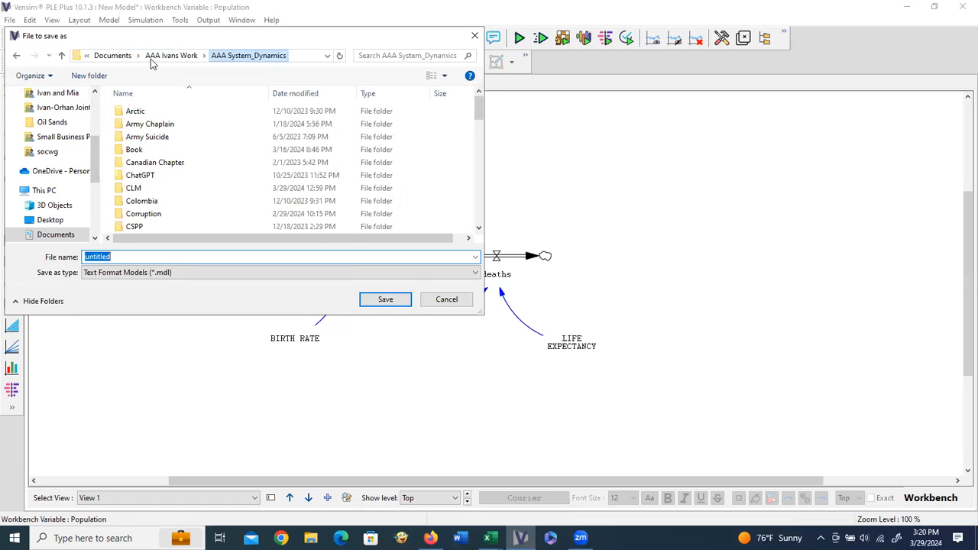
click(136, 189)
double_click(136, 189)
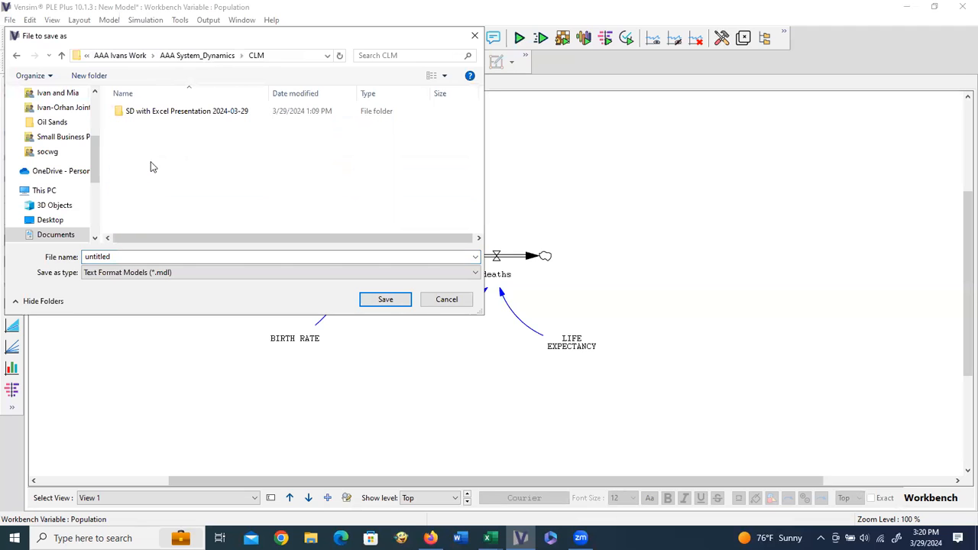
click(163, 114)
double_click(163, 114)
click(161, 118)
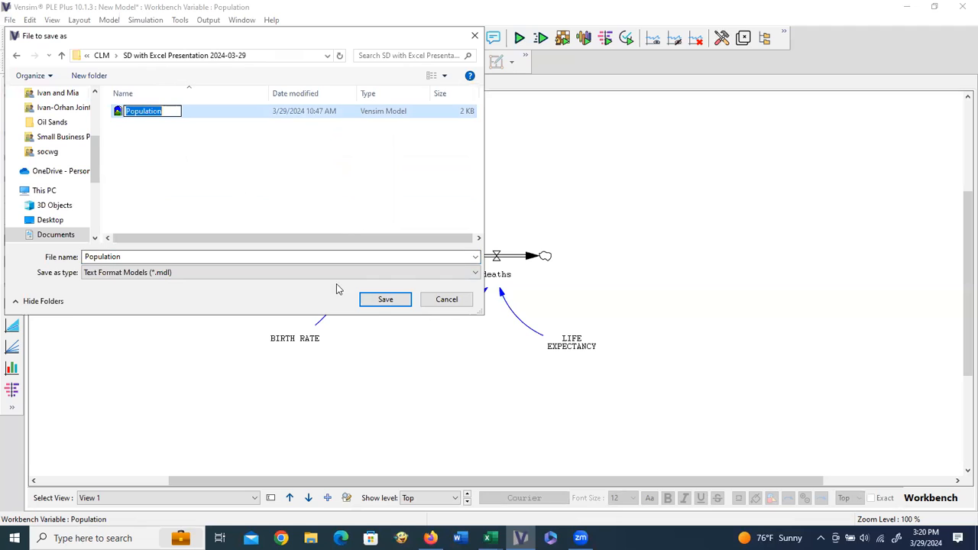
click(377, 301)
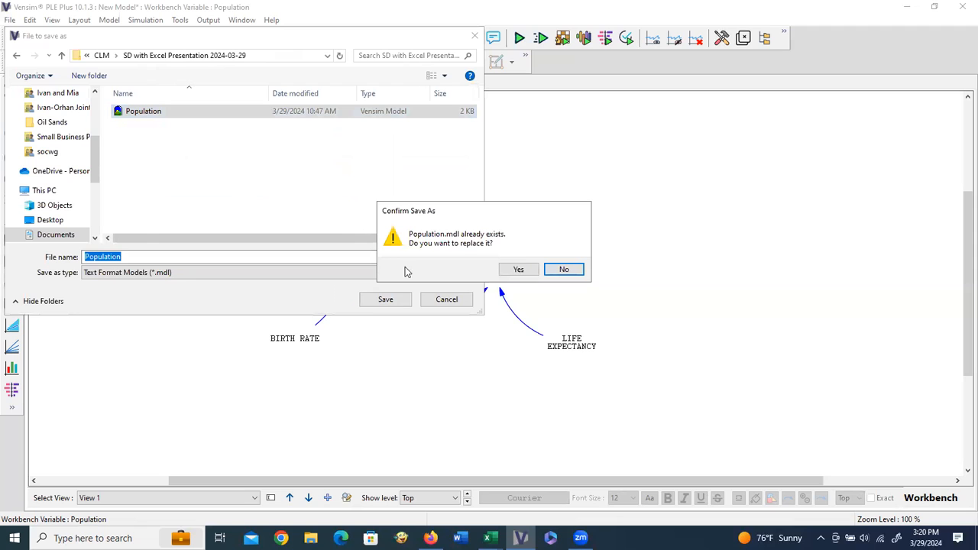
click(518, 271)
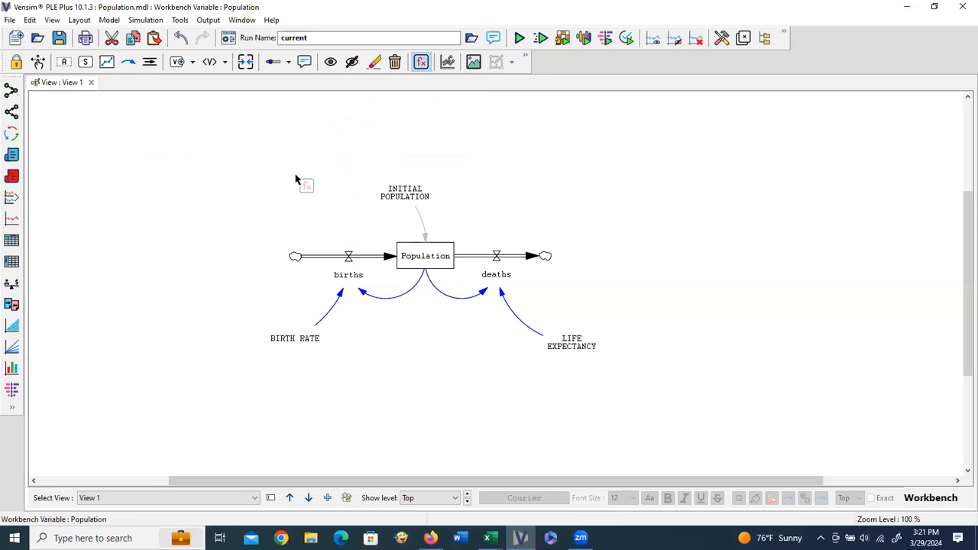
Step: Set the model's time units to Year and its time step to 0.125, and review the integration technique
click(109, 21)
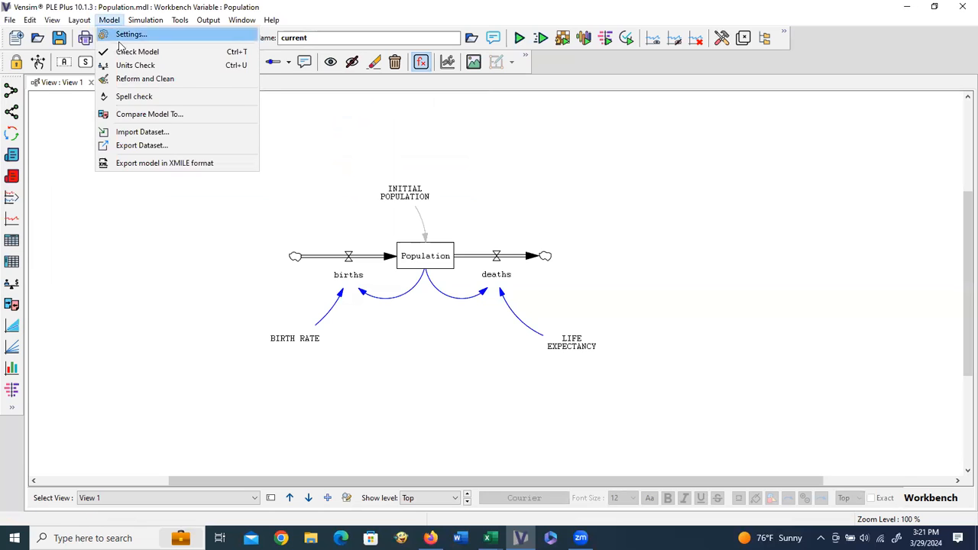
click(128, 37)
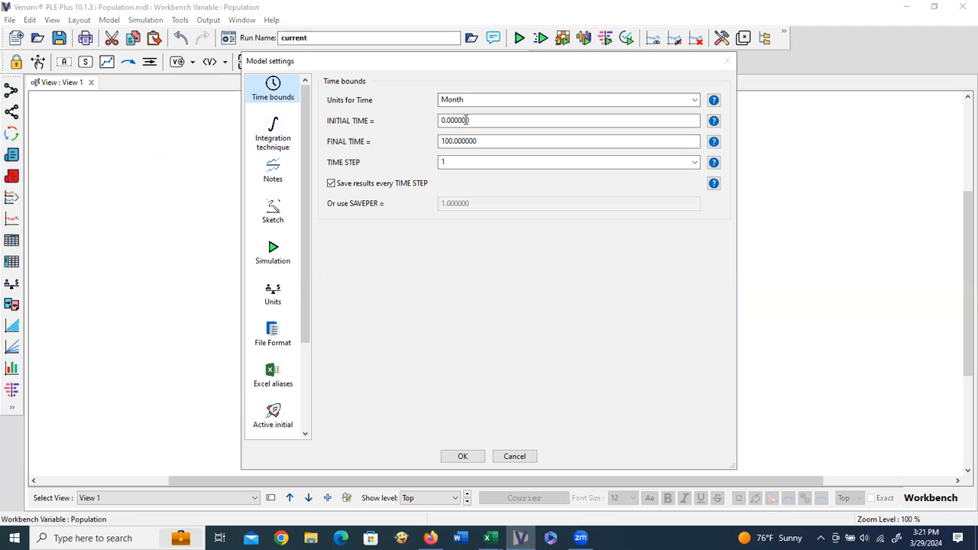
click(465, 120)
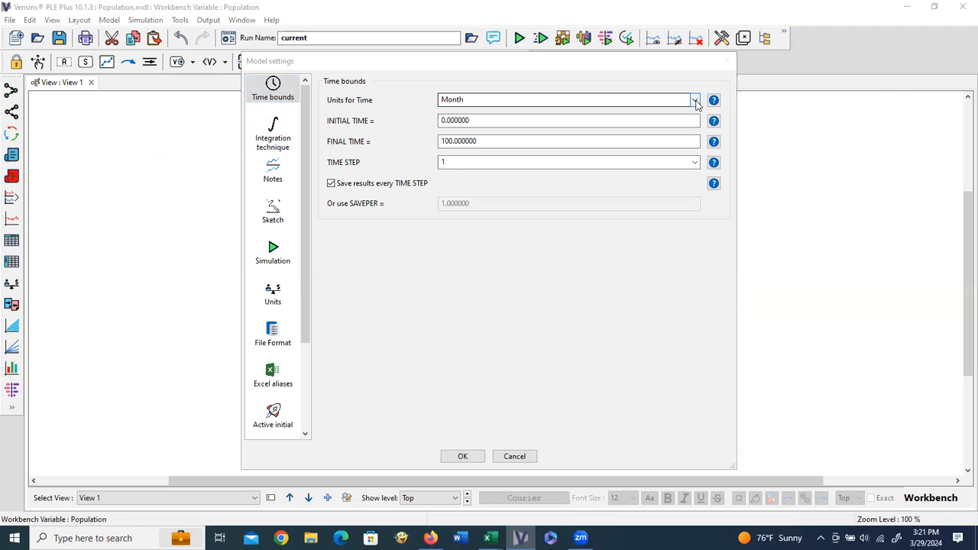
click(695, 102)
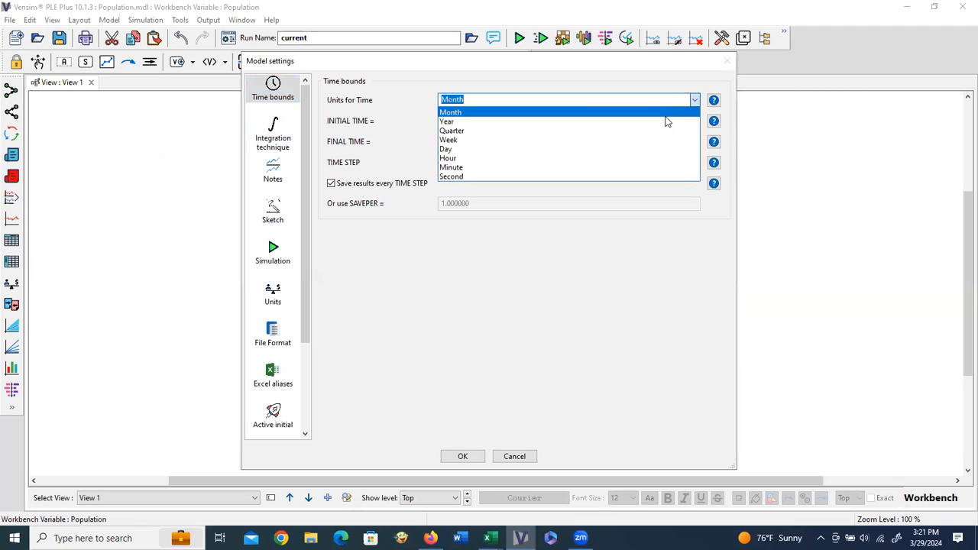
click(616, 123)
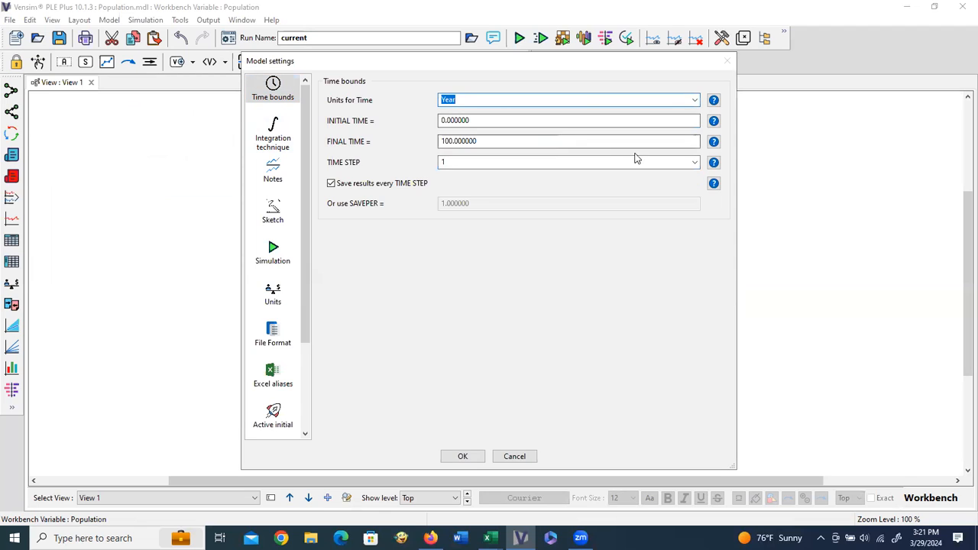
click(694, 162)
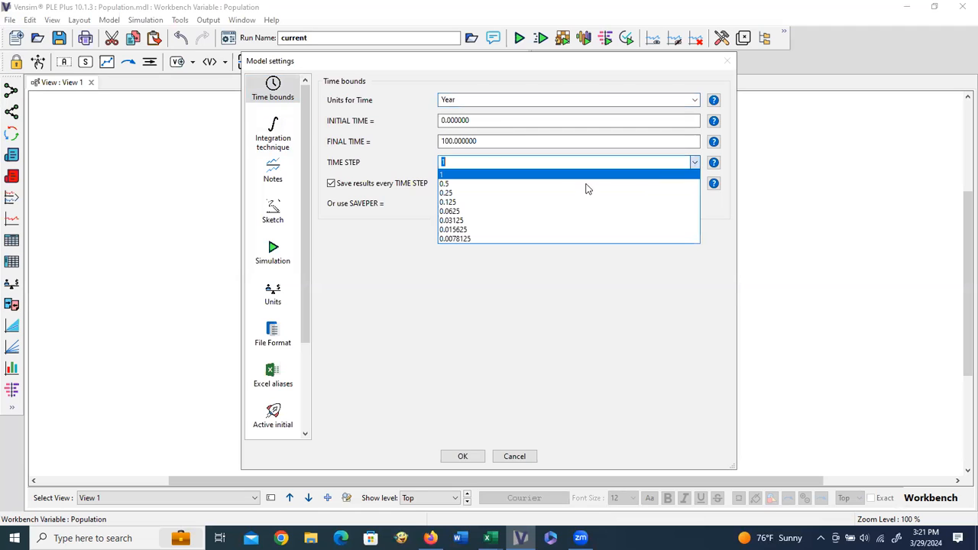
click(567, 201)
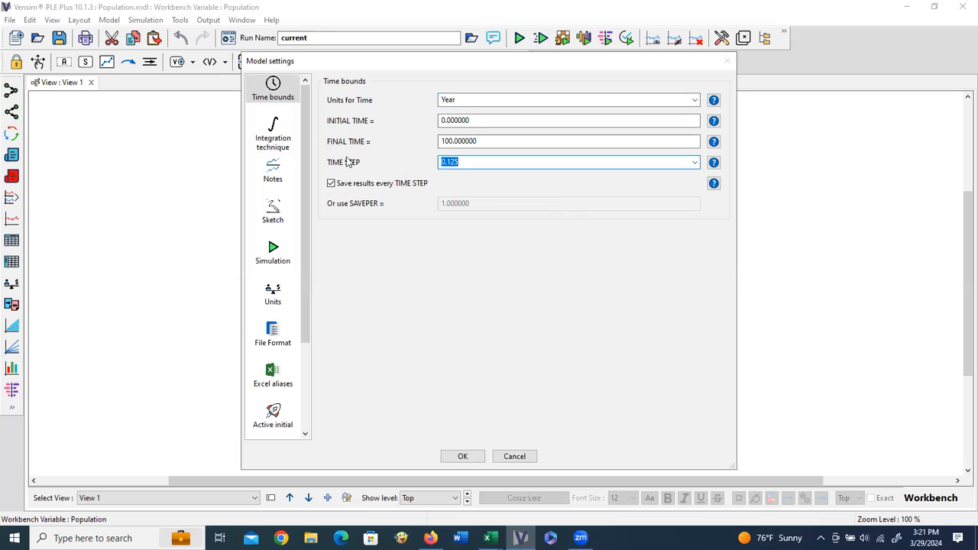
click(284, 142)
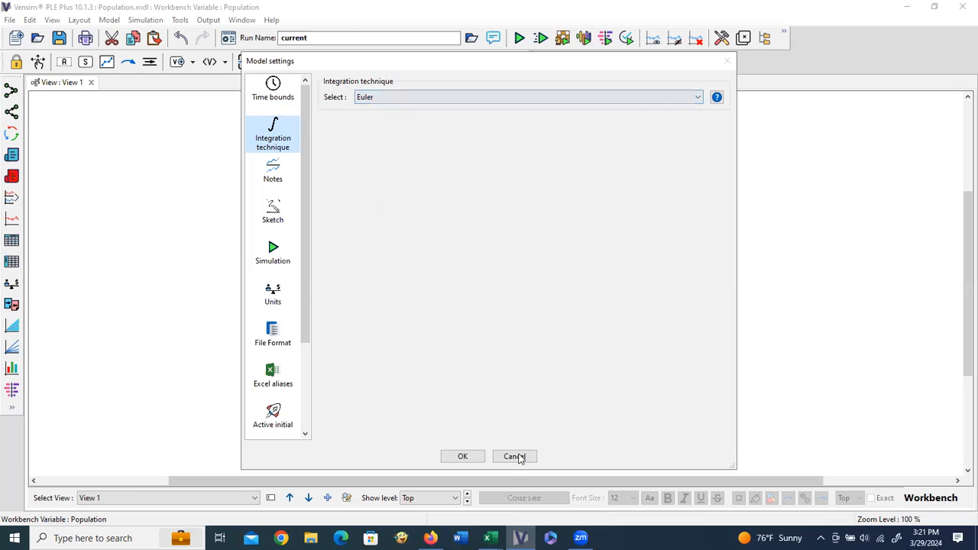
click(462, 457)
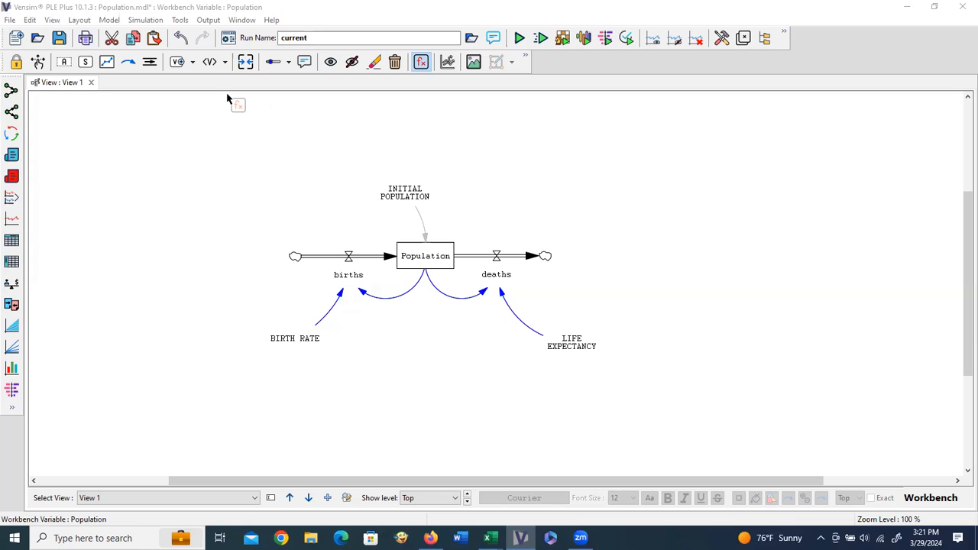
Step: Run a units check on the population model and dismiss its result
click(138, 111)
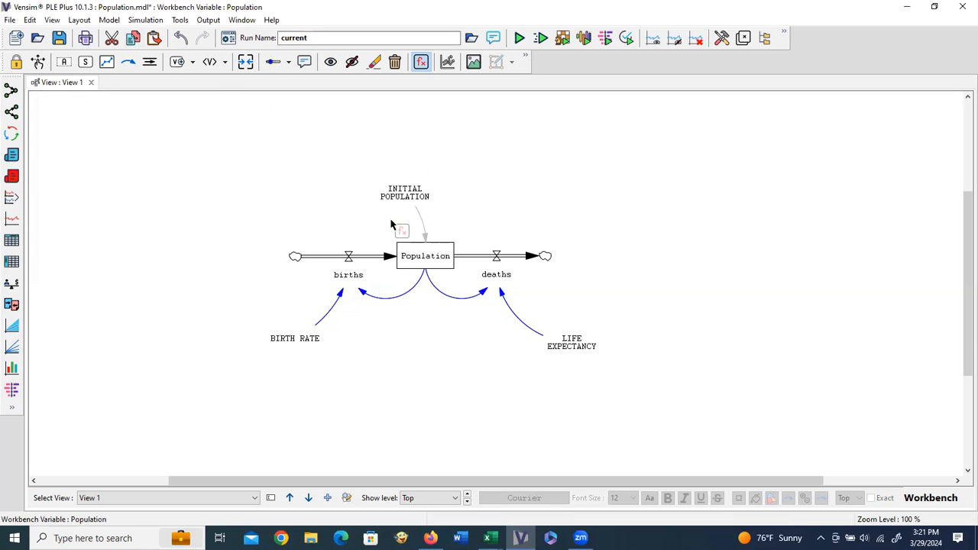
click(109, 20)
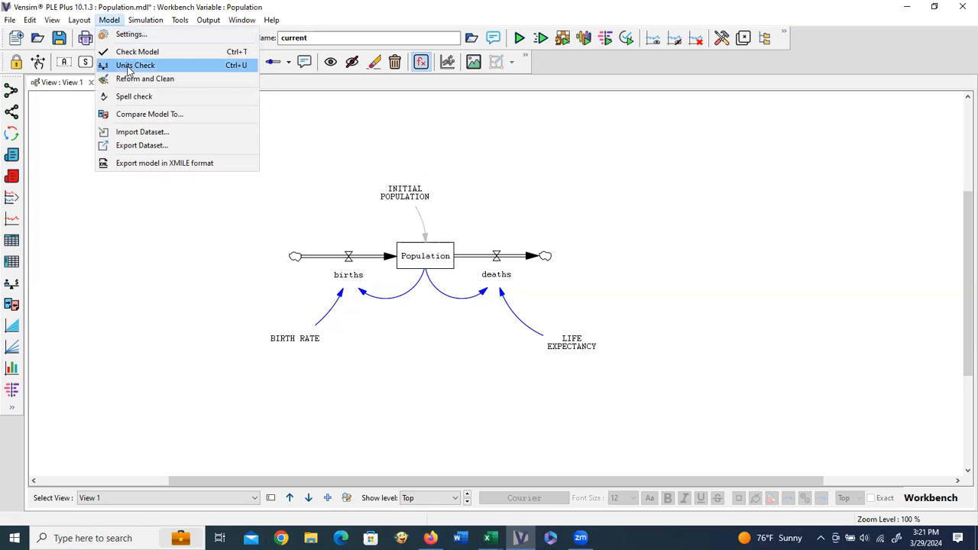
click(129, 66)
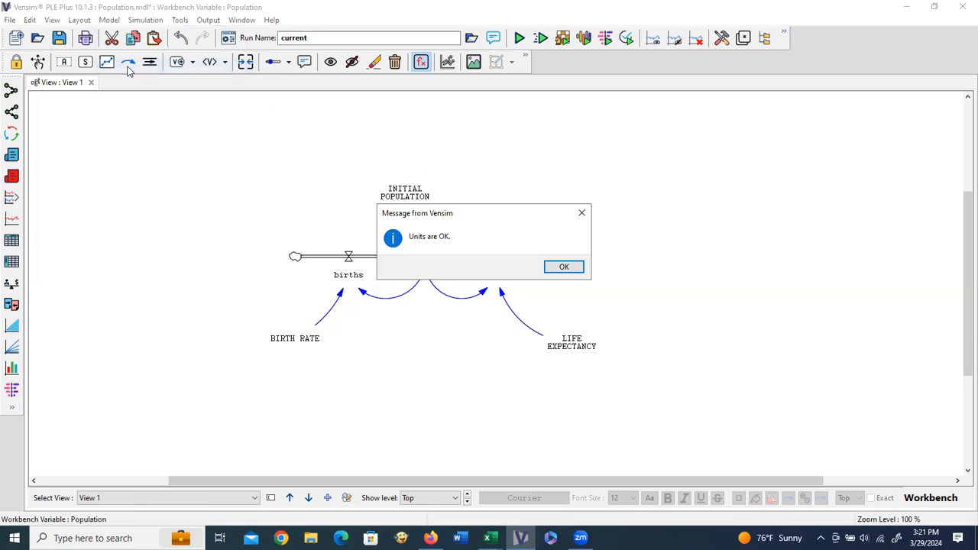
click(562, 266)
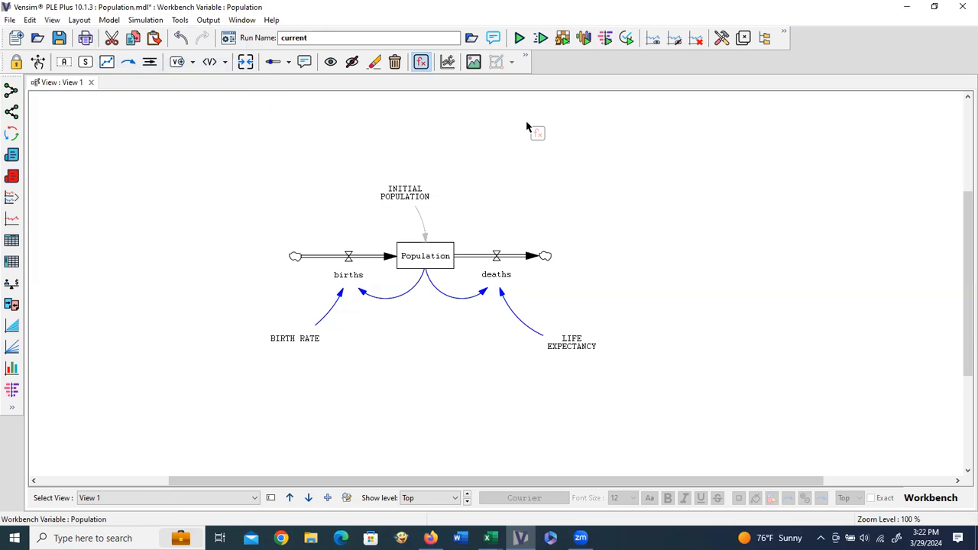
Step: Simulate the model under the run name current, review a graph of the Population stock over time, and close the graph
click(520, 42)
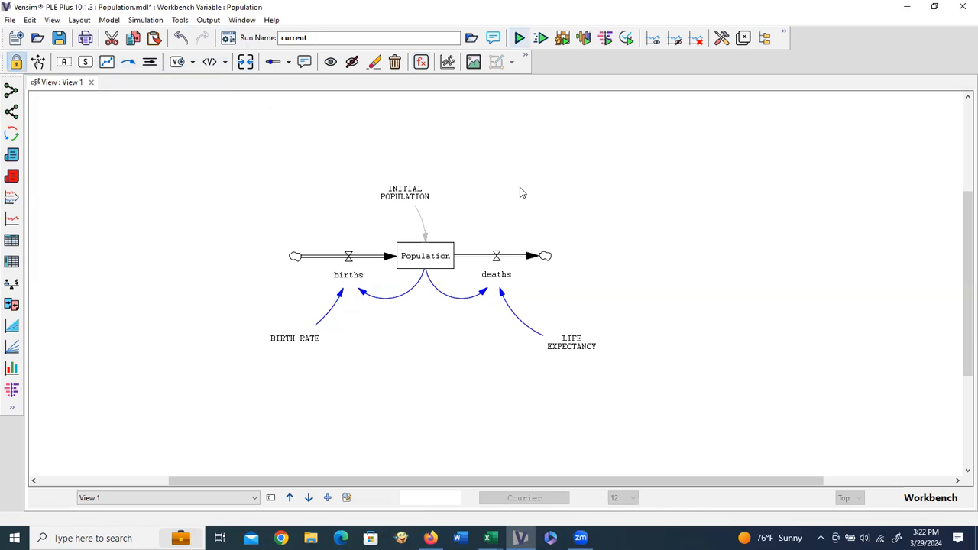
click(433, 259)
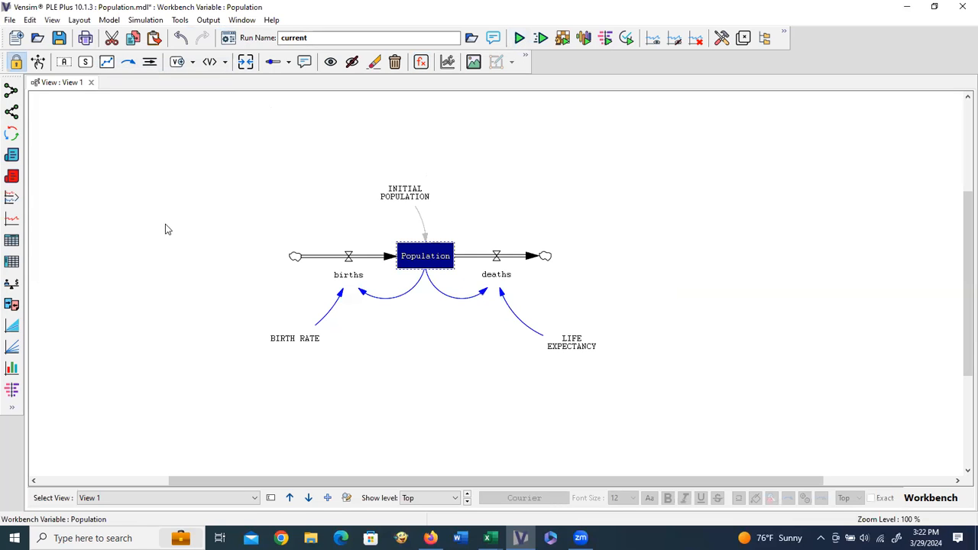
click(13, 221)
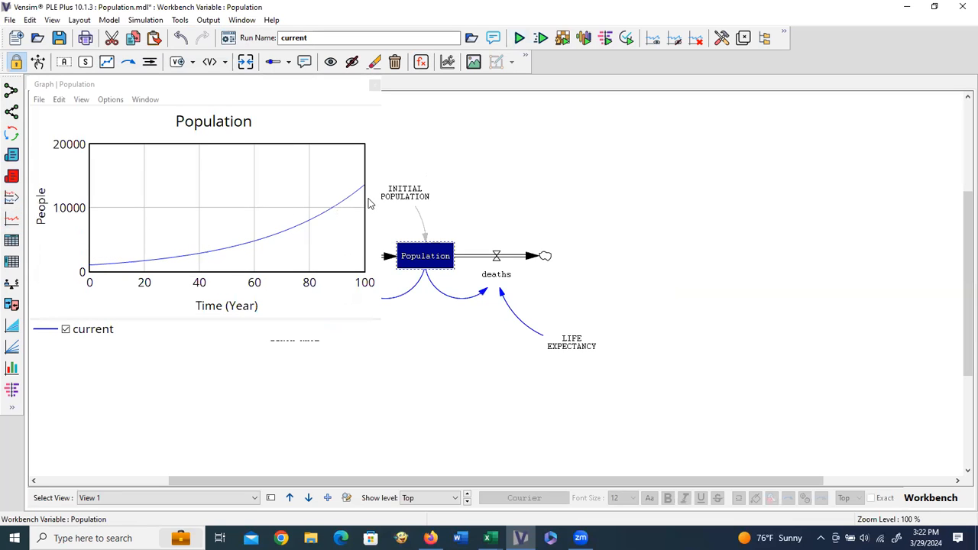
click(374, 385)
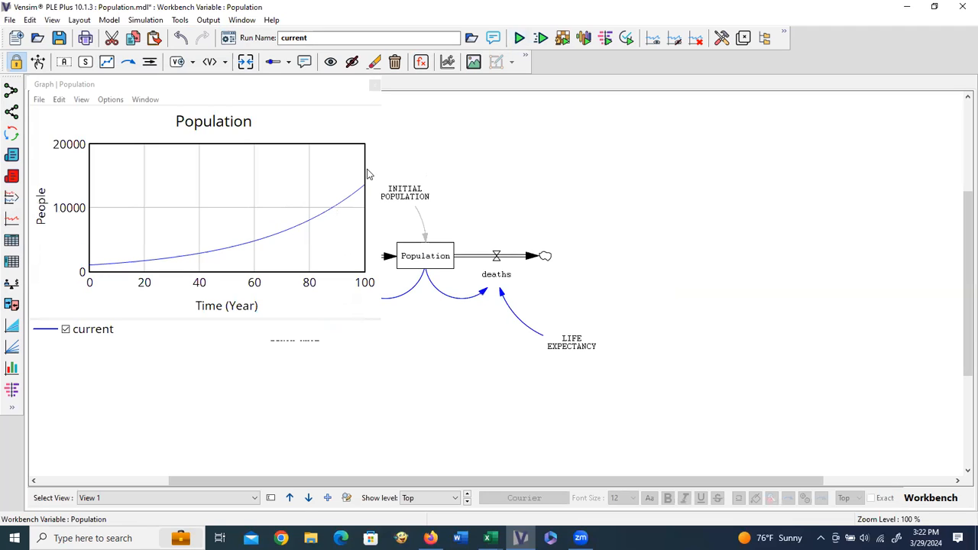
click(372, 121)
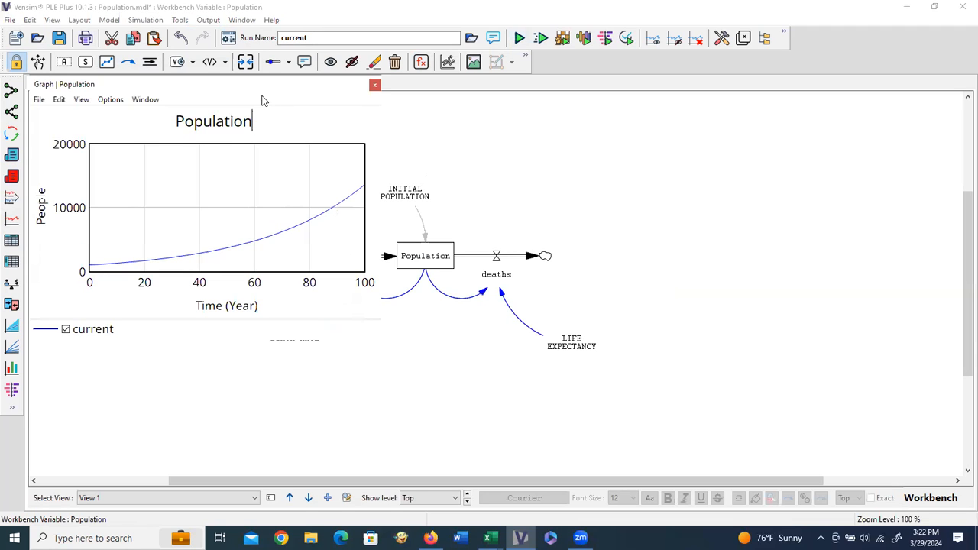
drag(259, 88, 264, 135)
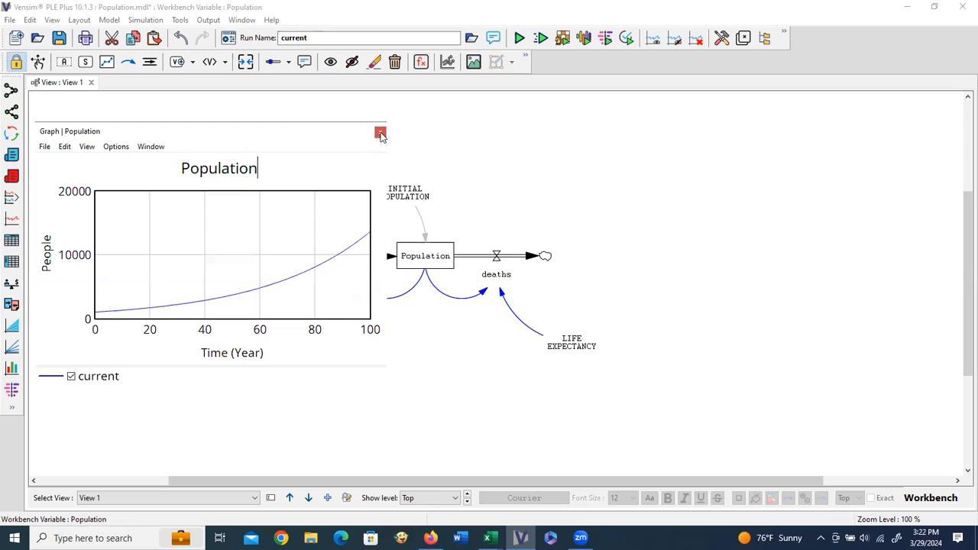
click(381, 134)
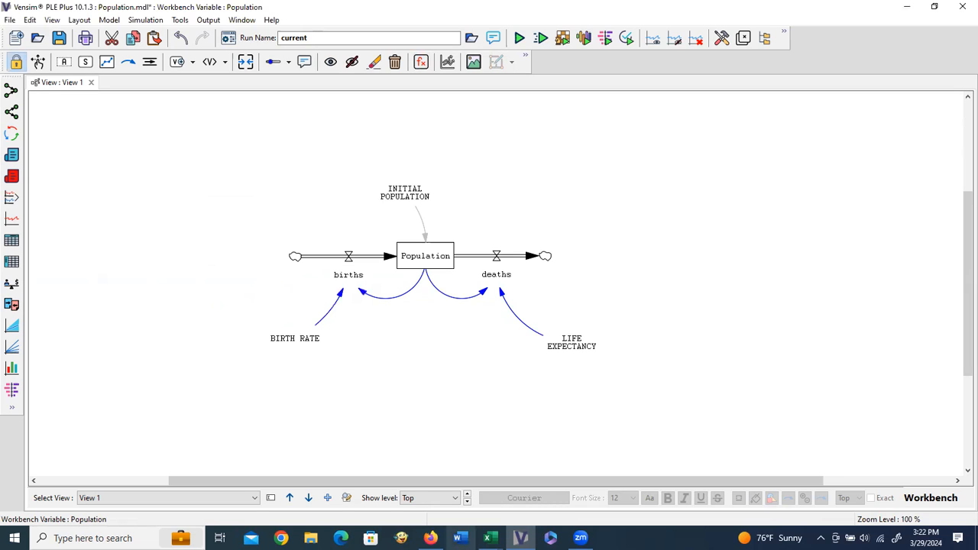
Step: Switch to the World Population Model workbook in Excel and enter the heading Year in cell A1
click(489, 537)
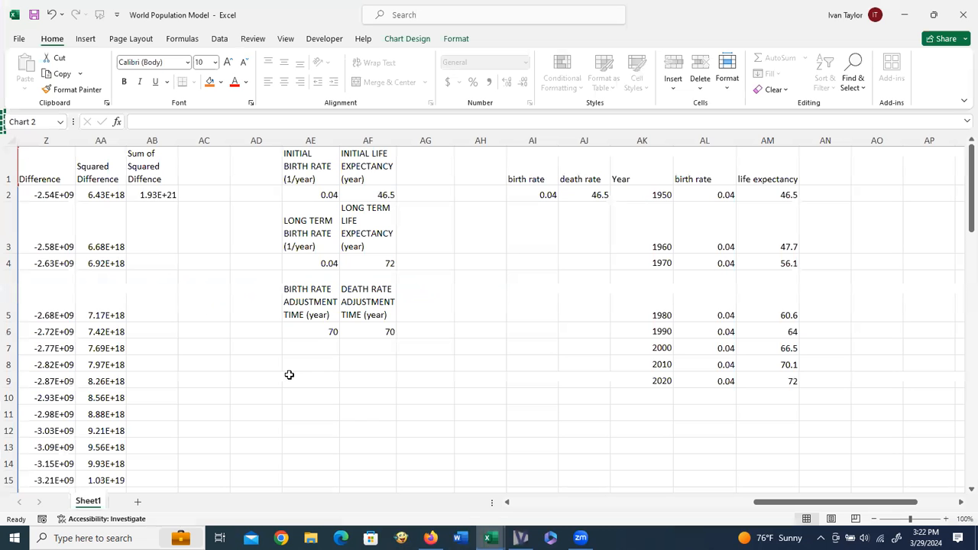
click(400, 472)
drag(782, 502, 501, 503)
drag(425, 479, 50, 179)
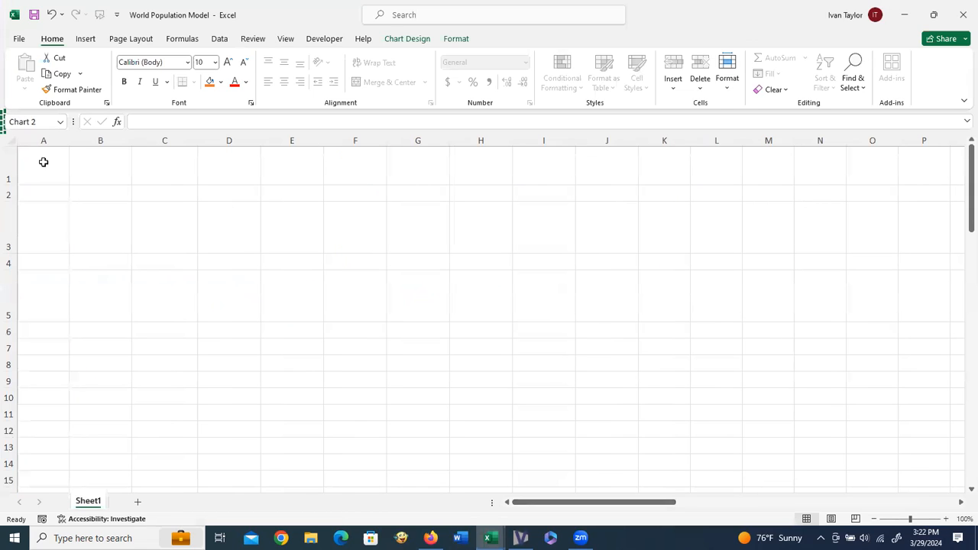
click(47, 156)
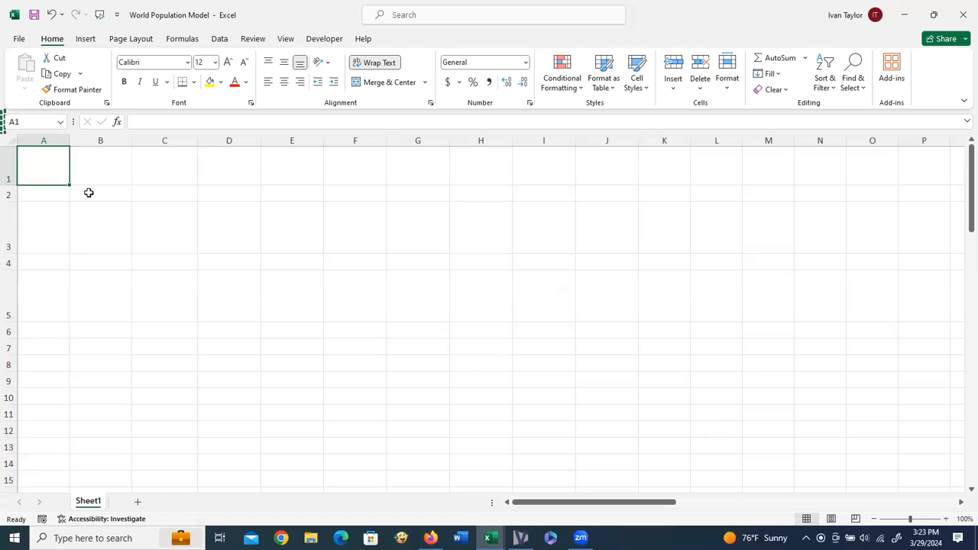
text(Year)
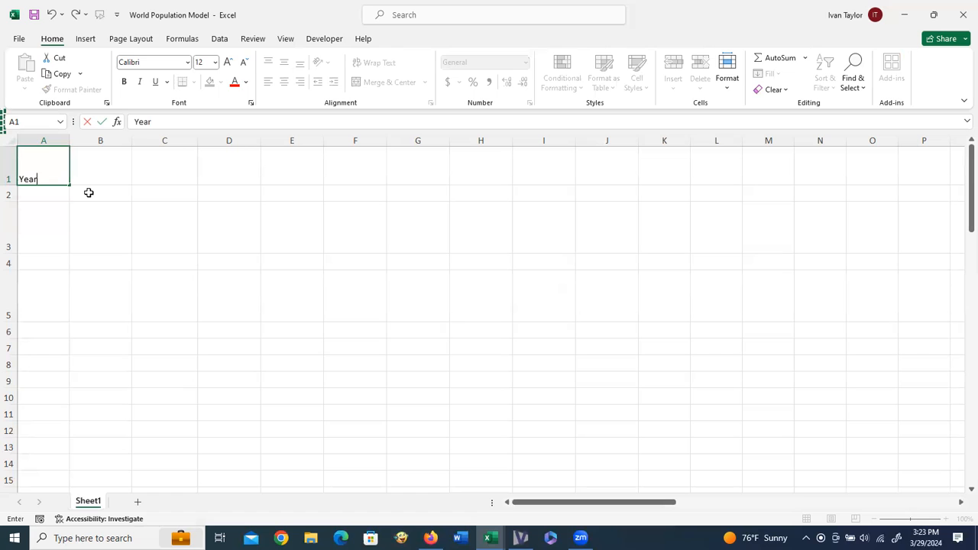
key(Tab)
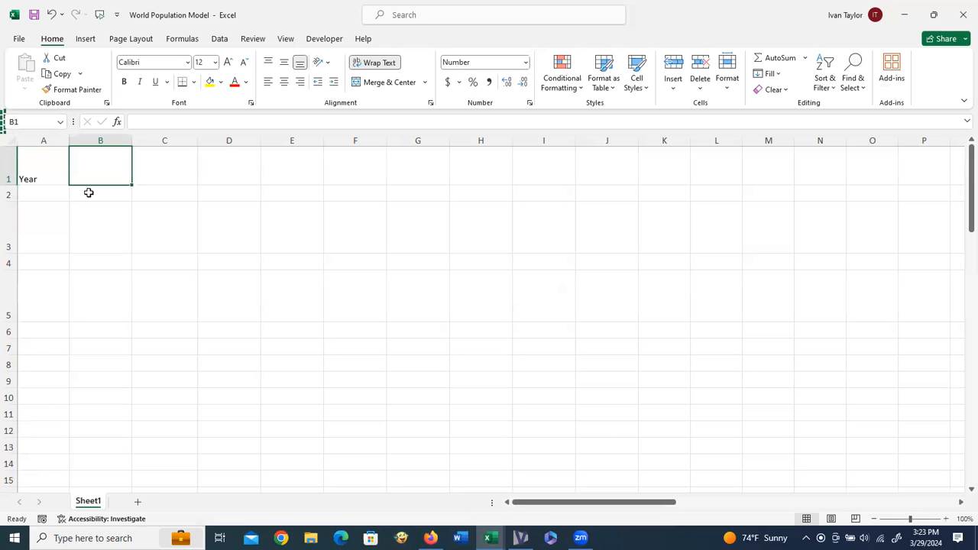
Step: Enter the heading "births (people/year)" in cell B1
text(births)
key(Tab)
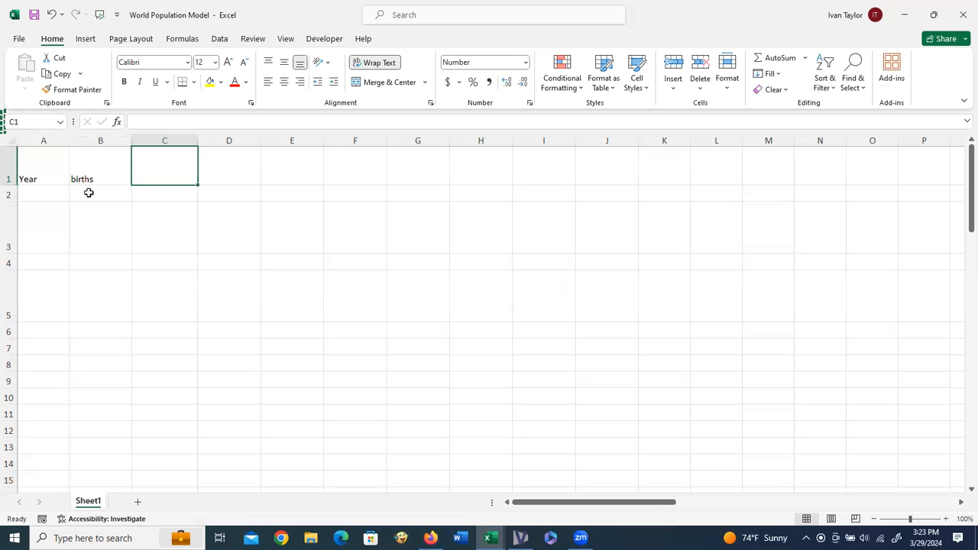
key(BackSpace)
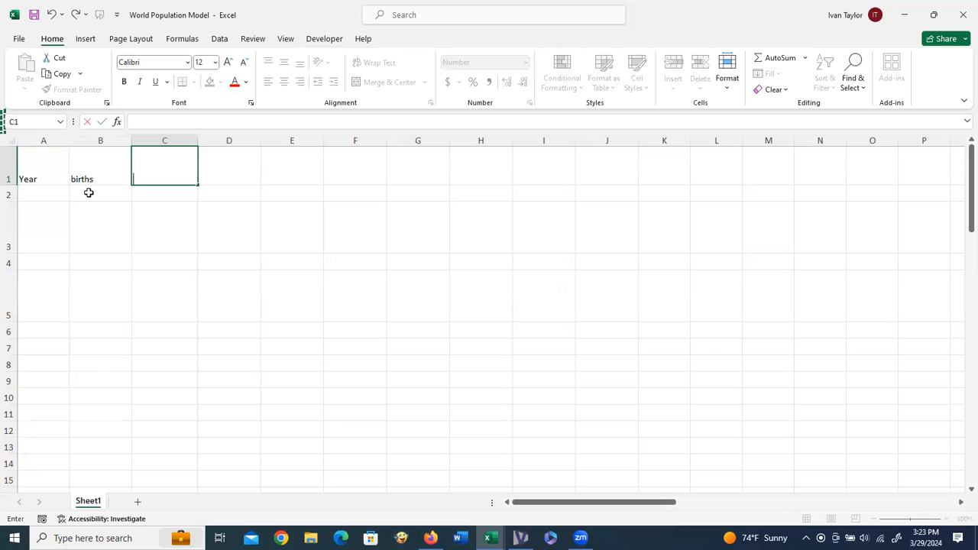
key(Left)
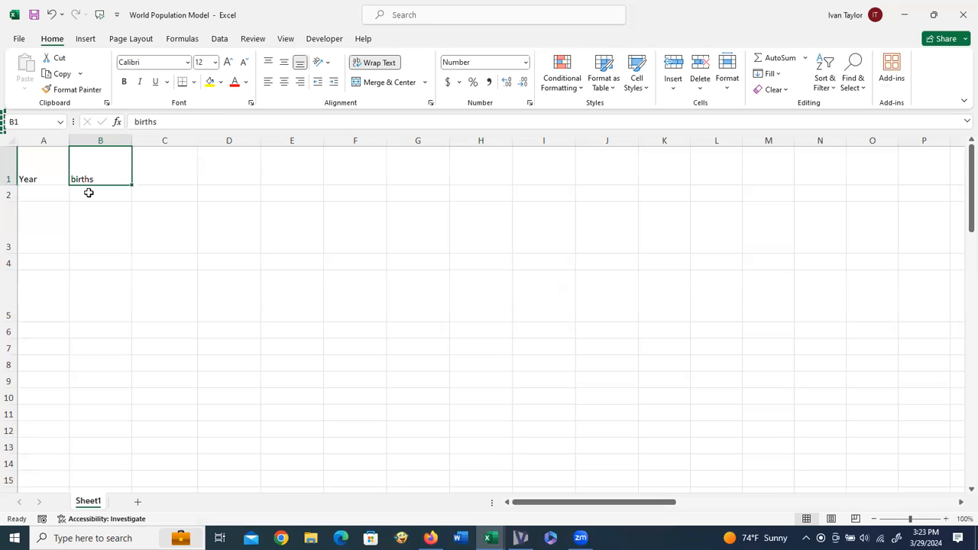
click(159, 122)
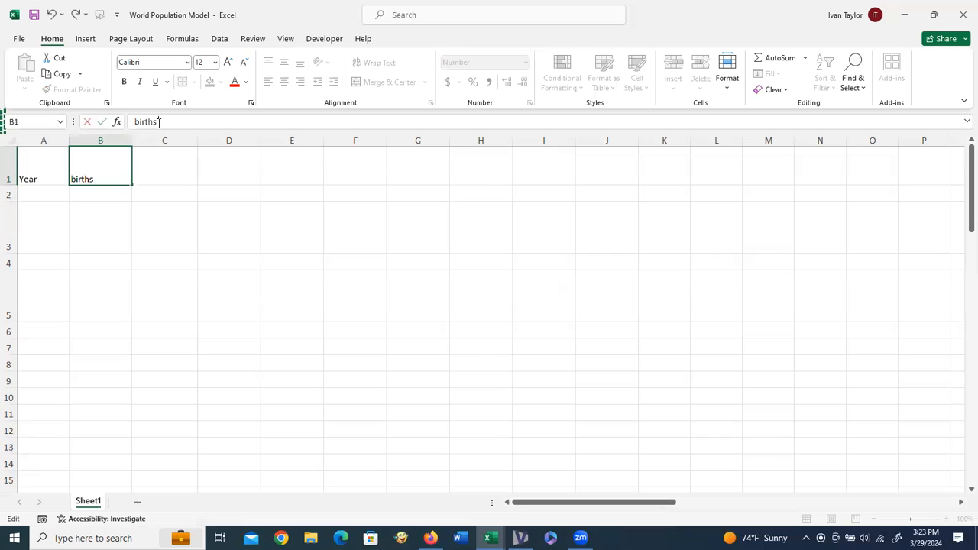
text((people/year))
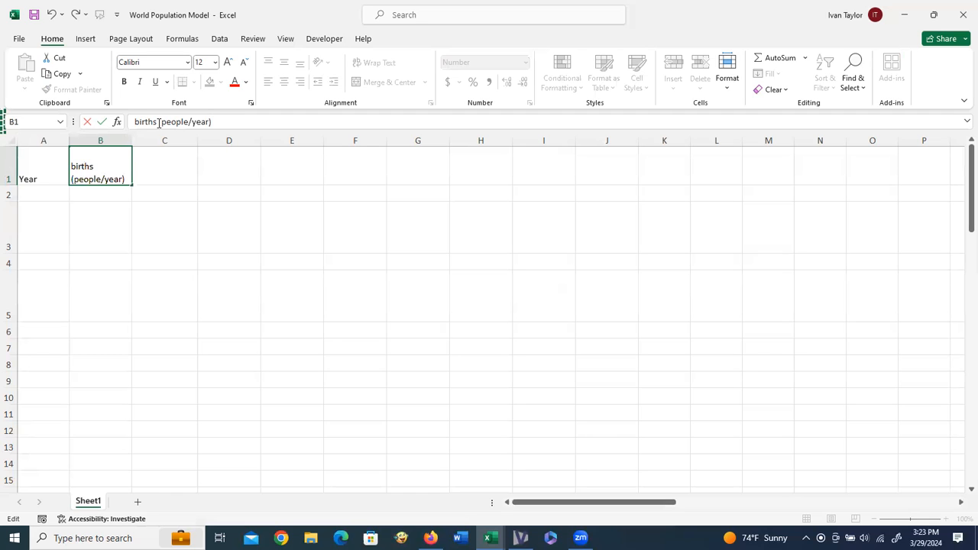
key(Return)
key(Up)
key(Right)
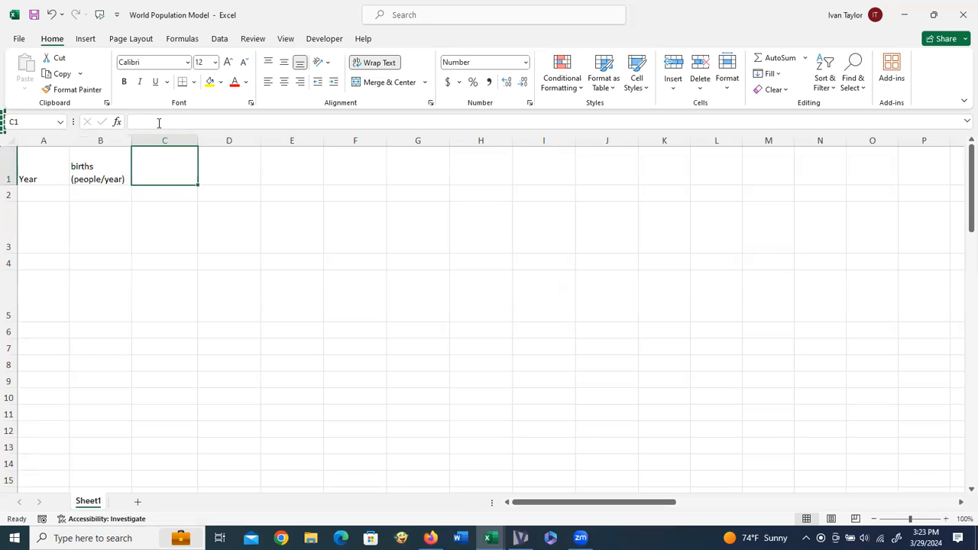
Step: Enter the heading "Population (people)" in cell C1
text(Population (poep)
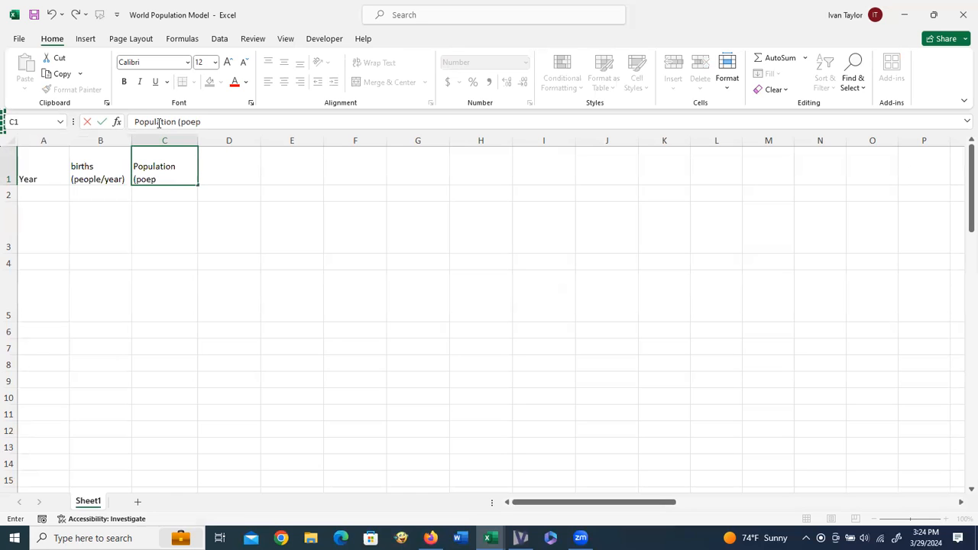
key(BackSpace)
key(BackSpace)
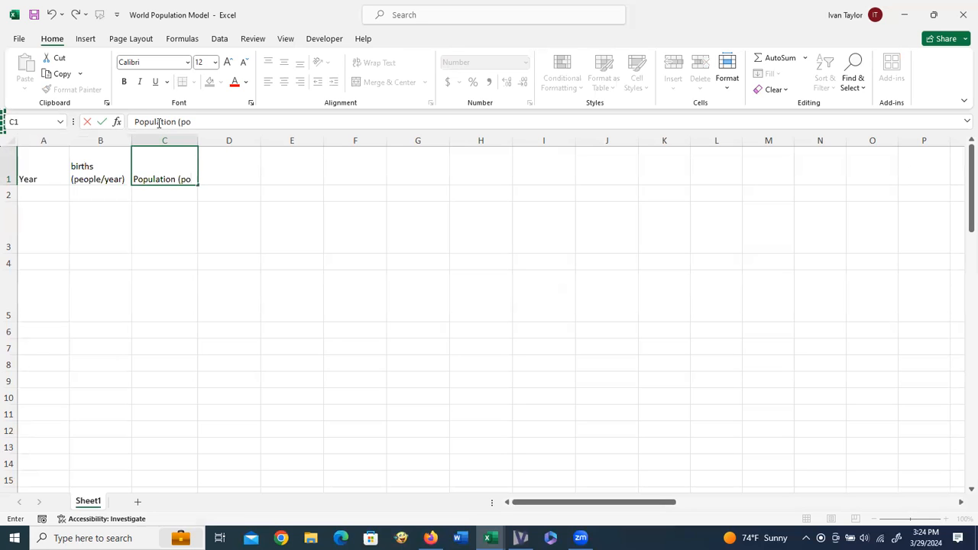
key(BackSpace)
text(eople))
key(Tab)
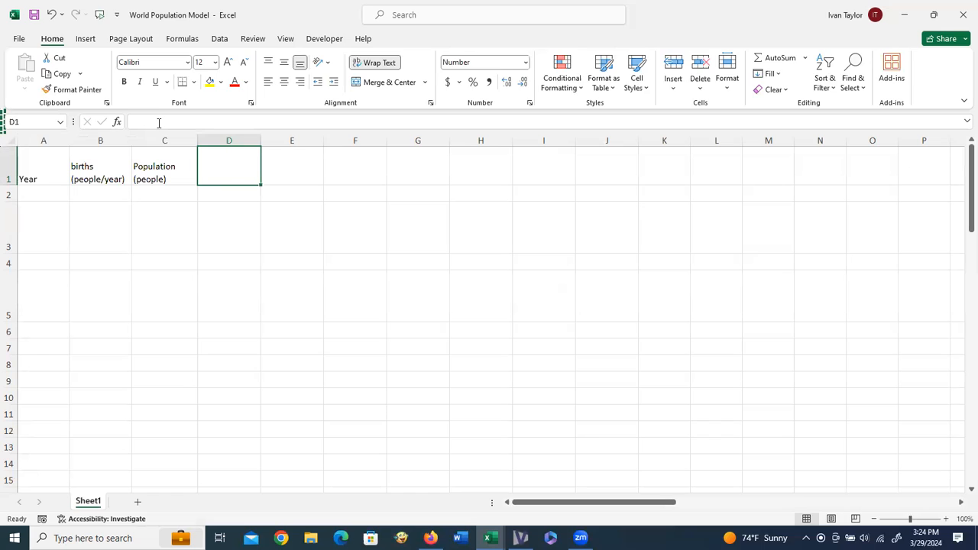
Step: Enter the heading "deaths (people/year)" in cell D1
text(deaths (people/yar)
key(BackSpace)
key(BackSpace)
text(ear)
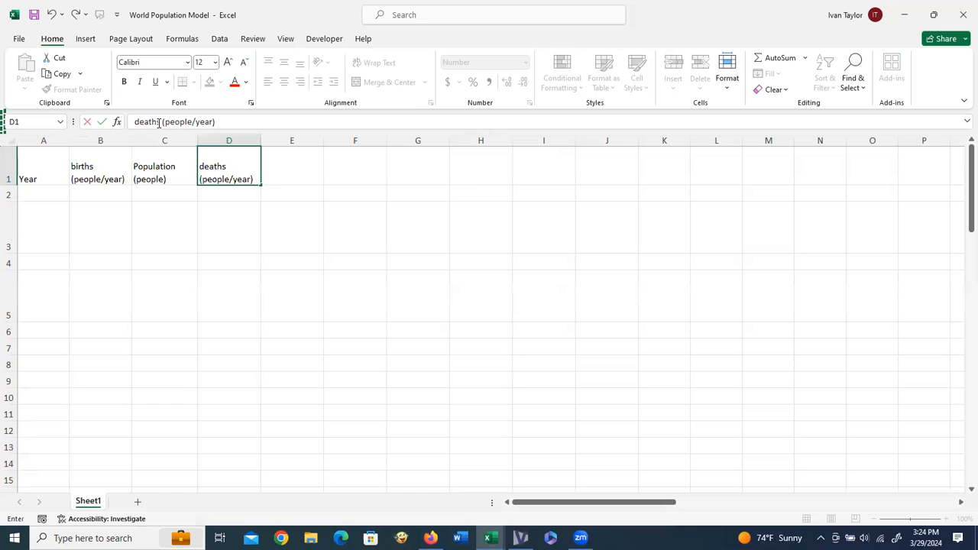
key(Tab)
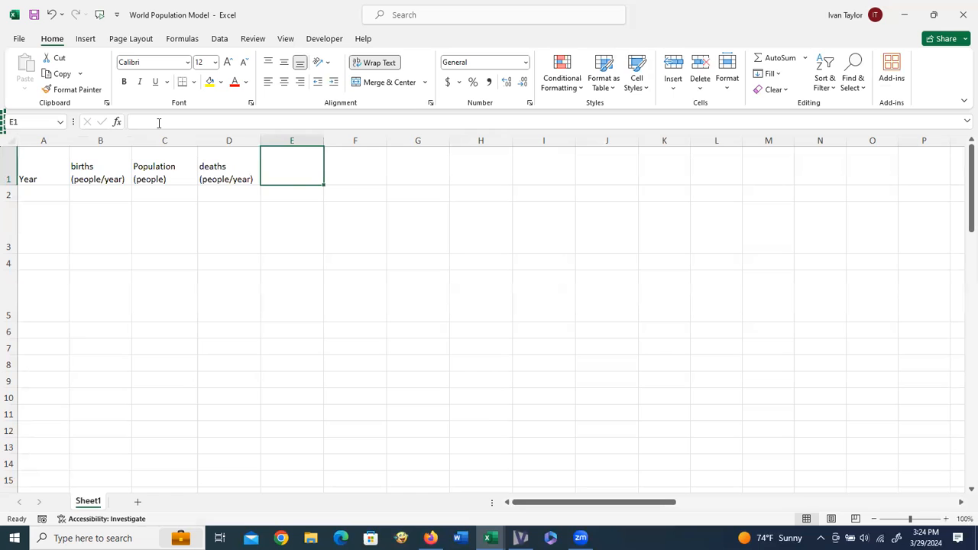
Step: Add the headings PARAMETERS, VALUES and UNITS in cells E1 to G1
text(PARAMENT)
key(BackSpace)
key(BackSpace)
text(TERS)
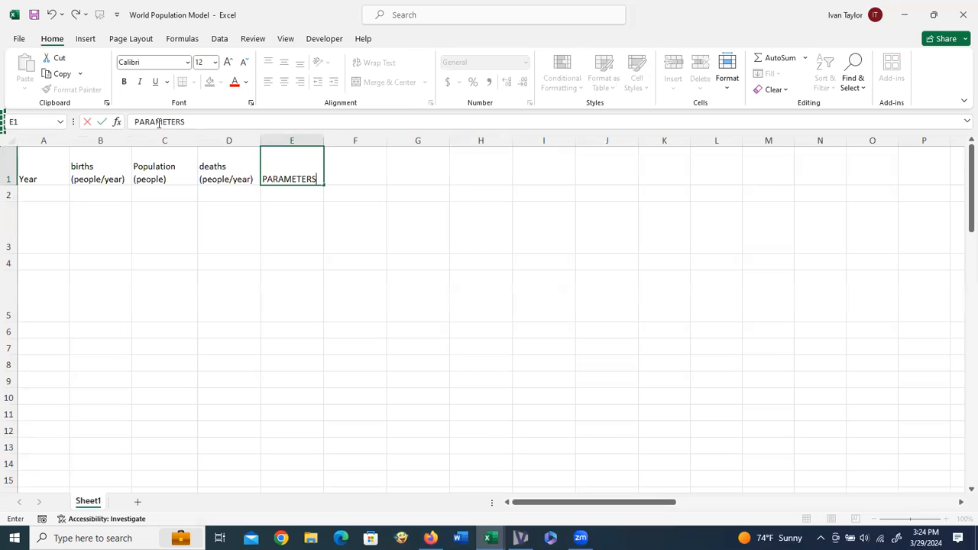
key(Tab)
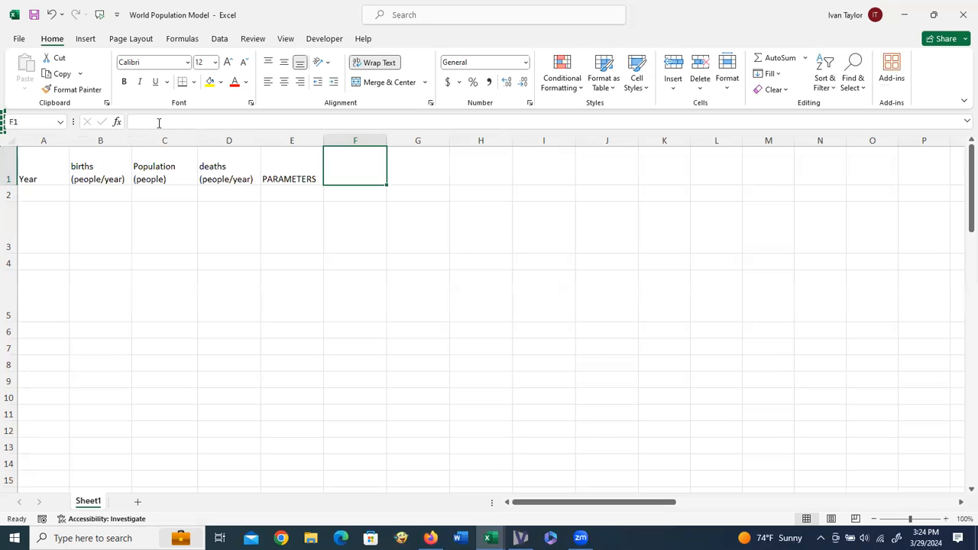
text(VALUES)
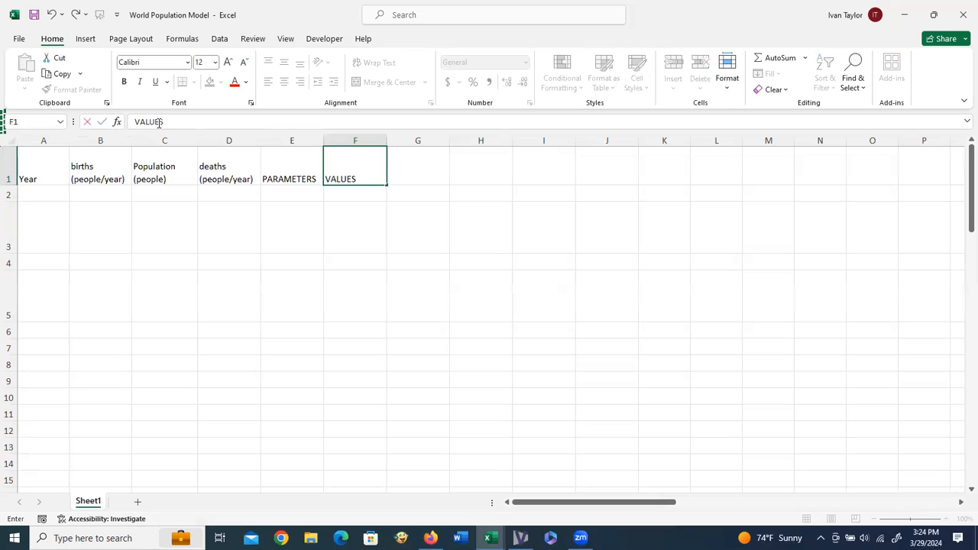
key(Tab)
text(UNITS)
key(Return)
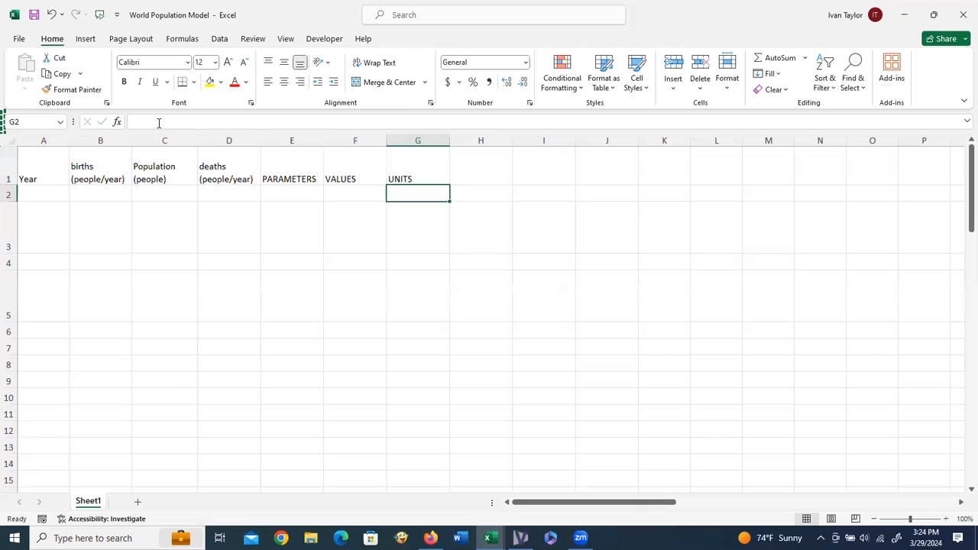
Step: Enter the parameter names START TIME in cell E2 and TIME STEP in cell E3
key(Left)
key(Left)
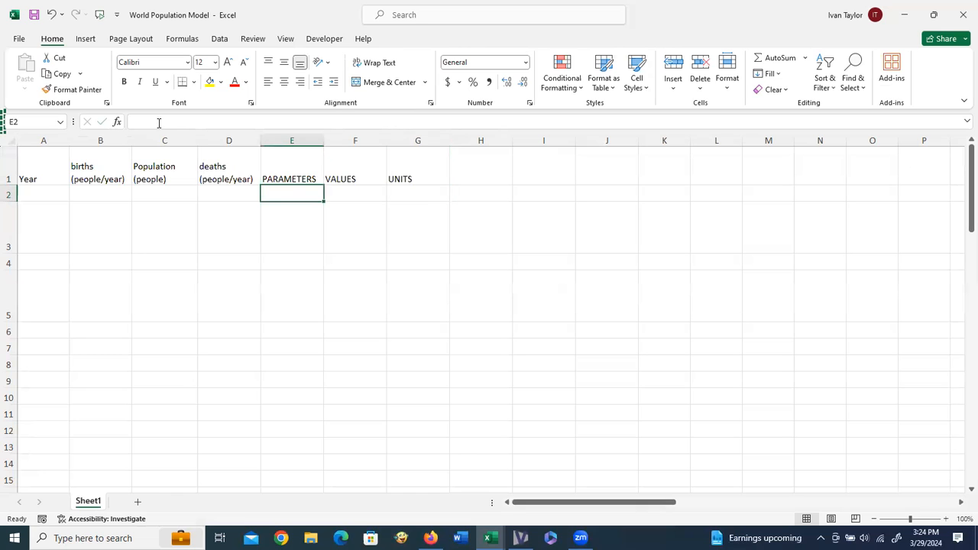
text(START TIME)
key(Return)
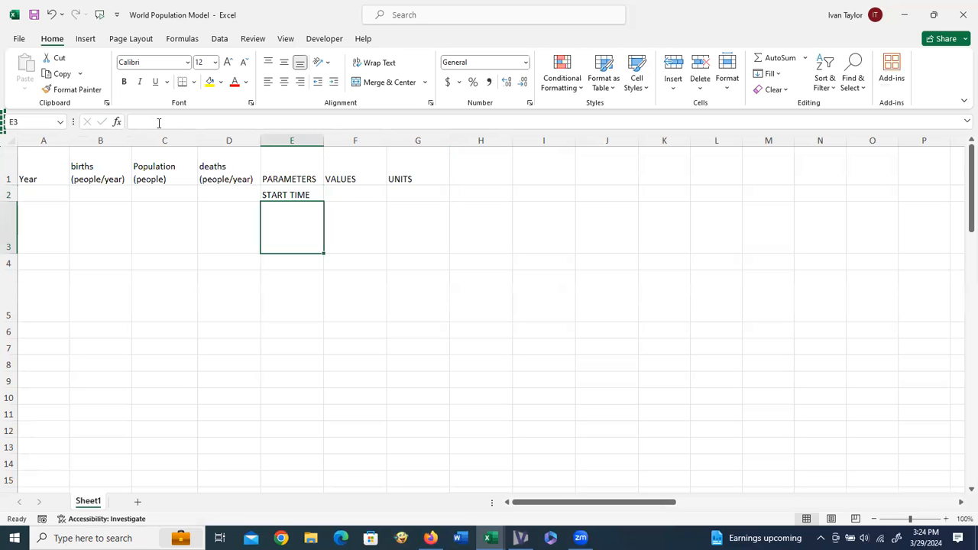
text(TIME STEP)
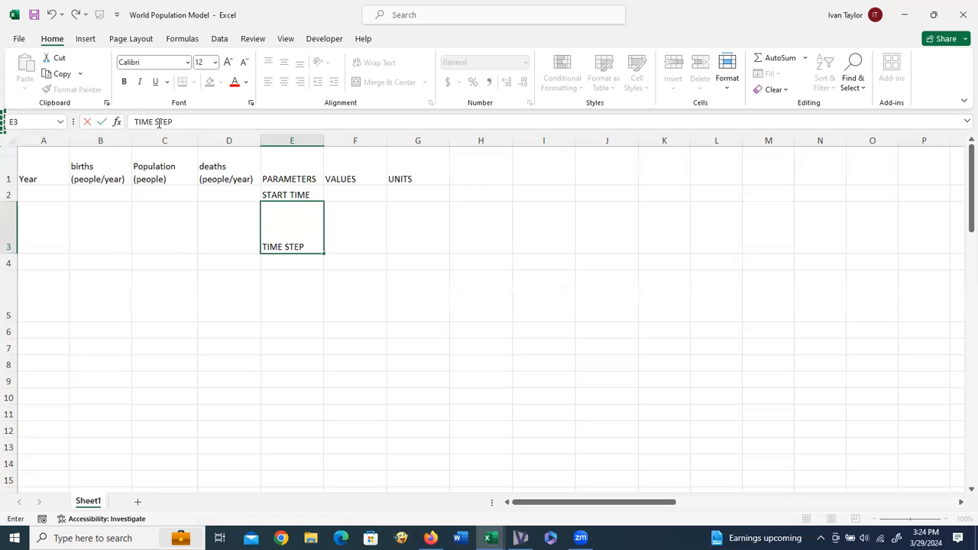
key(Return)
Step: Add the parameter names INITIAL POPULATION, BIRTH RATE and LIFE EXPECTANCY in cells E4 to E6
text(INITIAL POPULATION)
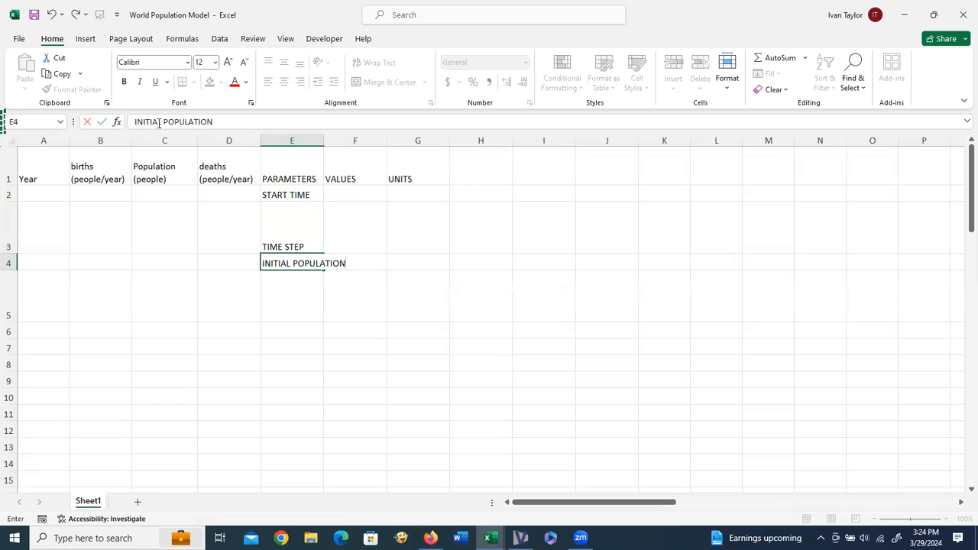
key(Return)
text(BIRTH RATE)
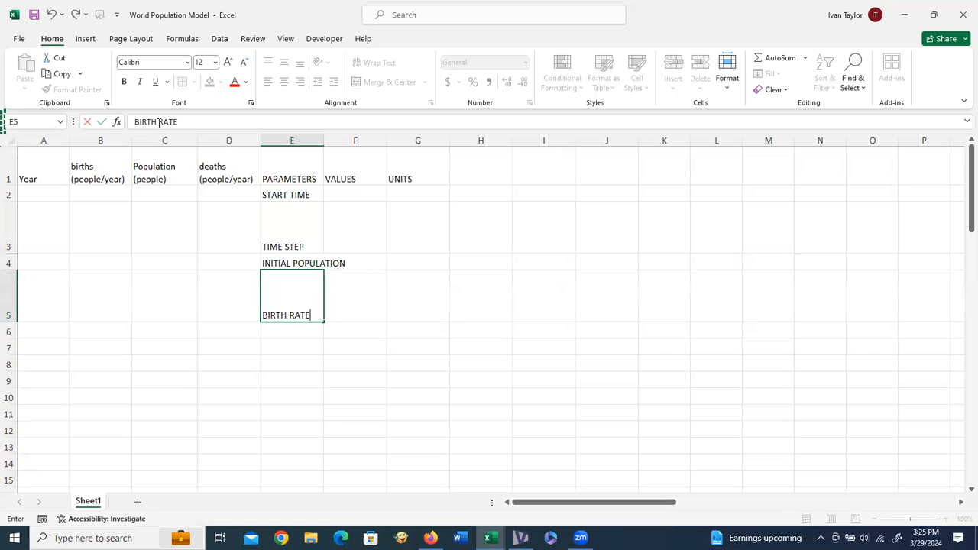
key(Return)
text(LIFE EXPECTA)
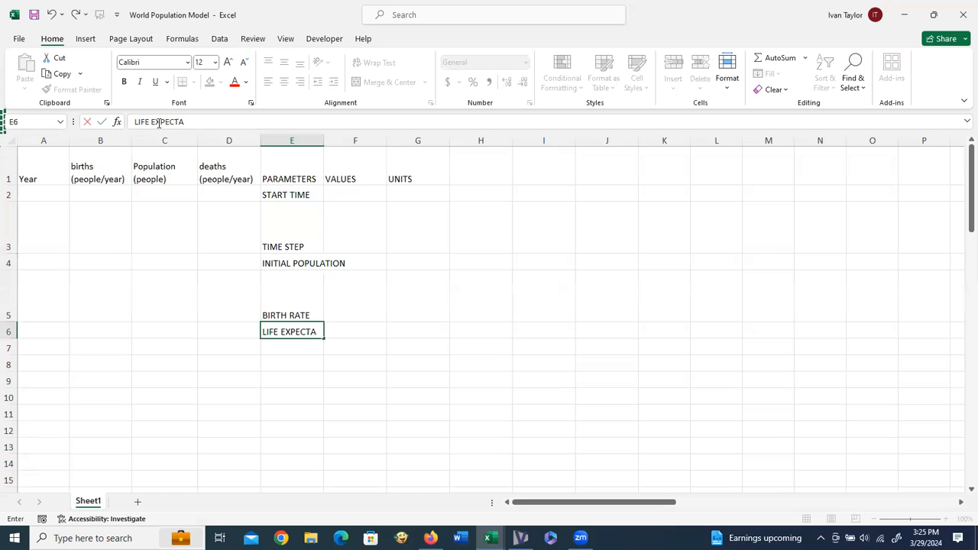
text(NCY)
Step: Enter the values 0 for START TIME, 0.125 for TIME STEP and 1000 for INITIAL POPULATION in cells F2 to F4
key(Up)
key(Up)
key(Up)
key(Up)
key(Right)
text(0)
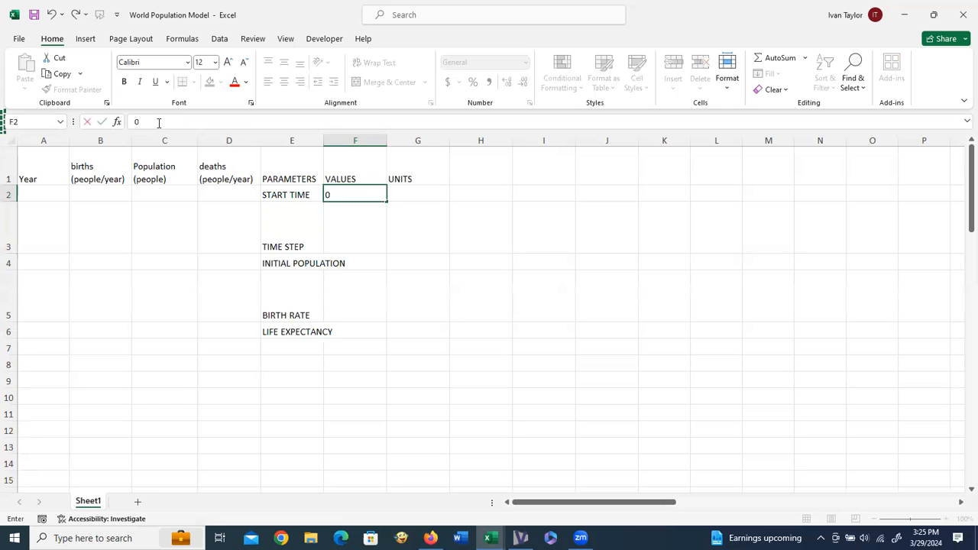
key(Return)
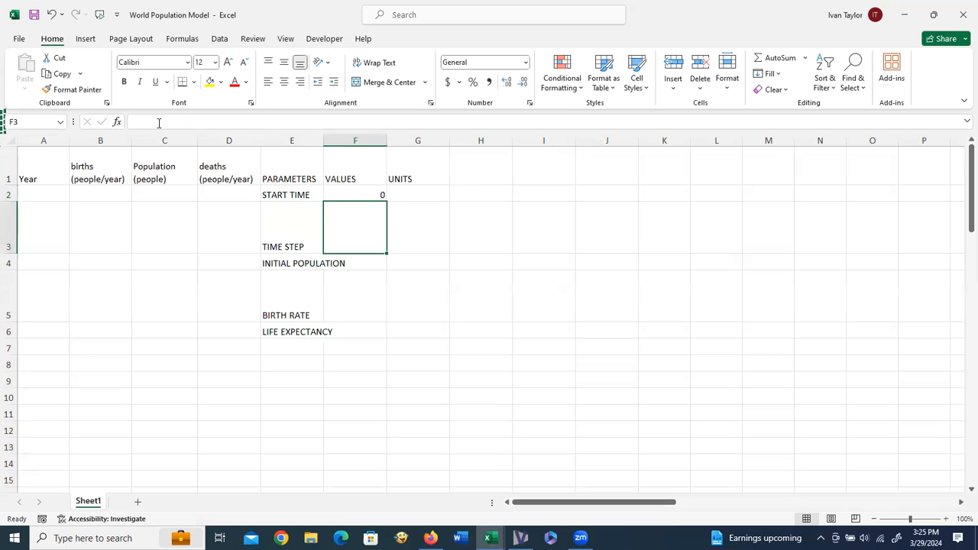
text(0.125)
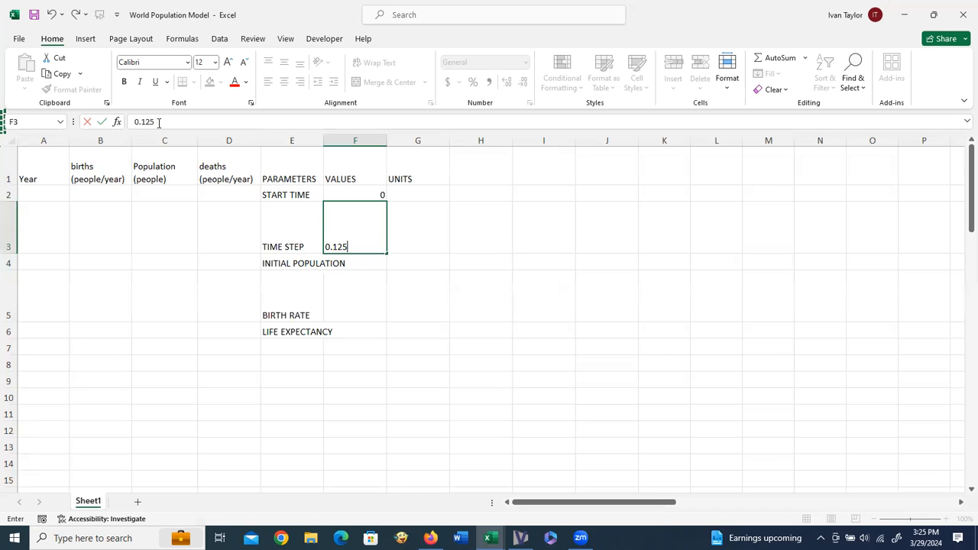
key(Return)
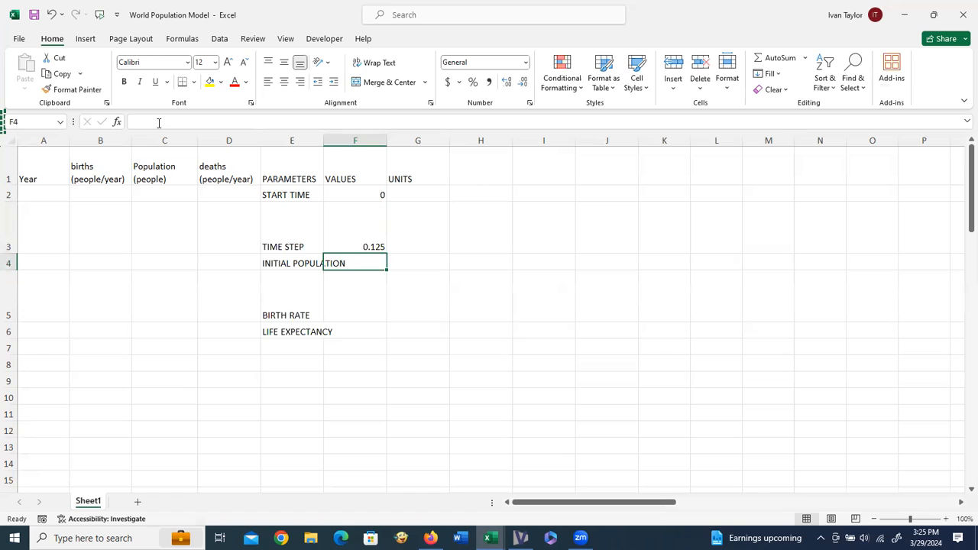
text(1000)
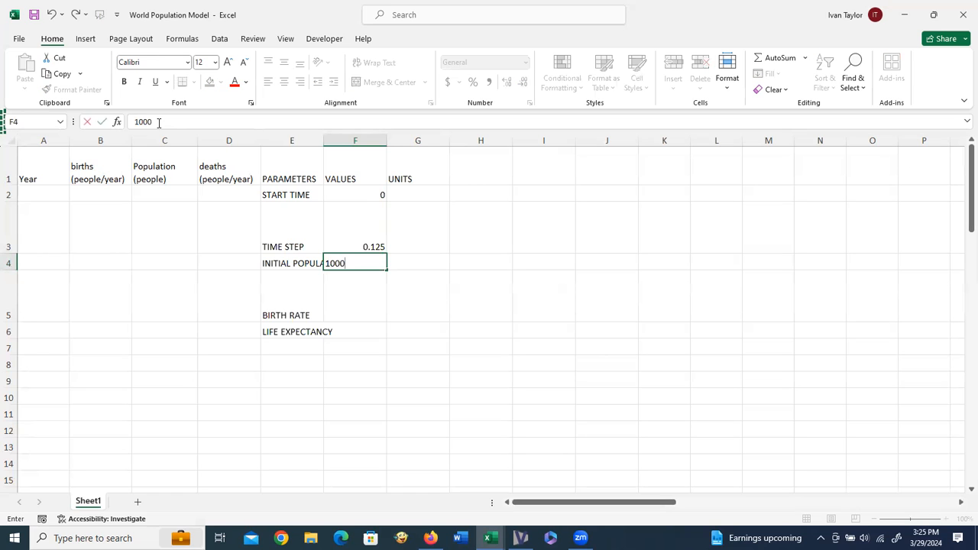
key(Return)
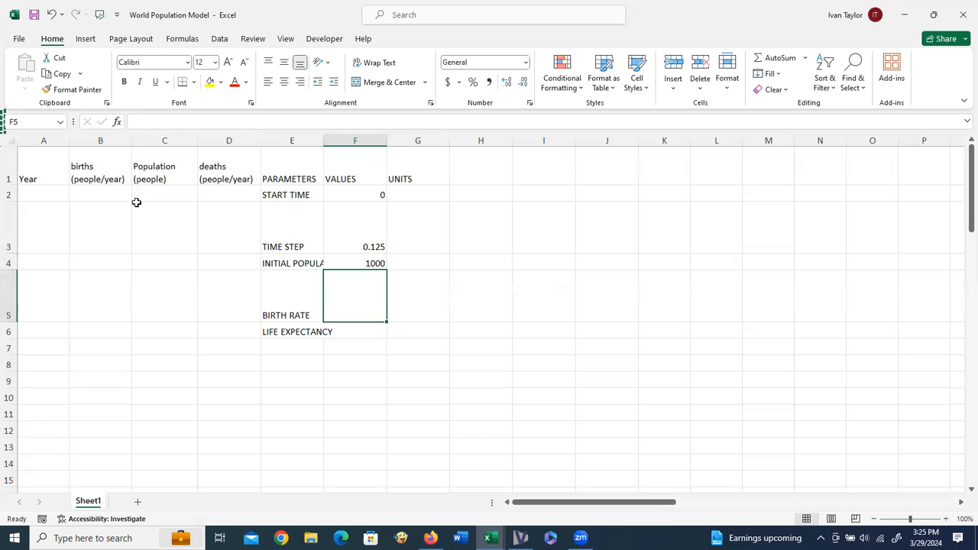
Step: Look up the BIRTH RATE equation in Vensim and enter its value, 0.04, in cell F5 of the Excel sheet
click(520, 538)
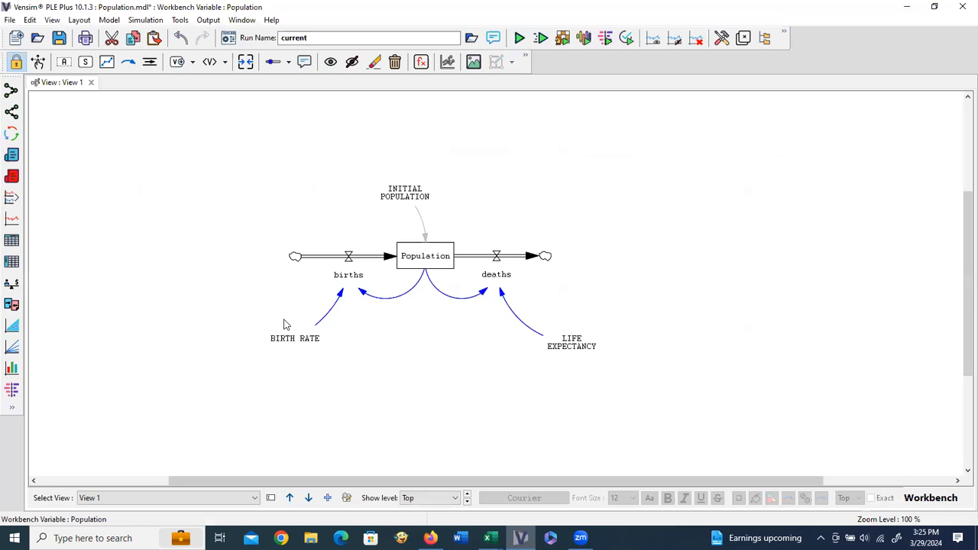
click(421, 62)
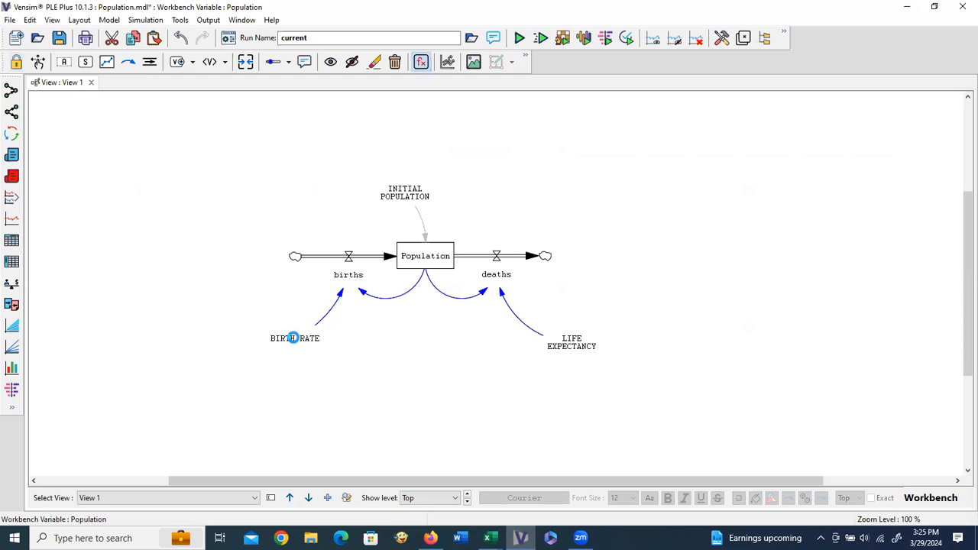
click(294, 337)
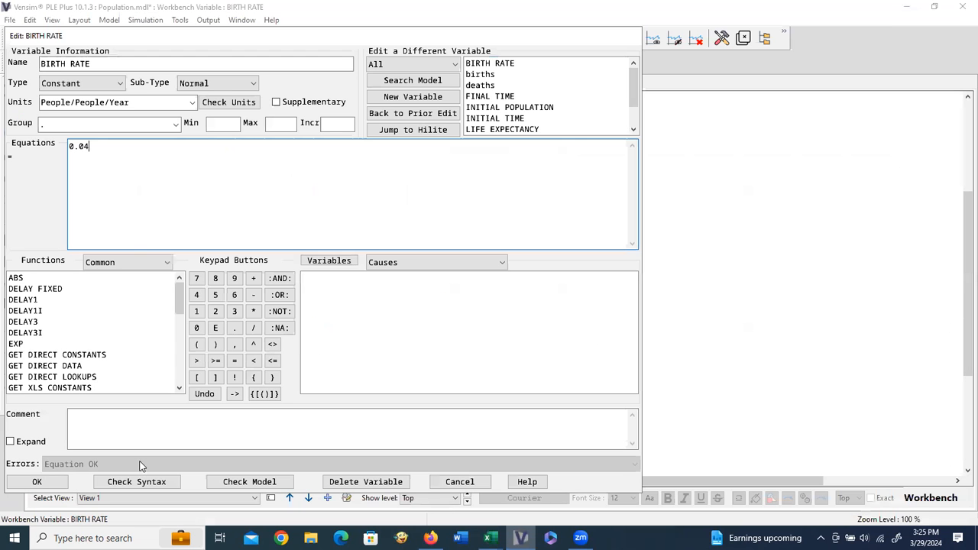
click(61, 486)
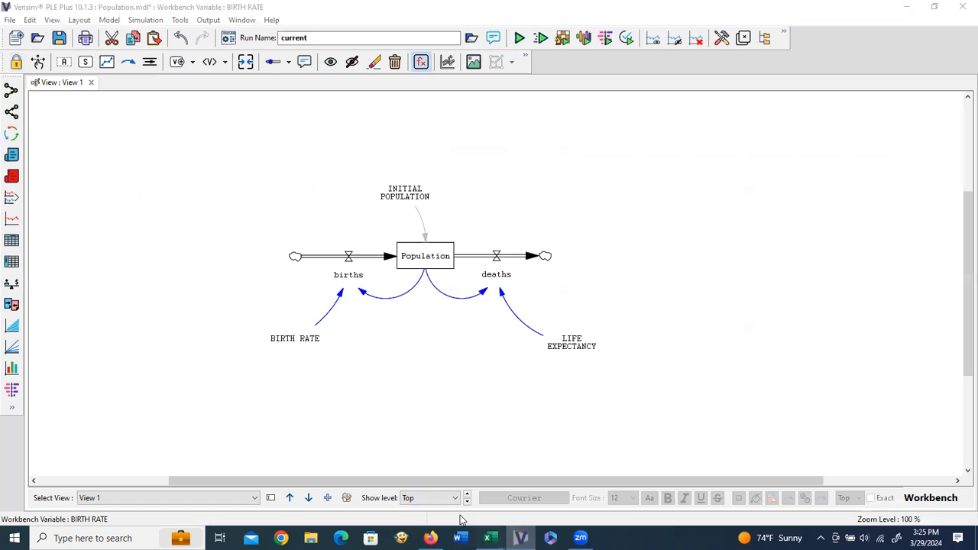
click(461, 519)
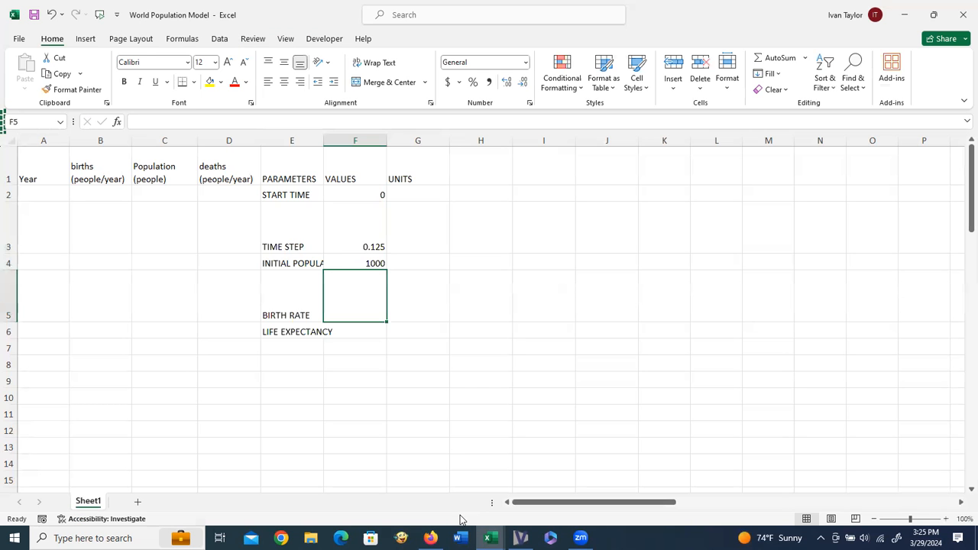
text(0.04)
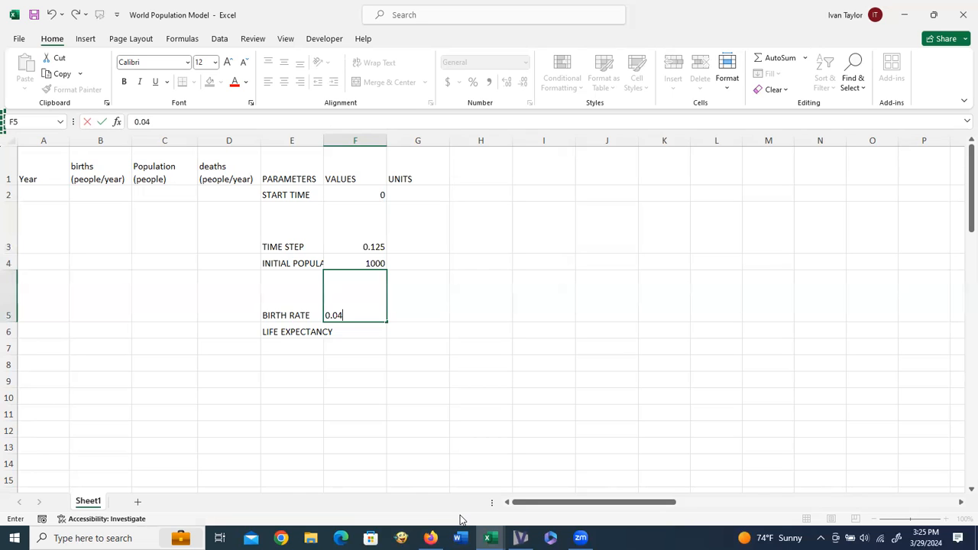
key(Return)
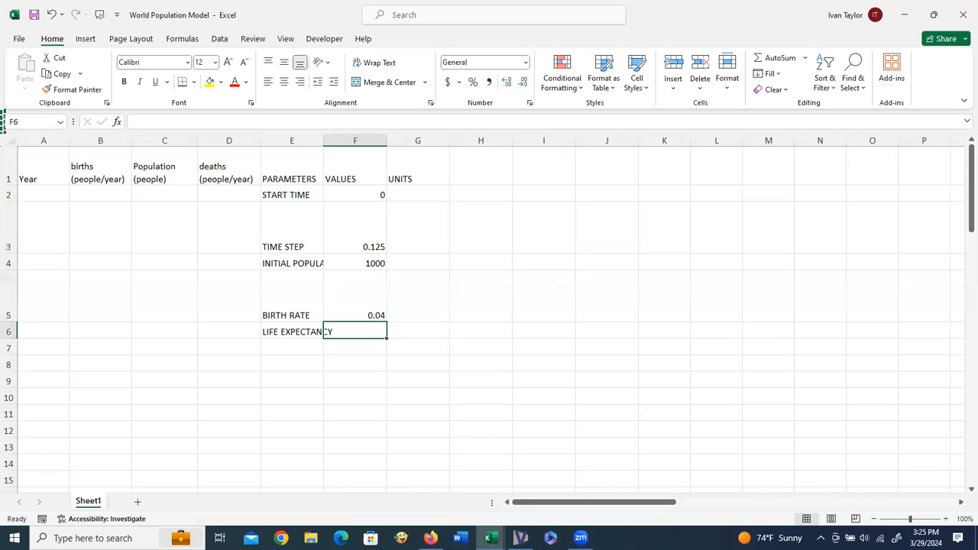
Step: Look up the LIFE EXPECTANCY equation in Vensim and enter its value, 72, in cell F6 of the Excel sheet
key(alt+Tab)
click(569, 342)
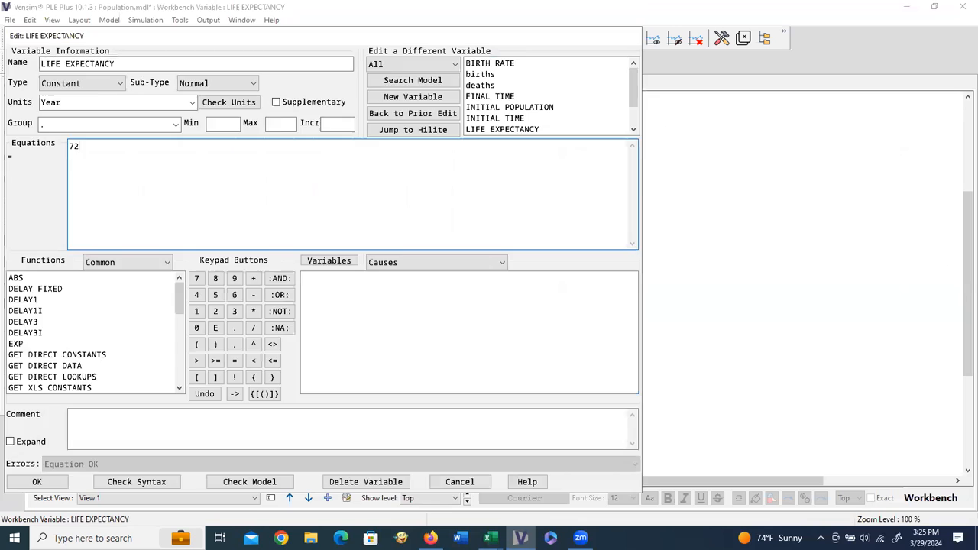
click(64, 486)
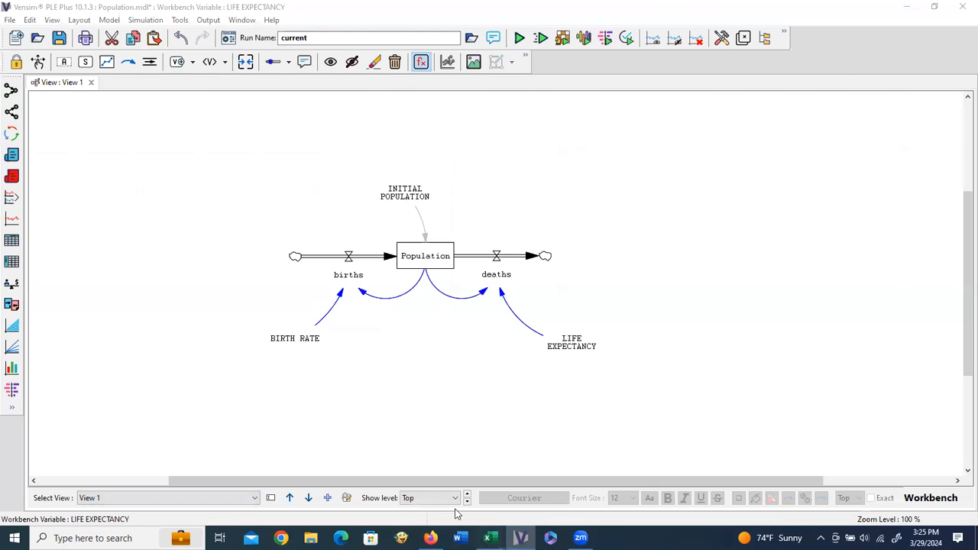
key(alt+Tab)
text(72)
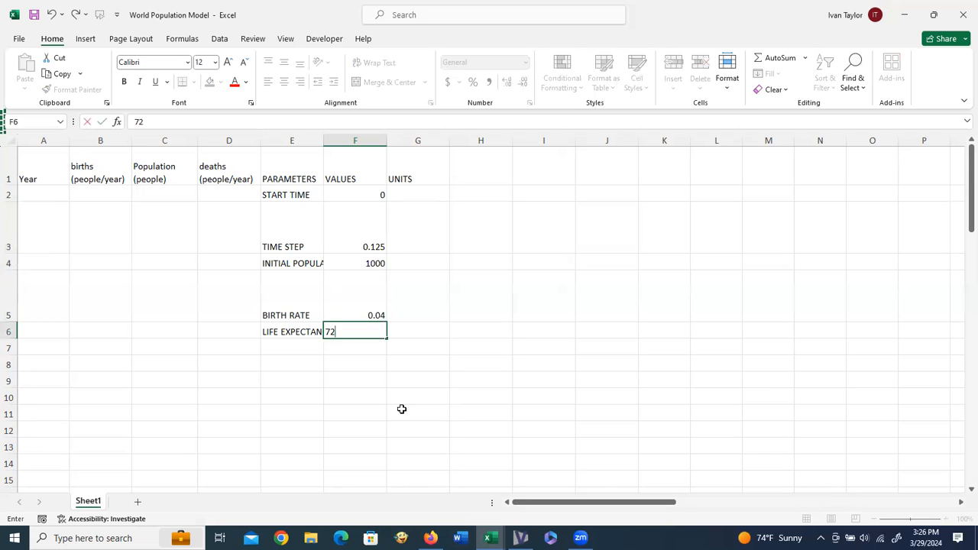
Step: Enter the unit "year" for START TIME and TIME STEP in cells G2 and G3
key(Up)
key(Up)
key(Up)
key(Up)
key(Right)
text(year)
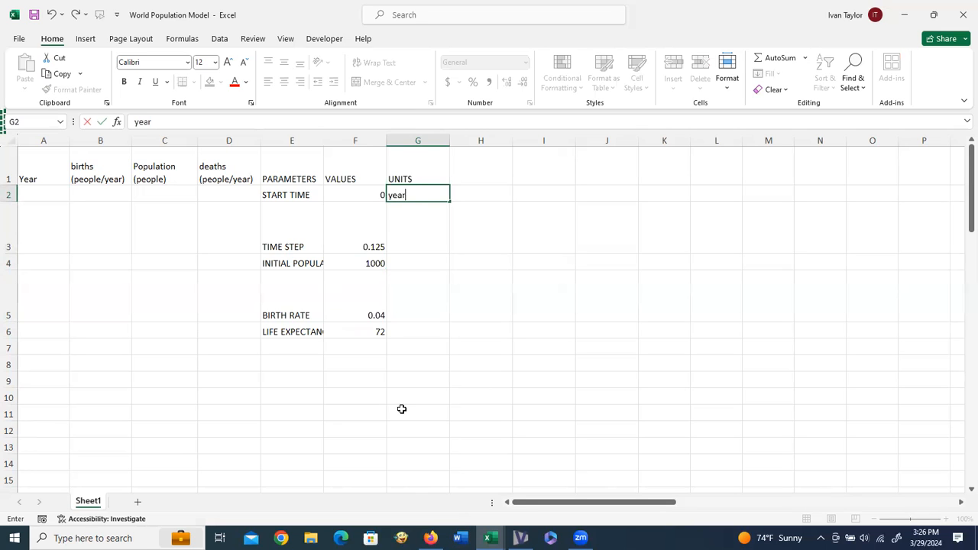
key(Return)
text(year)
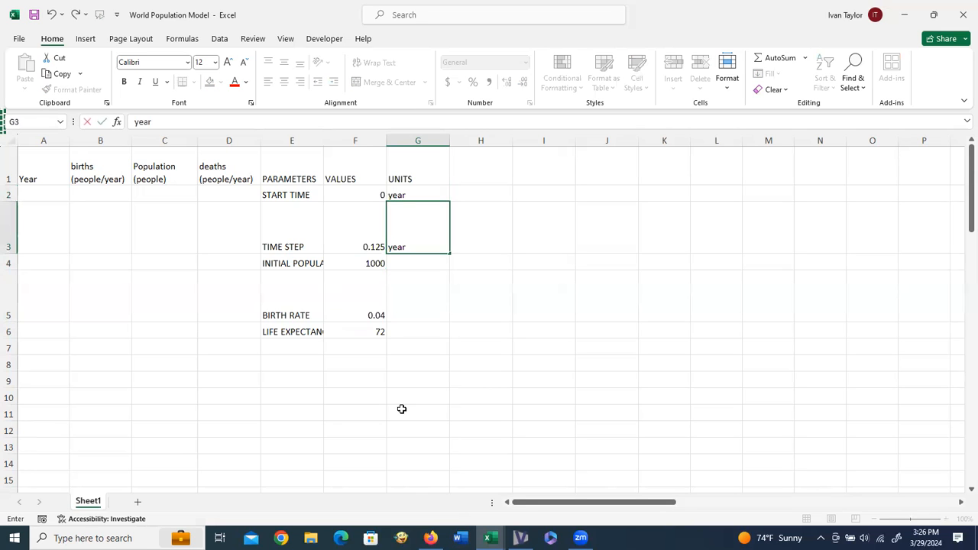
key(Return)
Step: Enter the unit "people" for INITIAL POPULATION in cell G4
text(po)
key(BackSpace)
text(eople)
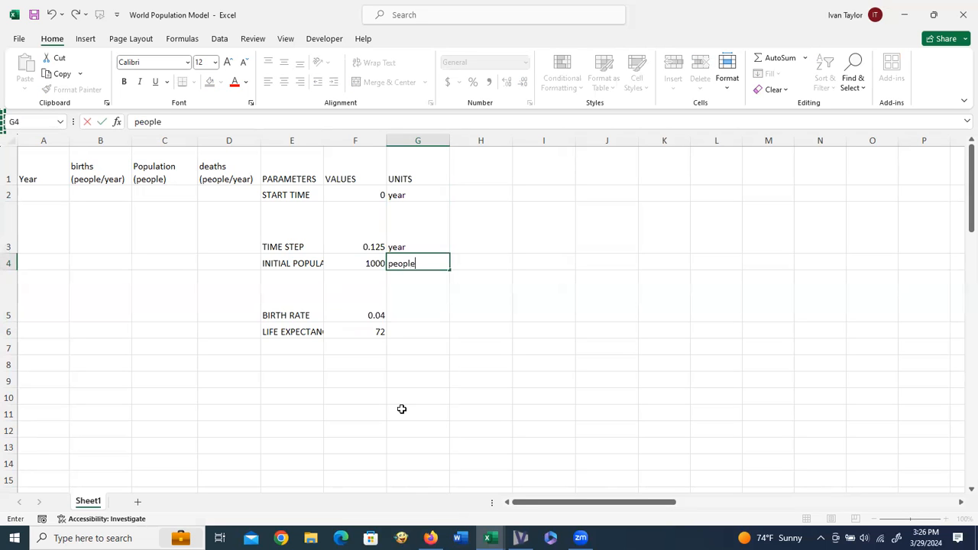
key(Return)
Step: Enter the unit "peope/person/year" for BIRTH RATE in cell G5 and "year" for LIFE EXPECTANCY in cell G6
text(pep)
key(BackSpace)
text(op)
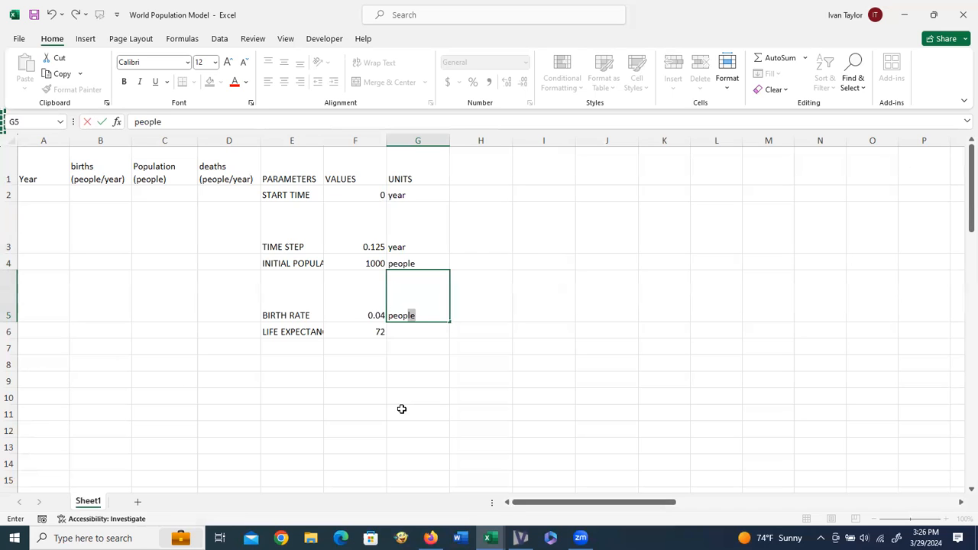
text(.)
key(BackSpace)
text(e/person/year)
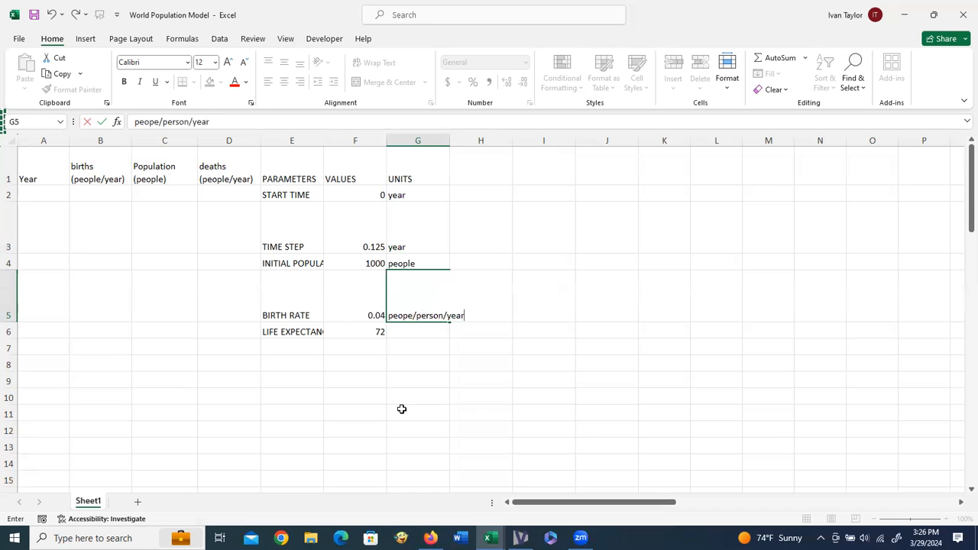
key(Return)
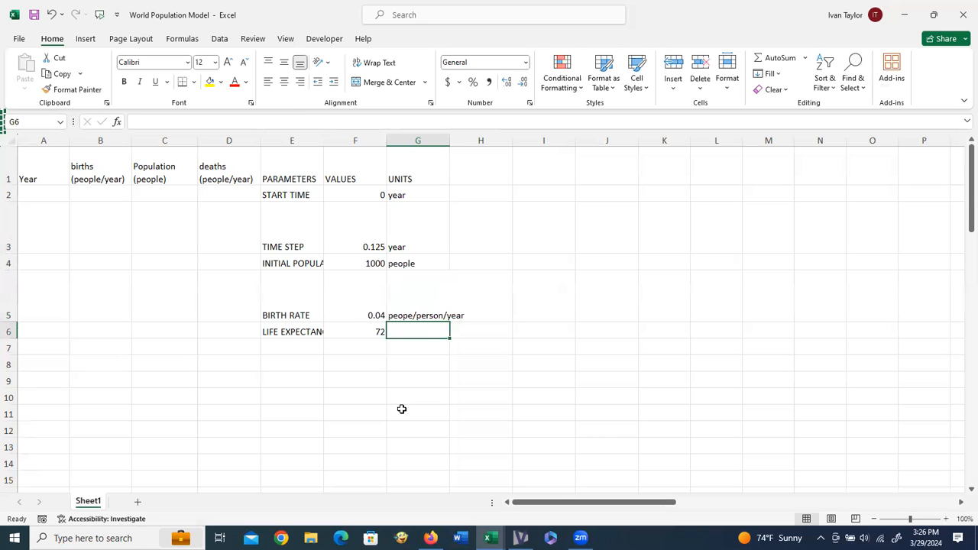
text(year)
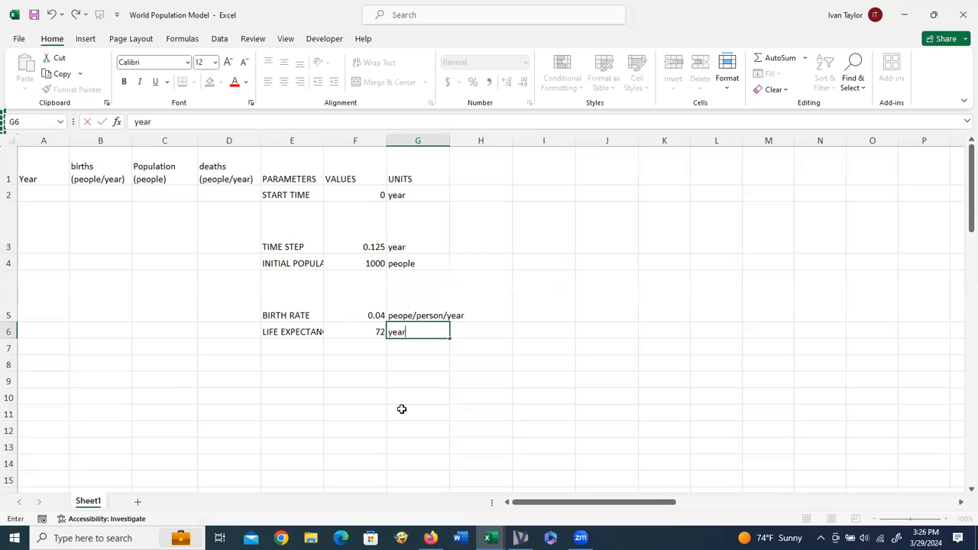
key(ctrl+Return)
Step: Set the first Year value in cell A2 with a formula that references the START TIME value in F2
key(Up)
key(Up)
key(Up)
key(Up)
key(Left)
key(Left)
key(Left)
key(Left)
key(Left)
key(Left)
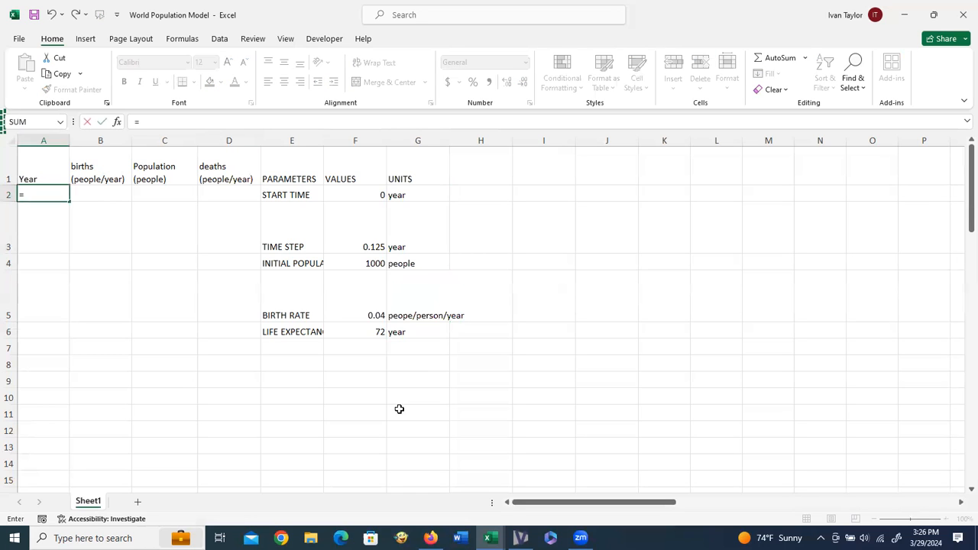
click(368, 205)
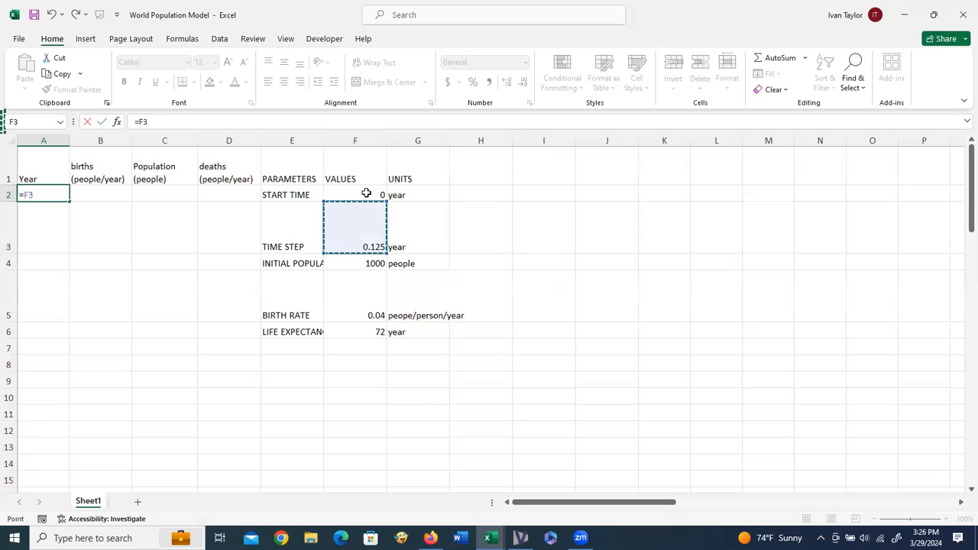
click(366, 192)
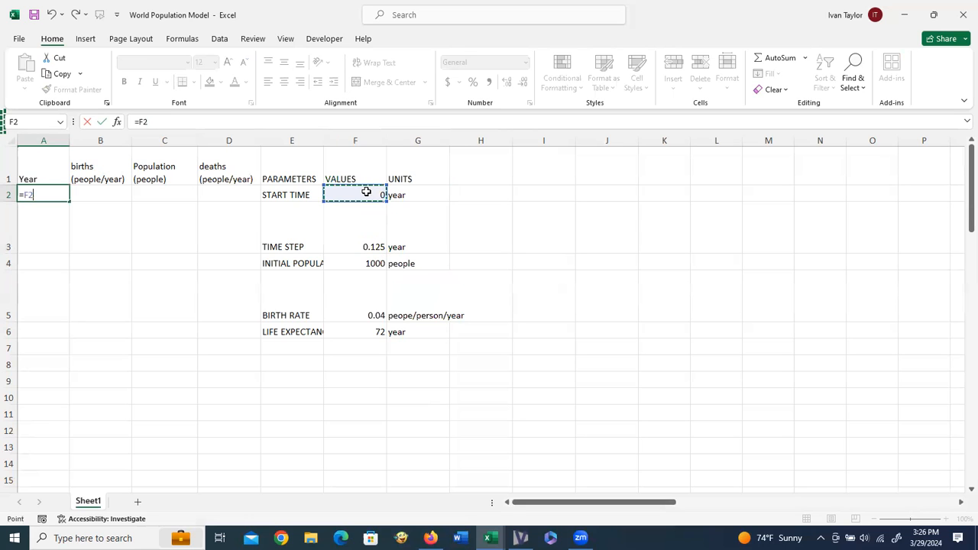
click(355, 140)
click(357, 194)
key(Return)
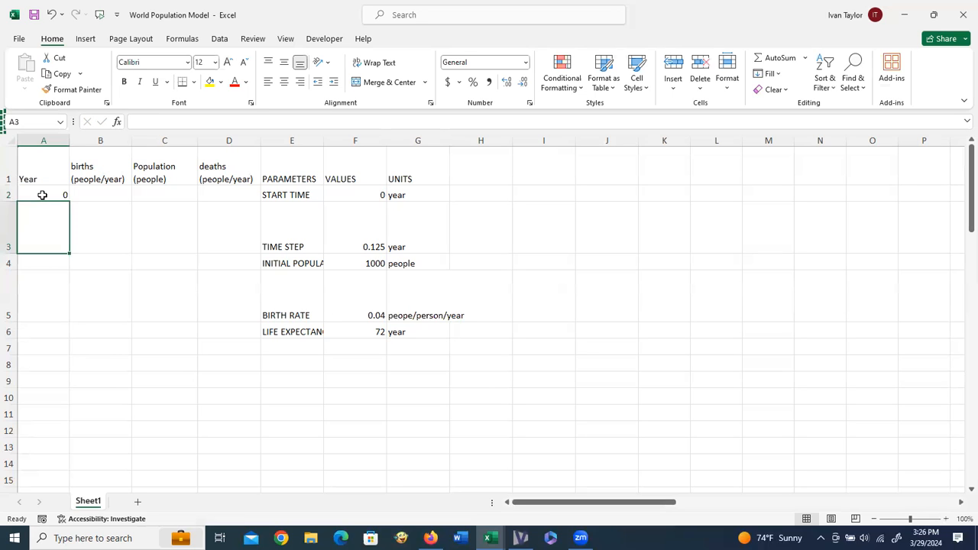
Step: Set the first Population value in cell C2 with a formula that references the INITIAL POPULATION value in F4
click(157, 193)
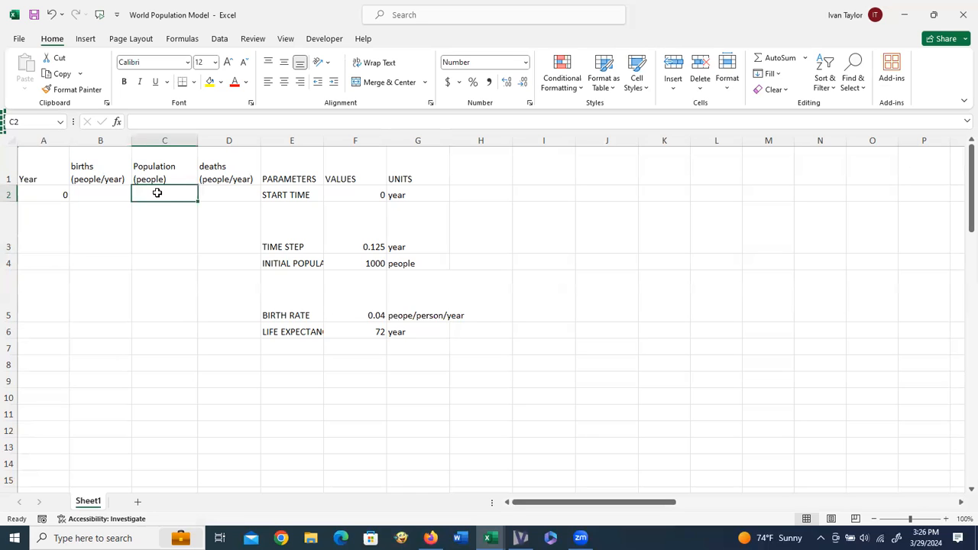
text(=)
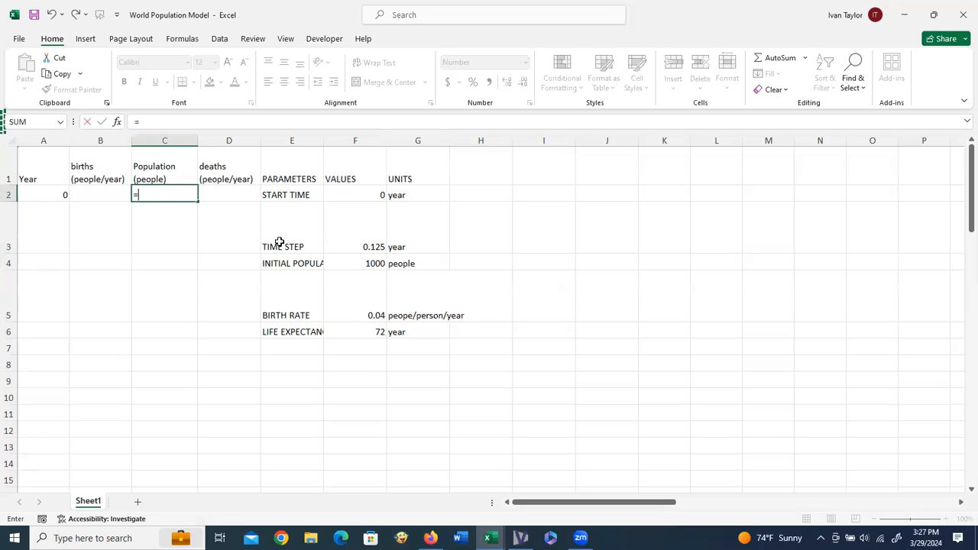
click(368, 263)
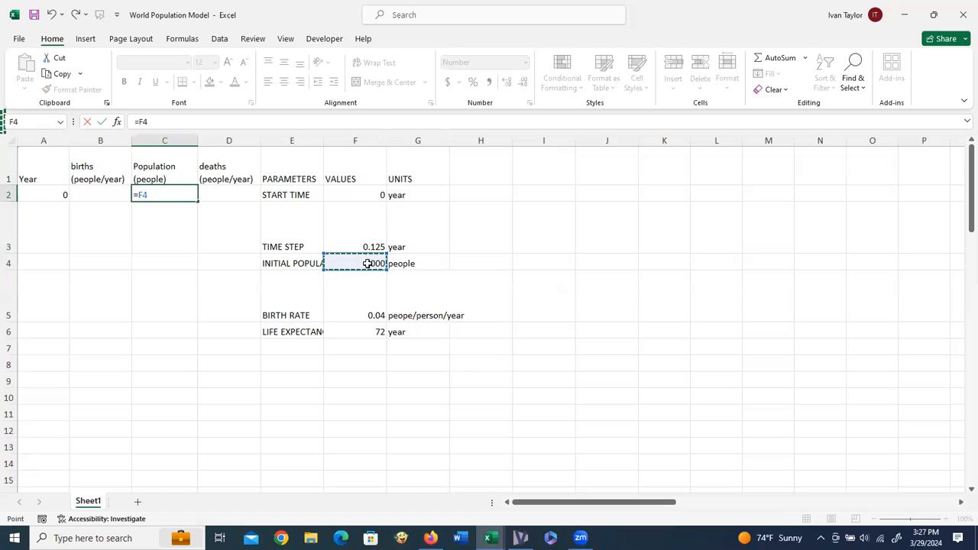
key(Return)
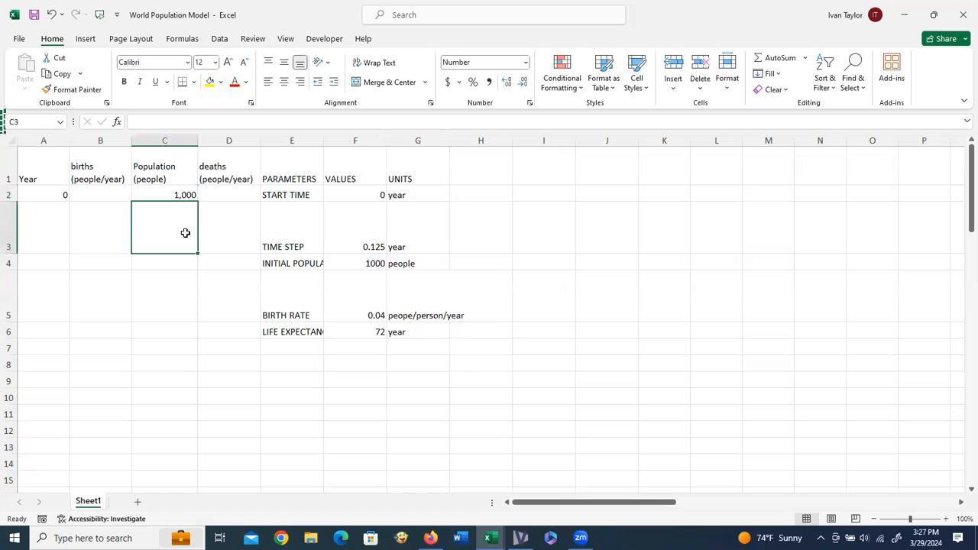
Step: Select the first births cell B2, check the births equation in the Vensim model, and return to the World Population Model workbook in Excel
click(107, 195)
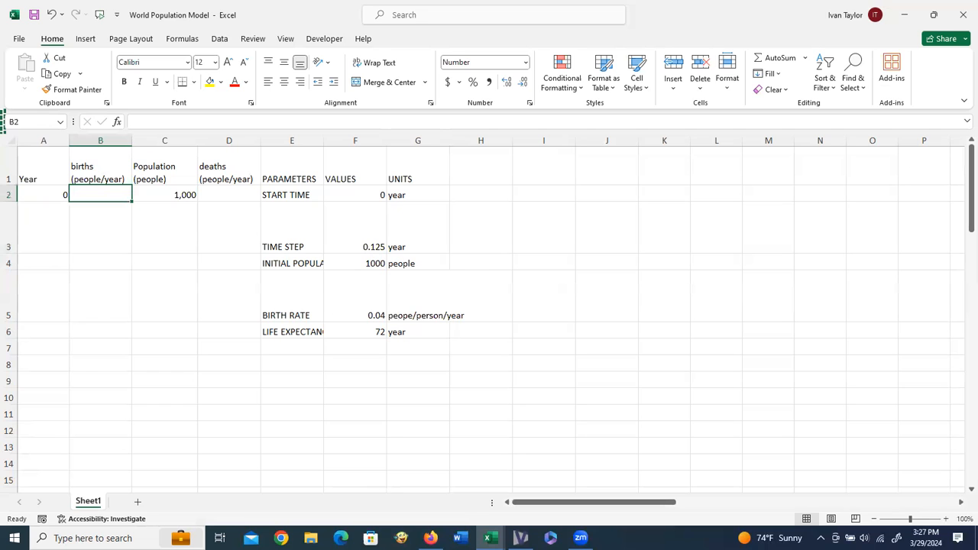
click(514, 535)
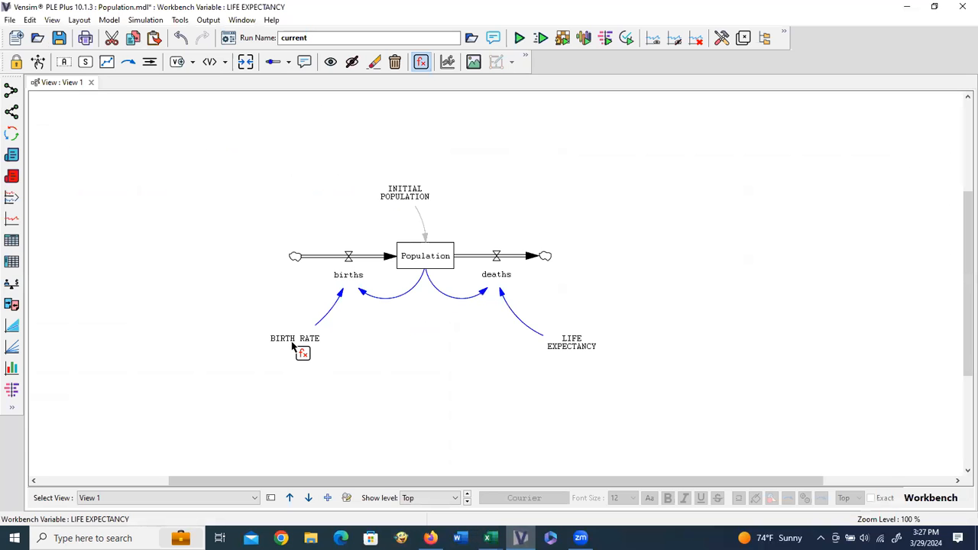
click(302, 341)
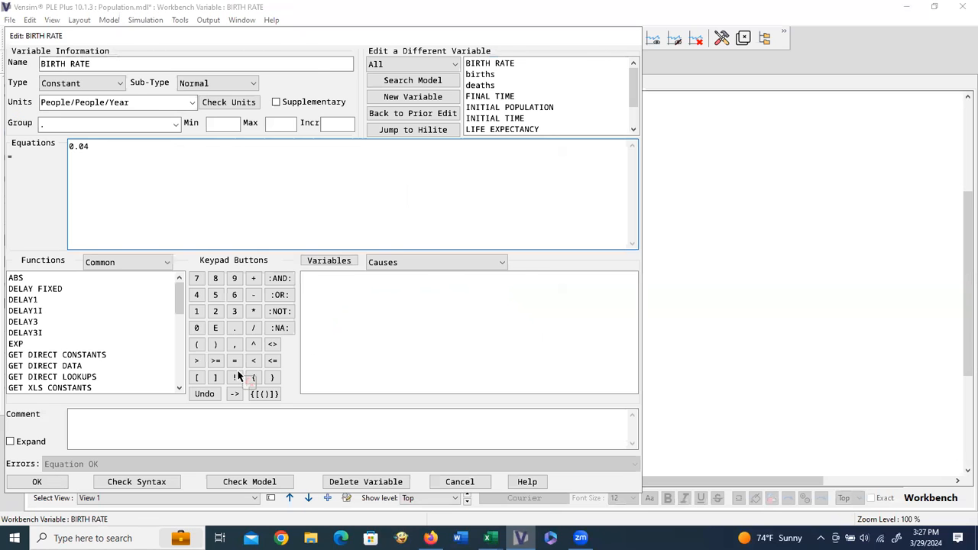
click(347, 278)
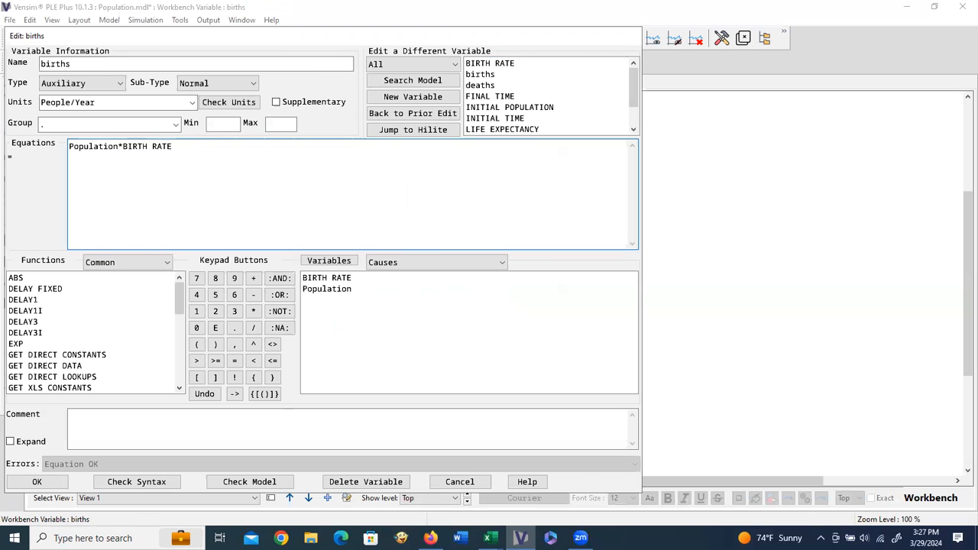
click(36, 481)
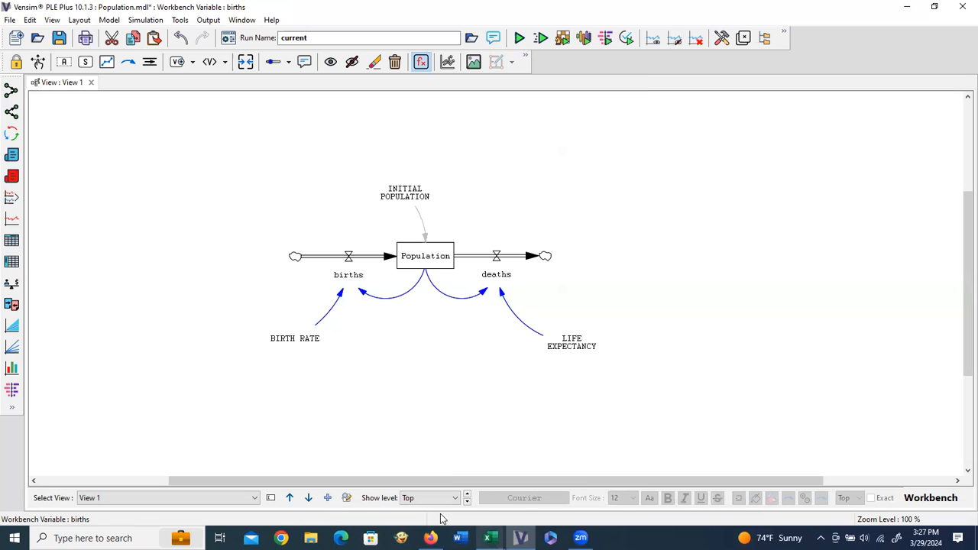
click(489, 538)
click(424, 487)
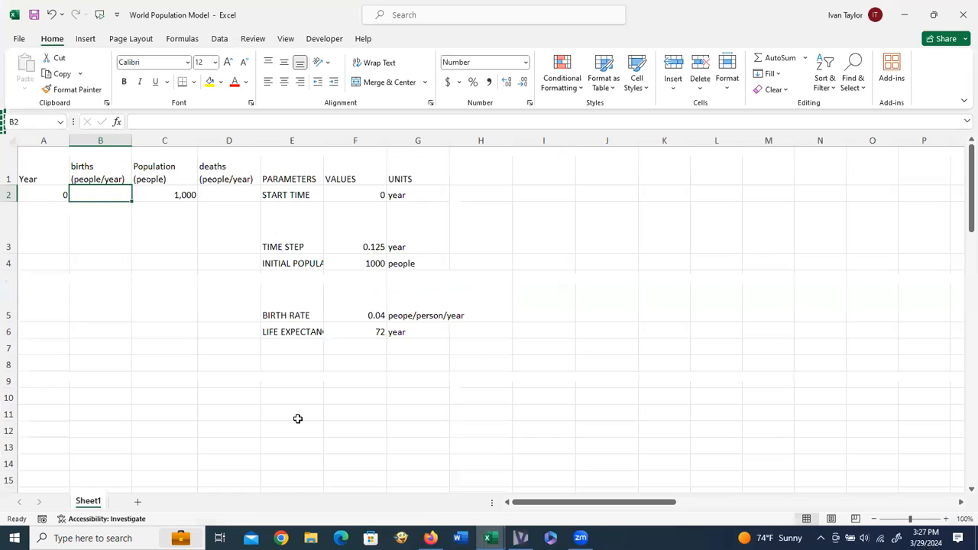
Step: Set births in cell B2 to Population times BIRTH RATE, multiplying C2 by F5 with the row of the F5 reference locked
text(=)
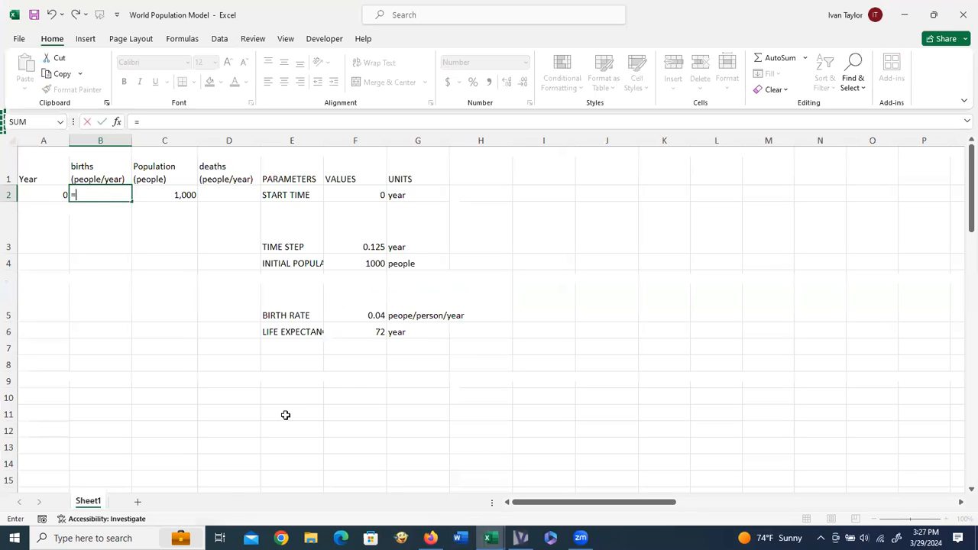
click(185, 195)
text(*)
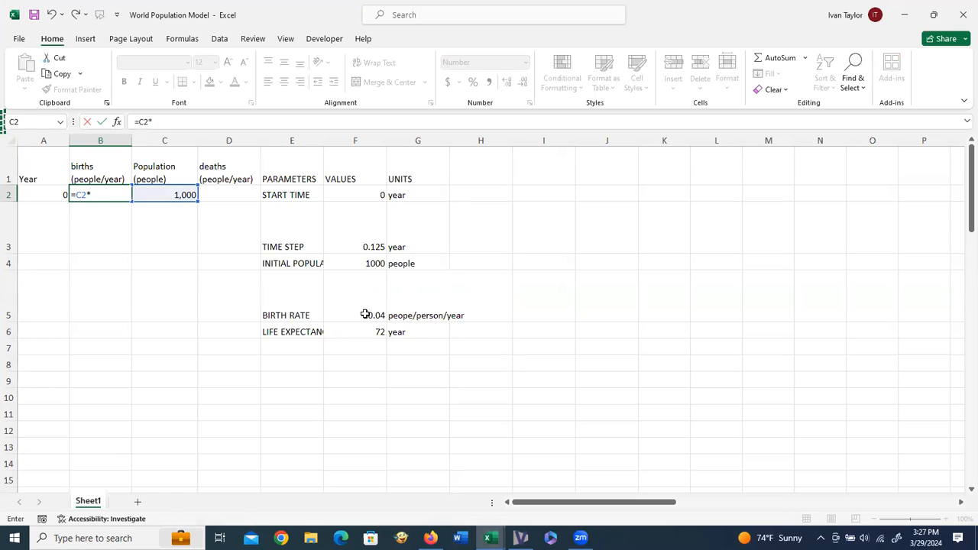
click(365, 314)
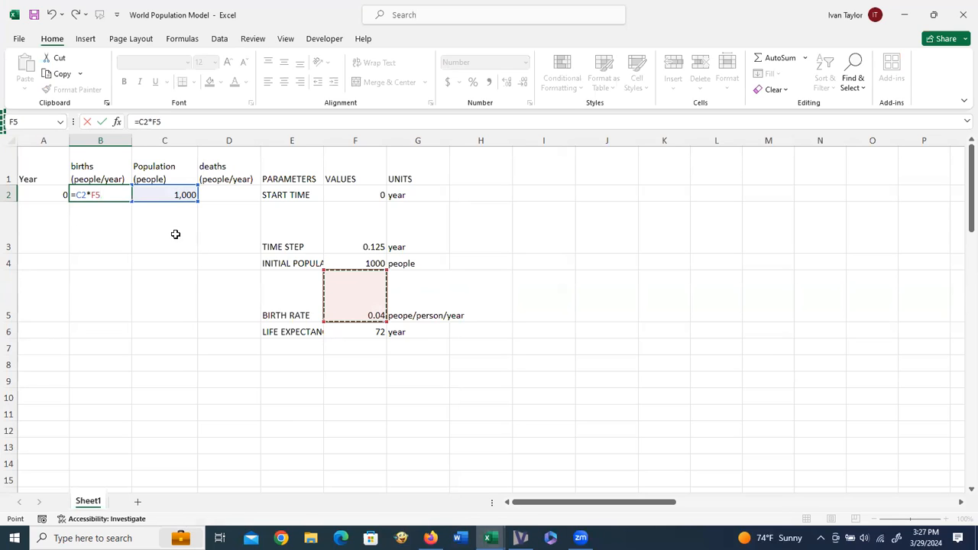
click(97, 197)
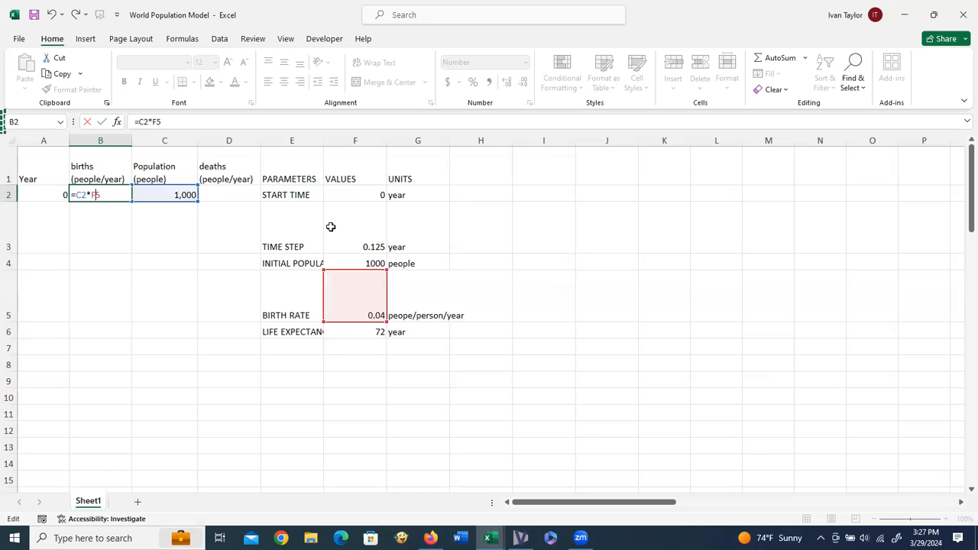
text($)
key(Return)
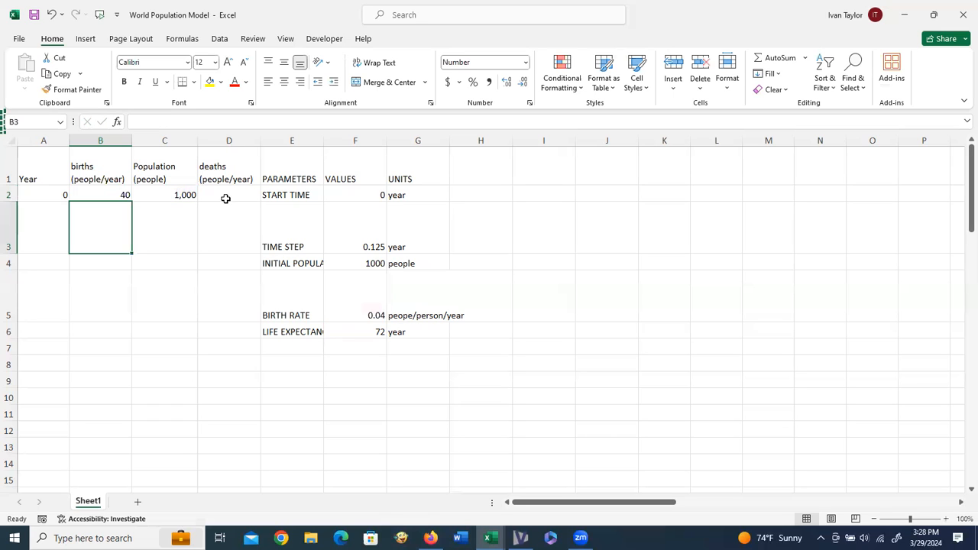
Step: Start the deaths formula in cell D2 and check the deaths equation in the Vensim model before returning to Excel
click(230, 200)
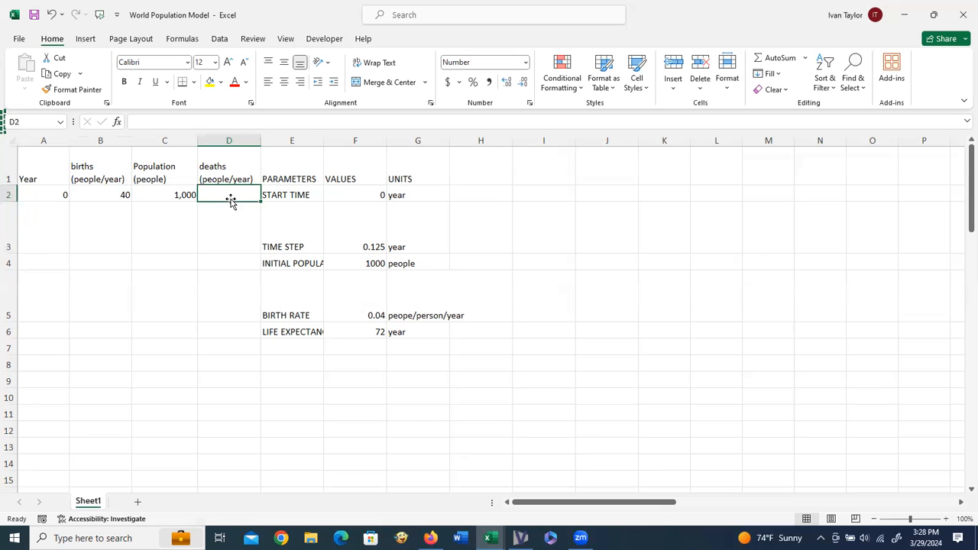
text(=)
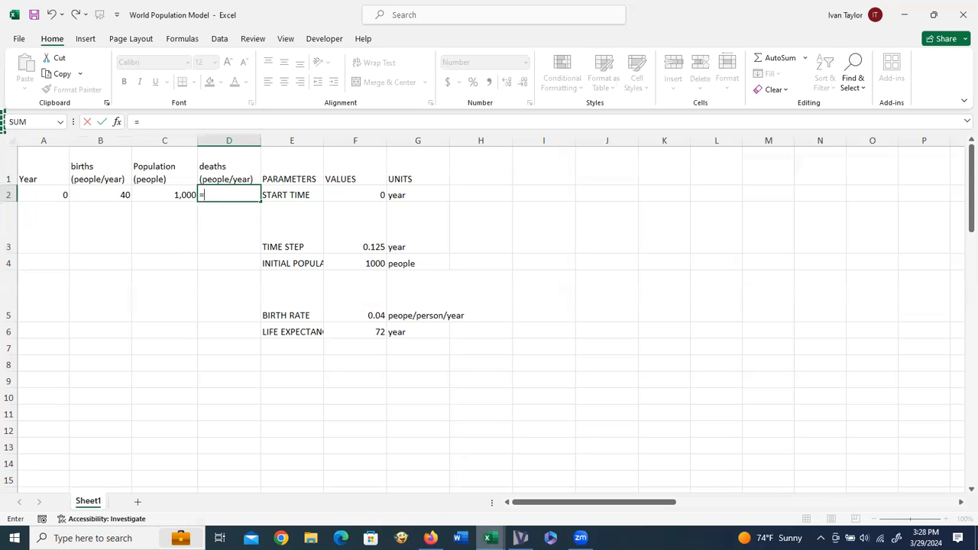
click(520, 538)
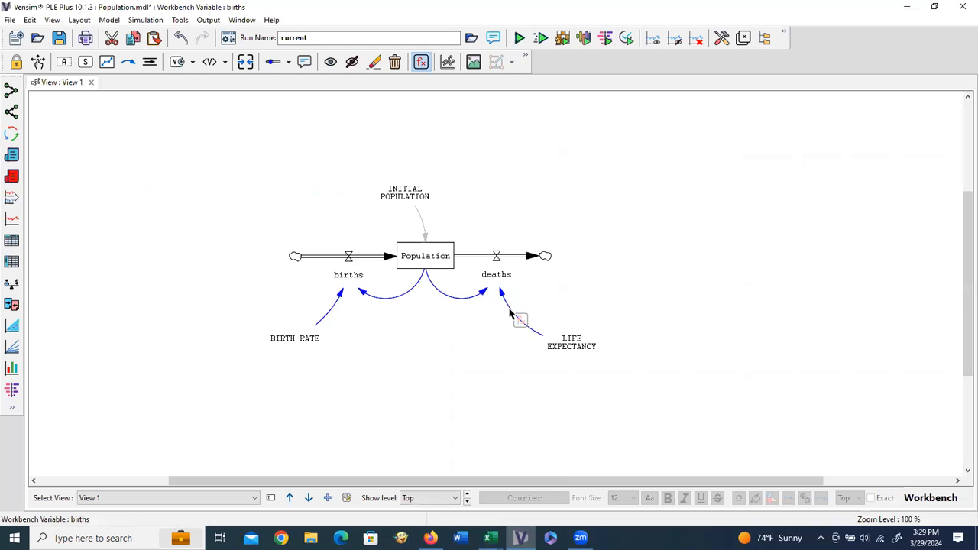
click(498, 276)
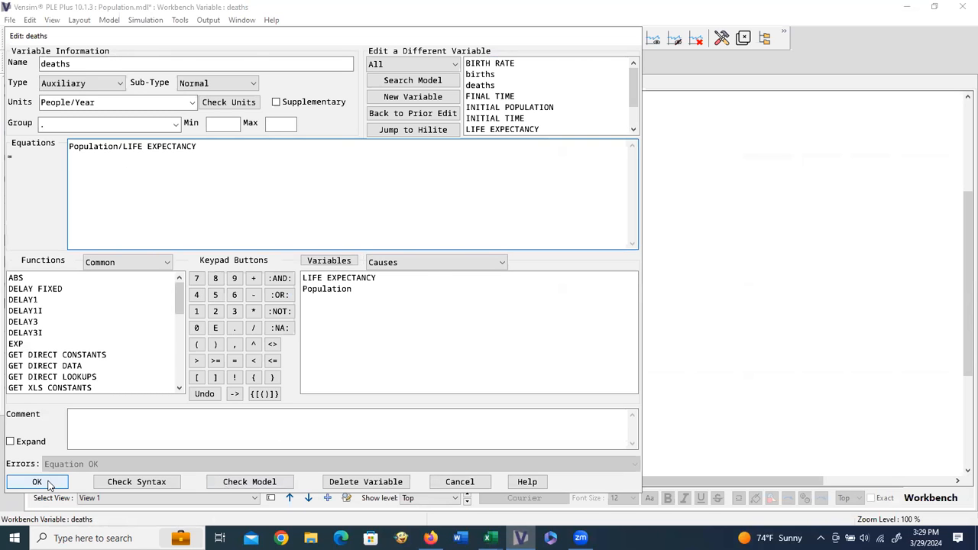
key(Return)
click(460, 500)
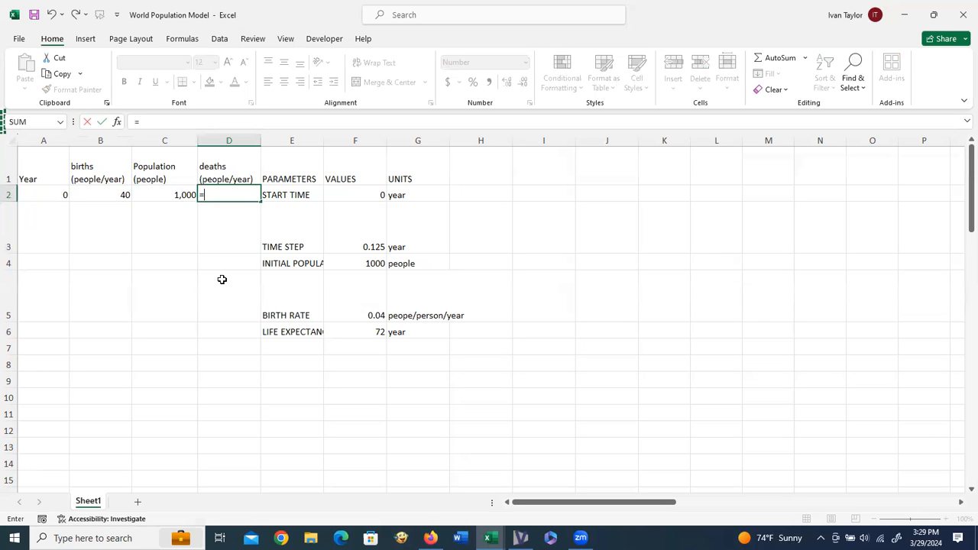
Step: Complete the deaths formula in D2 as Population C2 divided by LIFE EXPECTANCY F6, with the row of the F6 reference locked
click(171, 196)
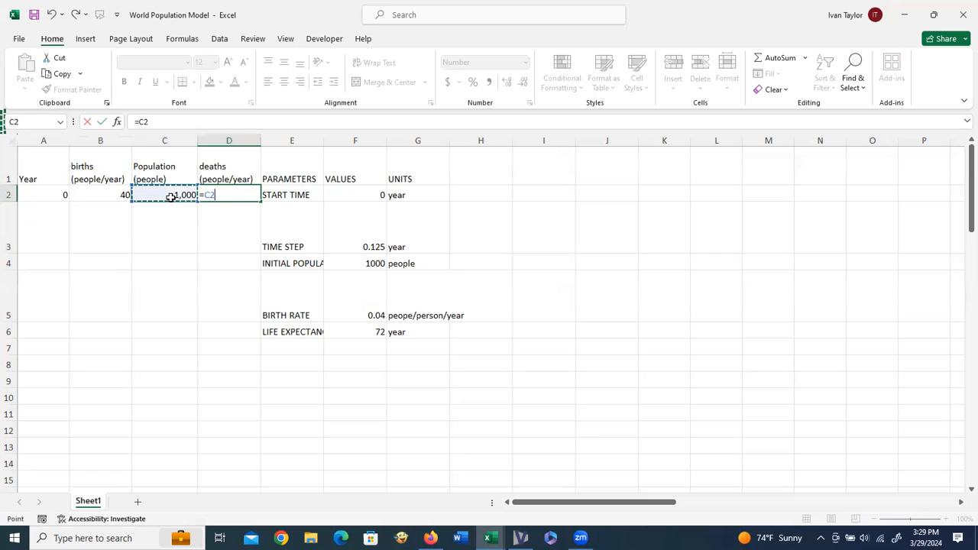
text(/)
click(362, 332)
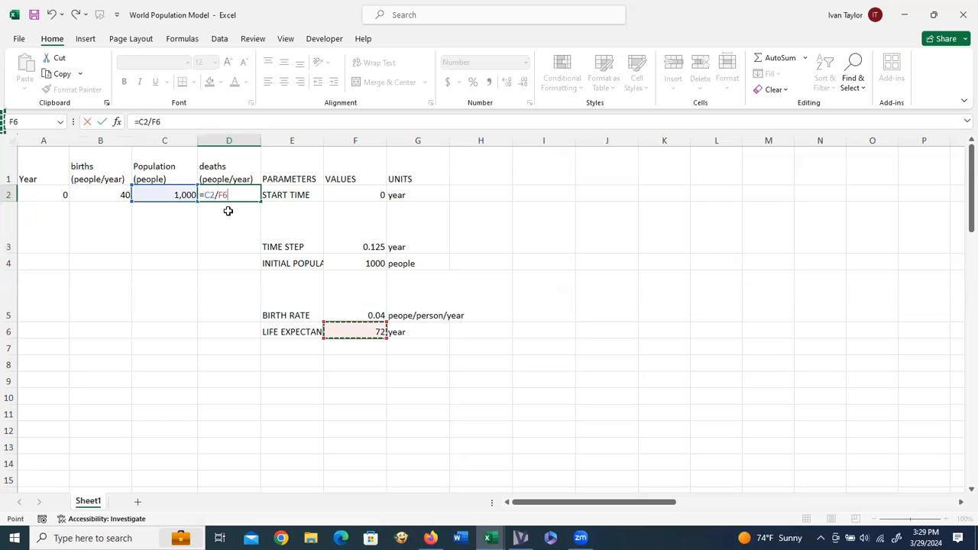
click(227, 197)
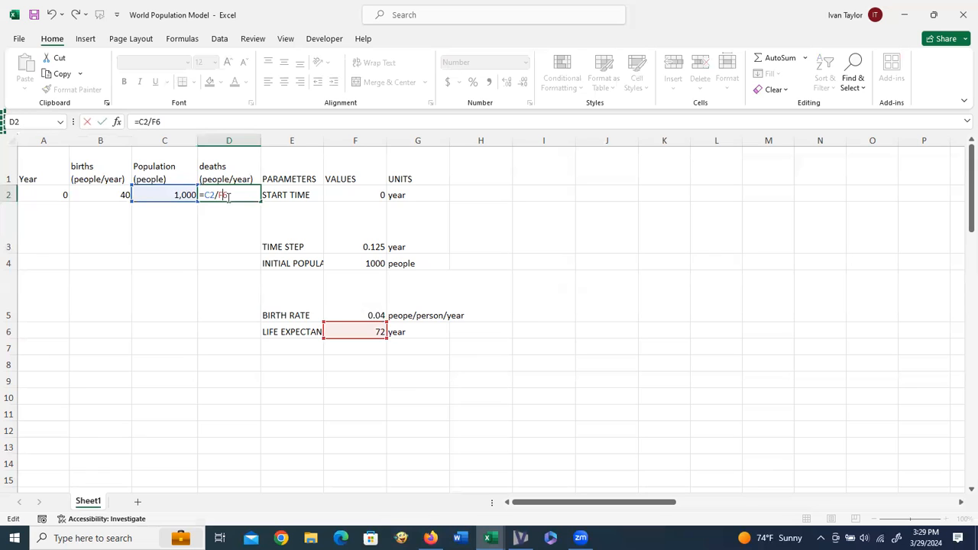
text($)
key(Return)
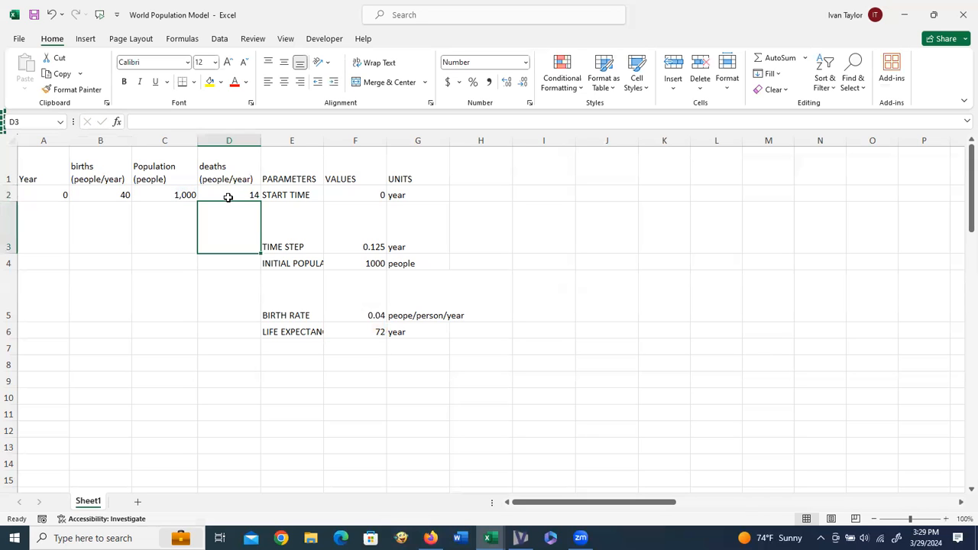
Step: Set the second Year value in cell A3 to the previous year in A2 plus the TIME STEP value in F3
click(49, 214)
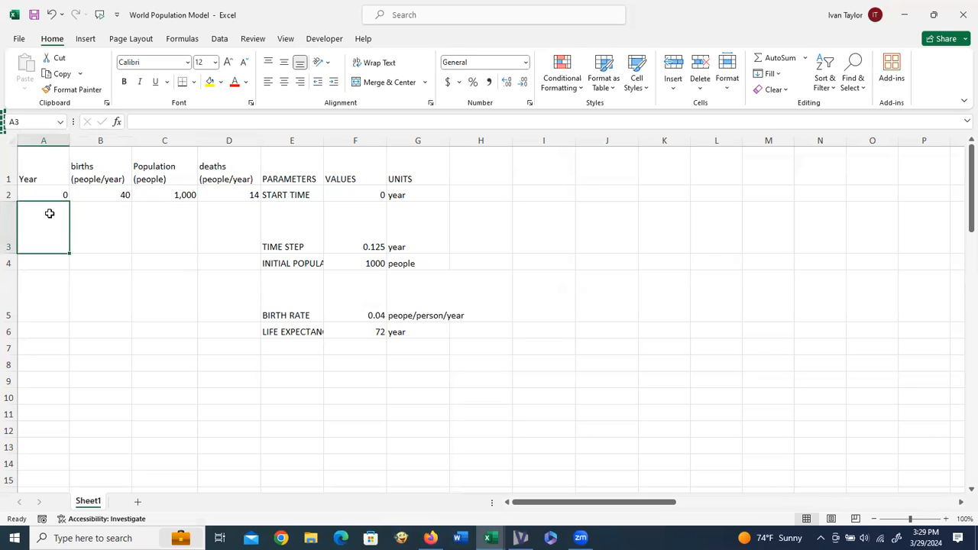
text(=)
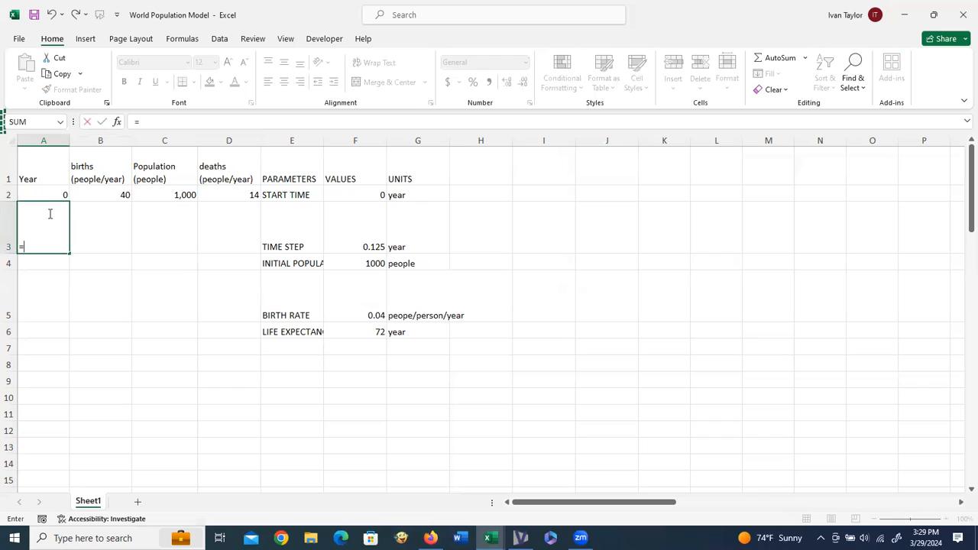
click(54, 194)
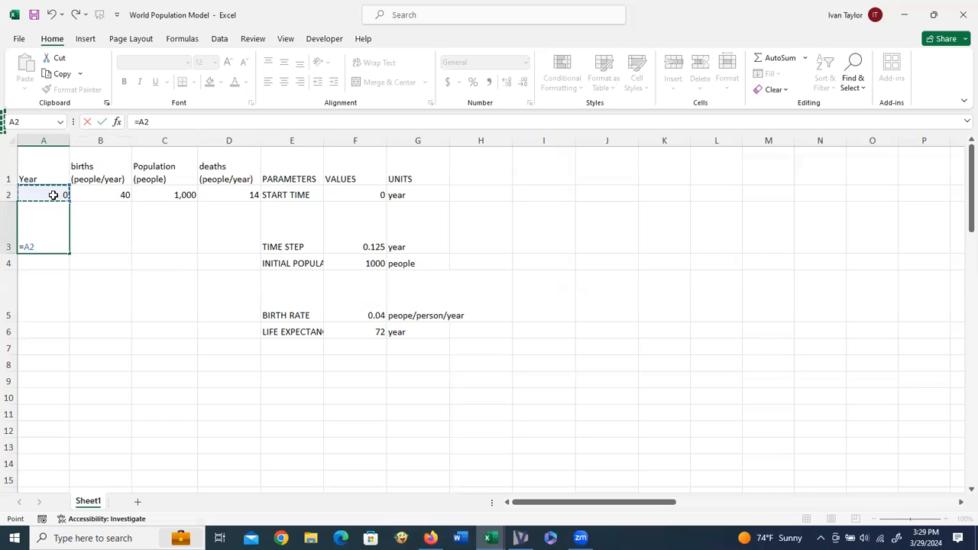
text(+)
click(369, 249)
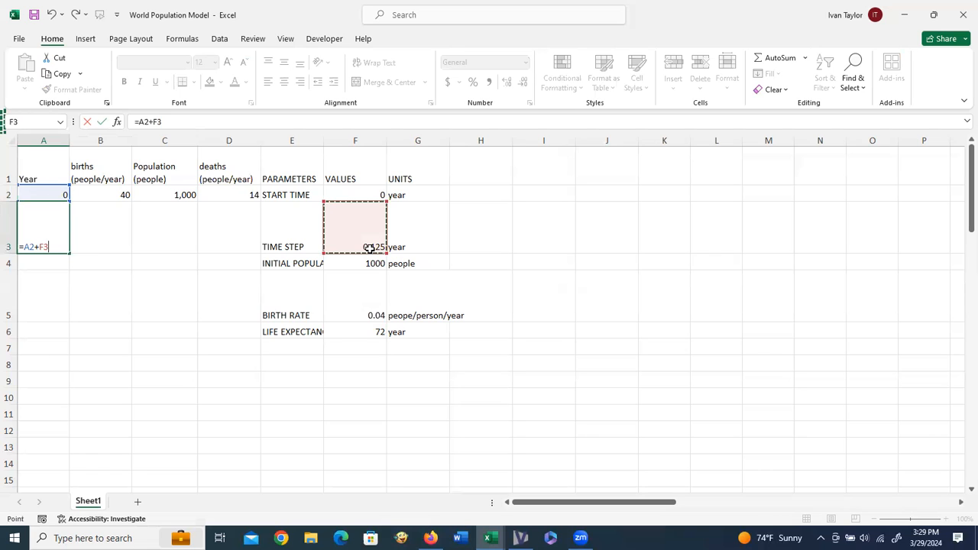
click(46, 246)
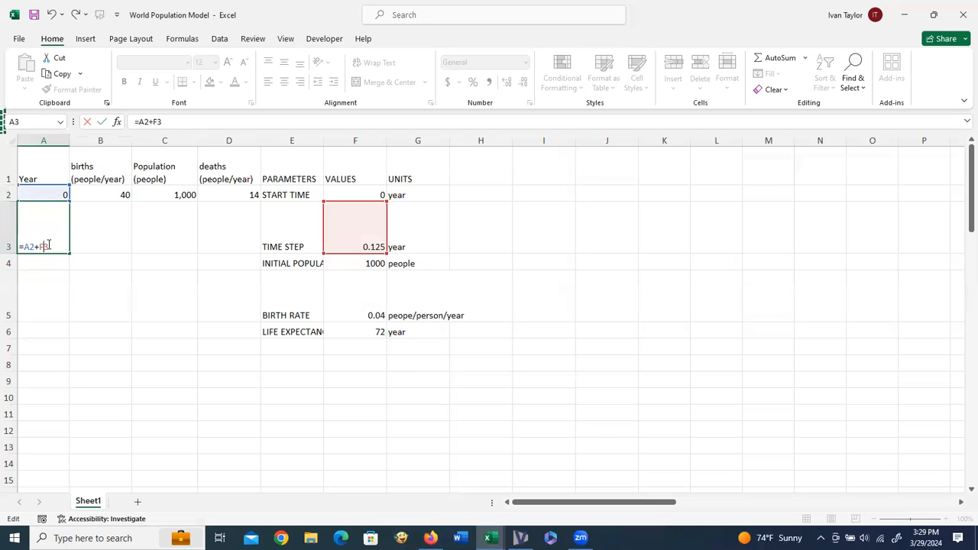
key(Return)
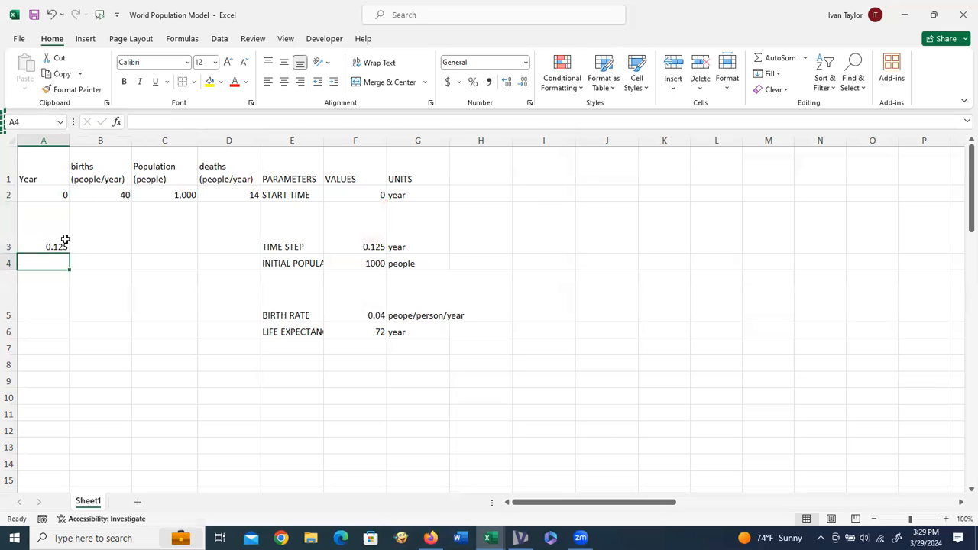
Step: Select Population cell C3, check the Population stock's equation in the Vensim model, and return to the World Population Model workbook in Excel
click(178, 244)
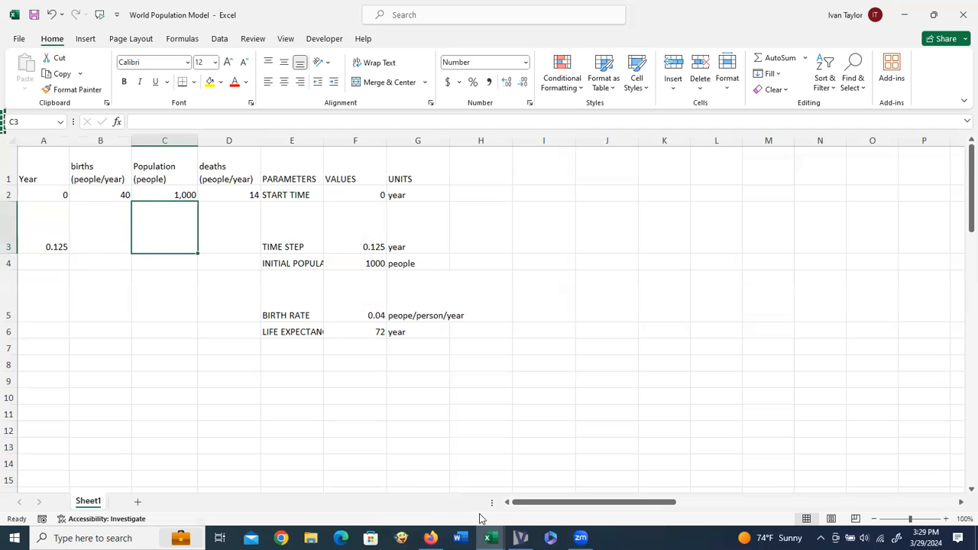
click(522, 538)
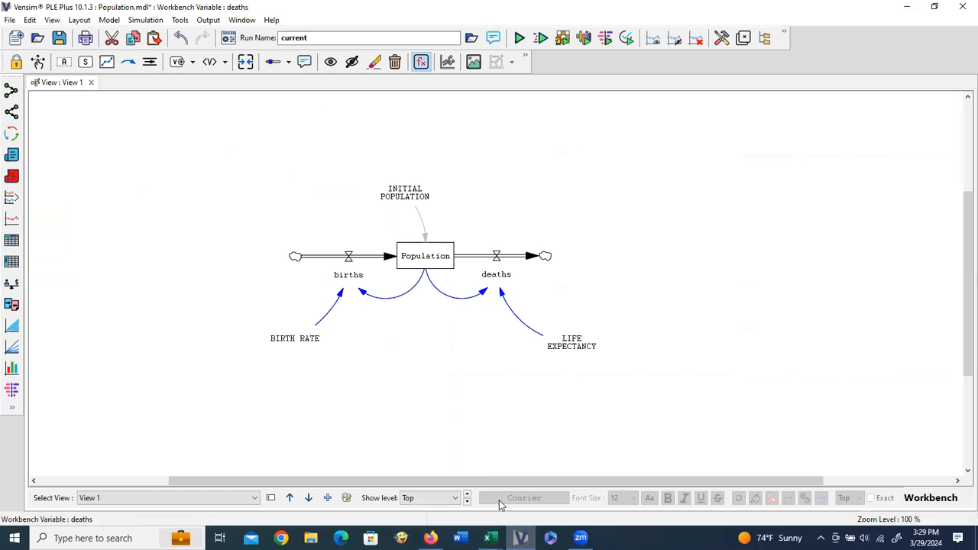
click(426, 260)
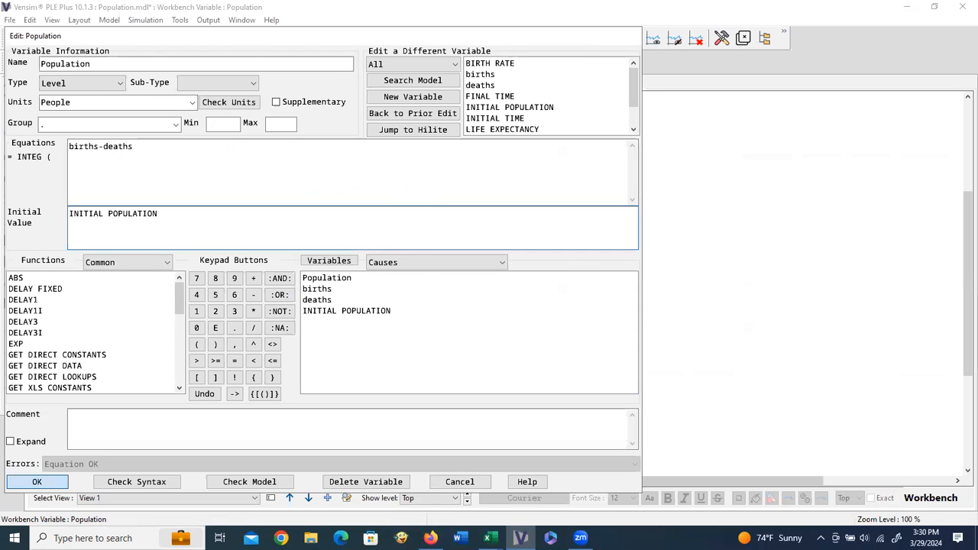
key(Return)
mouse_move(489, 538)
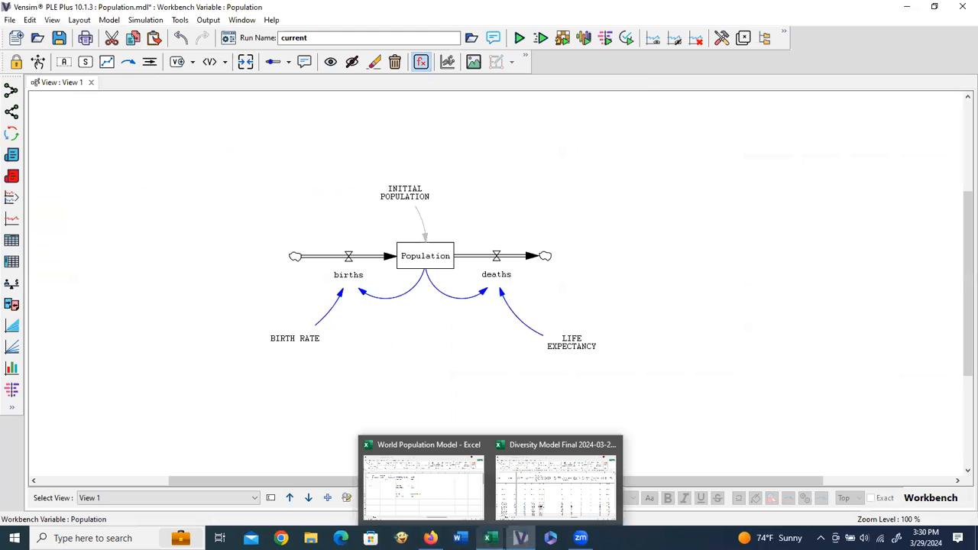
click(419, 494)
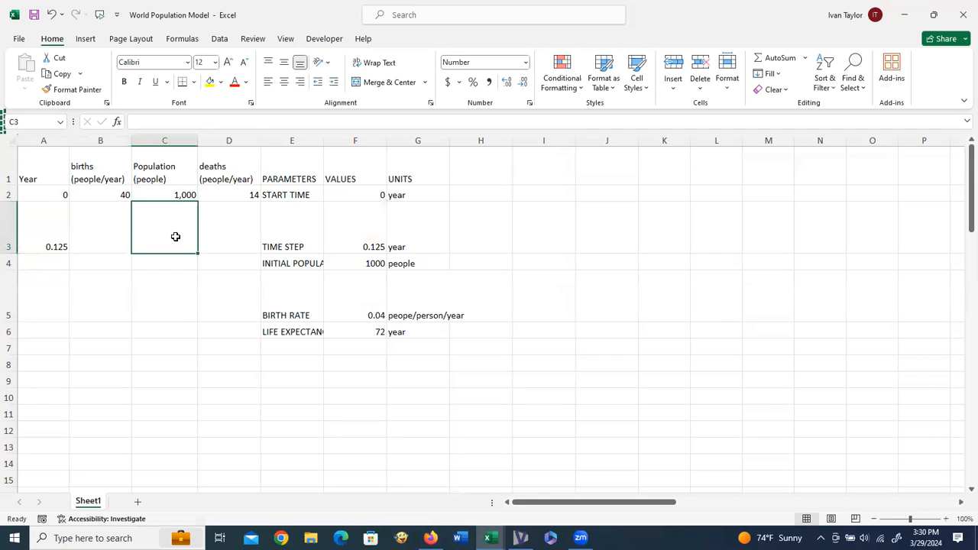
Step: Set Population cell C3 to C2 plus TIME STEP F3 times the difference of births B2 and deaths D2, locking the row of F3
text(=)
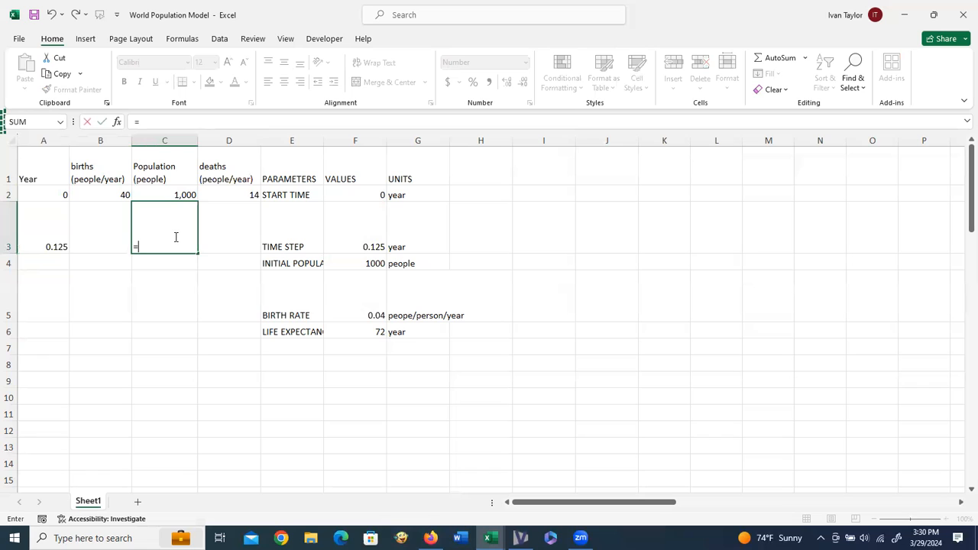
click(174, 195)
text(+)
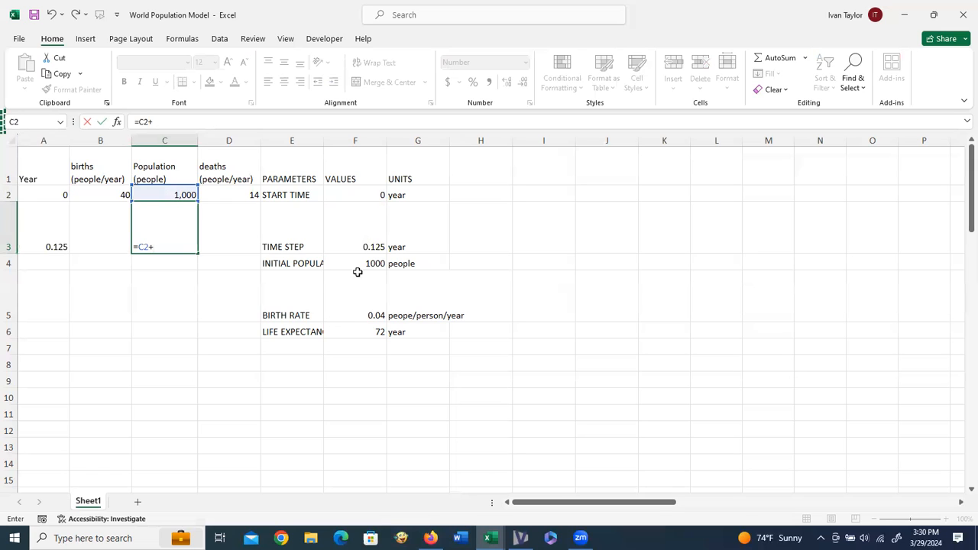
click(360, 246)
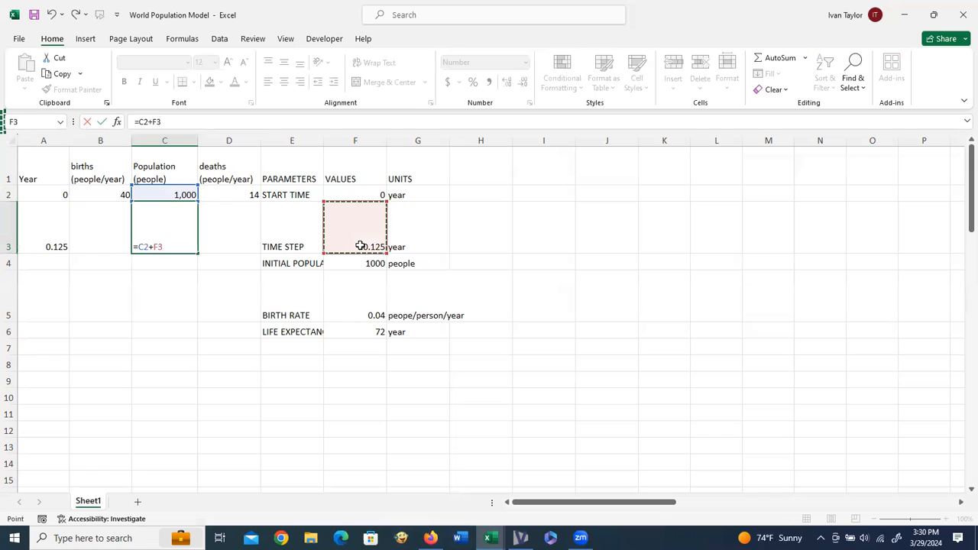
text(*()
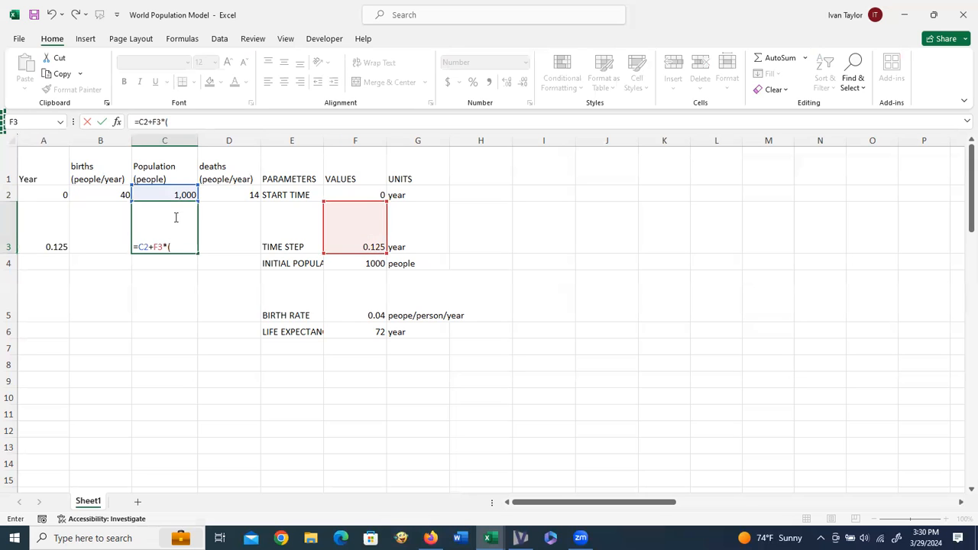
click(115, 196)
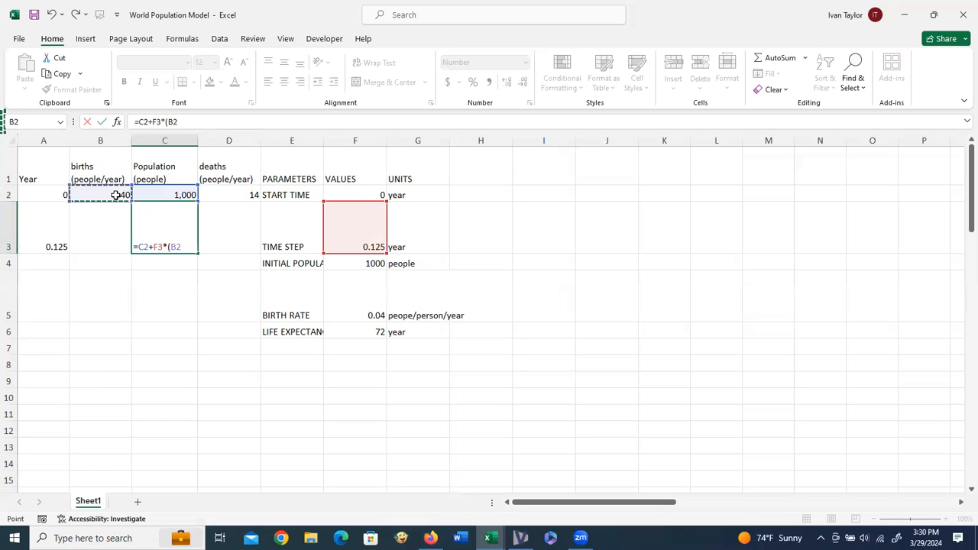
text(-)
click(230, 200)
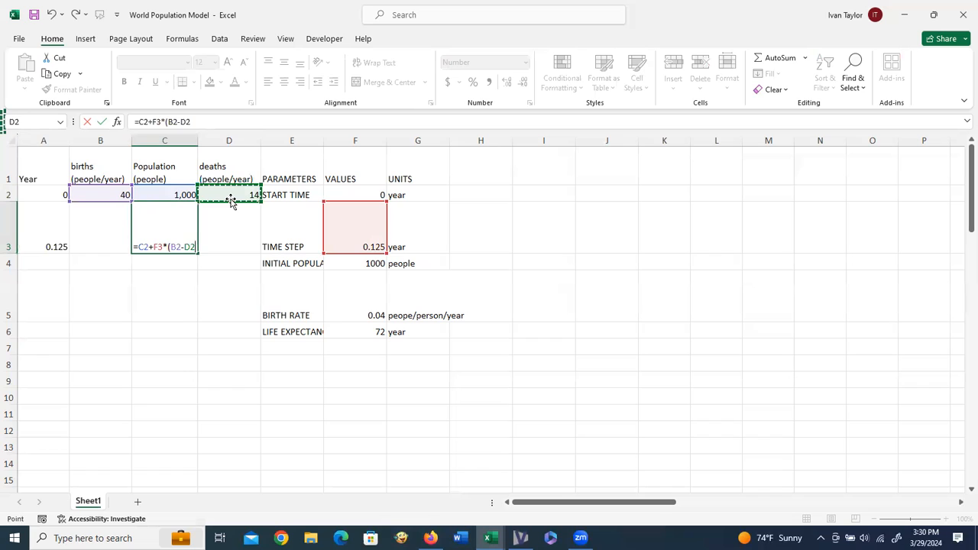
text())
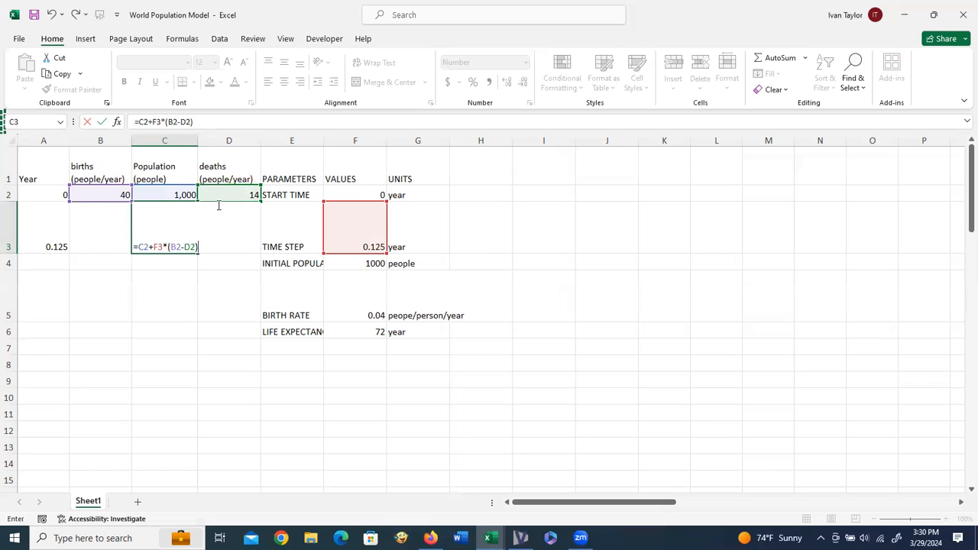
click(158, 248)
text($)
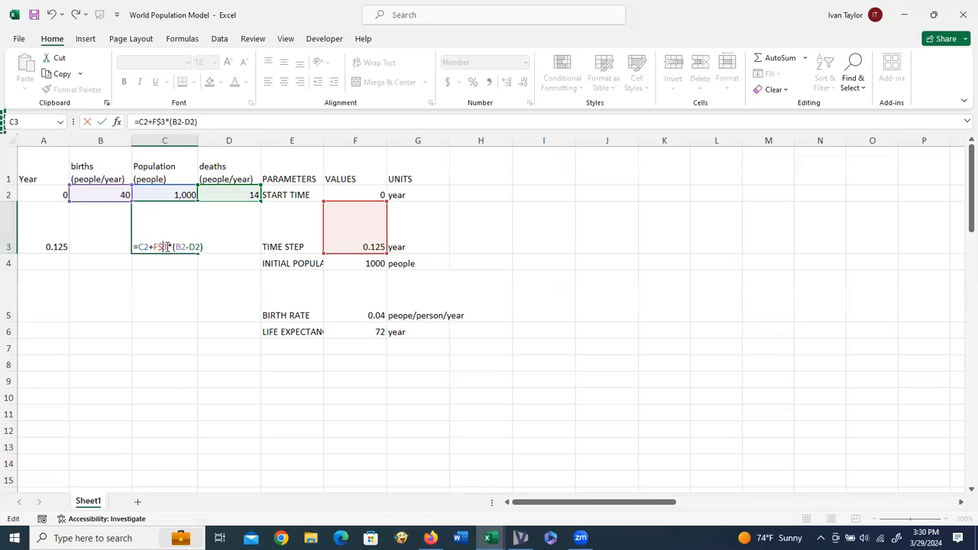
key(Return)
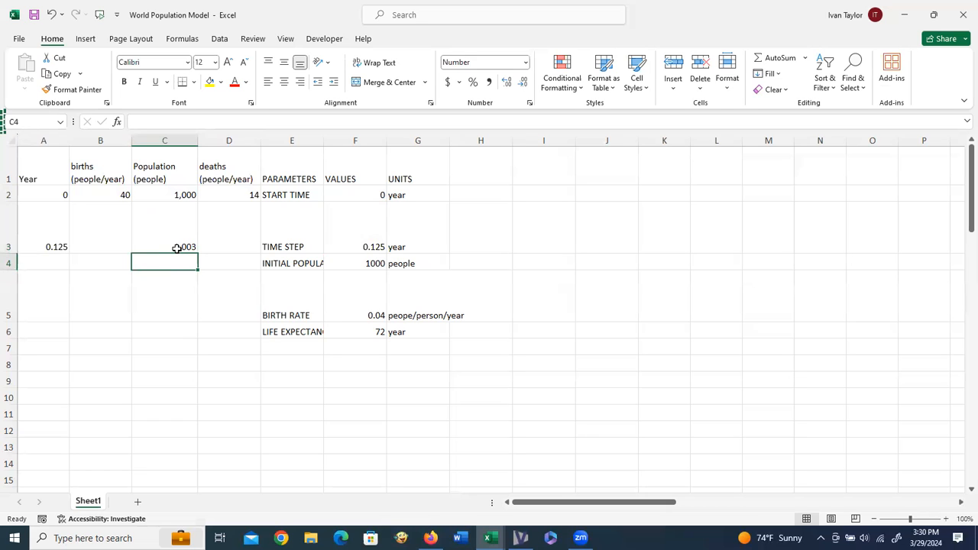
Step: Copy the births formula from cell B2 into B3
click(114, 199)
key(ctrl+c)
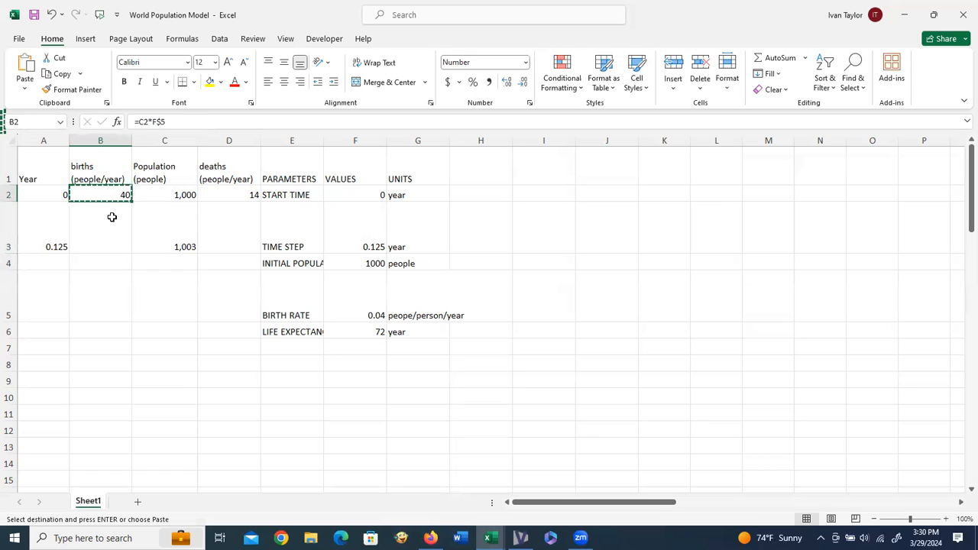
click(111, 237)
key(ctrl+v)
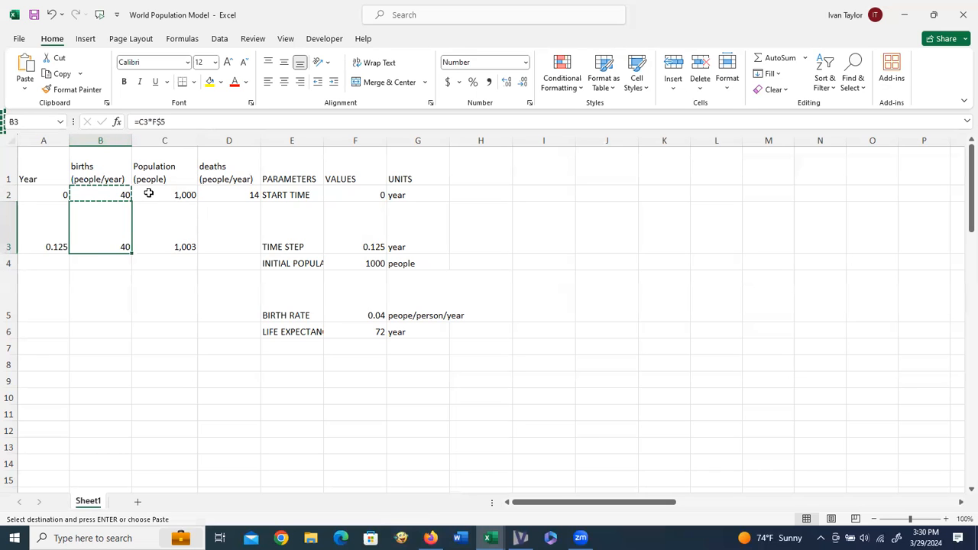
Step: Set the number format of the births, Population and deaths columns B to D to General
drag(120, 141, 229, 145)
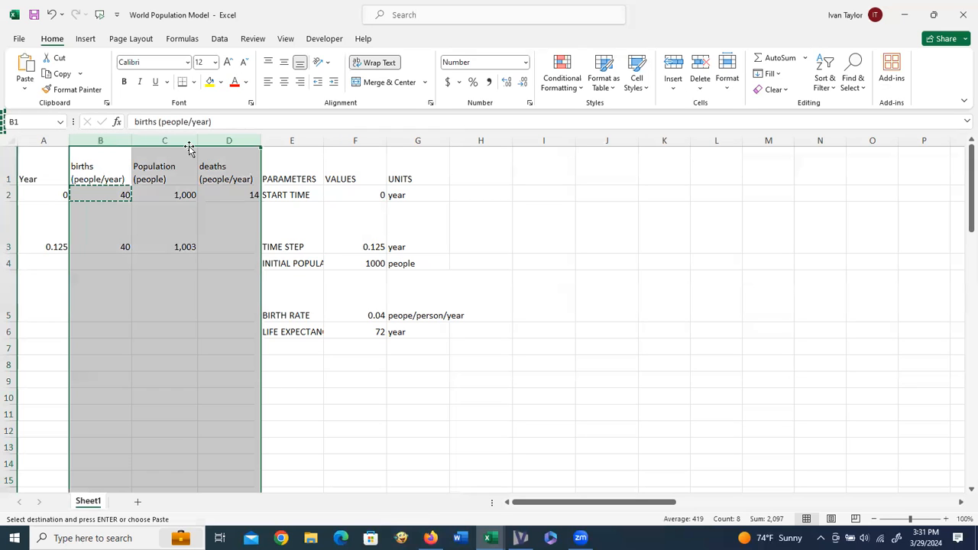
click(526, 63)
click(500, 90)
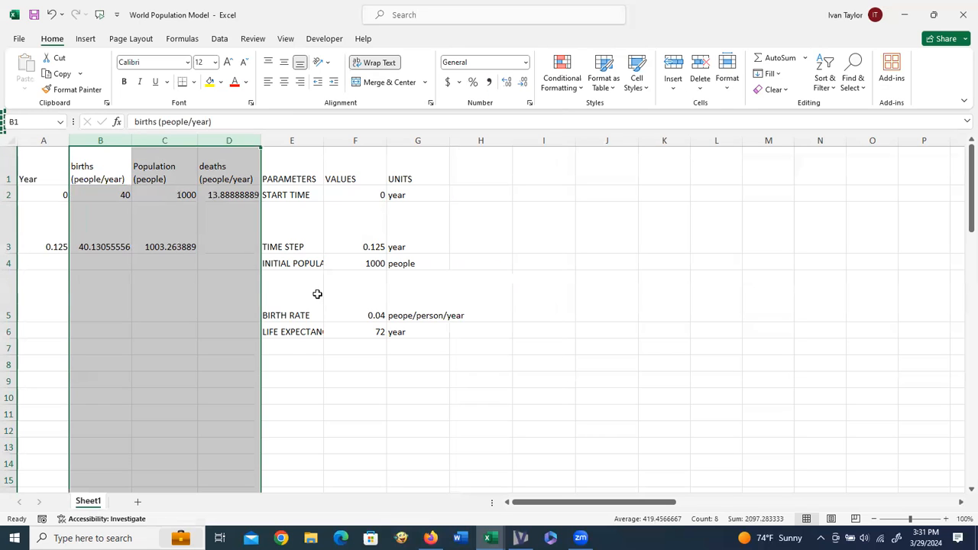
click(295, 294)
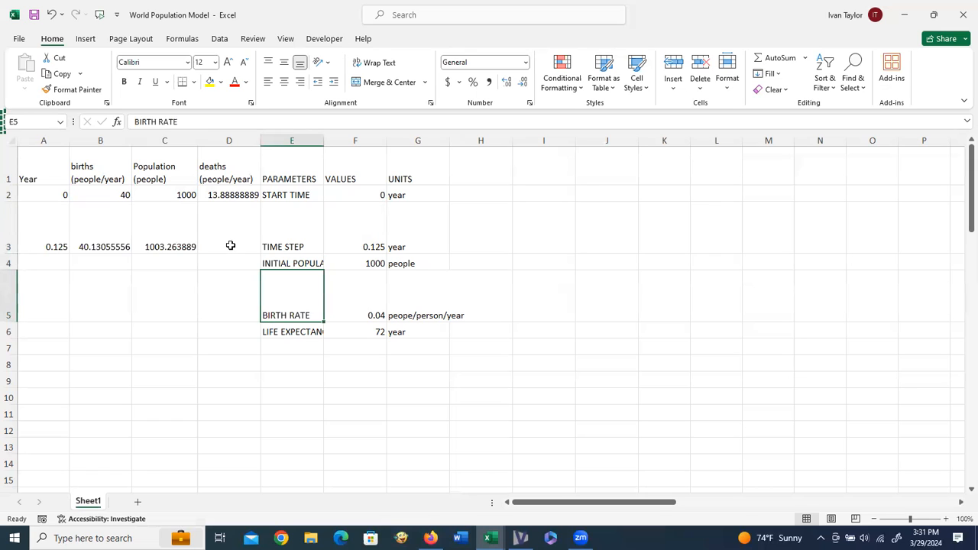
Step: Copy the deaths formula from cell D2 into D3
click(227, 200)
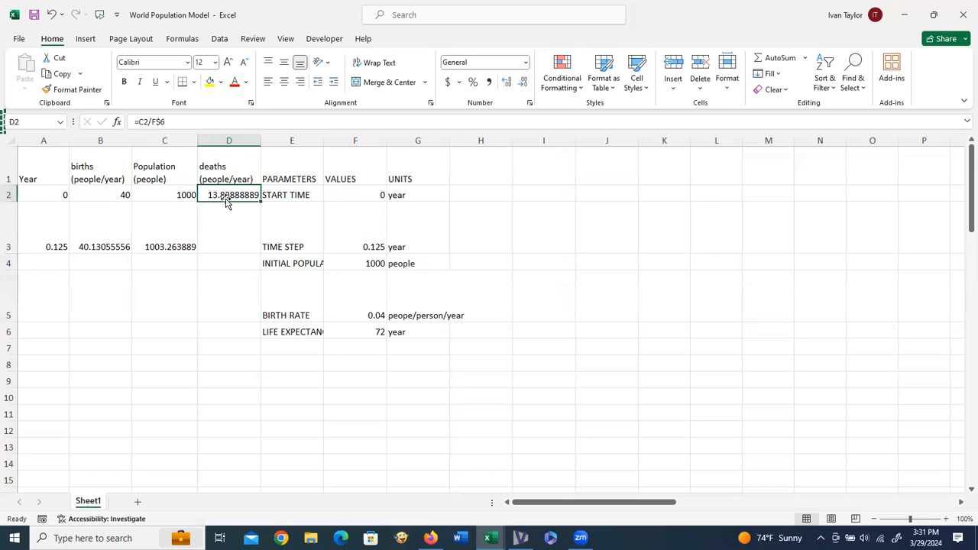
key(ctrl+c)
click(228, 240)
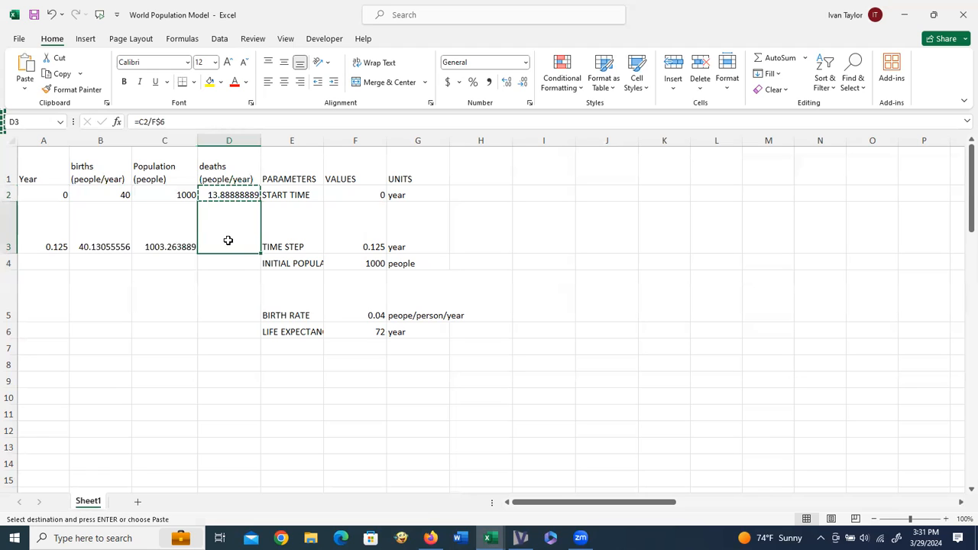
key(ctrl+v)
click(207, 276)
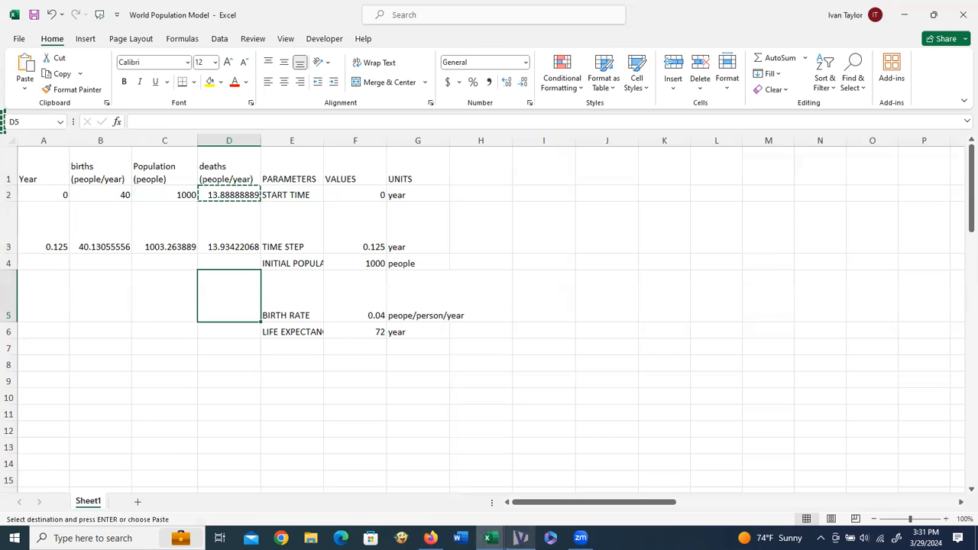
Step: Switch to Vensim, display the time table of births values, and return to the World Population Model workbook in Excel to compare them
click(520, 537)
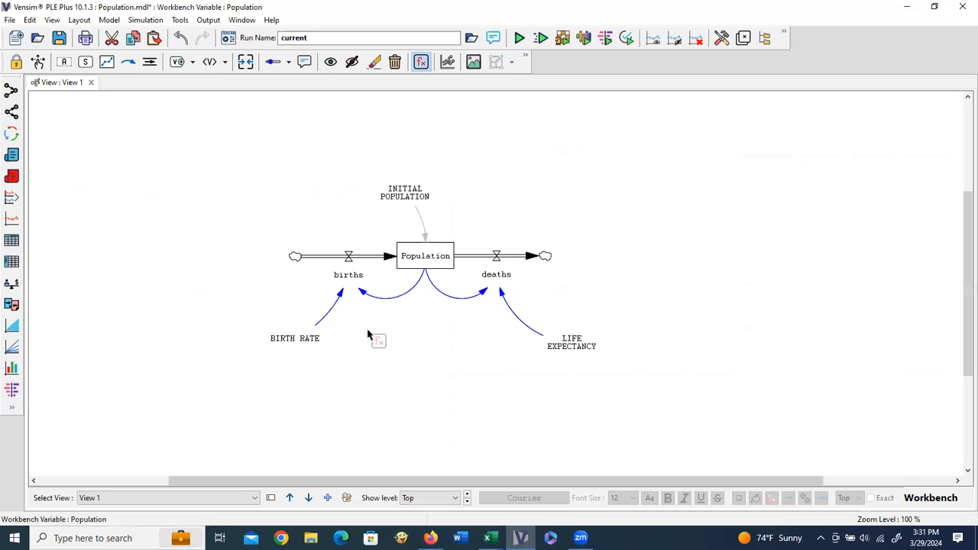
click(349, 281)
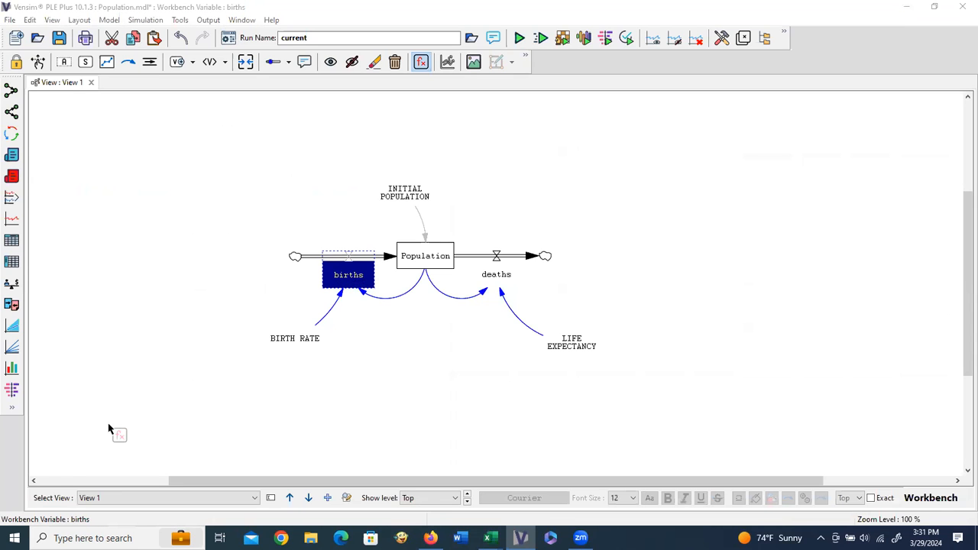
click(56, 481)
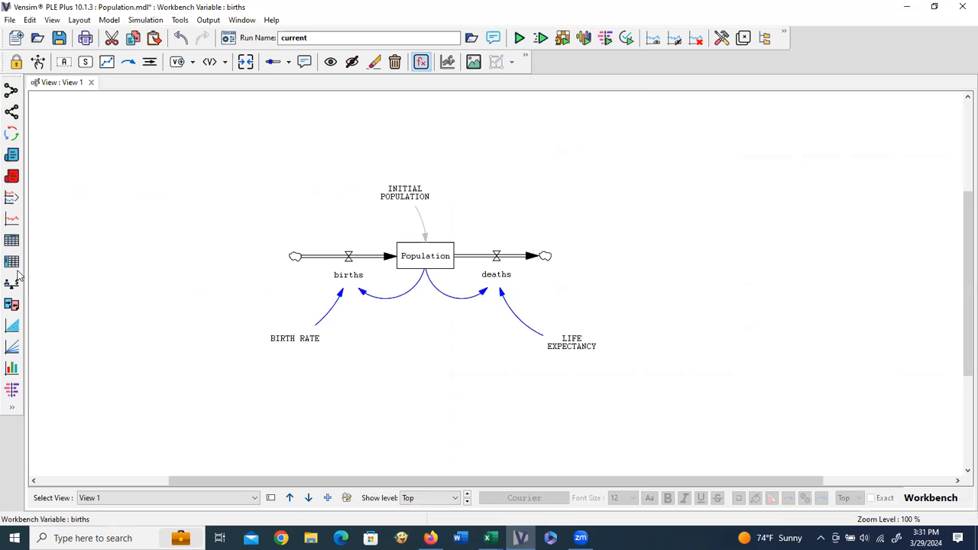
click(11, 262)
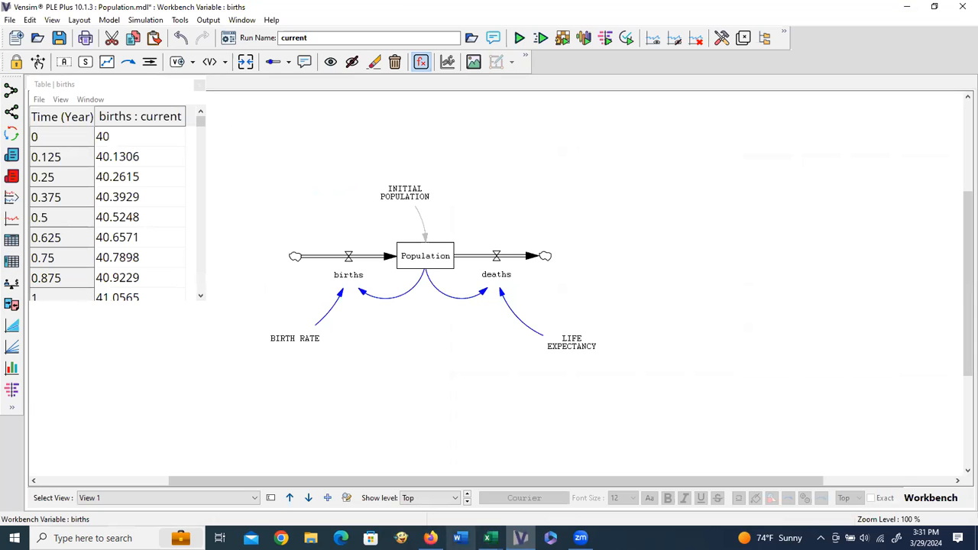
mouse_move(490, 537)
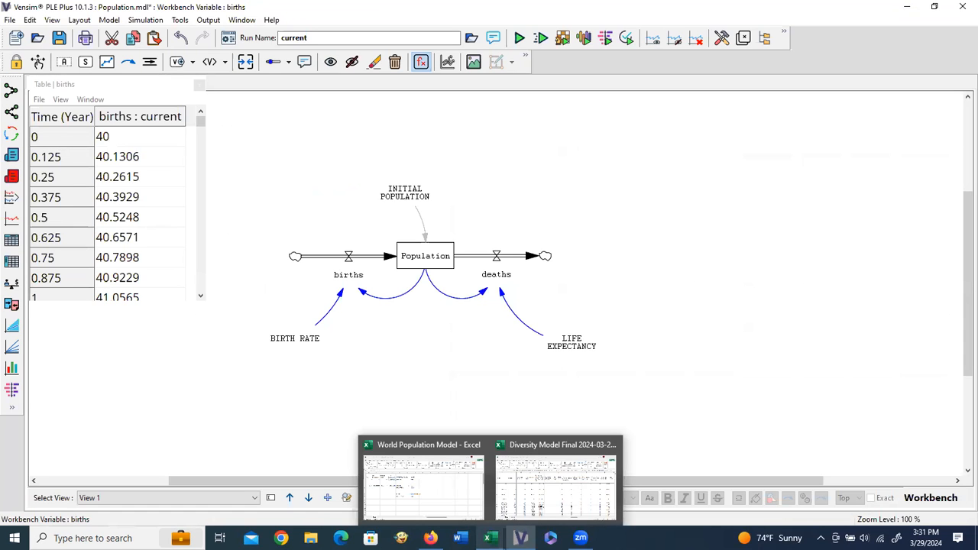
click(440, 504)
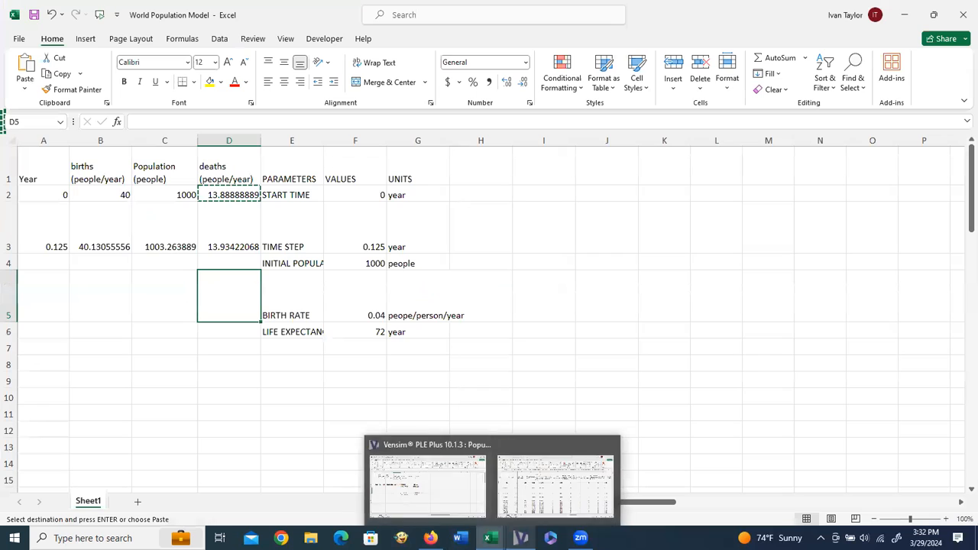
Step: Replace the births table in Vensim with the time table of deaths values and return to the Excel workbook to compare them
click(520, 538)
click(483, 501)
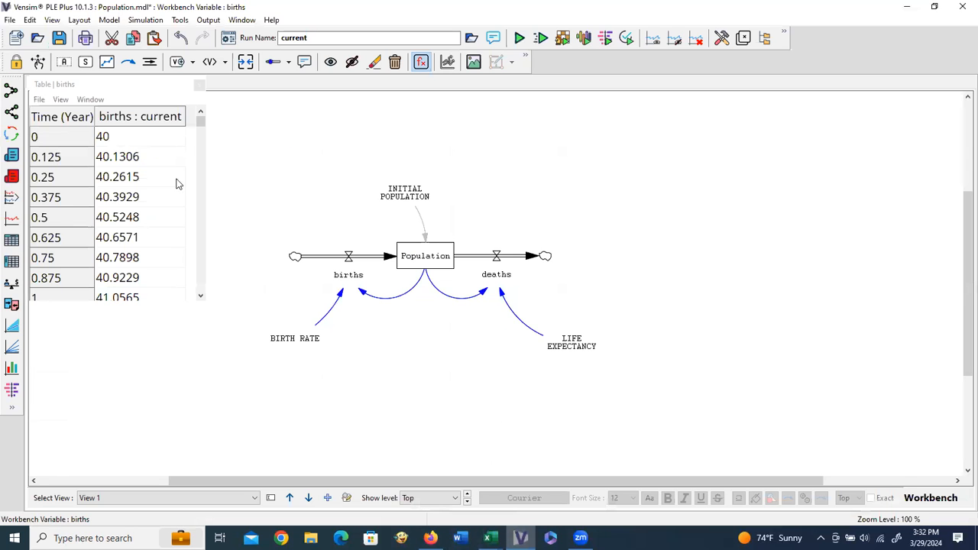
click(198, 85)
click(490, 278)
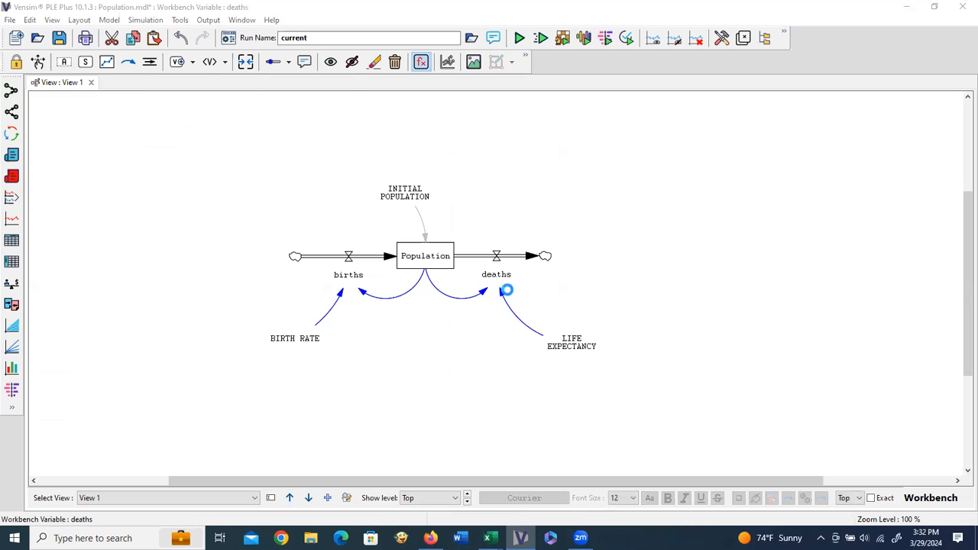
click(504, 289)
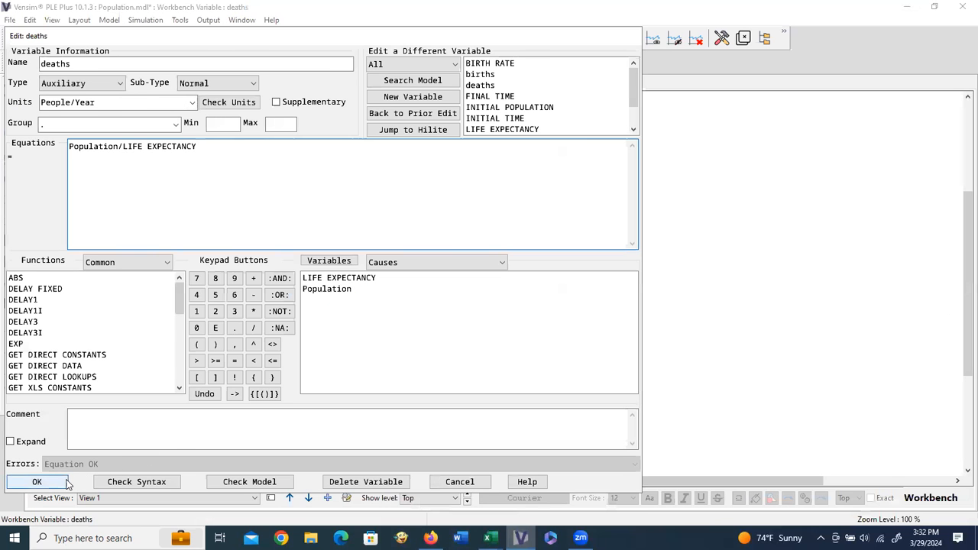
click(37, 481)
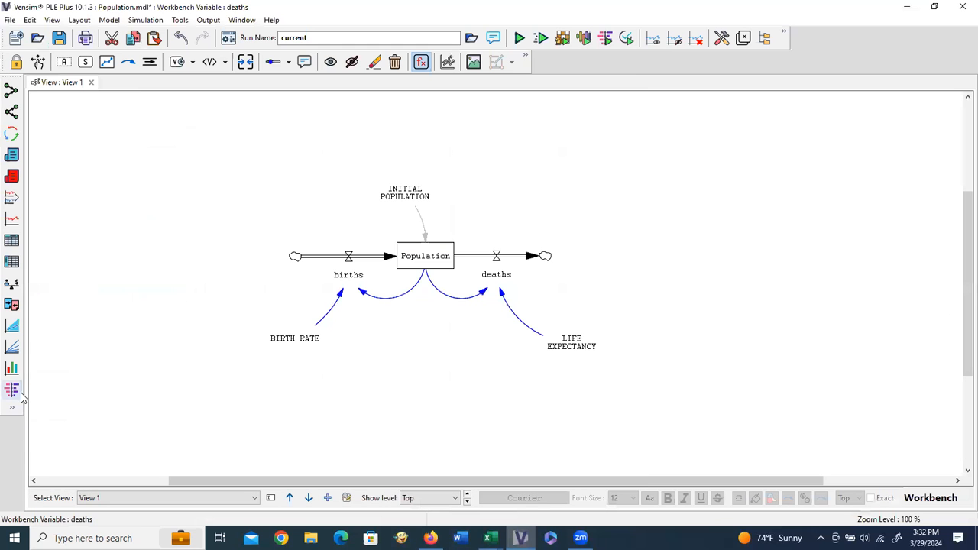
click(12, 262)
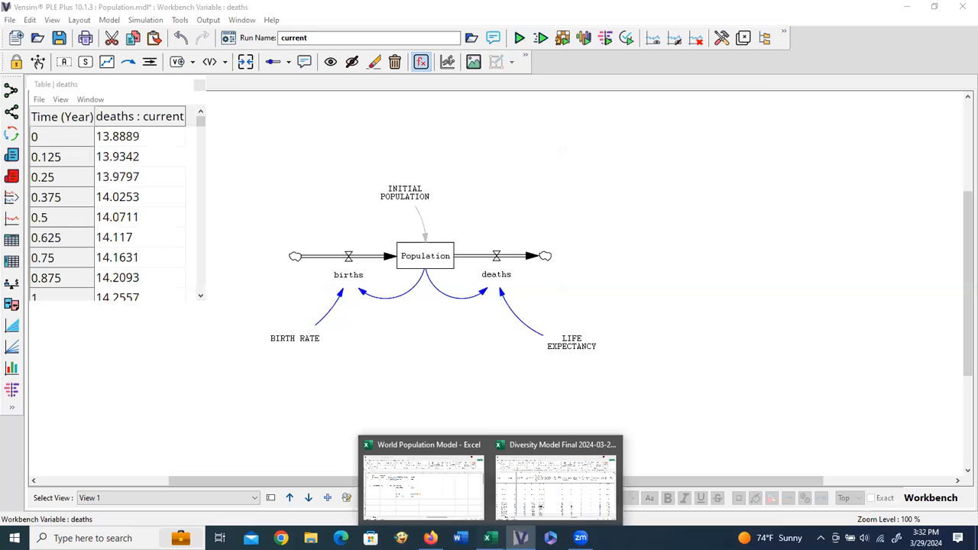
click(430, 495)
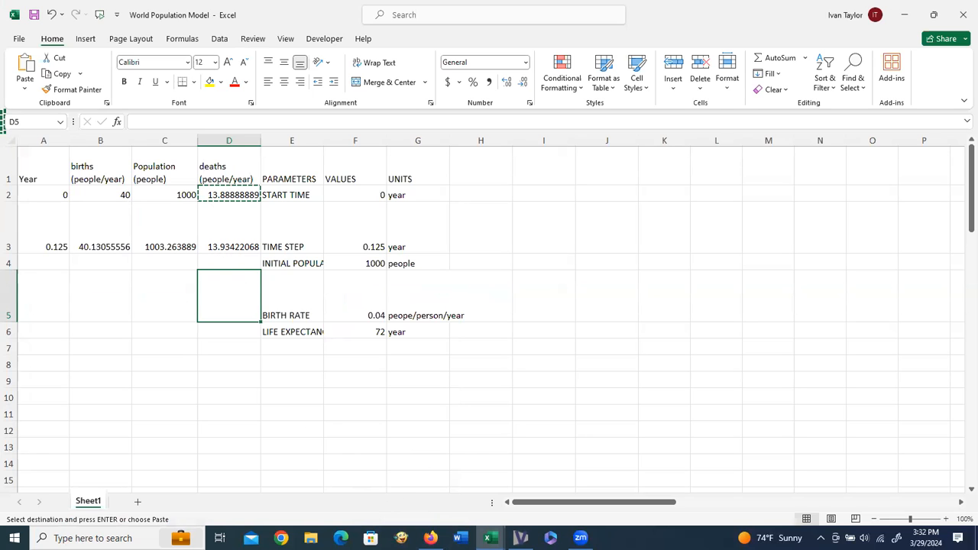
Step: Recheck the Vensim deaths table against the deaths values in the World Population Model workbook in Excel
click(520, 538)
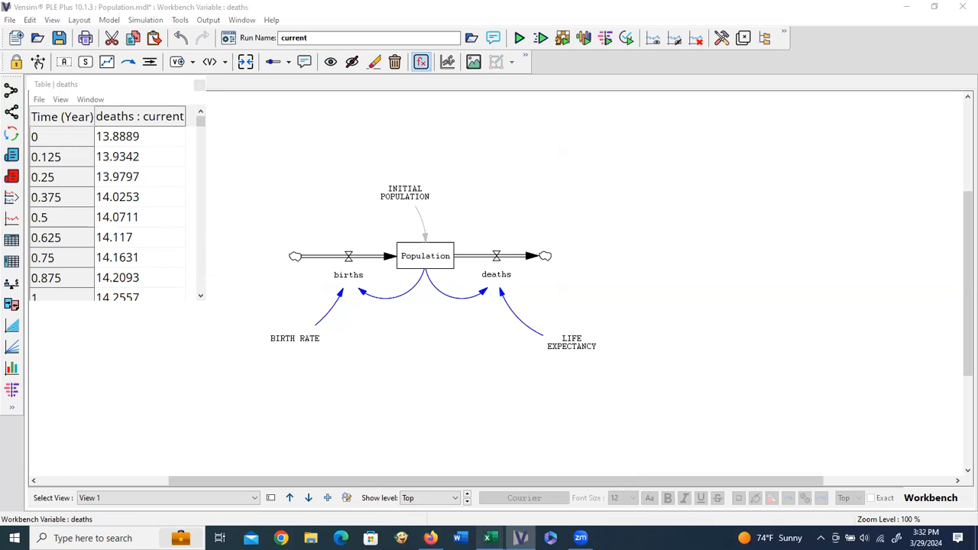
mouse_move(489, 537)
click(419, 505)
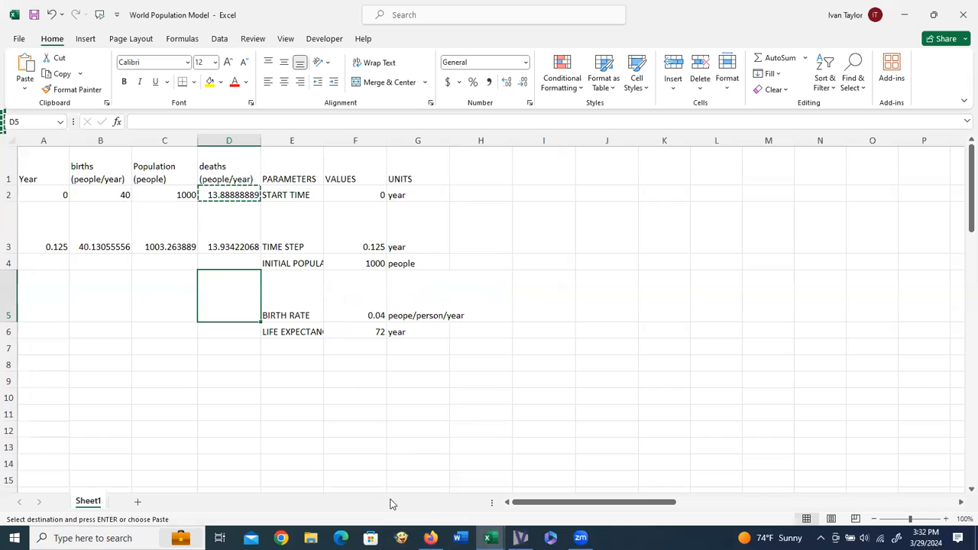
click(204, 443)
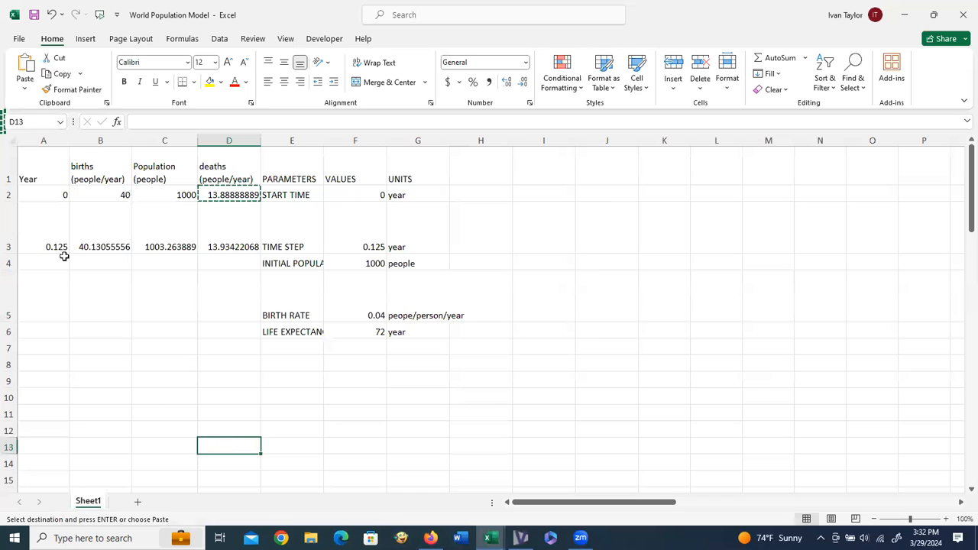
Step: Copy the year, births, population and deaths formulas from A3:D3 down through row 34
drag(58, 247, 208, 245)
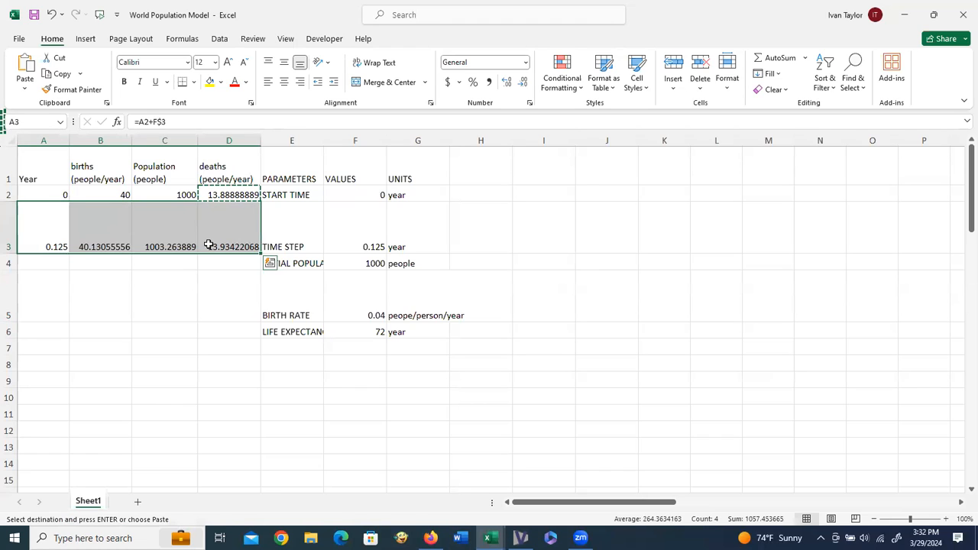
key(ctrl+c)
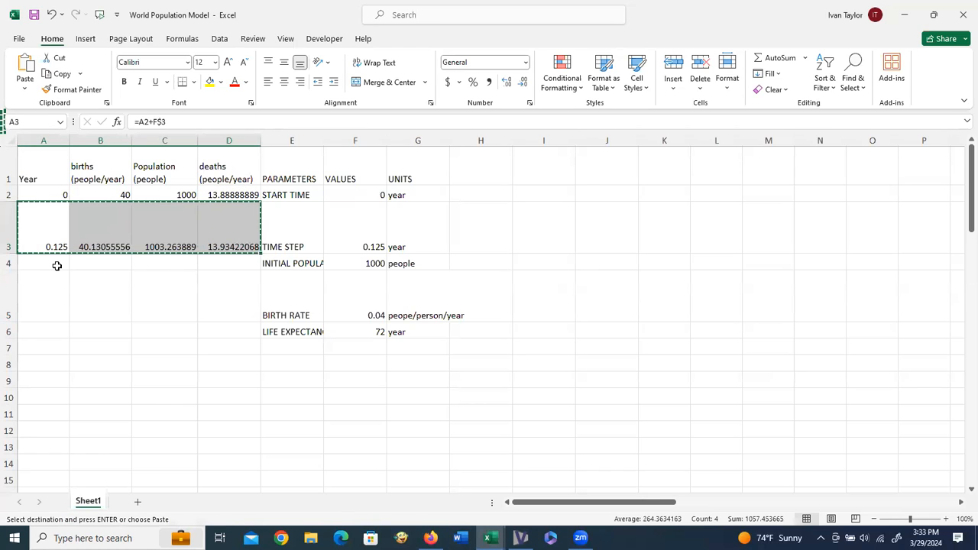
drag(57, 265, 51, 463)
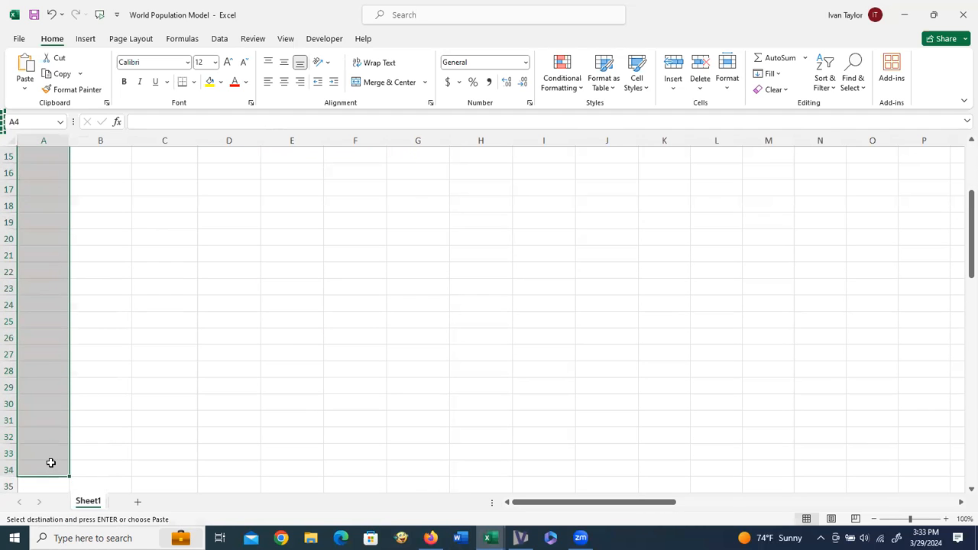
key(ctrl+v)
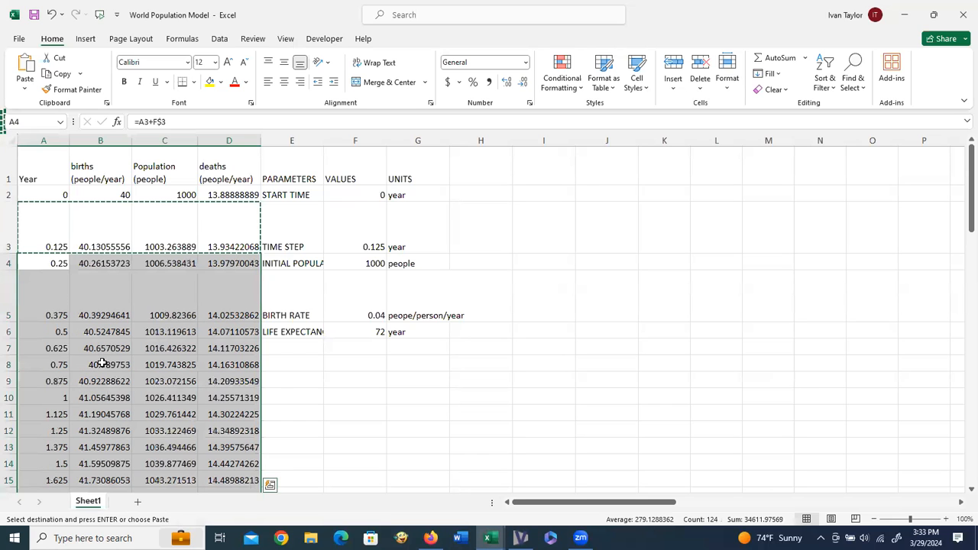
scroll(102, 363, down, 3)
scroll(103, 363, down, 2)
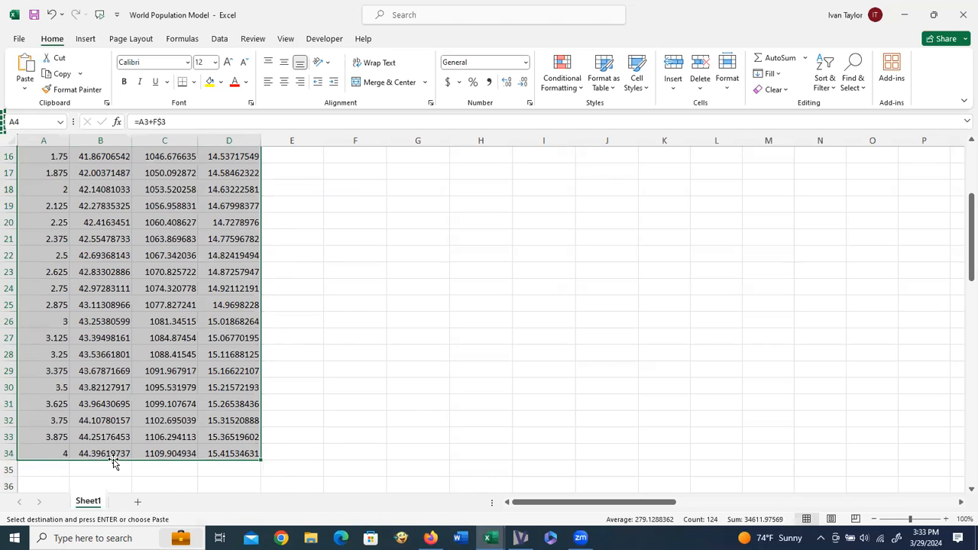
Step: Replace the deaths table in Vensim with the time table of Population, find year 4, and return to the Excel workbook to compare it with C34
click(154, 454)
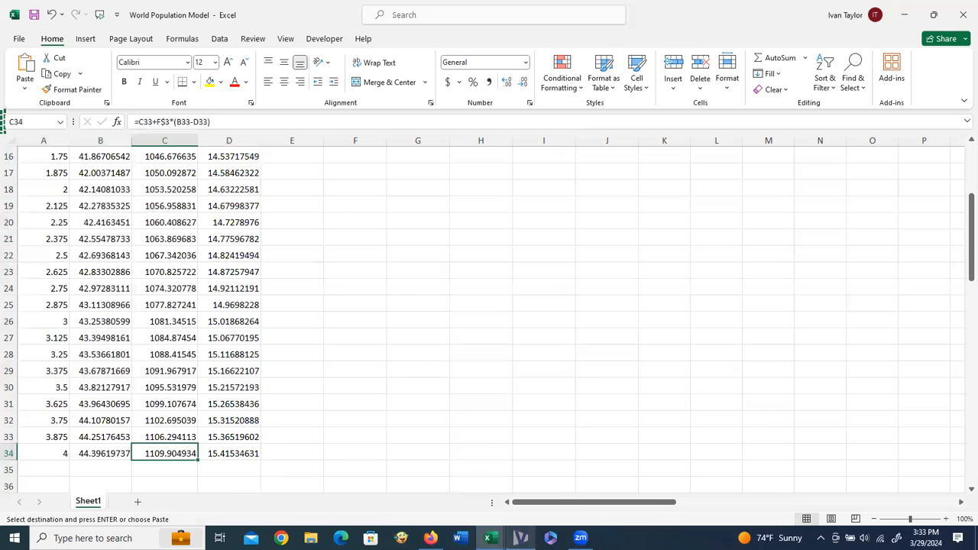
click(520, 537)
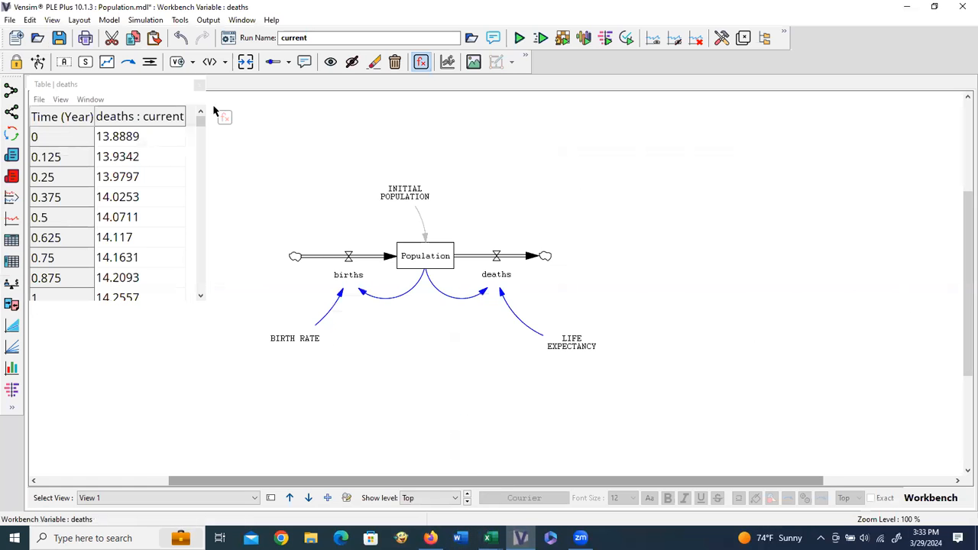
click(199, 84)
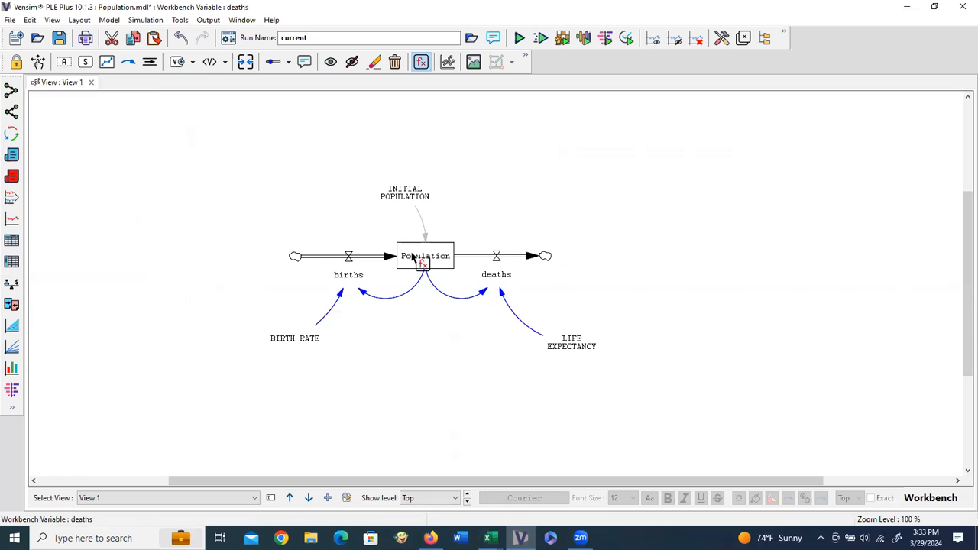
click(412, 256)
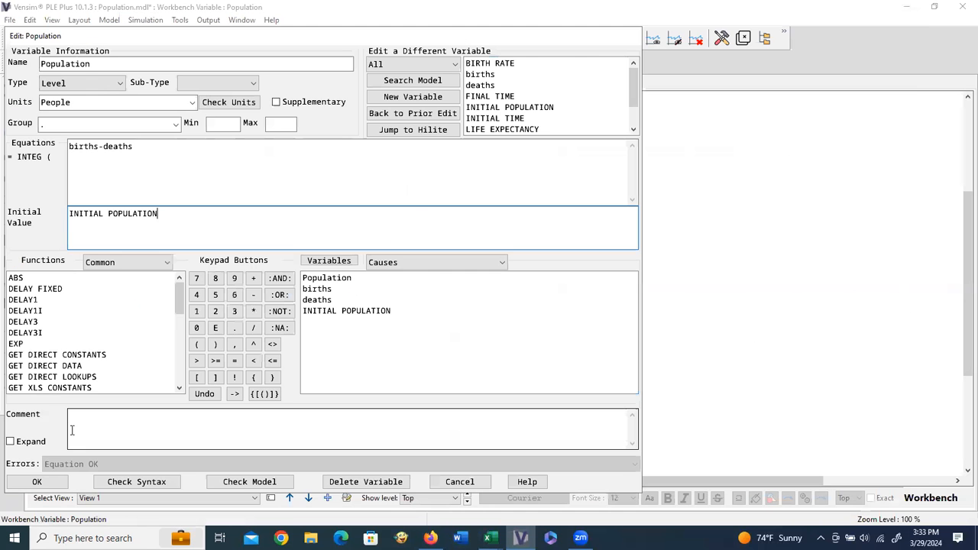
click(37, 481)
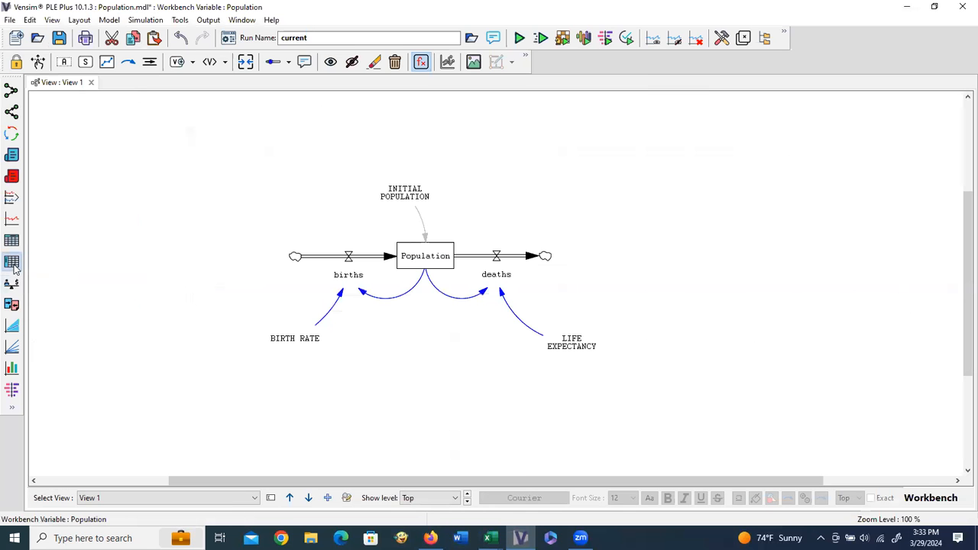
click(11, 262)
drag(198, 129, 201, 131)
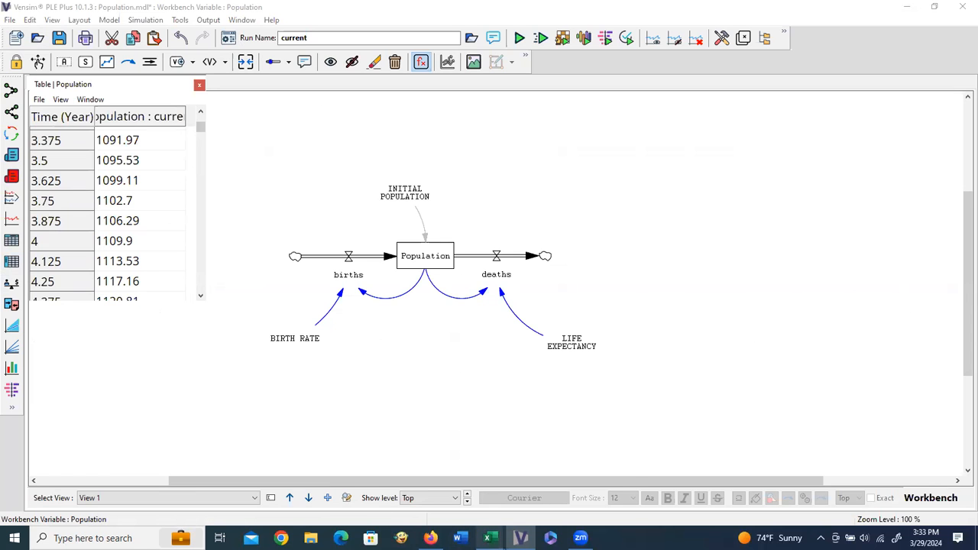
mouse_move(489, 538)
click(406, 485)
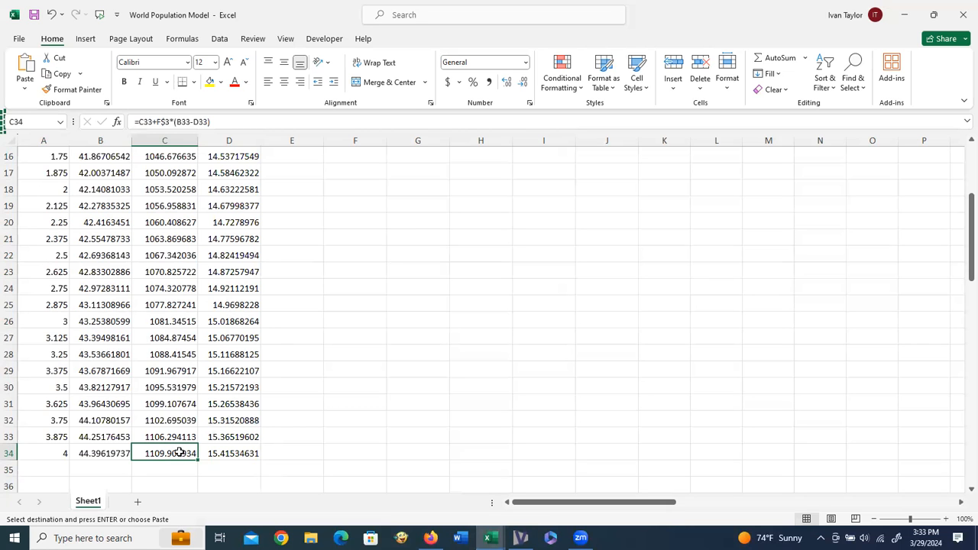
Step: Review the copied rows from the start time through year 4 and examine the population formula in C5
scroll(179, 453, up, 4)
scroll(179, 452, up, 1)
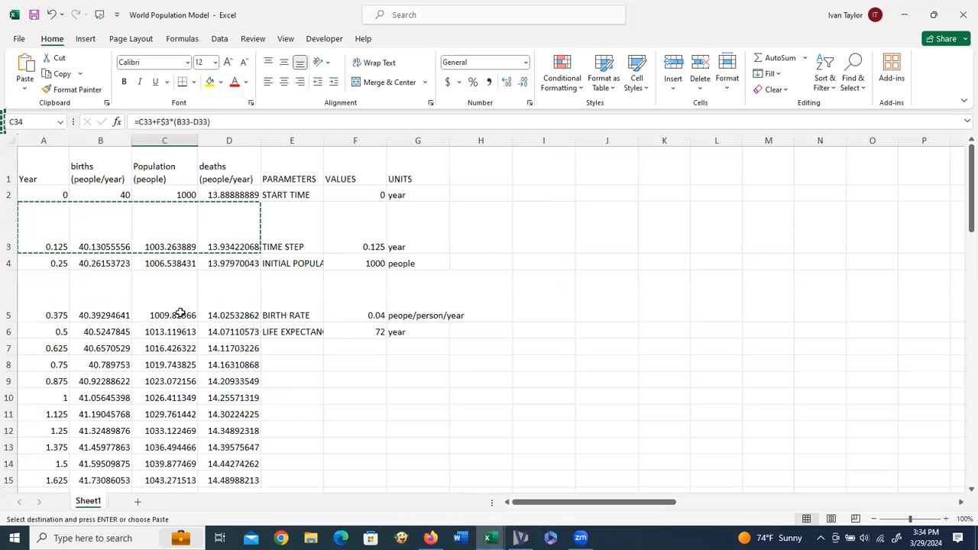
click(177, 315)
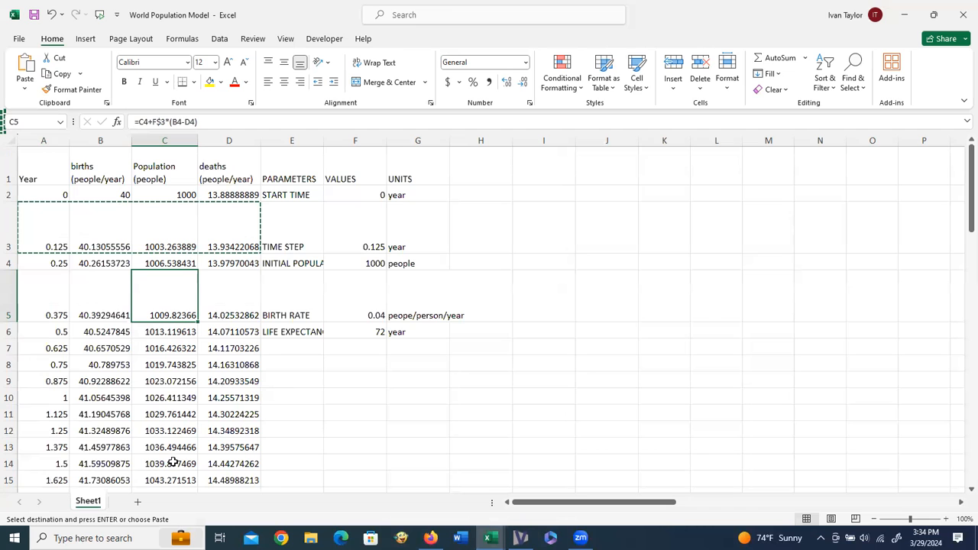
scroll(172, 463, down, 1)
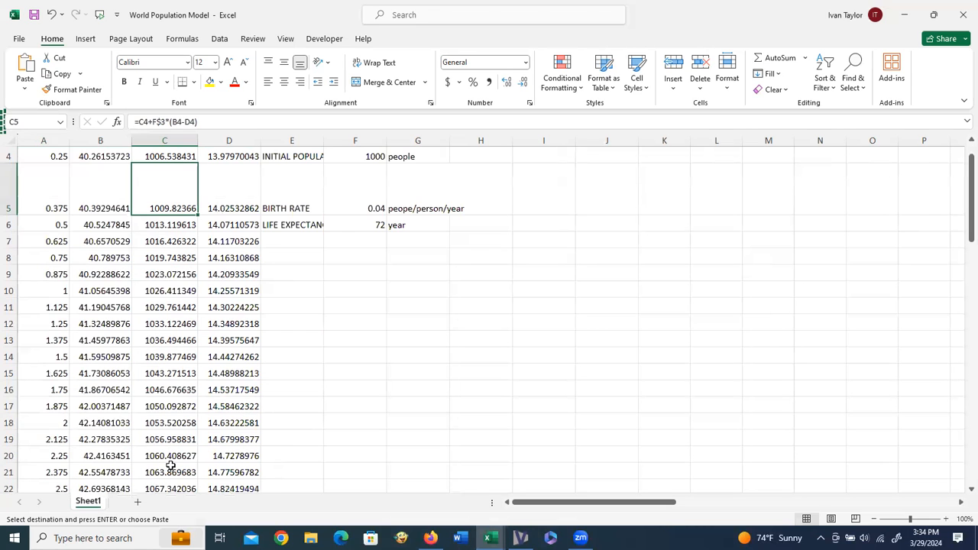
scroll(171, 464, down, 2)
scroll(170, 466, down, 2)
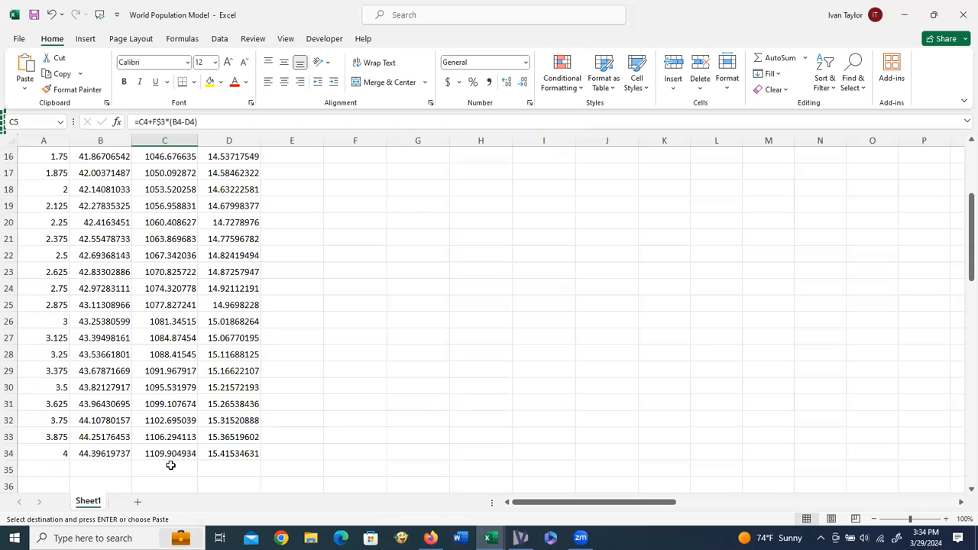
scroll(170, 465, up, 5)
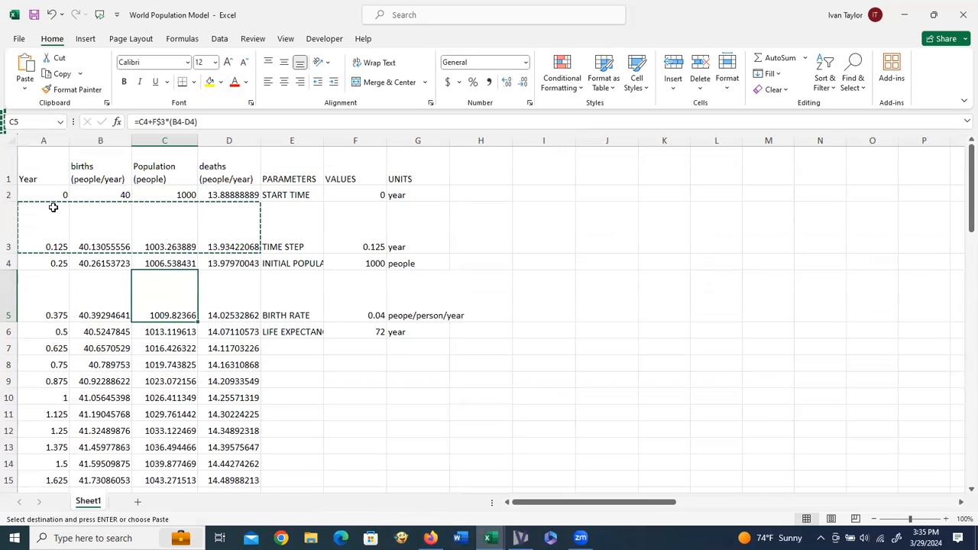
Step: Clear all model values, parameters and units below the header row in columns A through G
drag(55, 197, 444, 476)
key(Return)
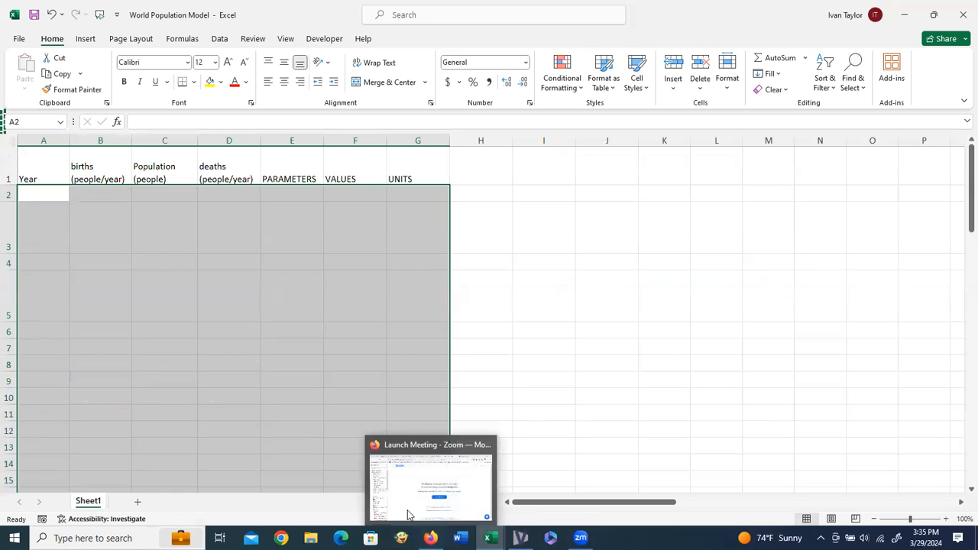
click(37, 196)
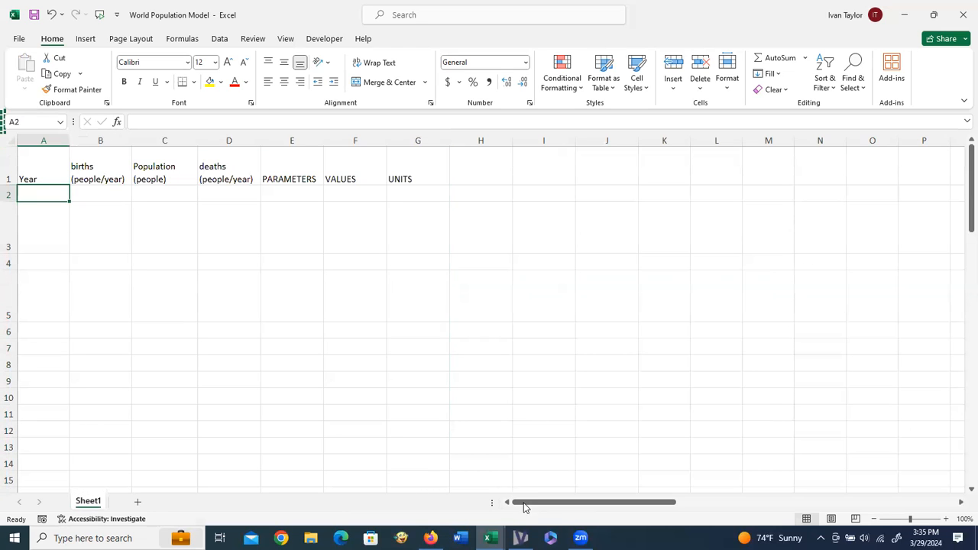
Step: Examine the historical data table with its Year, Model Population, Actual Population and difference columns, and select the Actual Population column
drag(525, 506, 673, 530)
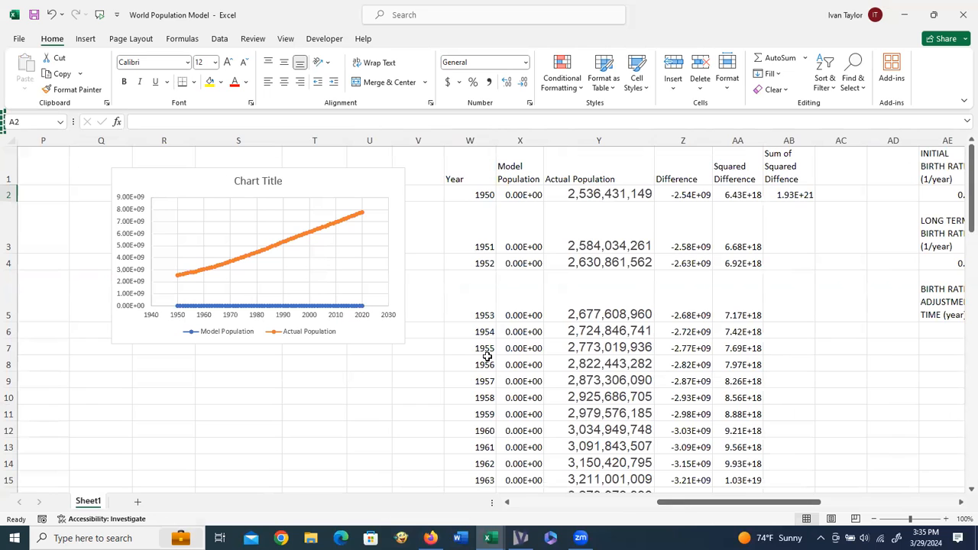
scroll(486, 452, down, 3)
scroll(486, 452, down, 7)
scroll(486, 452, down, 5)
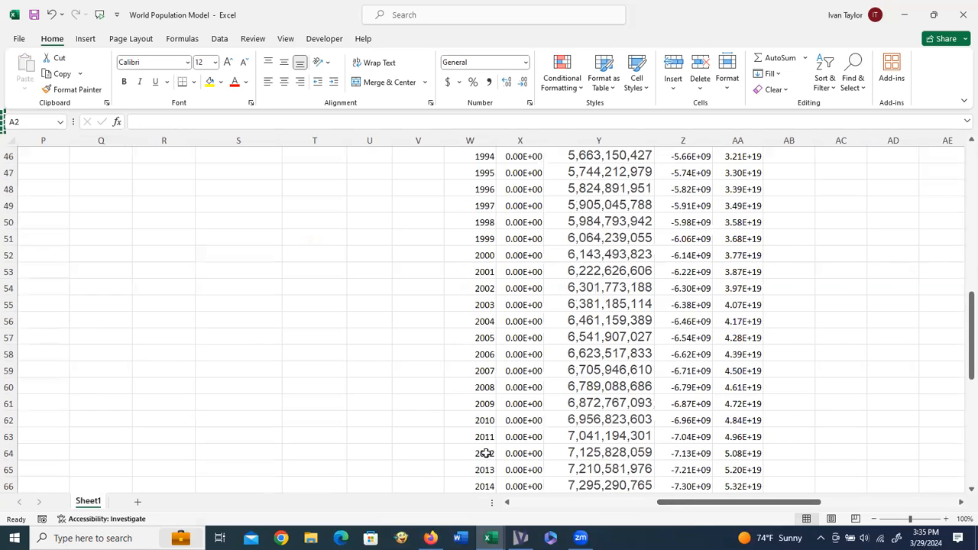
scroll(486, 452, down, 3)
scroll(487, 451, up, 11)
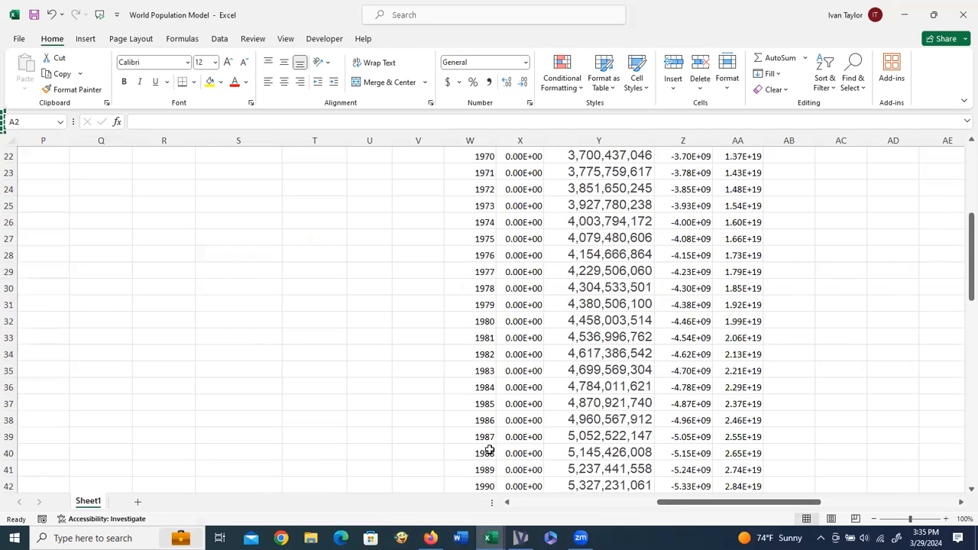
scroll(706, 213, up, 7)
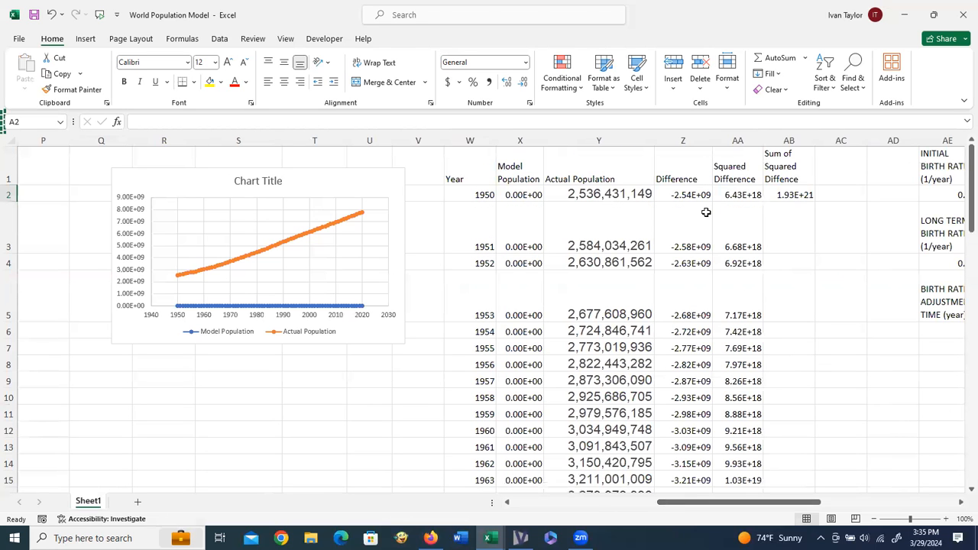
click(595, 140)
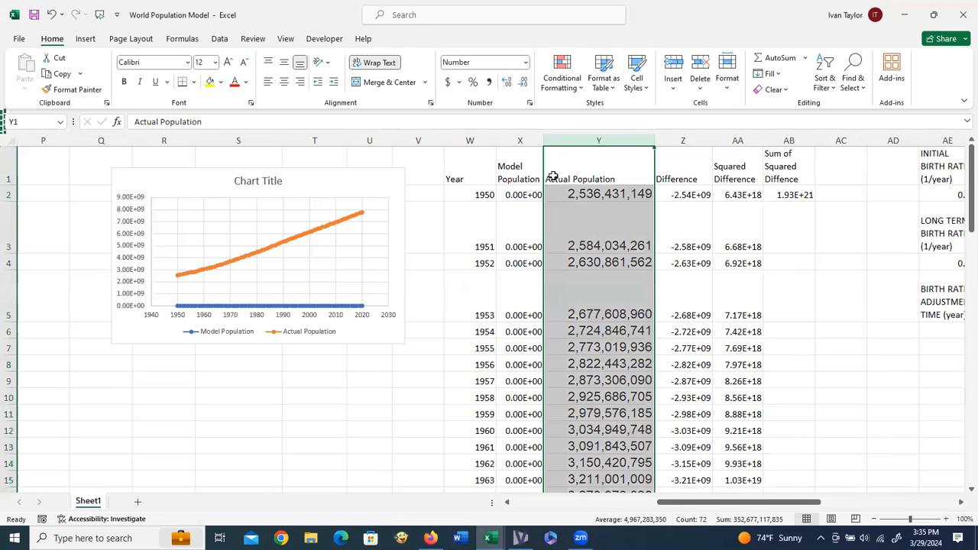
Step: Enlarge the chart of model and actual population to span about columns J to S and rows 1 to 14
drag(666, 504, 180, 167)
click(395, 339)
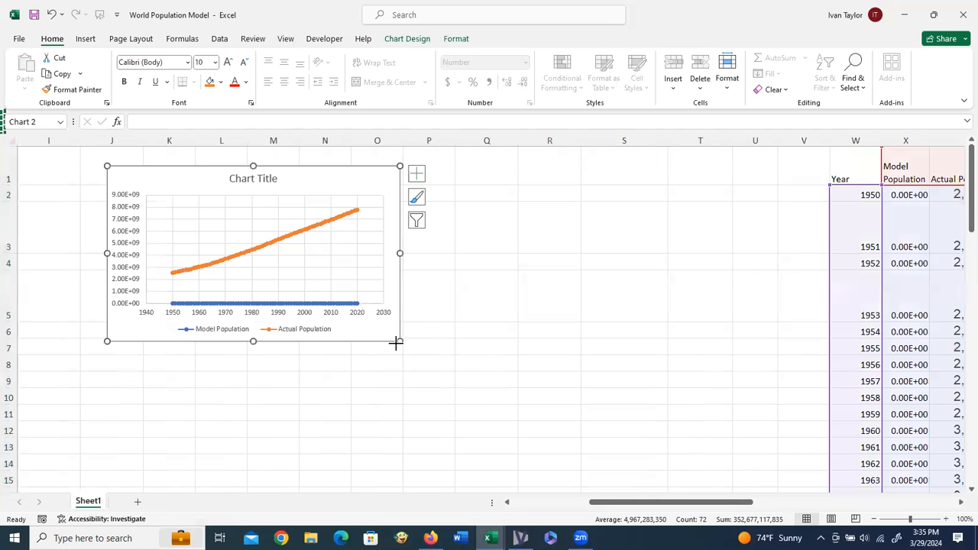
drag(395, 338, 642, 467)
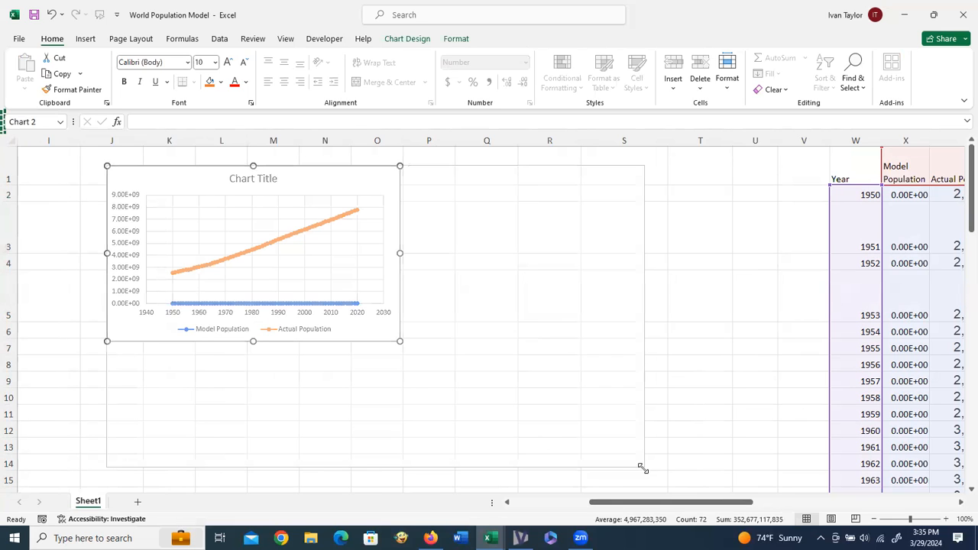
drag(598, 504, 597, 531)
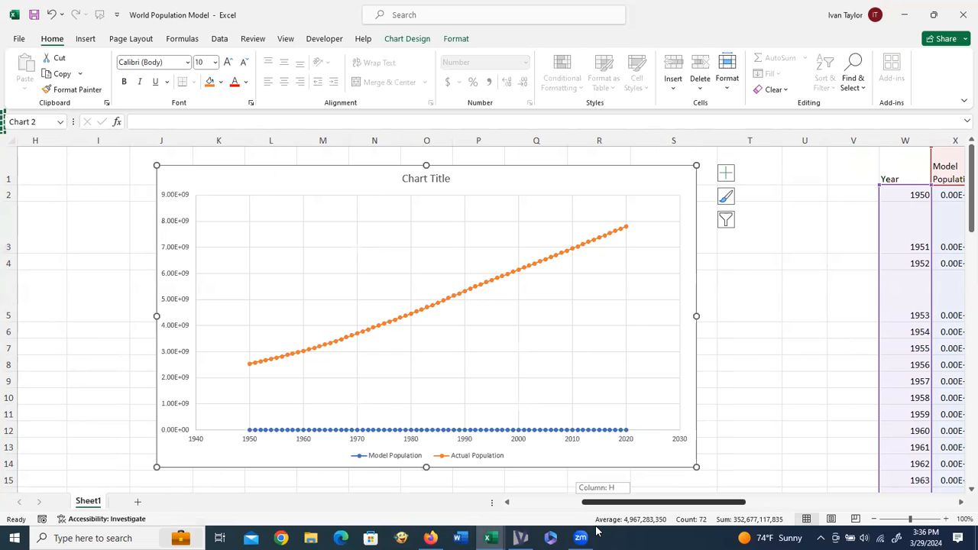
drag(598, 531, 498, 524)
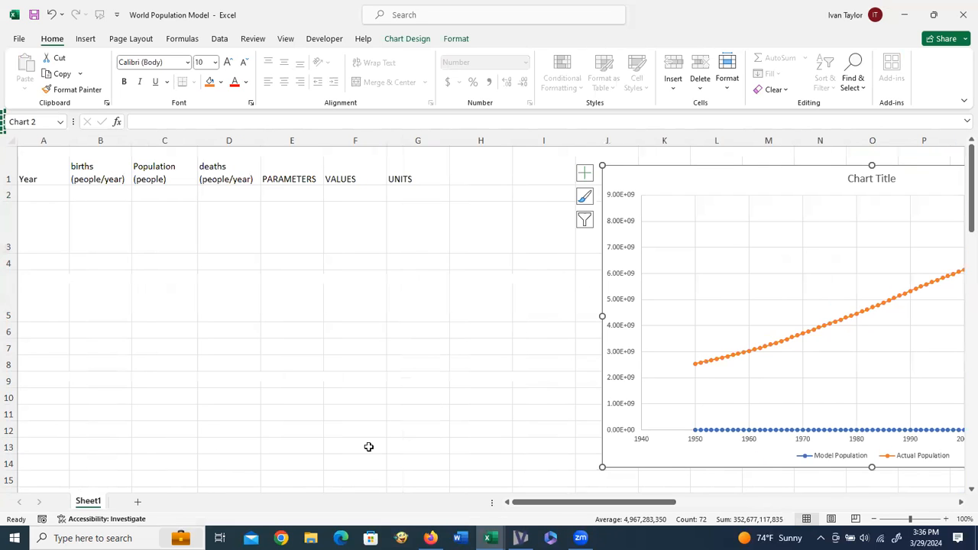
Step: Link the first Year cell, A2, to the first year of the historical data with the formula =W2
click(48, 194)
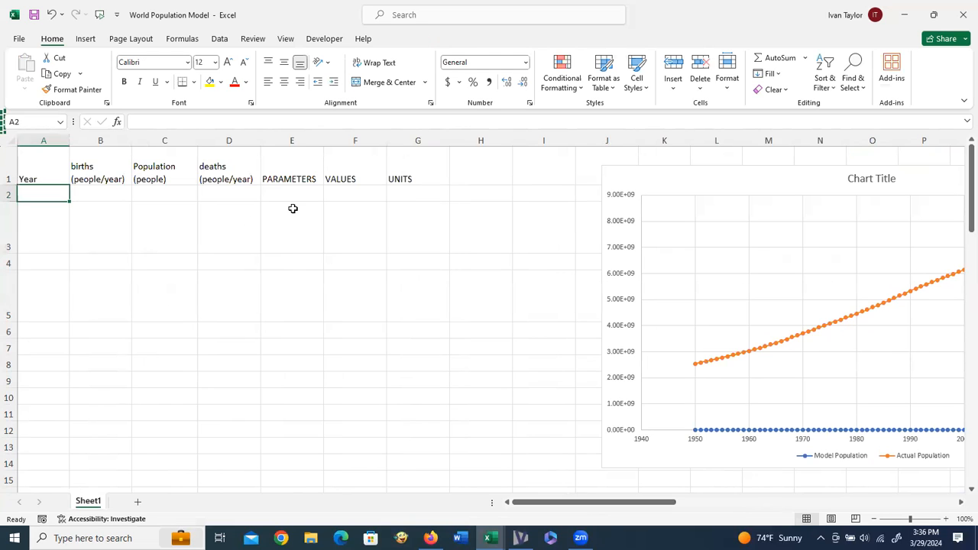
click(317, 197)
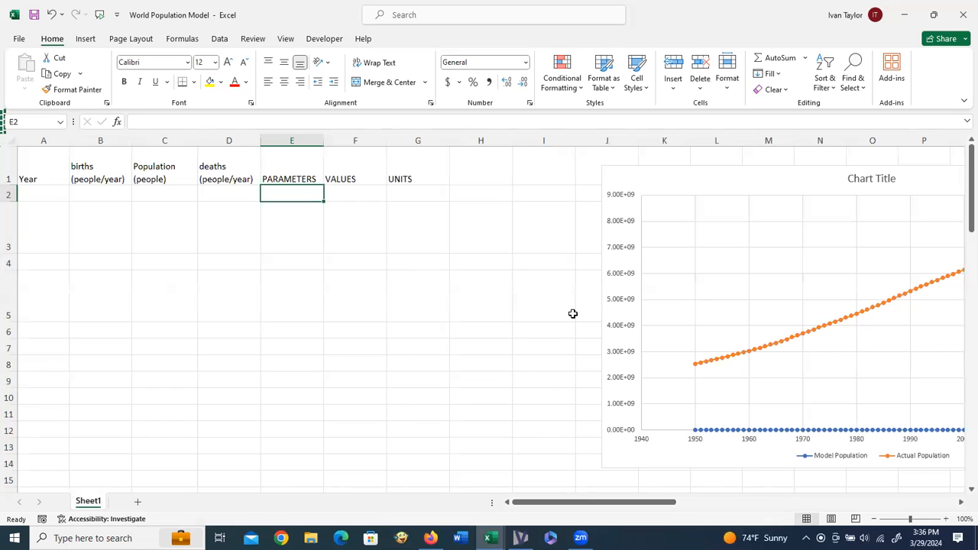
click(49, 194)
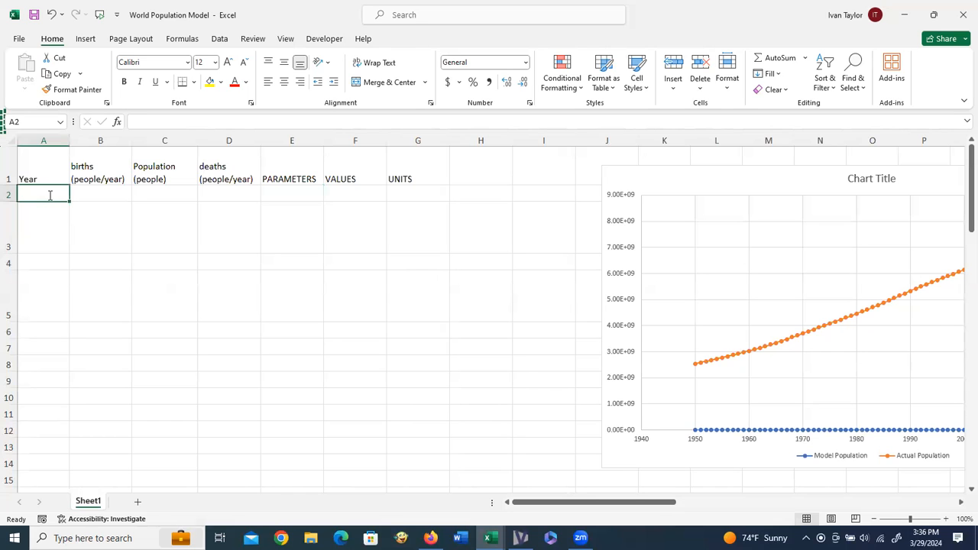
text(=)
drag(567, 504, 685, 522)
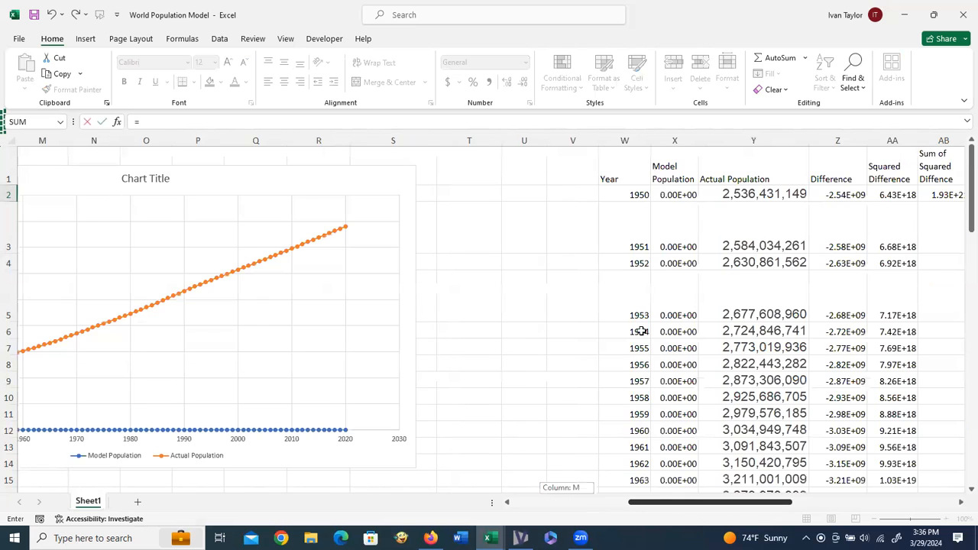
click(586, 195)
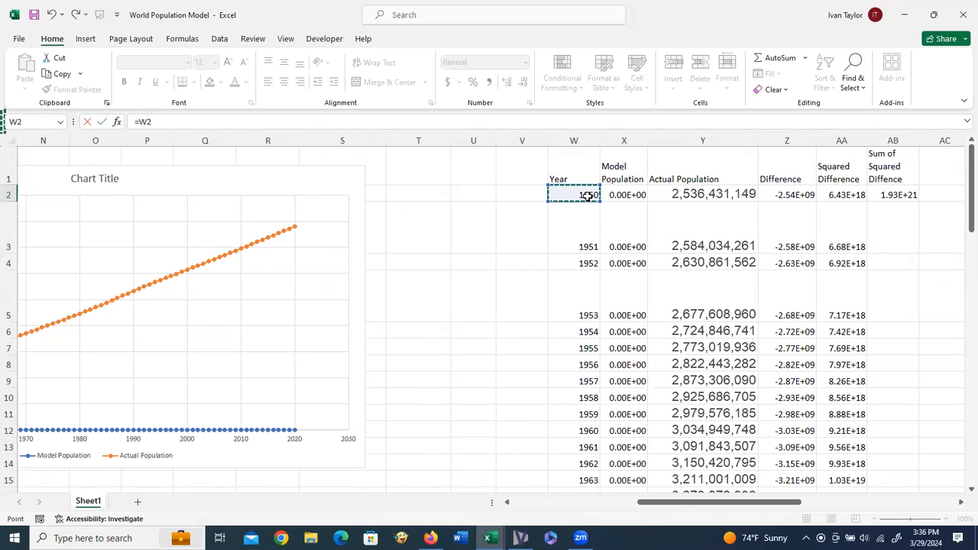
key(Return)
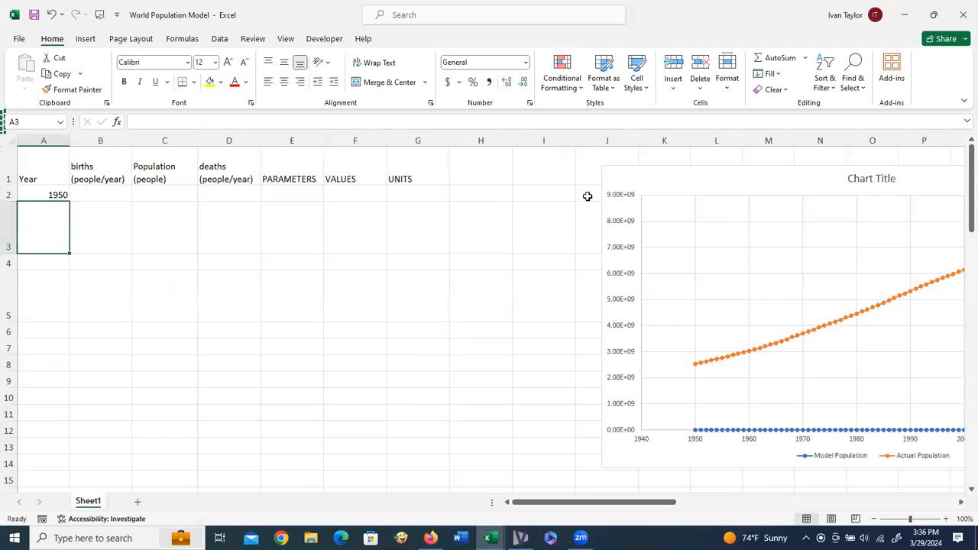
Step: Link the first Population cell, C2, to the first Actual Population value with the formula =Y2
click(165, 197)
text(=)
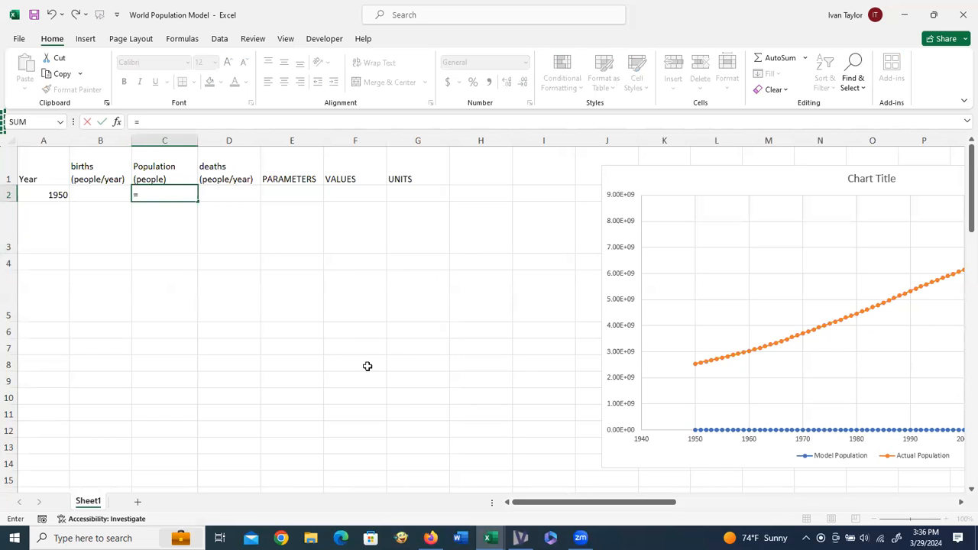
drag(517, 506, 663, 514)
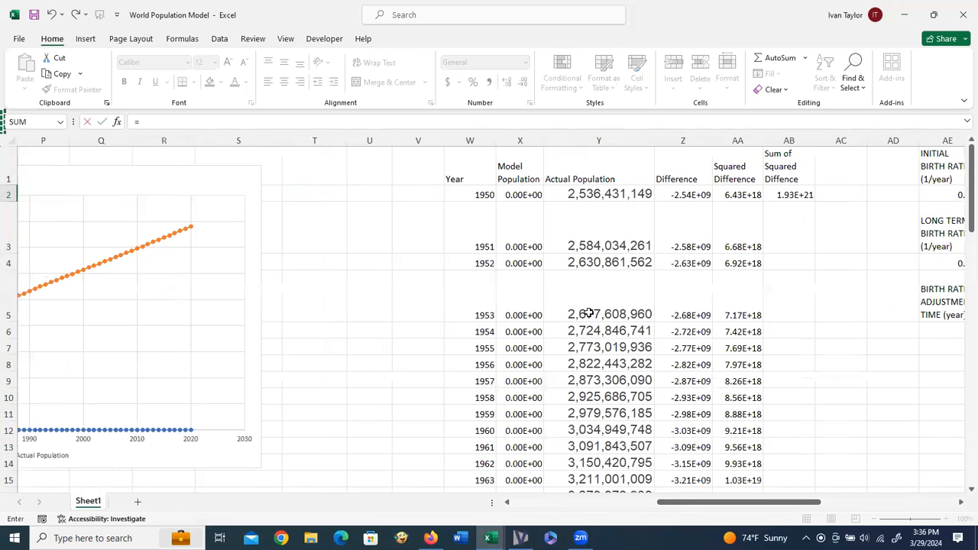
click(592, 195)
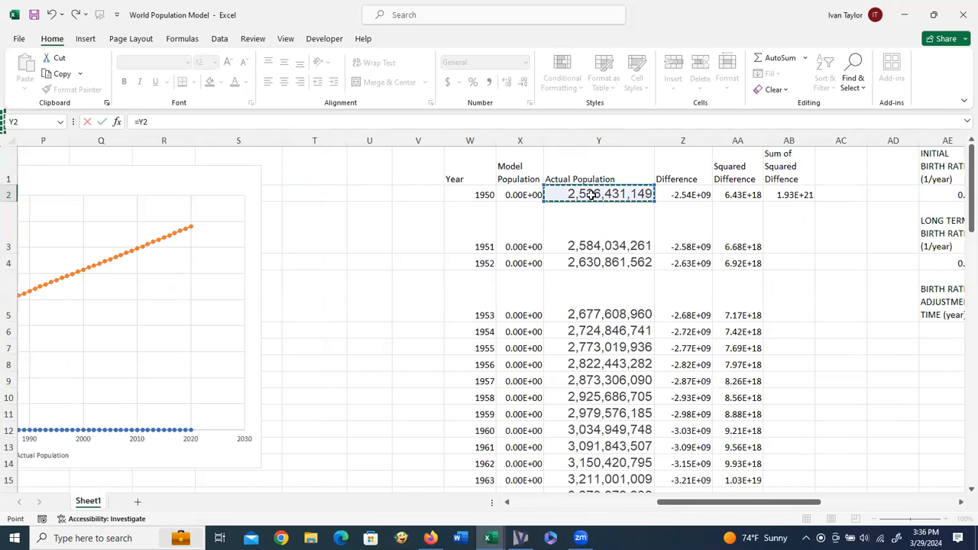
key(Return)
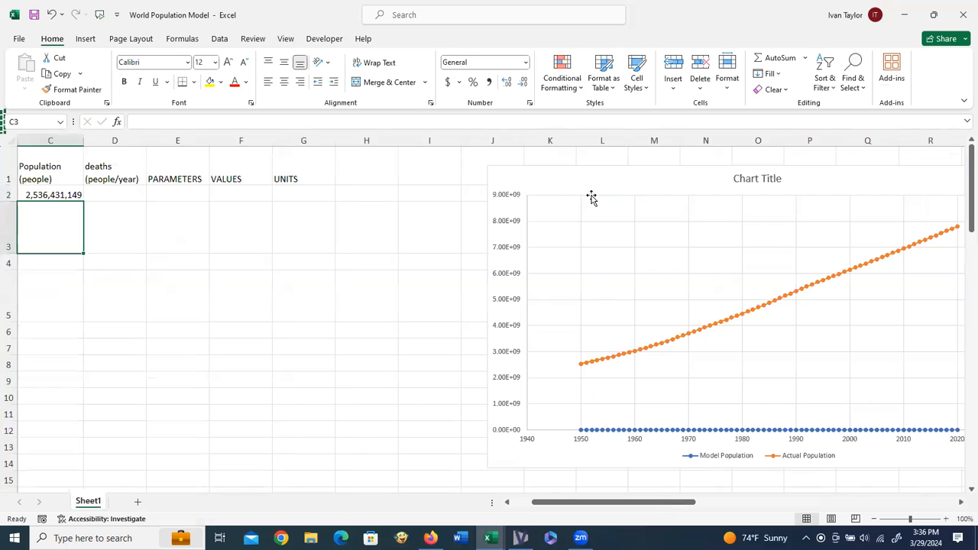
drag(594, 501, 566, 513)
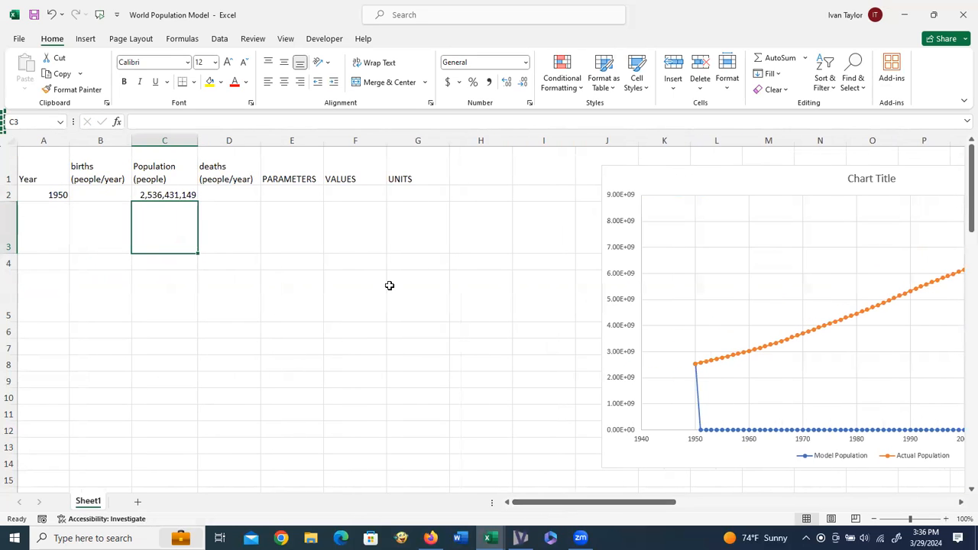
Step: Enter the parameter labels BIRTH RATE in E2 and LIFE EXPECTANCY in E3
click(289, 194)
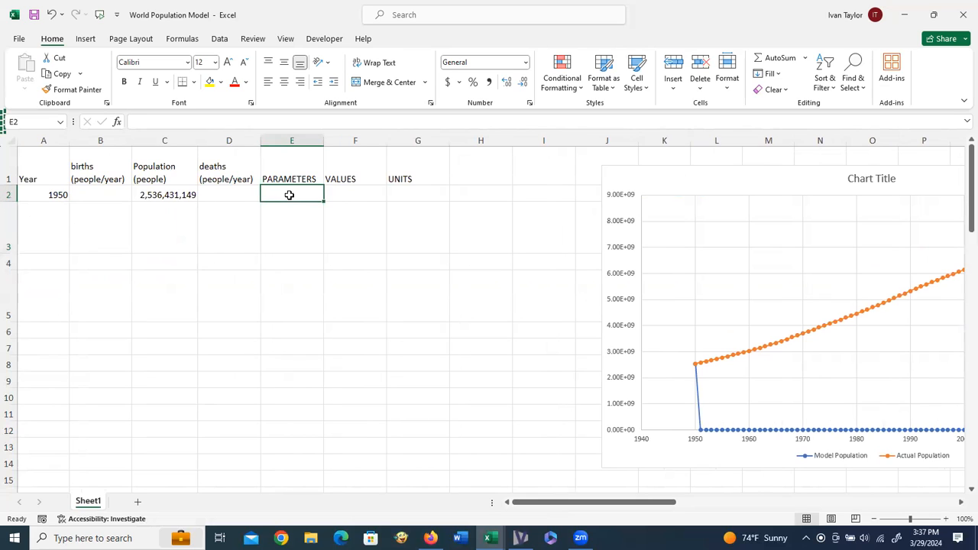
double_click(289, 194)
text(BIRTH RATE)
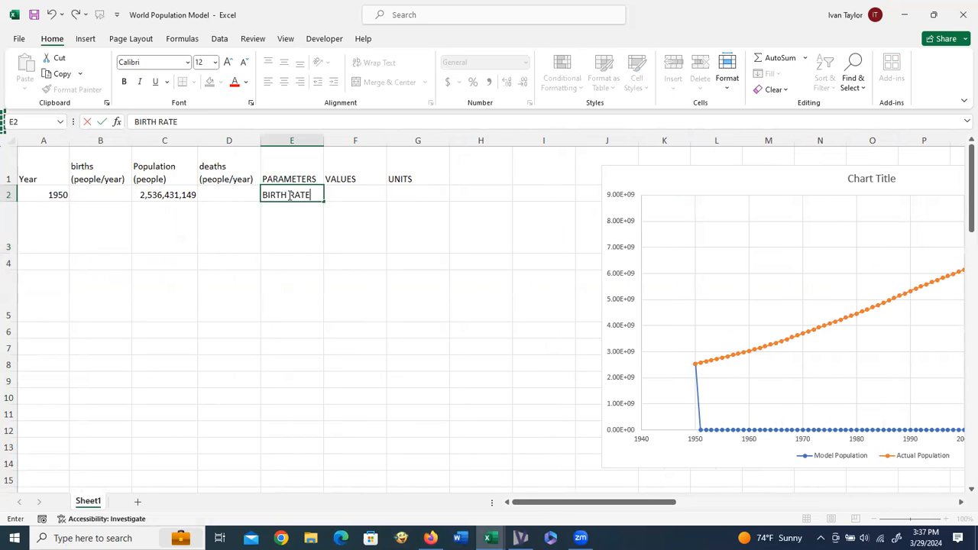
key(Return)
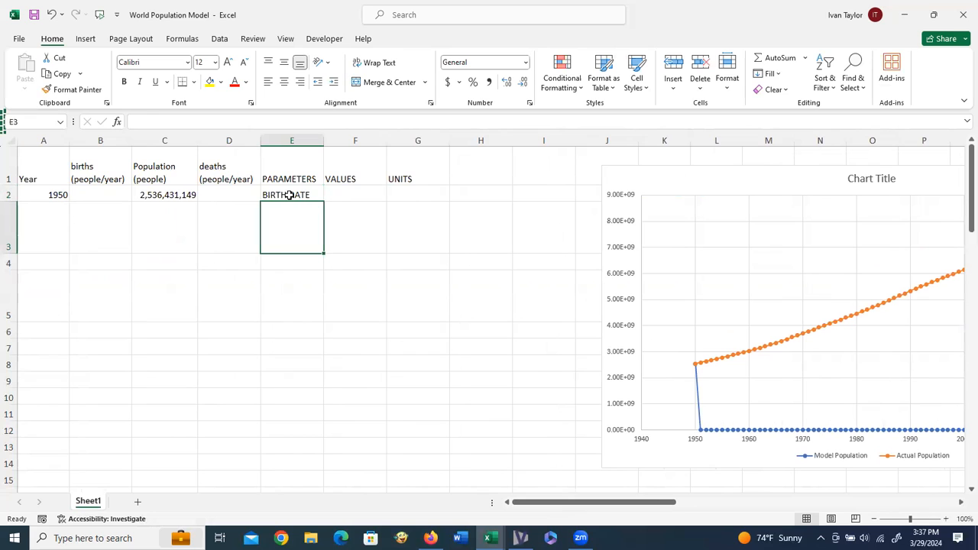
text(LIFE E)
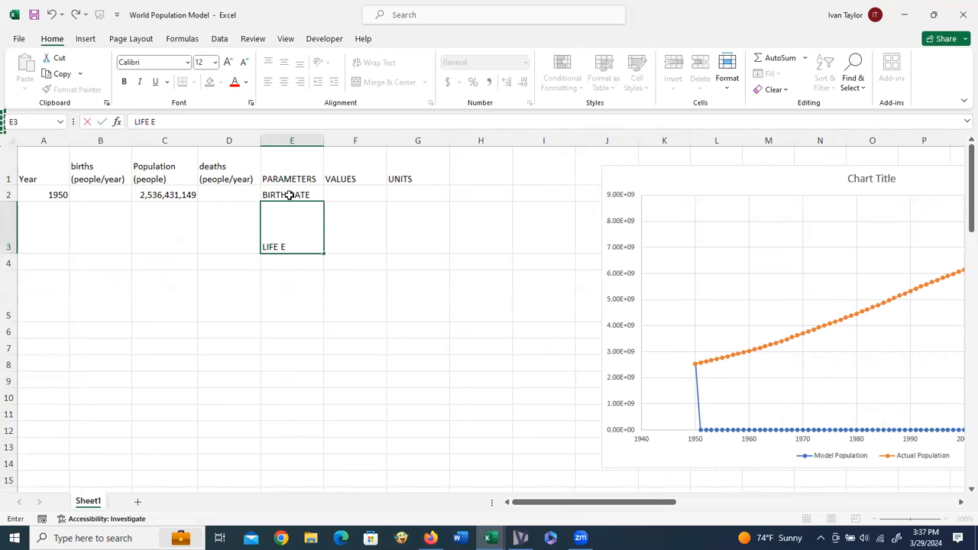
text(XPECTRAN)
key(BackSpace)
key(BackSpace)
key(BackSpace)
text(ANC)
key(BackSpace)
text(NCY)
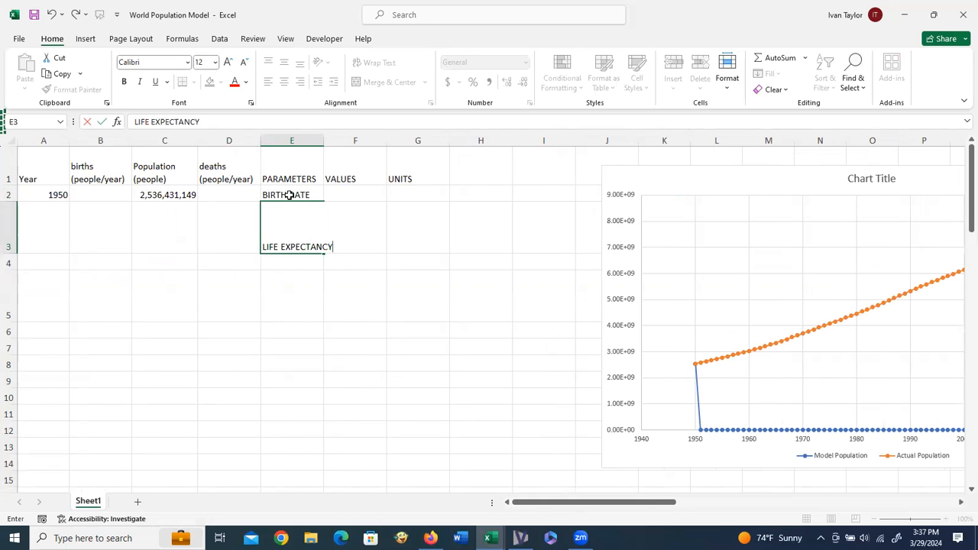
Step: Set the birth rate value in F2 to .04 and the life expectancy value in F3 to 72
click(289, 195)
key(Tab)
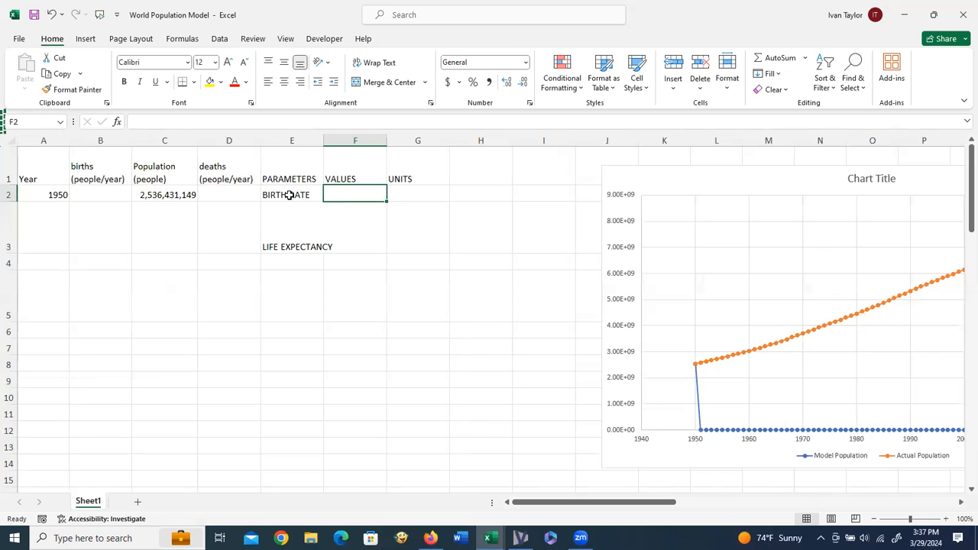
text(.04)
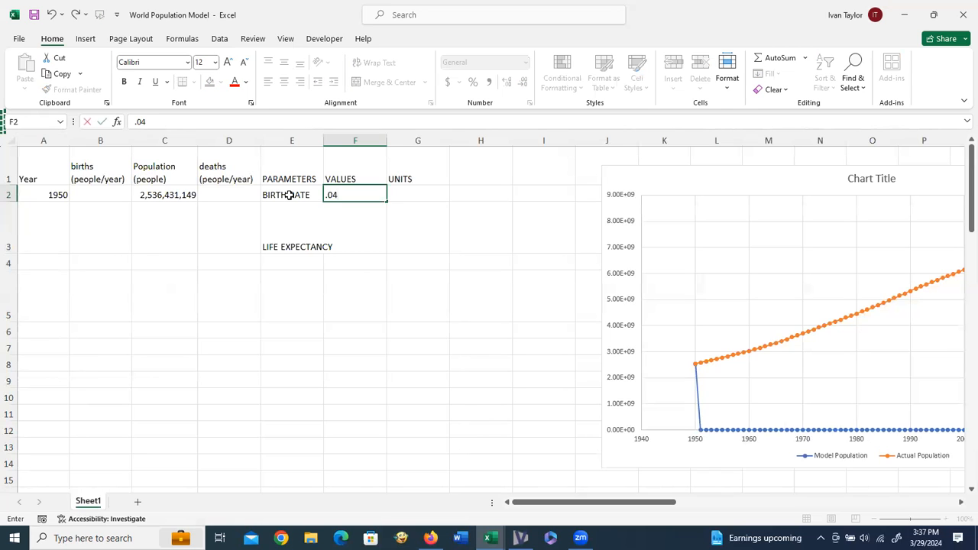
key(Return)
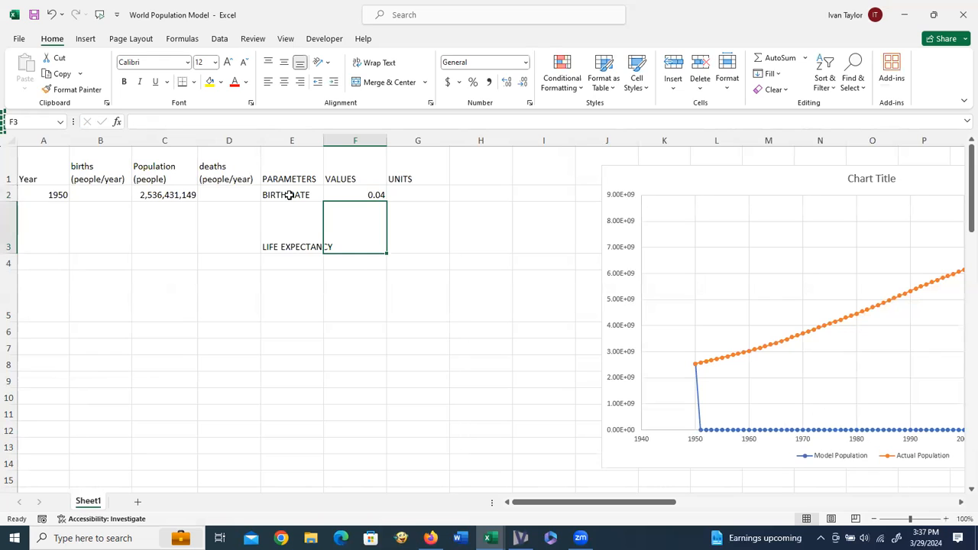
text(72)
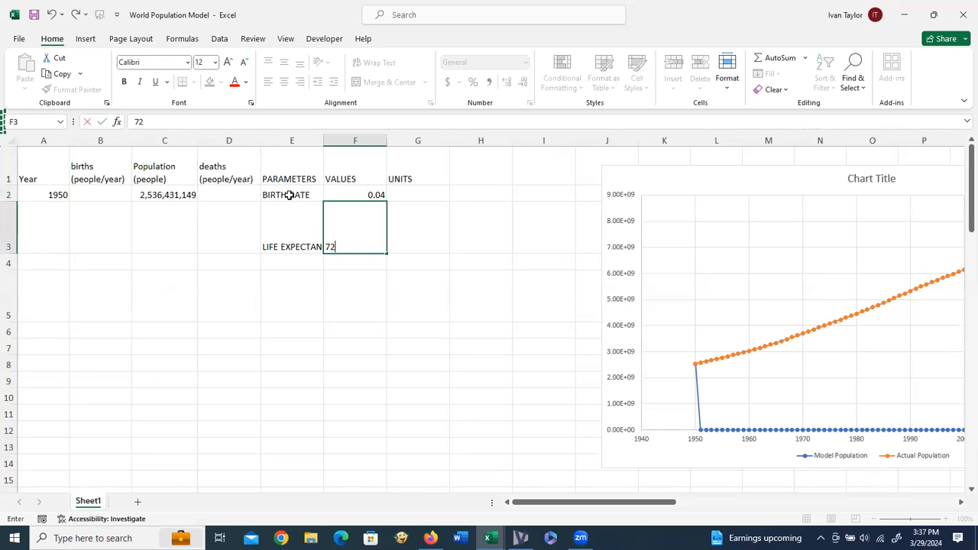
Step: Enter the units people/person/year for the birth rate in G2 and year for the life expectancy in G3
key(Tab)
key(Up)
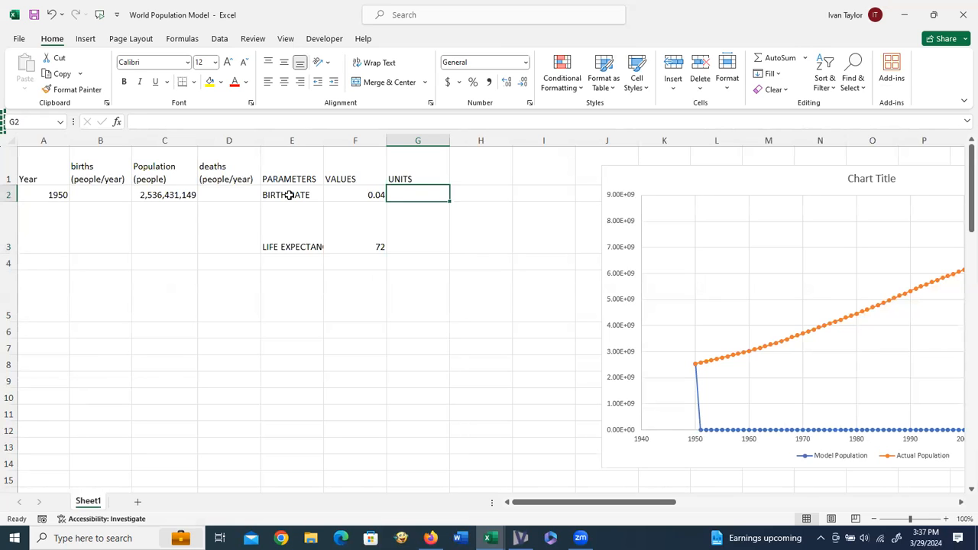
text(people/person/year)
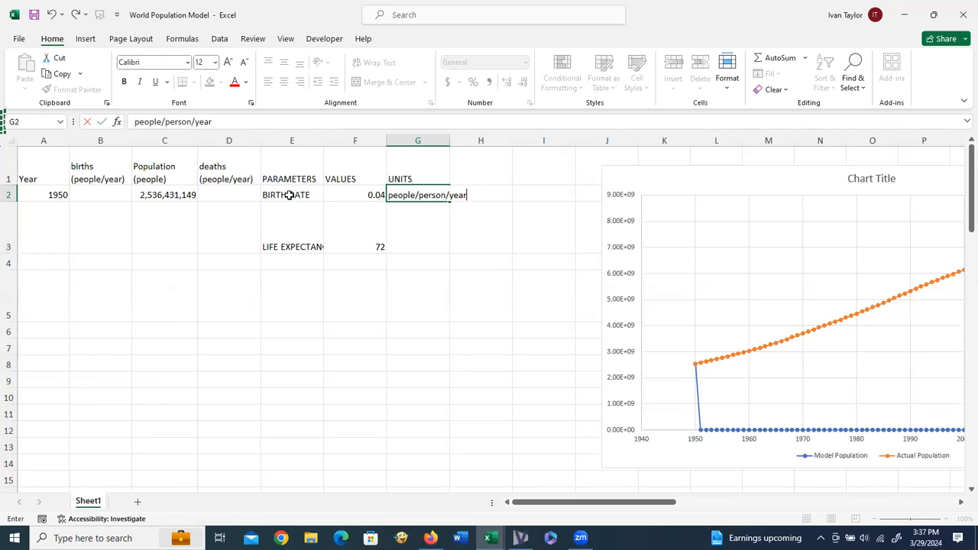
key(Return)
text(year)
key(ctrl+Return)
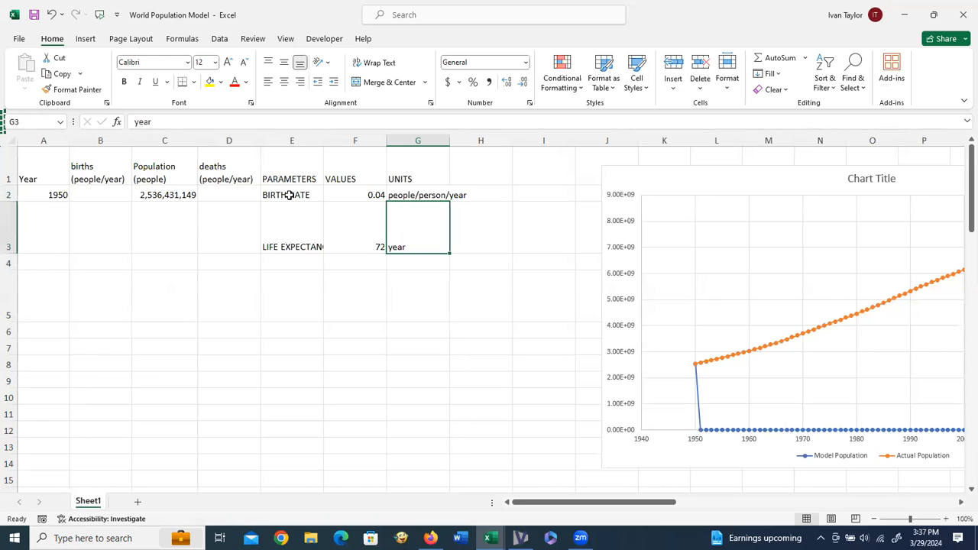
Step: Add the parameter label TIME STEP in E4, below LIFE EXPECTANCY
key(Up)
key(Left)
key(Left)
key(Left)
key(Left)
key(Left)
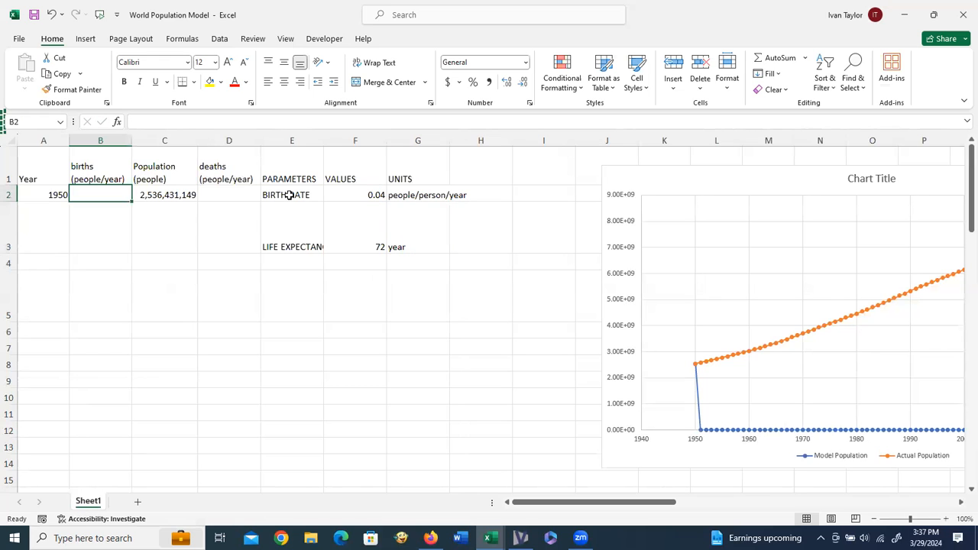
key(Down)
key(Down)
key(Right)
key(Right)
key(Right)
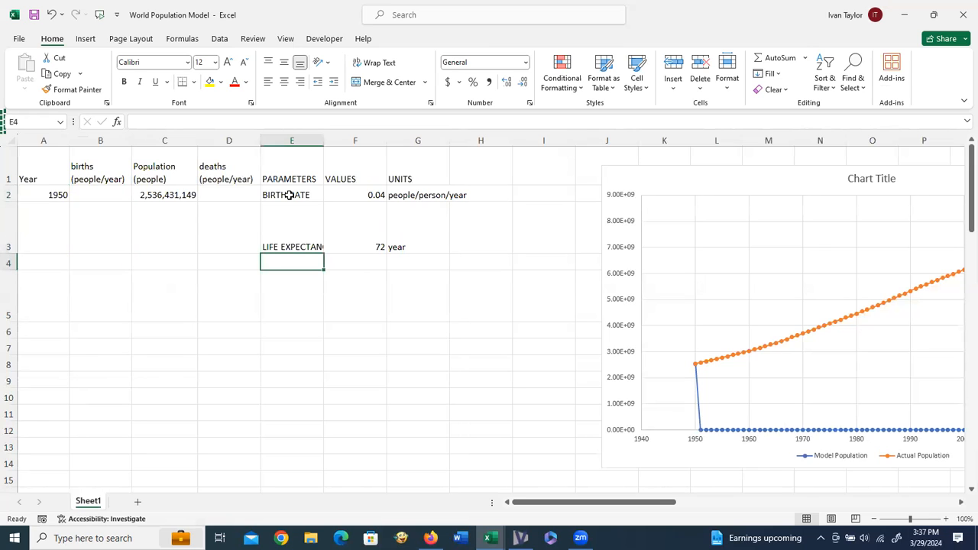
text(Tim)
key(BackSpace)
key(BackSpace)
text(IM)
text(E ST)
text(RP)
key(BackSpace)
key(BackSpace)
text(EP)
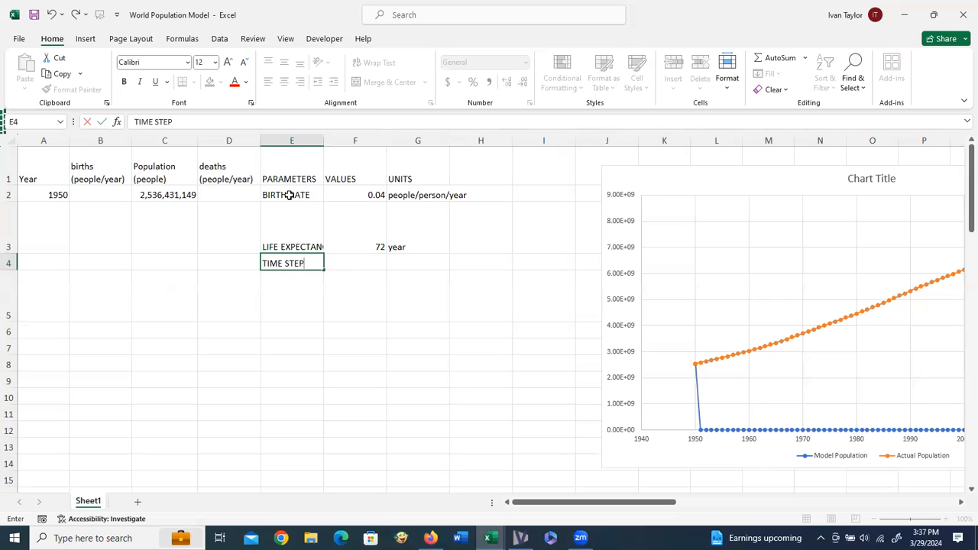
Step: Give the time step a value of 1 in F4 and the unit year in G4
key(Tab)
text(1)
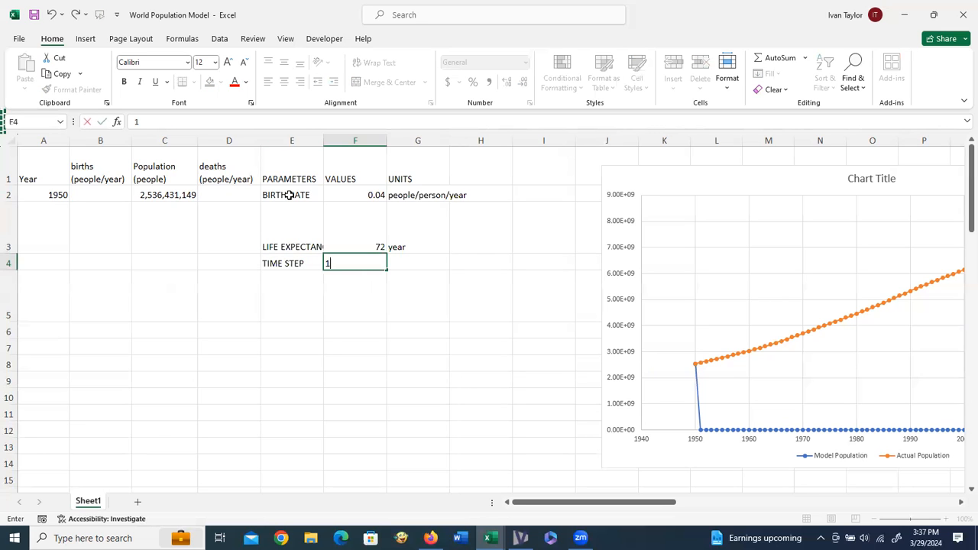
key(Tab)
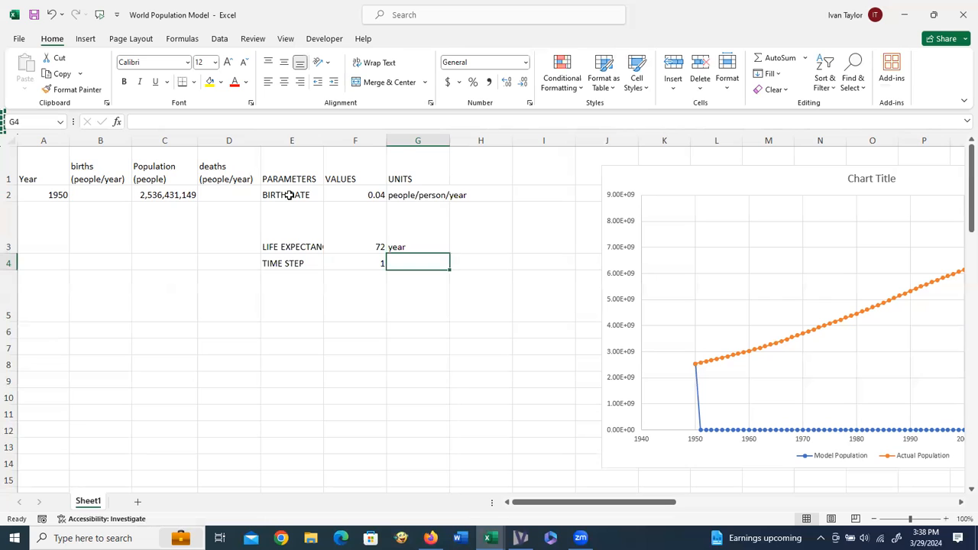
text(year)
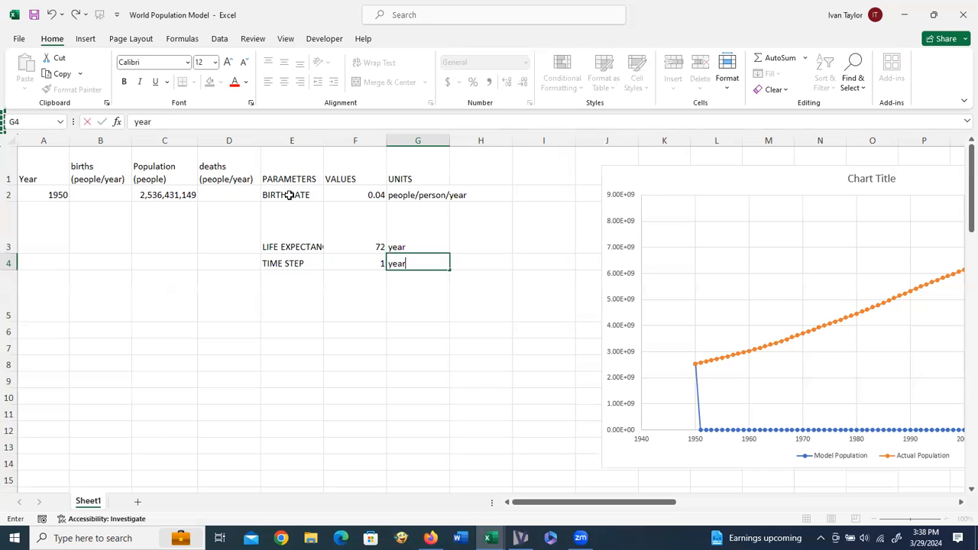
key(Return)
Step: Enter the formula =C2*F$3 in the first births cell, B2
key(Up)
key(Up)
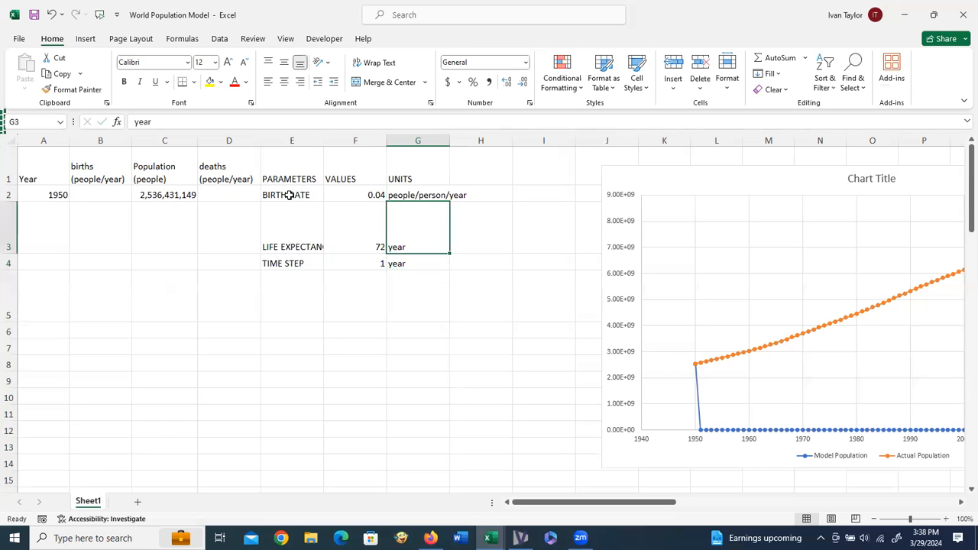
key(Up)
key(Left)
key(Left)
key(Left)
key(Left)
key(Left)
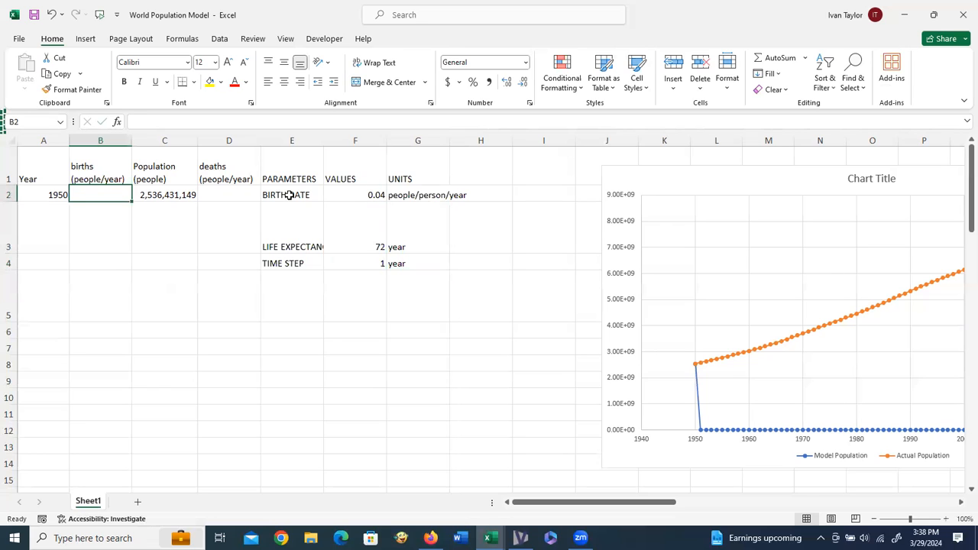
text(=)
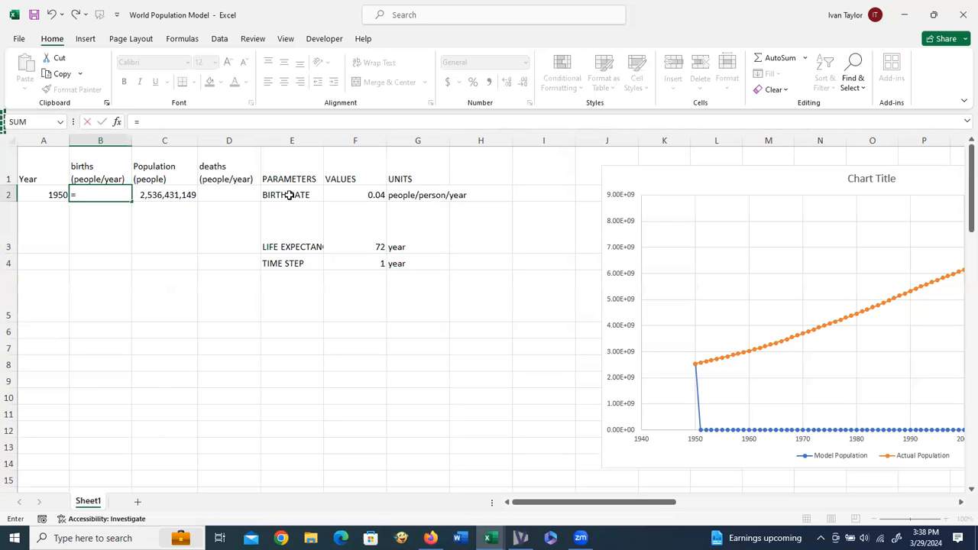
click(182, 197)
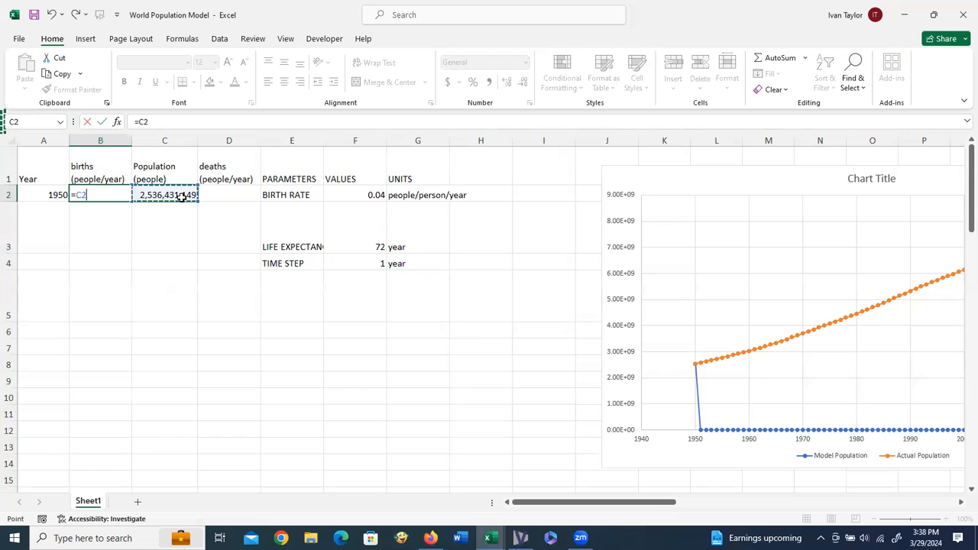
text(*)
click(356, 229)
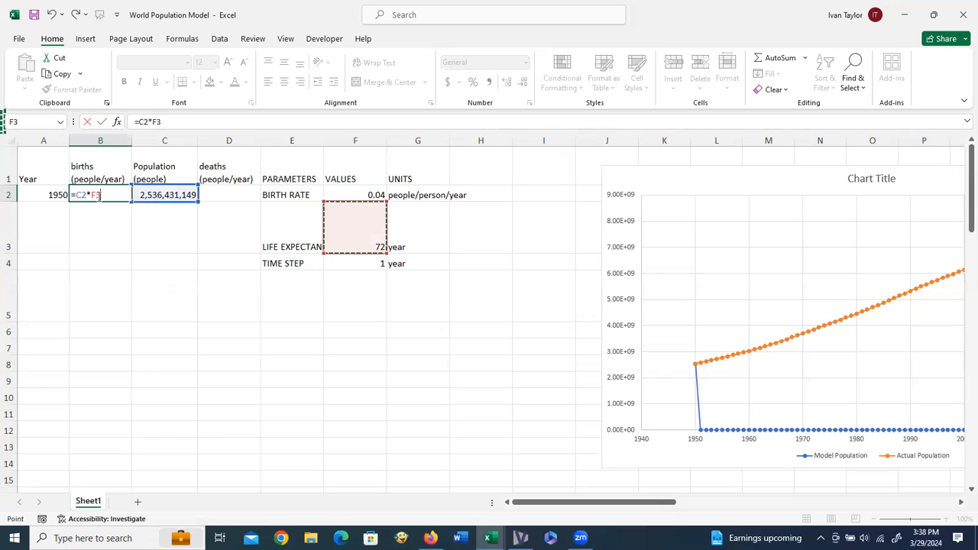
click(104, 195)
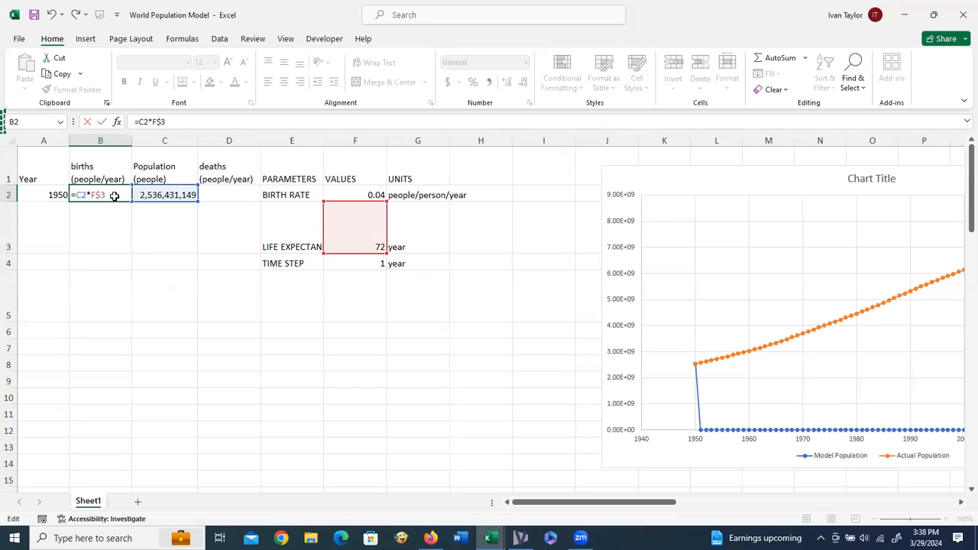
key(Return)
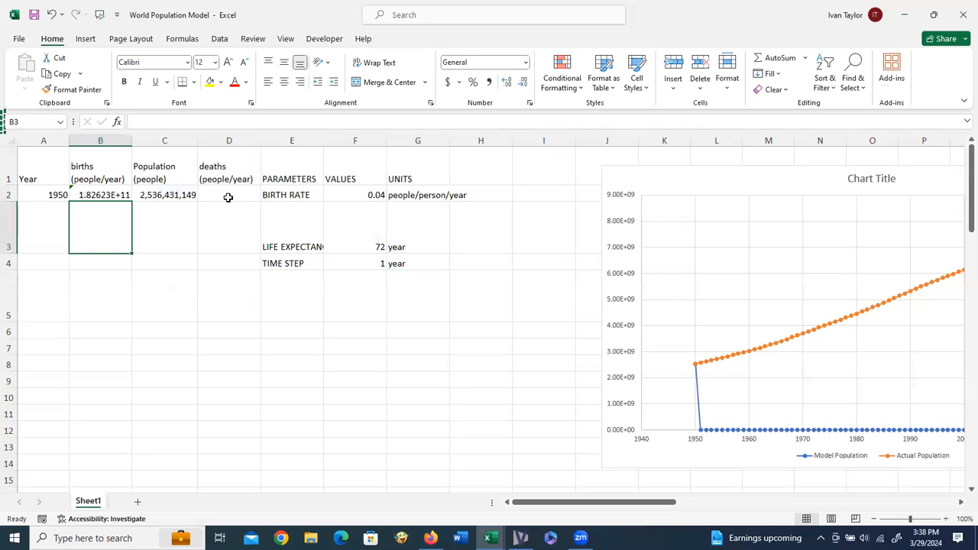
Step: Enter the formula =C$2/F$3 in the first deaths cell, D2, dividing population by life expectancy
click(228, 197)
text(=)
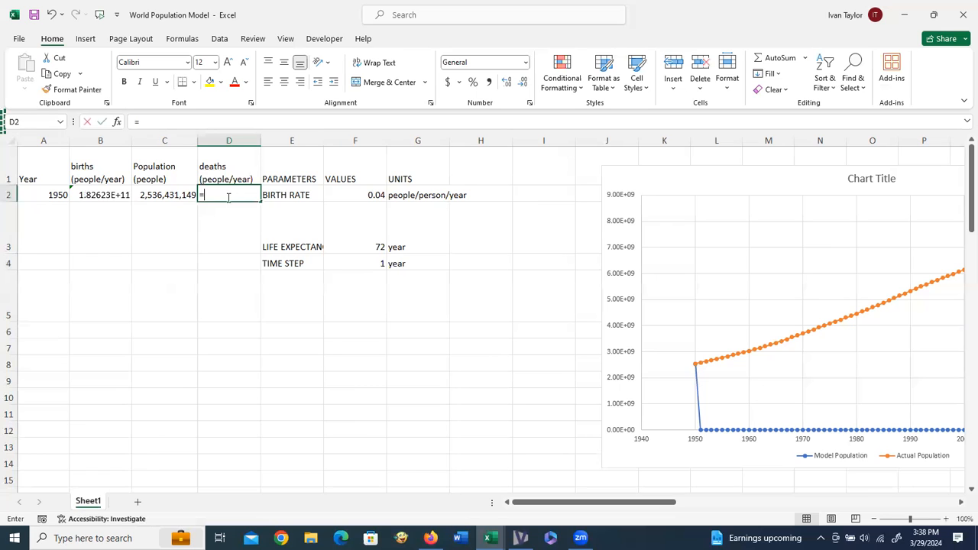
click(176, 195)
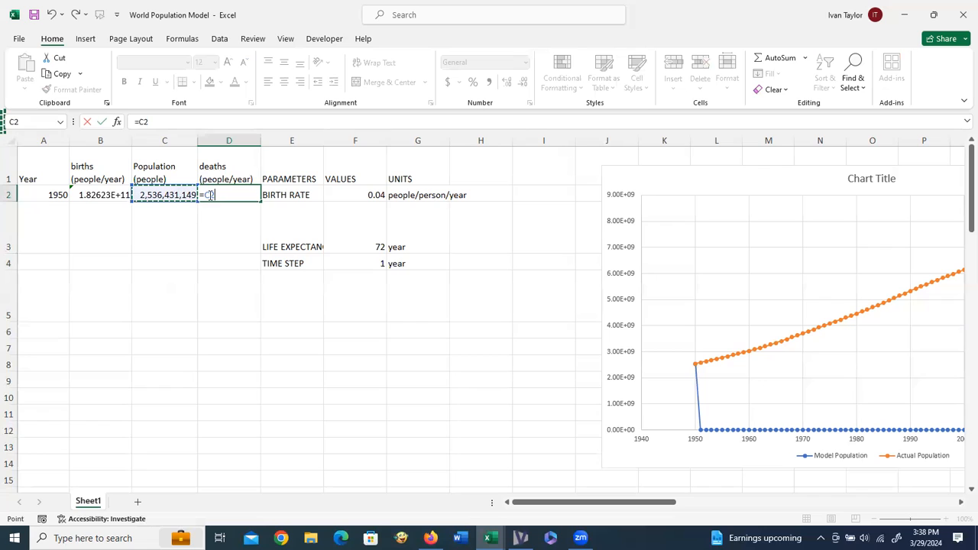
click(214, 196)
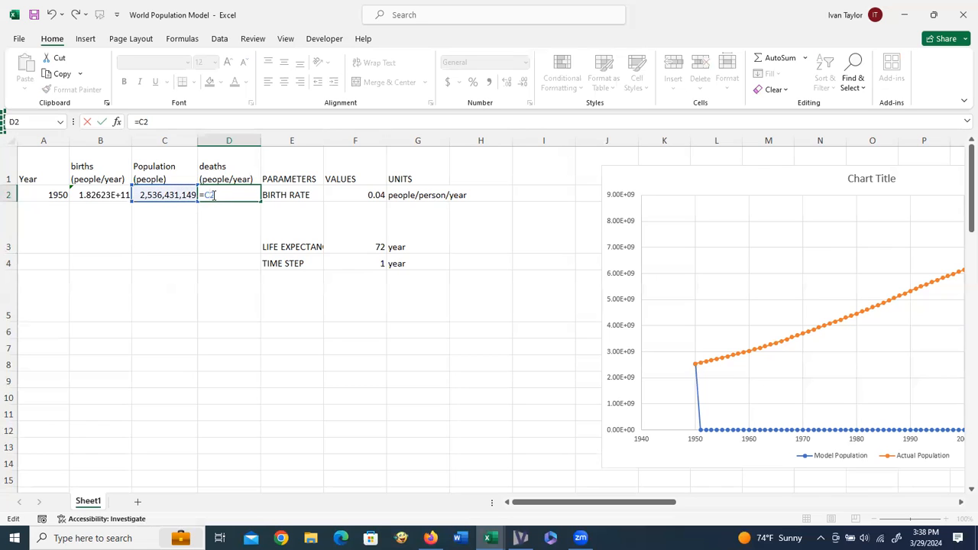
text($2/)
click(372, 250)
key(Left)
text($)
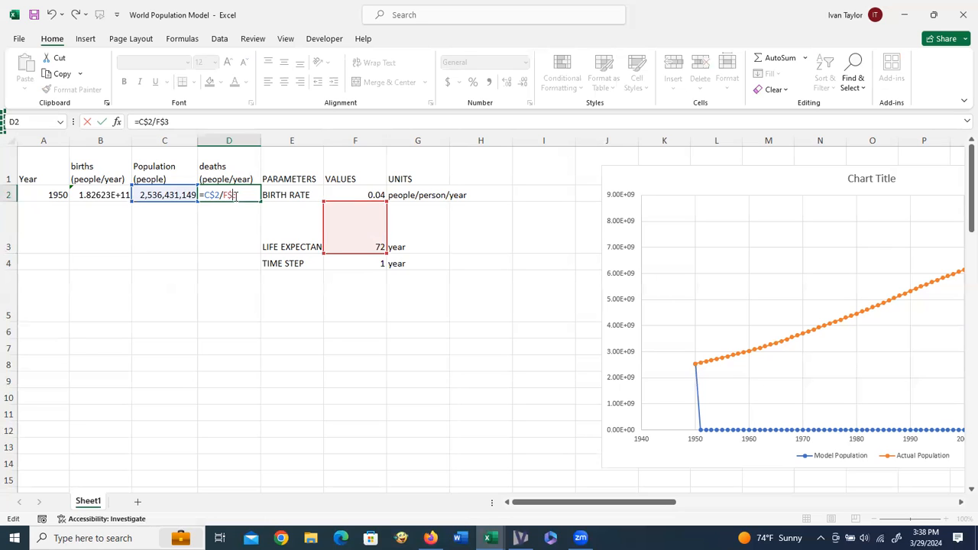
key(Return)
Step: Enter the formula =A2+F4 in A3 to advance the year by the time step
click(56, 214)
text(=)
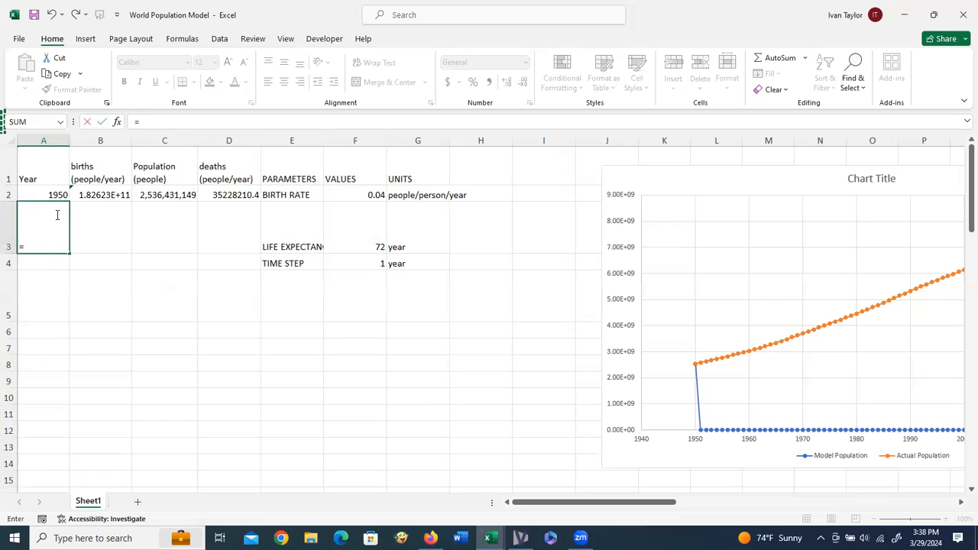
click(60, 196)
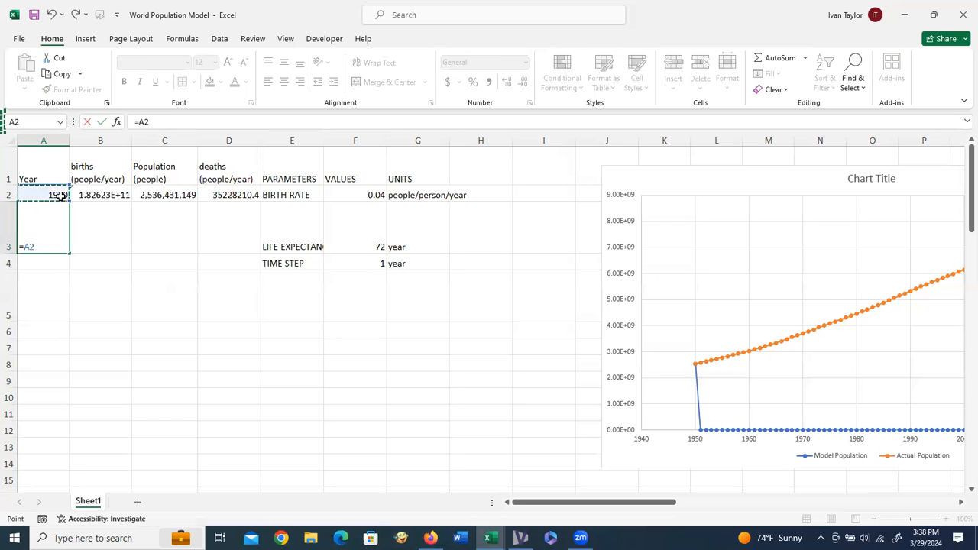
text(+)
click(361, 265)
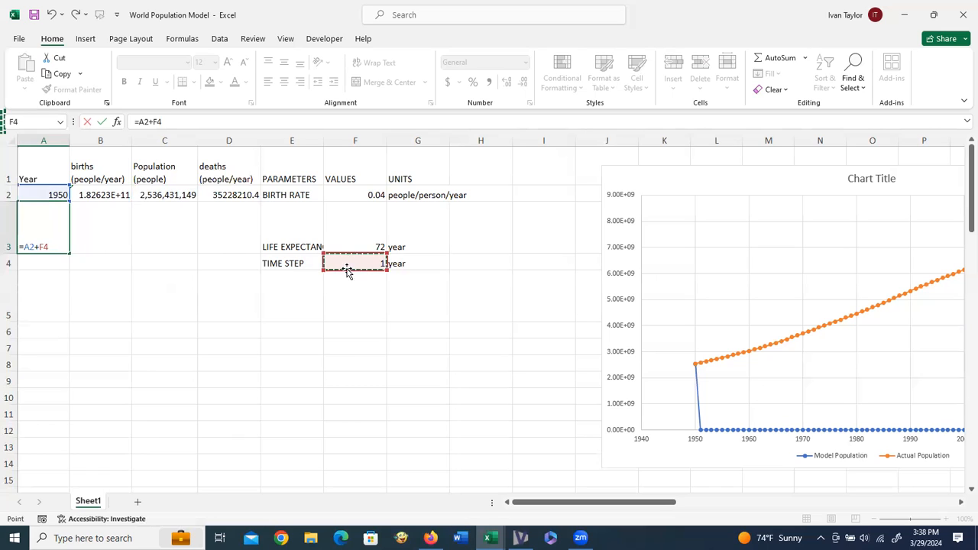
click(58, 241)
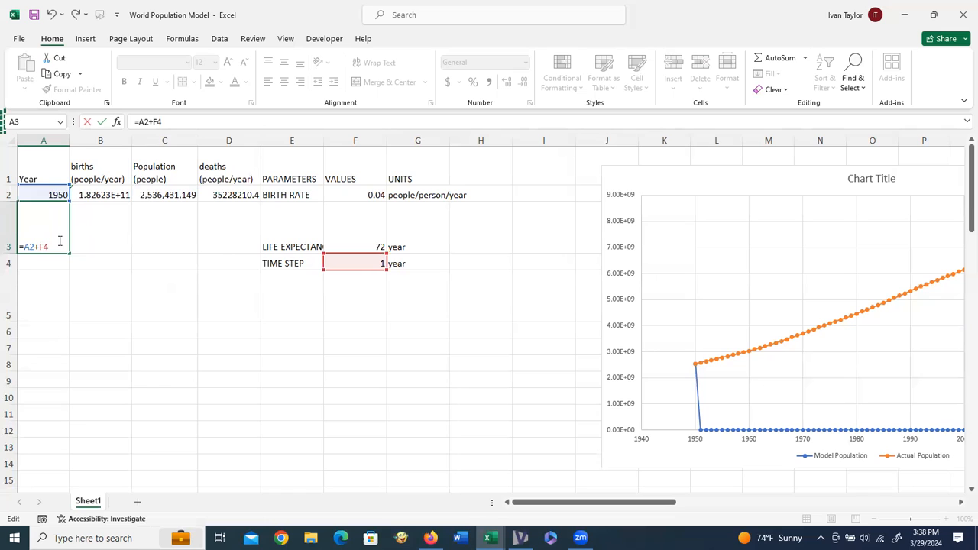
key(Return)
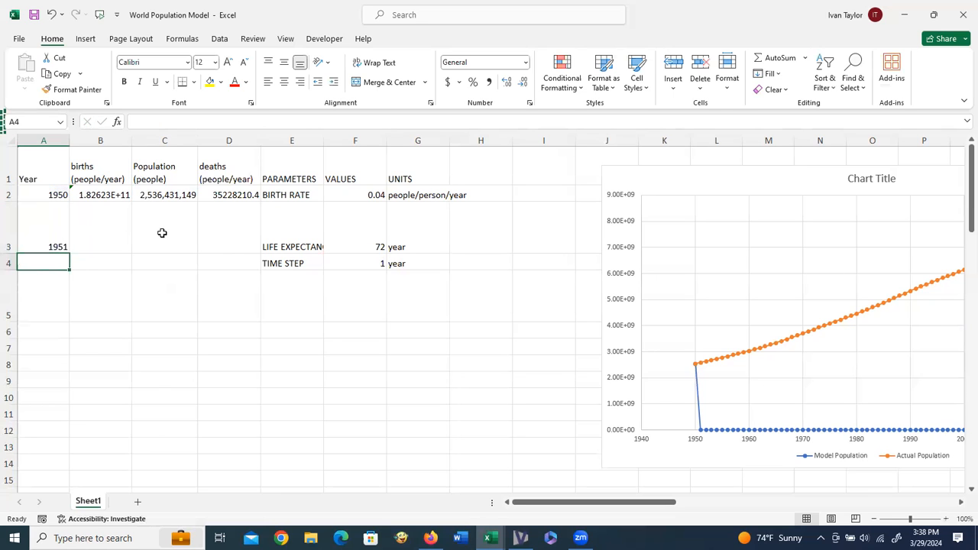
Step: Build the population formula =C2+F4*(B2-D2 in C3, adding the time step times births minus deaths to the previous population
click(154, 239)
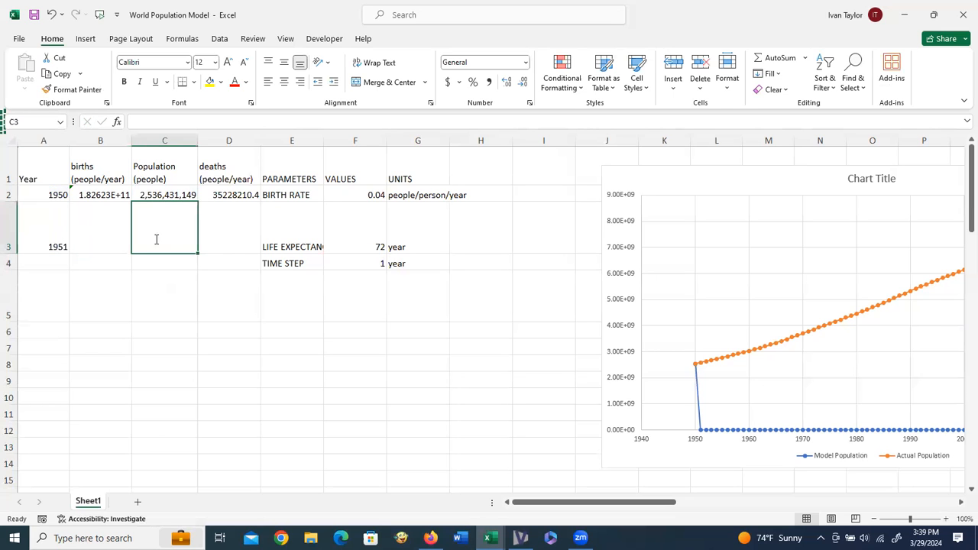
text(=)
click(154, 193)
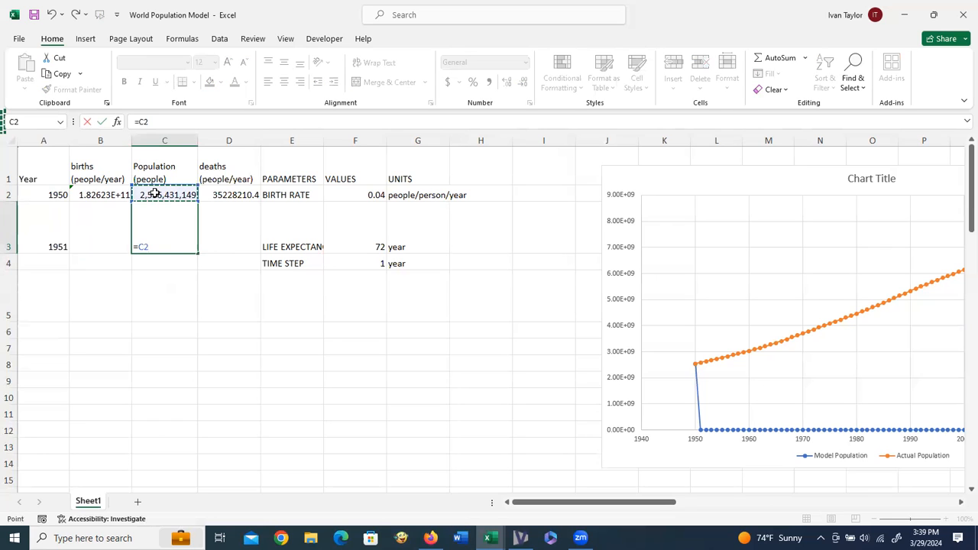
text(+)
click(360, 268)
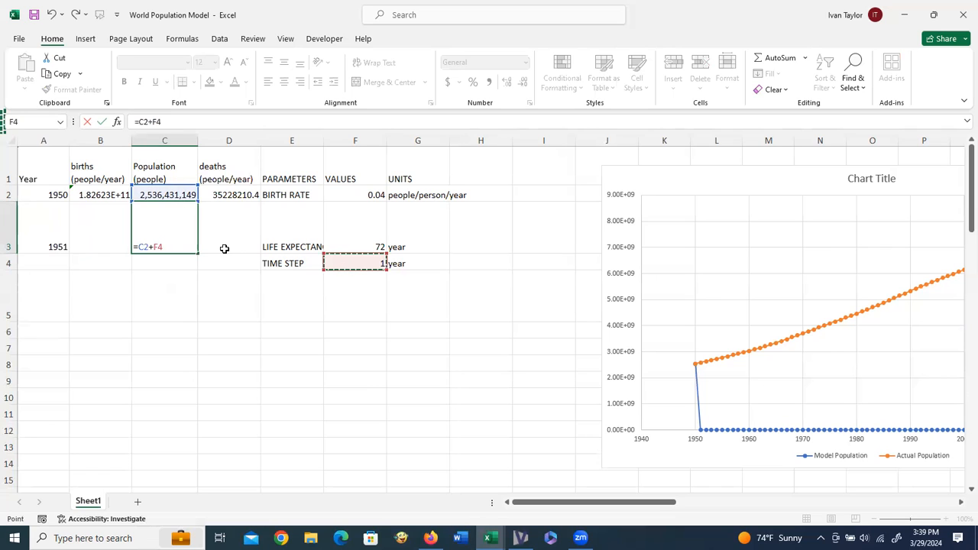
text(*()
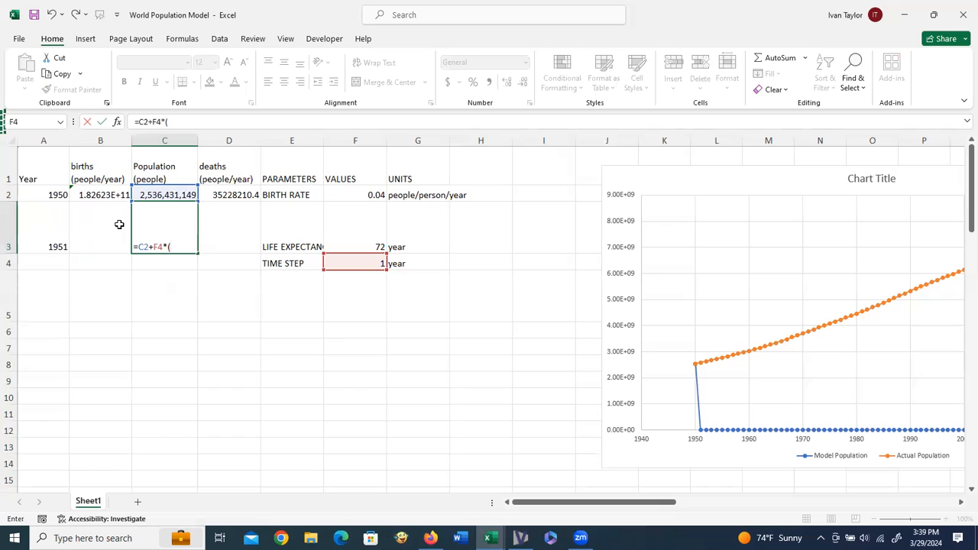
click(110, 196)
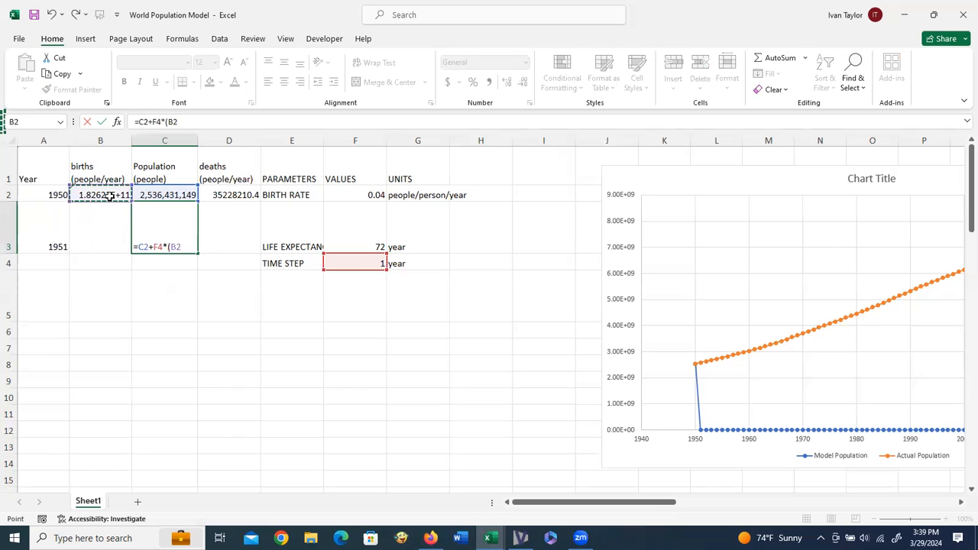
text(-)
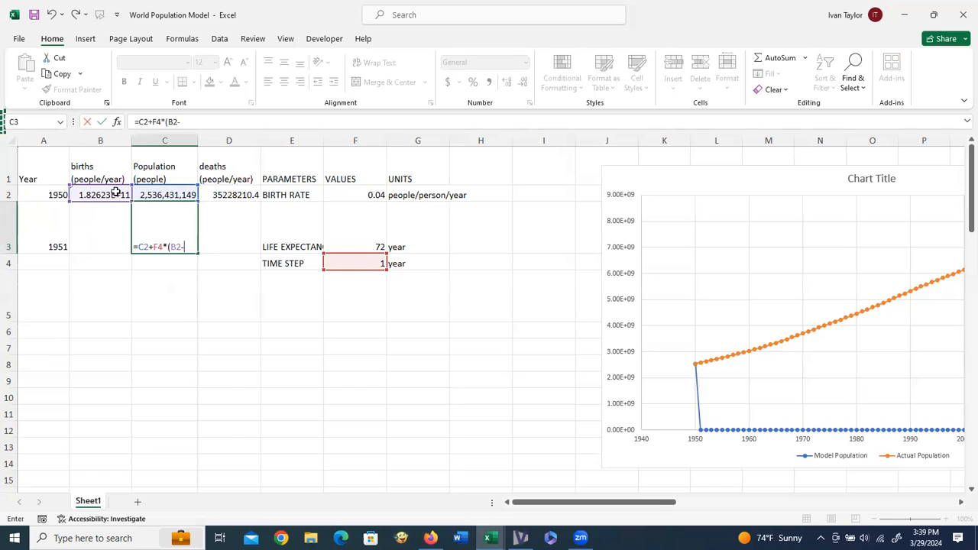
click(236, 198)
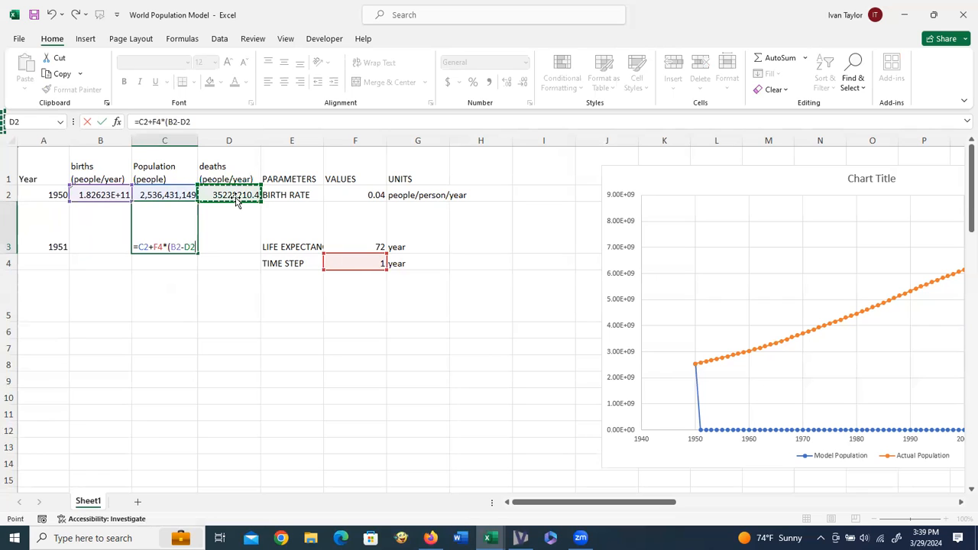
Step: Complete the 1951 population formula in C3 as =C2+F$4*(B2-D2), with the time step's row fixed
text())
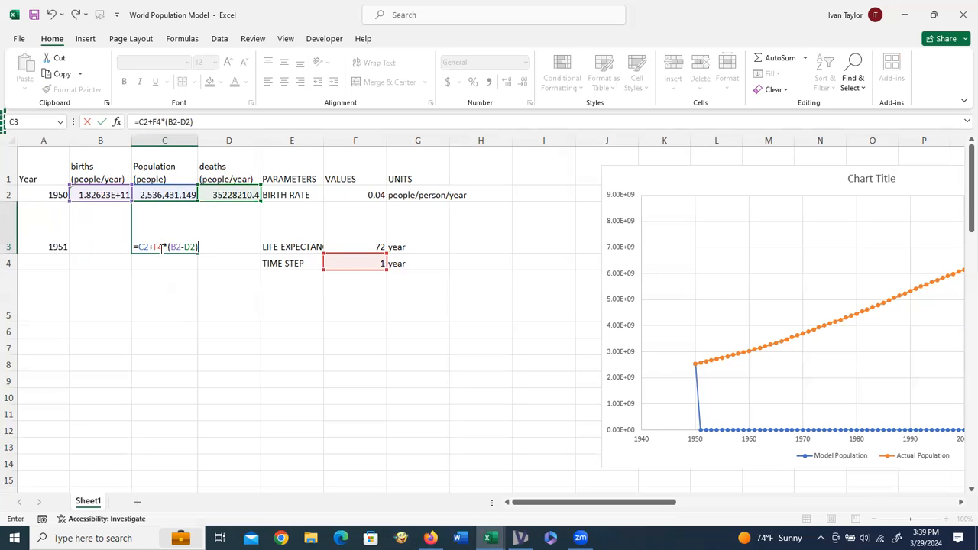
click(158, 247)
text($)
key(Return)
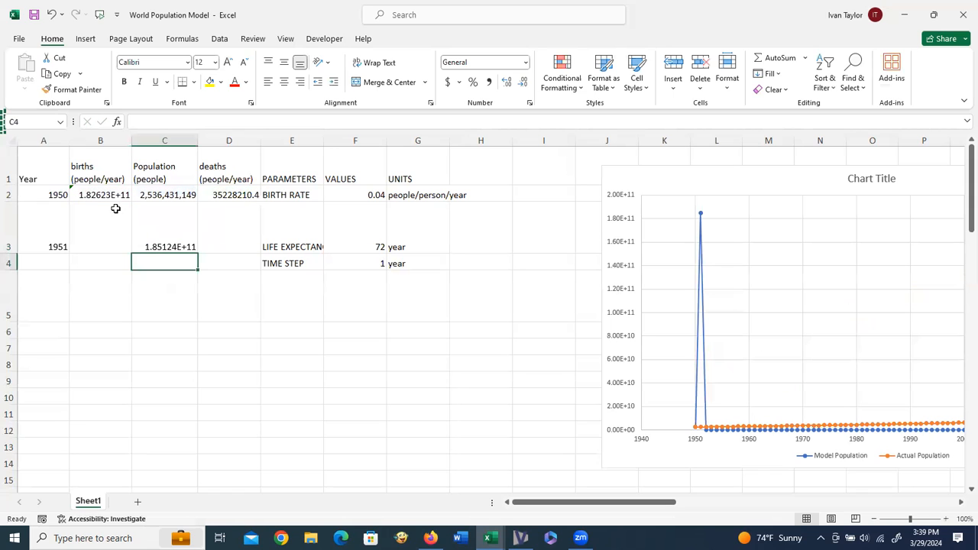
Step: Copy the 1950 births and deaths formulas from B2 and D2 into B3 and D3 for 1951
click(118, 201)
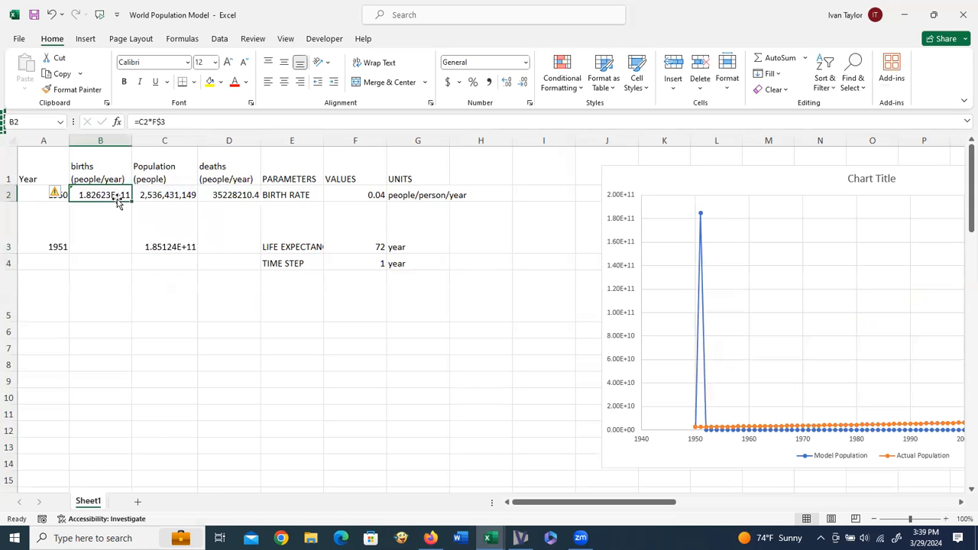
key(ctrl+c)
click(106, 227)
key(ctrl+v)
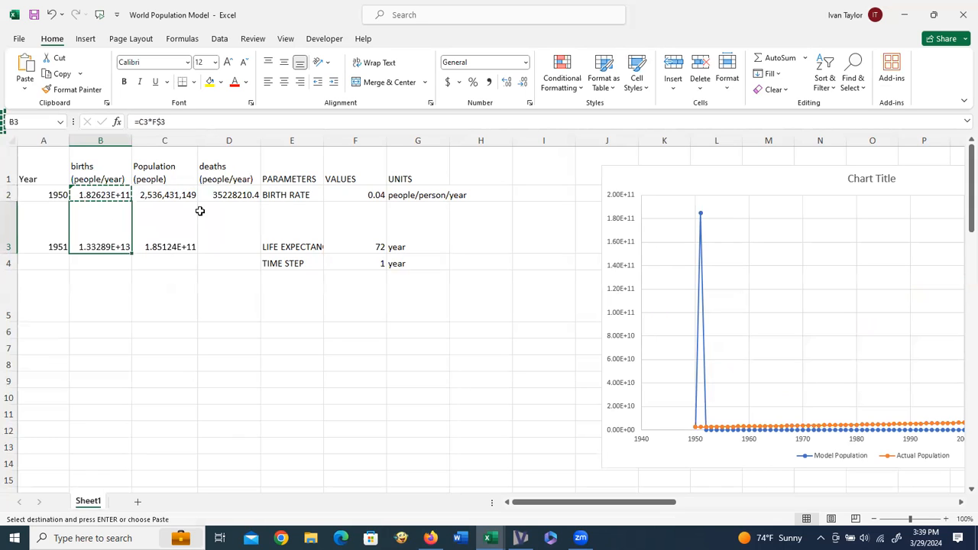
click(215, 195)
key(ctrl+c)
click(235, 239)
key(ctrl+v)
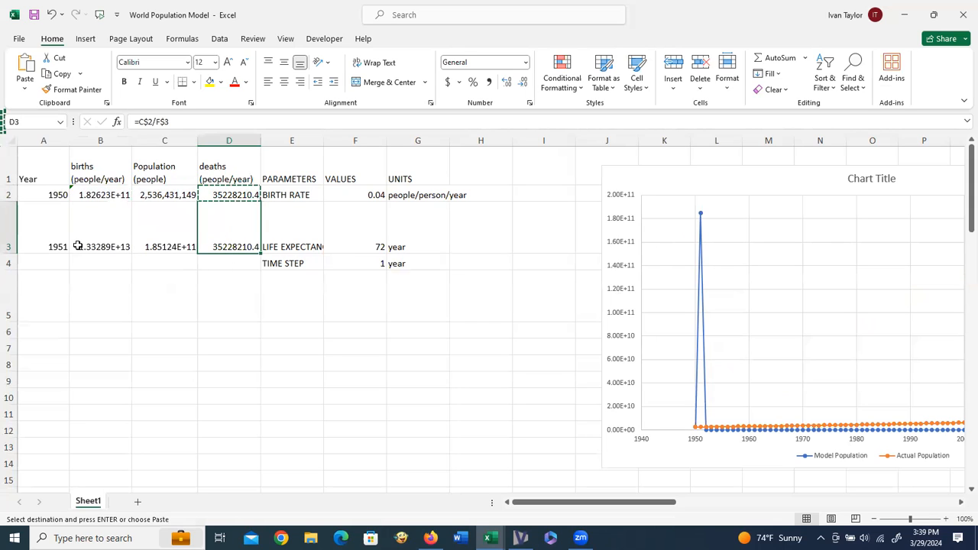
Step: Copy the 1951 row of formulas, A3:D3, down the sheet from row 4 to row 73
drag(57, 241, 223, 239)
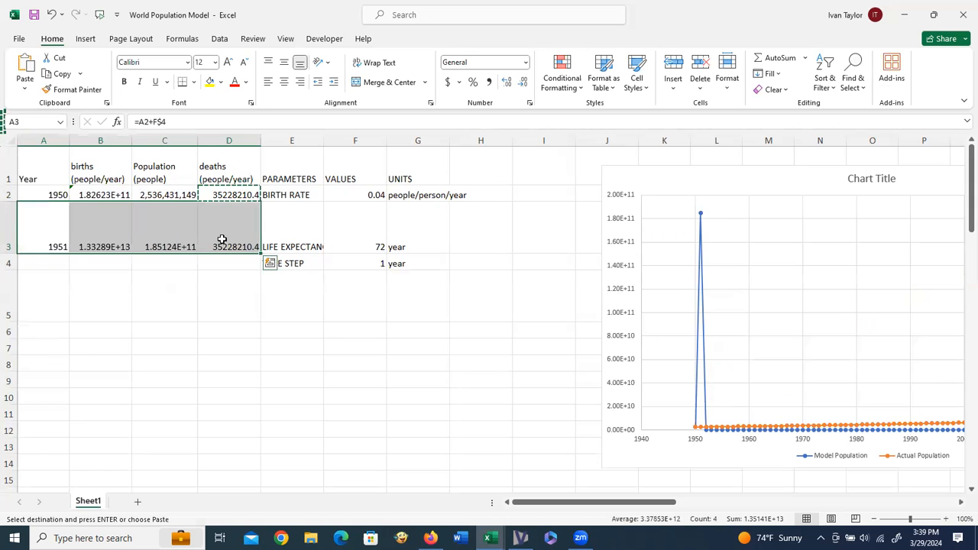
key(ctrl+c)
drag(54, 267, 57, 413)
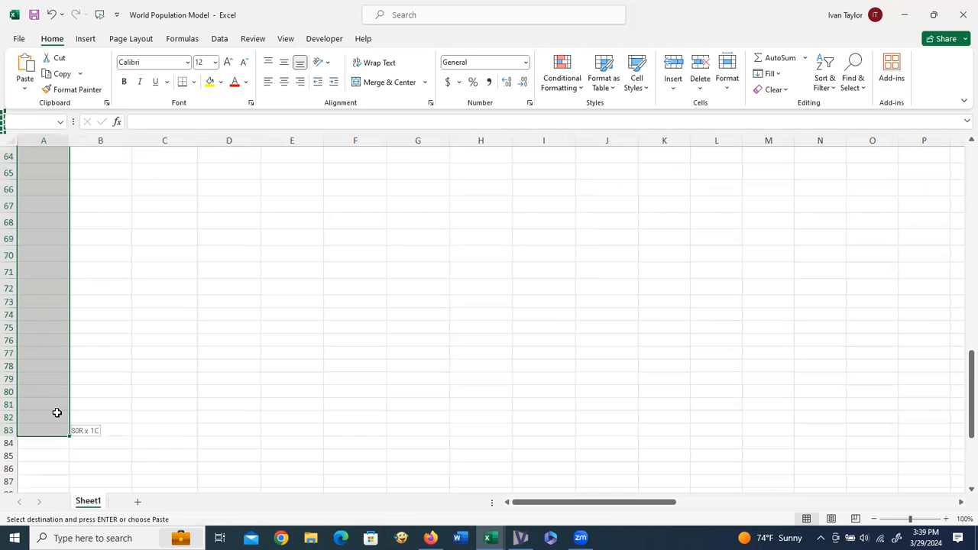
drag(50, 337, 55, 306)
key(ctrl+v)
Step: Clear the surplus 2021 row, A73:D73, so the model ends at 2020
scroll(55, 323, down, 10)
scroll(55, 323, down, 9)
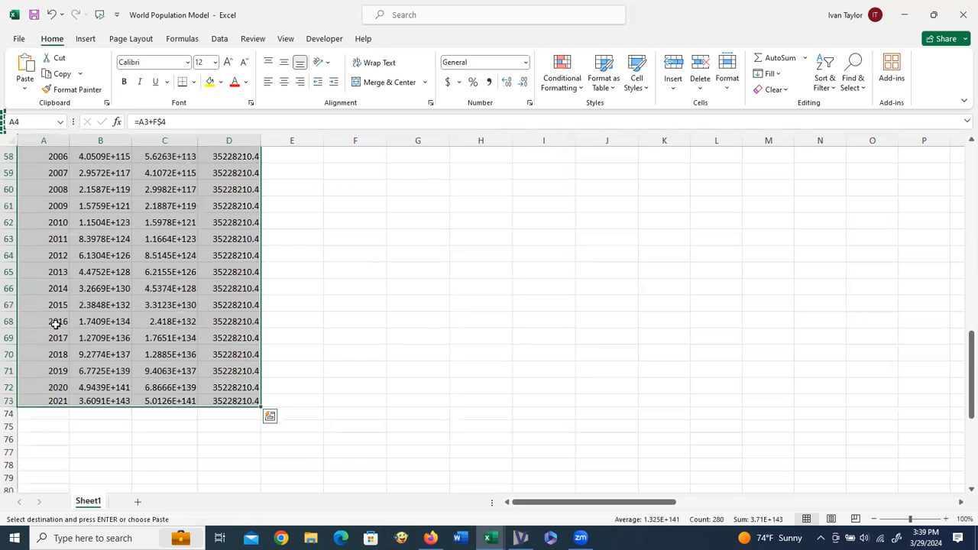
drag(59, 400, 218, 398)
key(Delete)
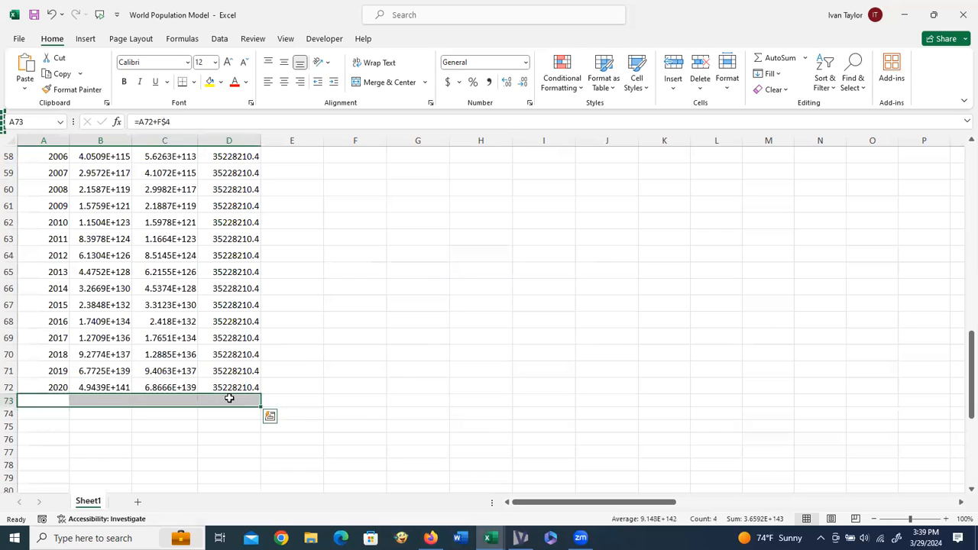
Step: Check the population chart and change the 1952 deaths formula in D4 to =C2/F$3, without the fixed row on C2
drag(523, 502, 960, 206)
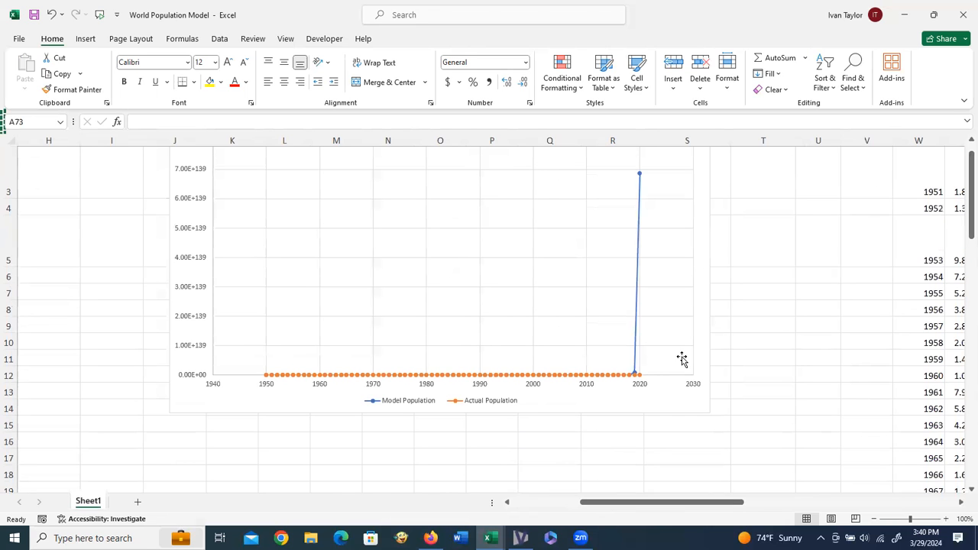
drag(638, 504, 570, 507)
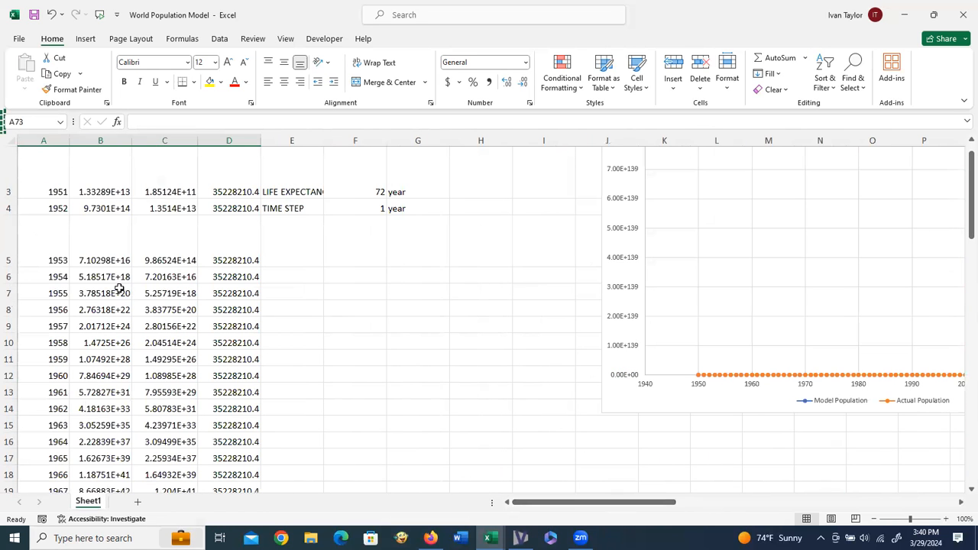
click(100, 215)
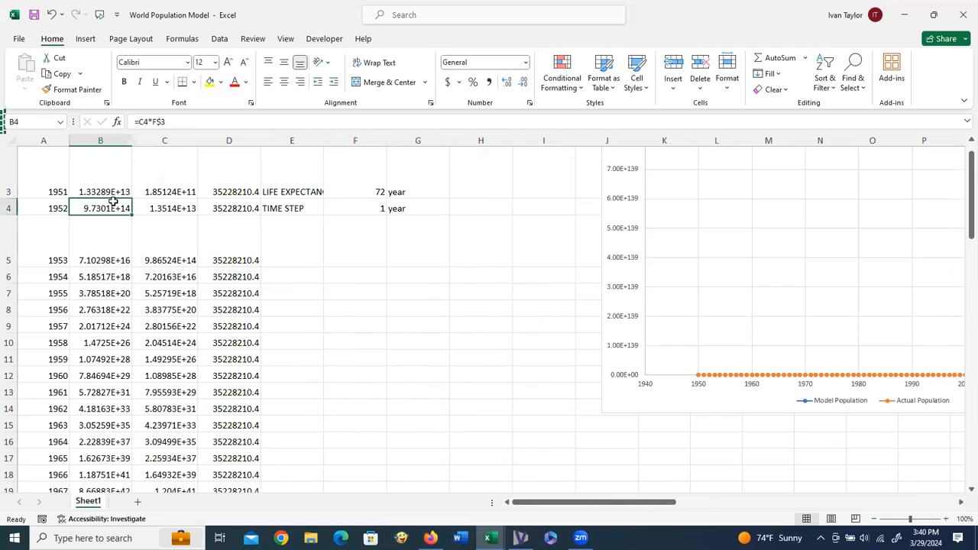
click(222, 212)
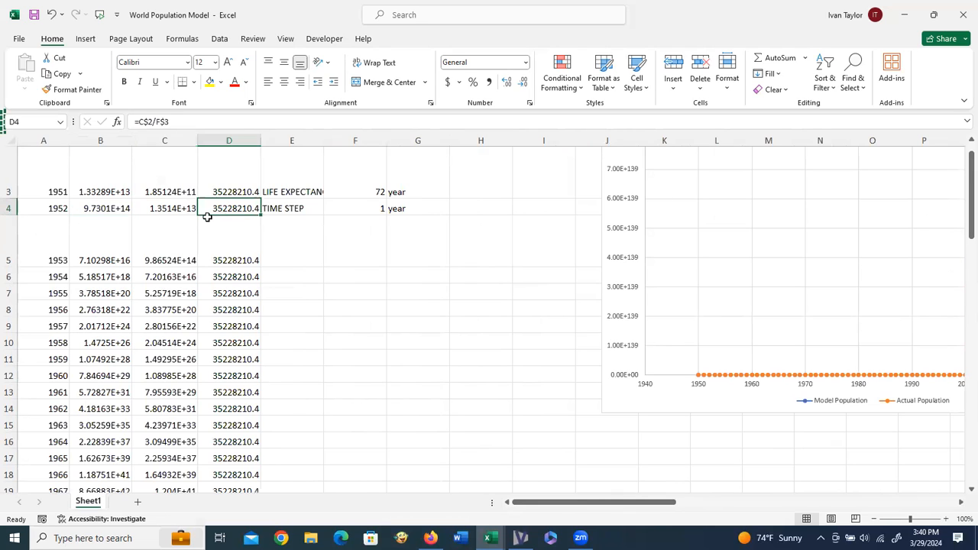
click(149, 123)
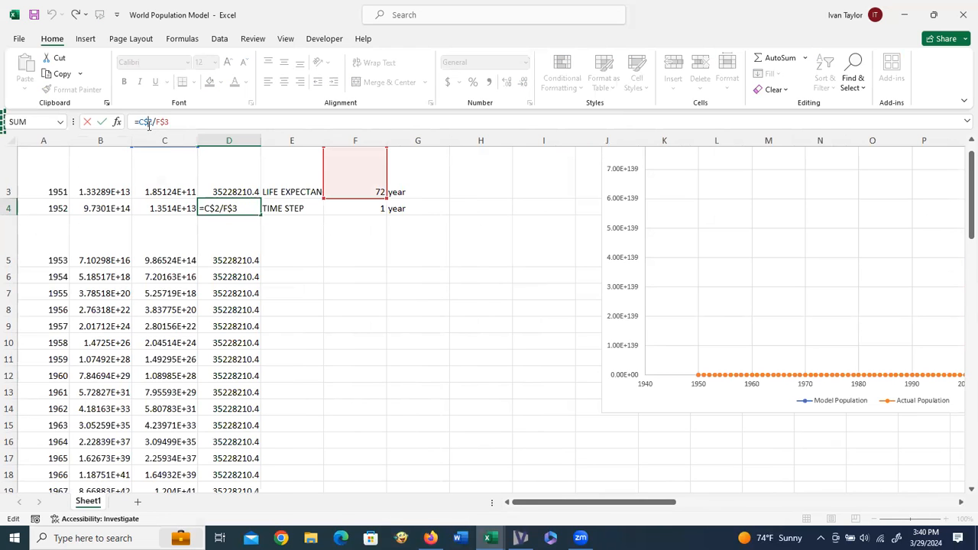
key(BackSpace)
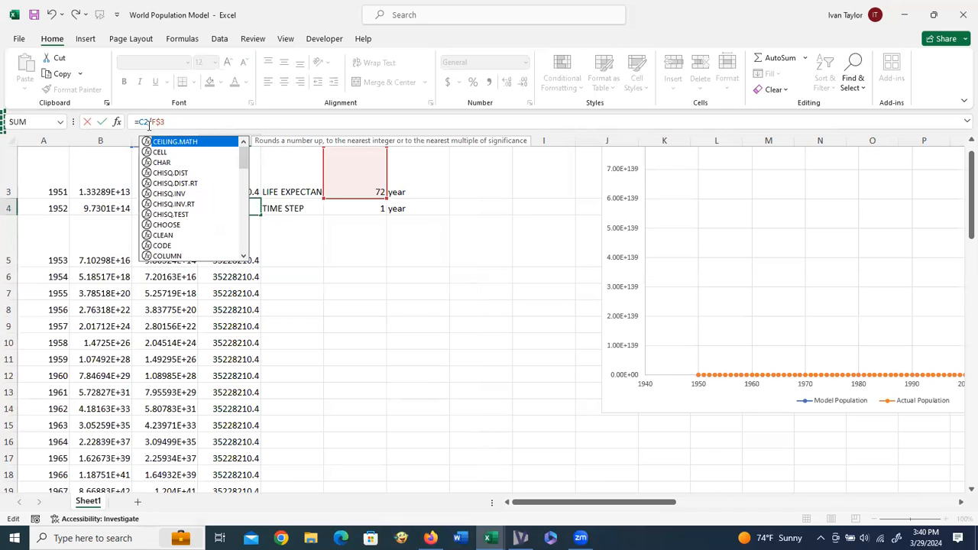
key(Return)
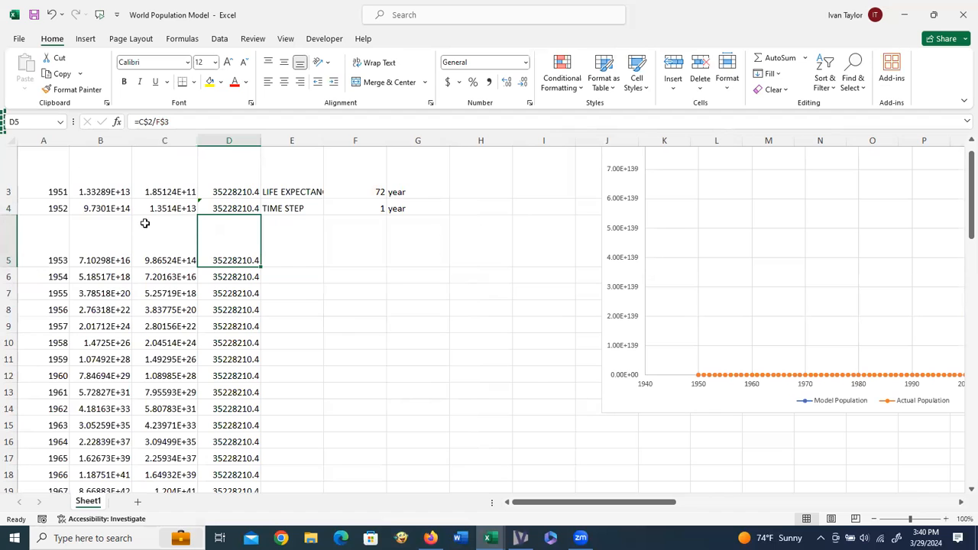
Step: Check the births and population formulas, and change the 1950 deaths formula in D2 to =C2/F$3
click(111, 220)
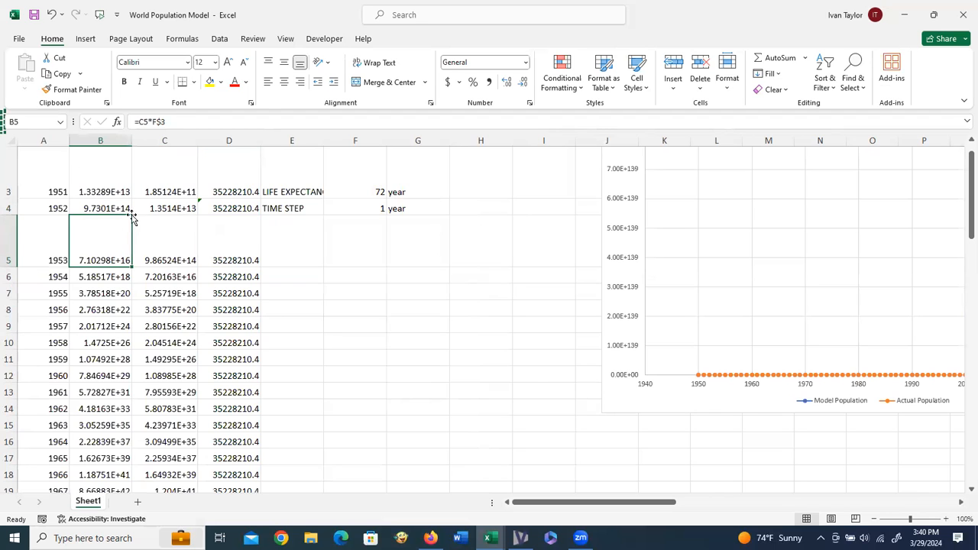
click(121, 208)
scroll(121, 208, up, 1)
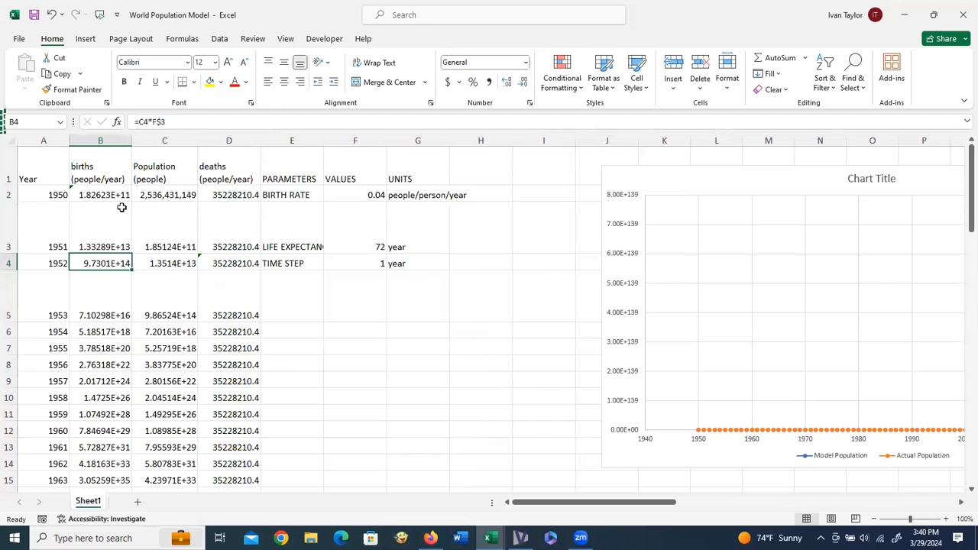
click(120, 208)
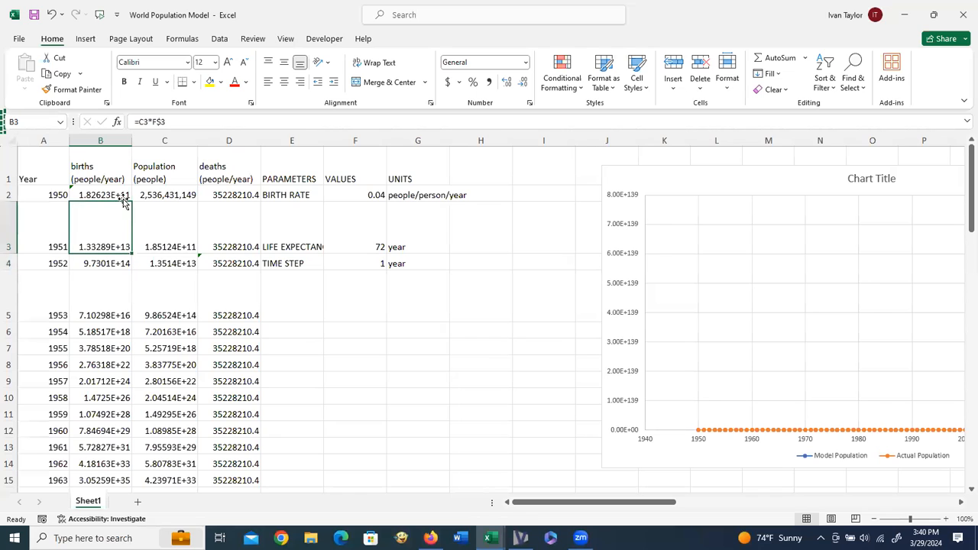
click(119, 195)
click(160, 204)
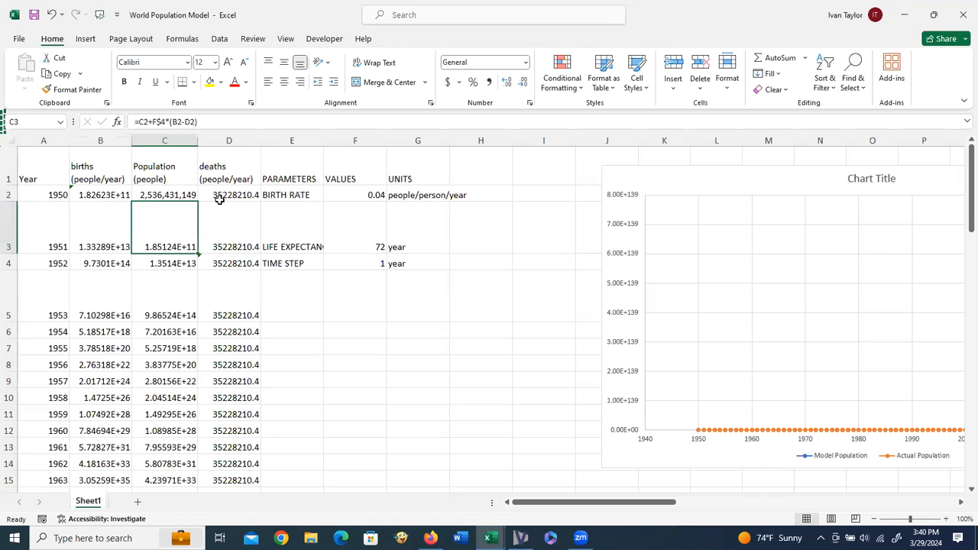
click(219, 197)
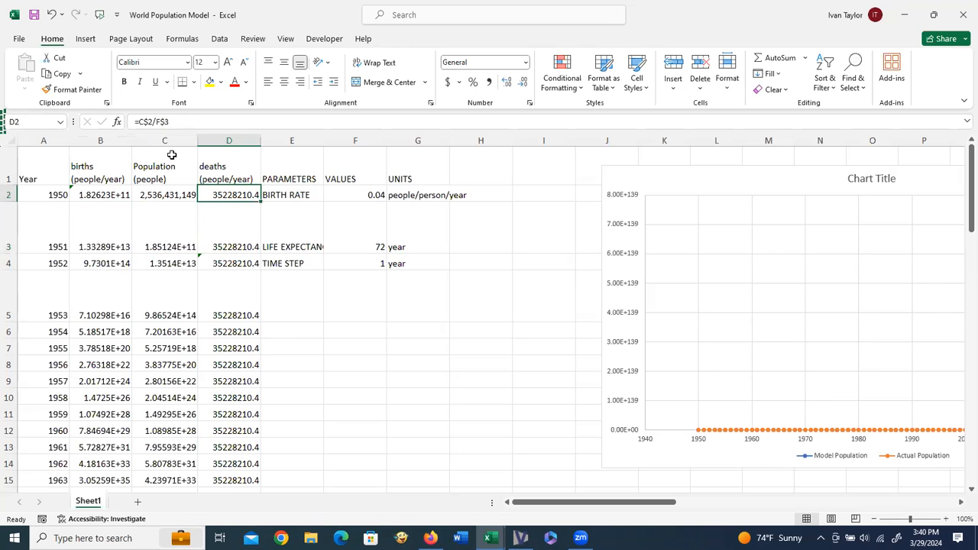
click(151, 122)
key(BackSpace)
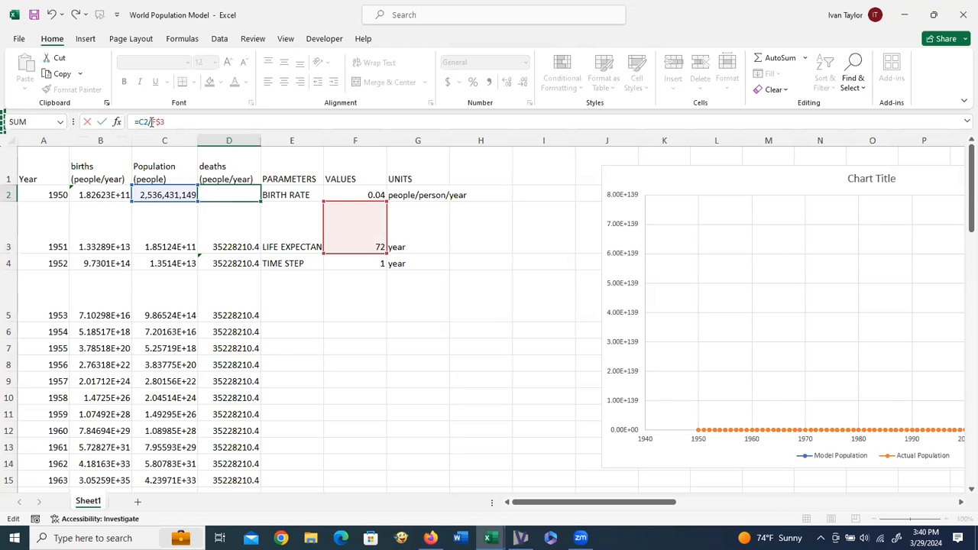
key(Return)
Step: Copy the 1950 births formula and the corrected deaths formula again into the 1951 row, B3 and D3
click(118, 194)
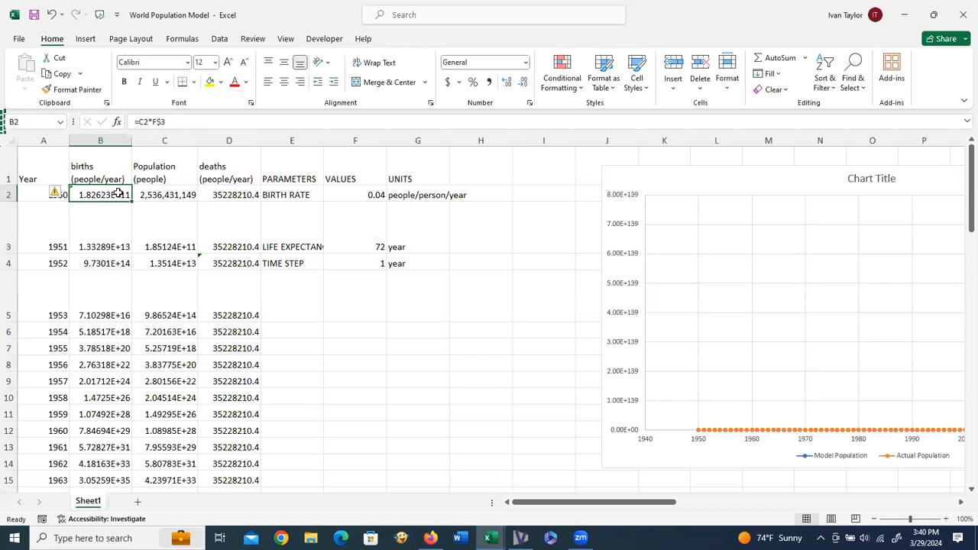
key(ctrl+c)
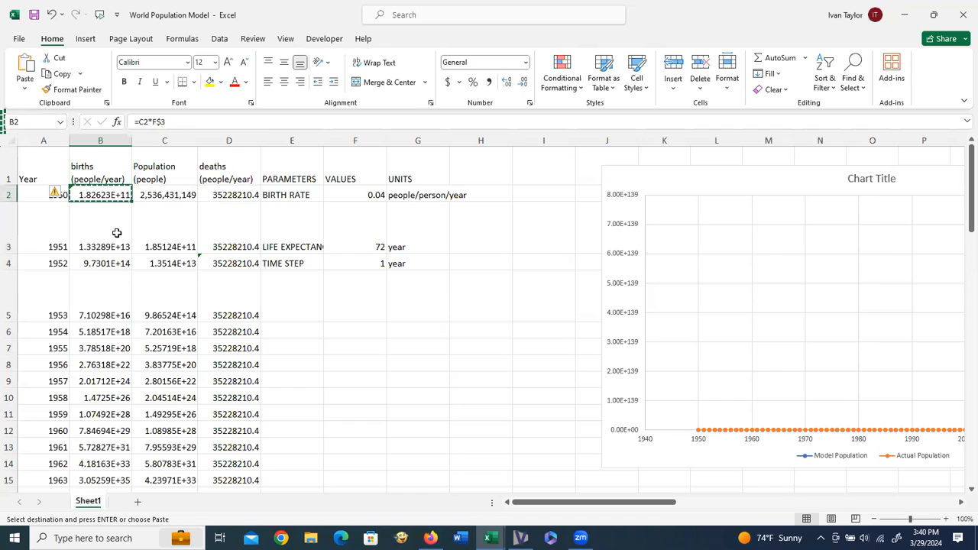
click(120, 243)
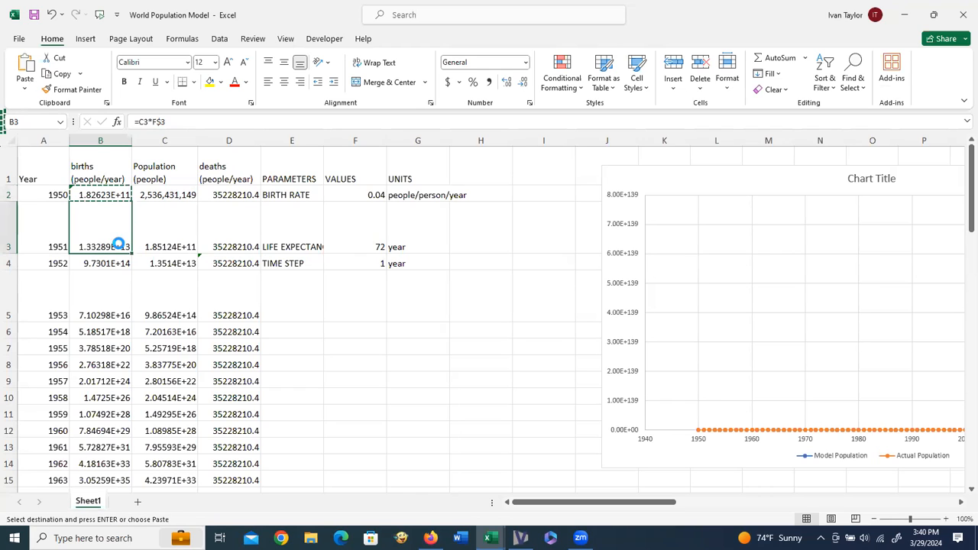
click(239, 197)
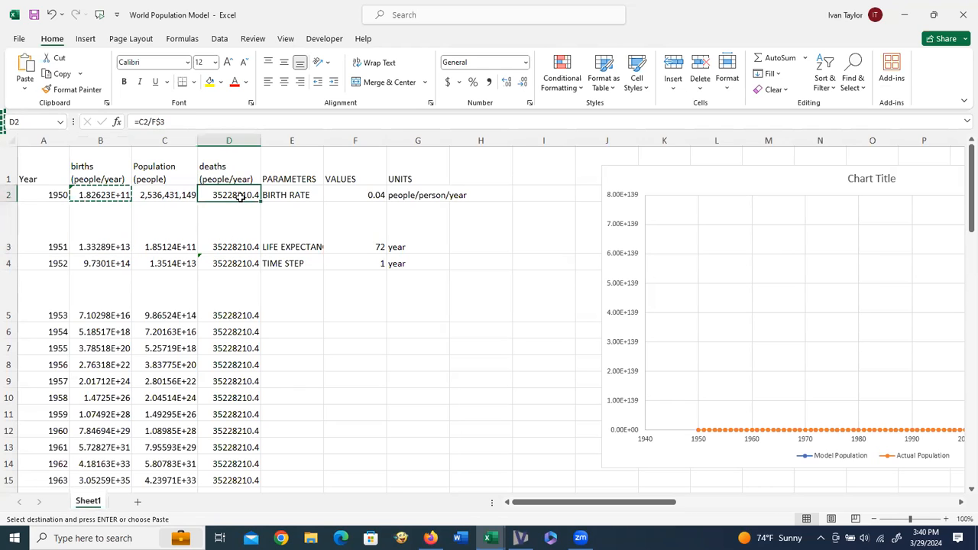
key(ctrl+c)
click(237, 238)
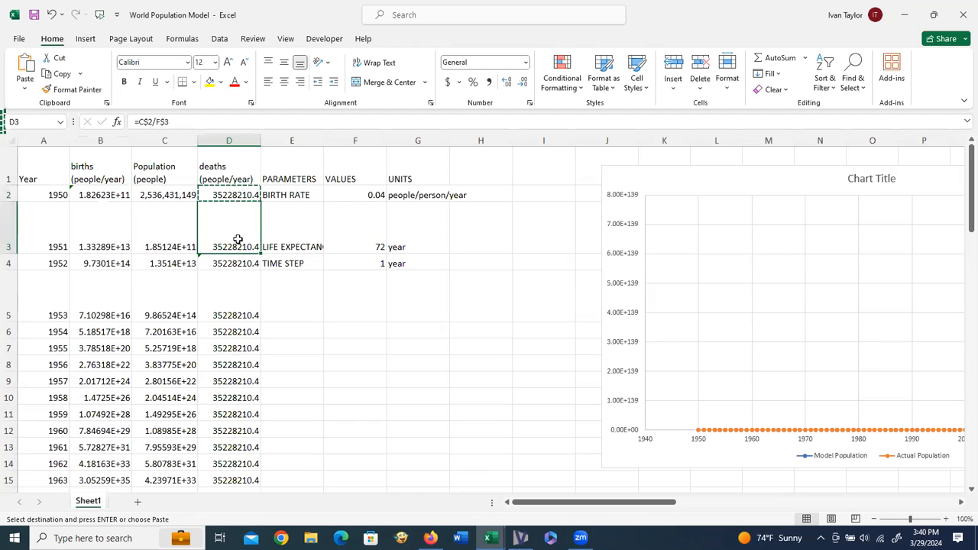
key(ctrl+v)
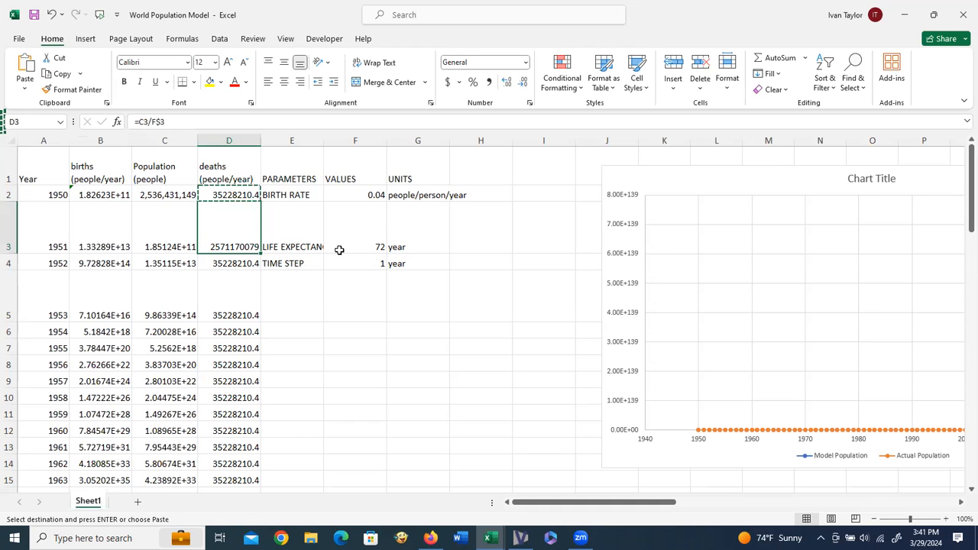
Step: Correct the 1950 births formula in B2 to =C2*F$2 so that it uses the birth rate
click(241, 196)
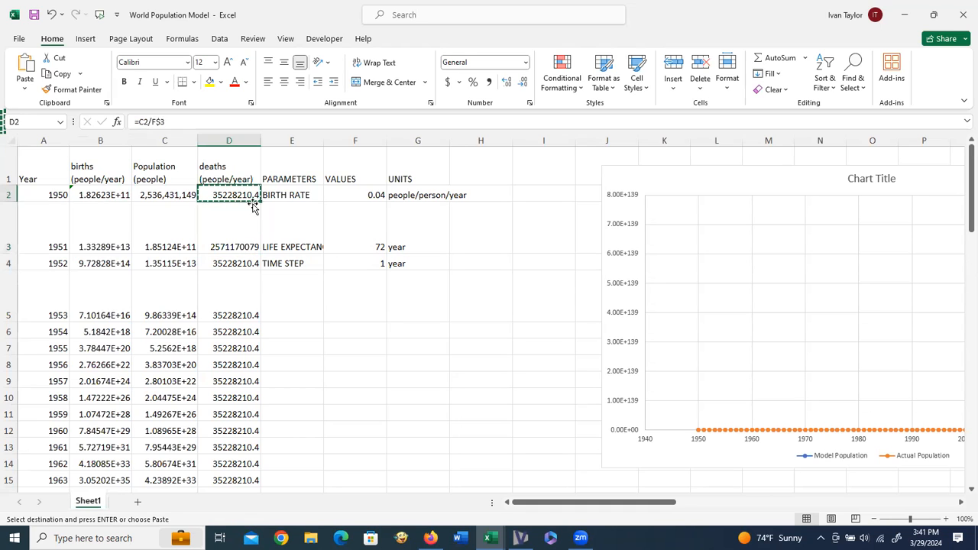
click(354, 249)
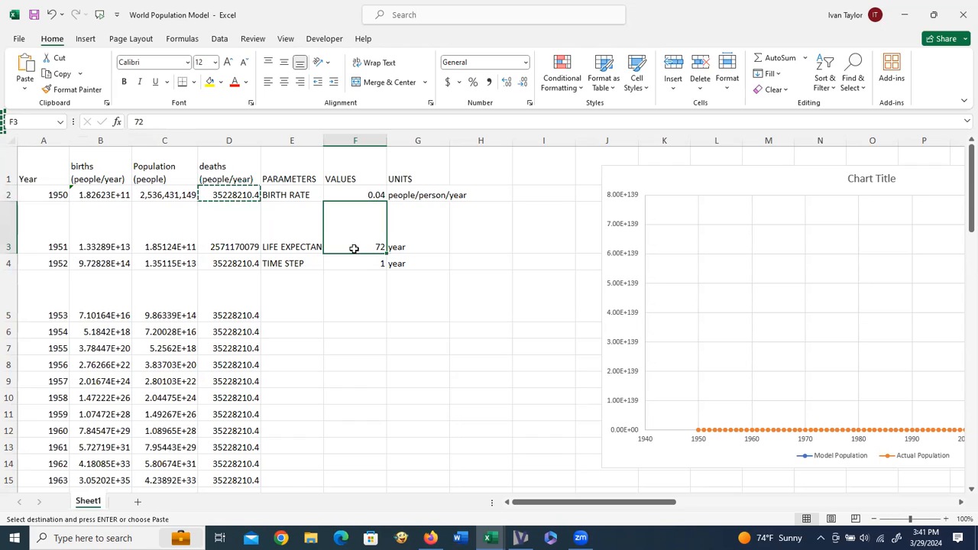
click(114, 197)
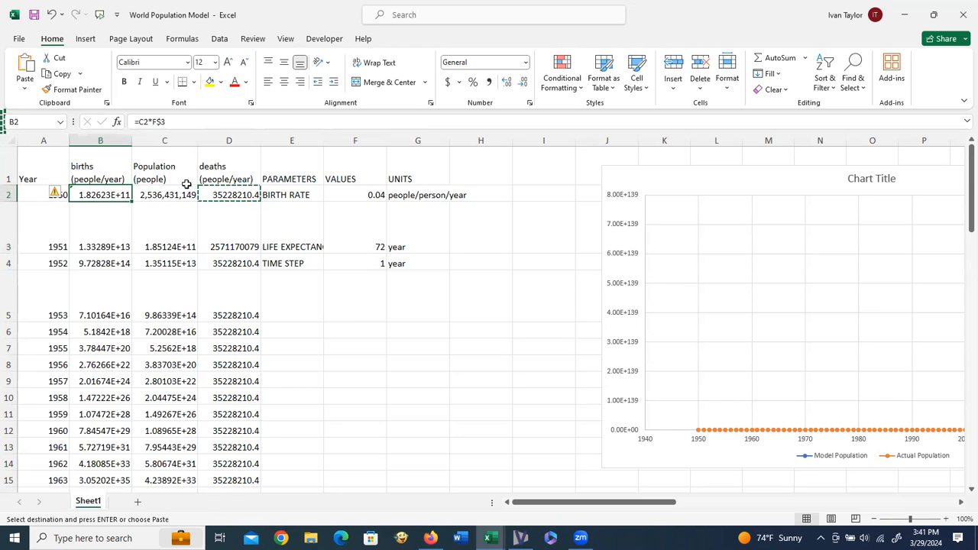
click(166, 122)
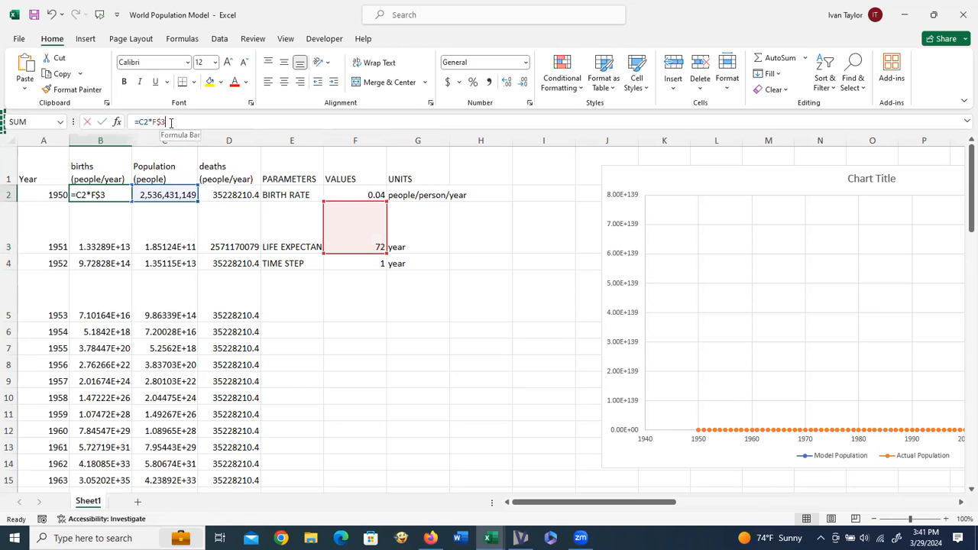
key(BackSpace)
text(2)
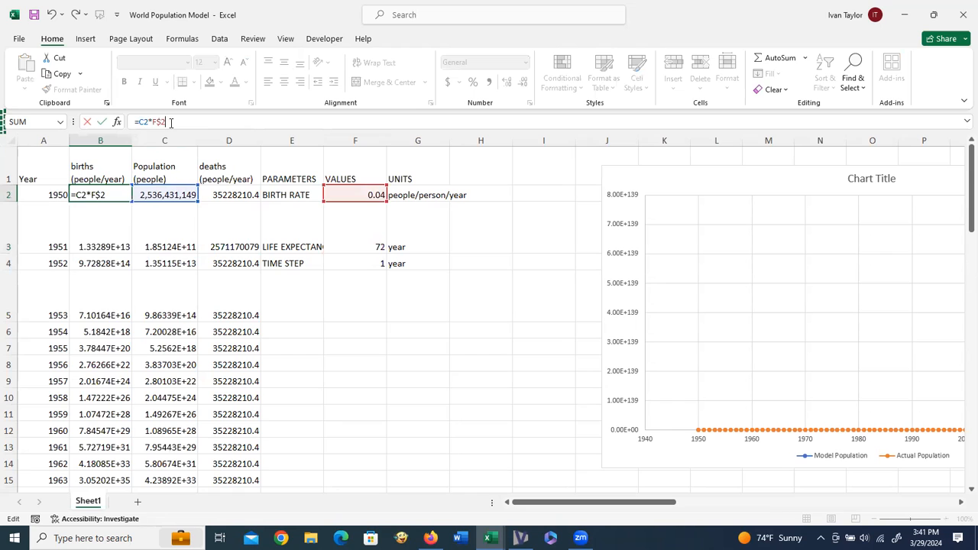
key(Return)
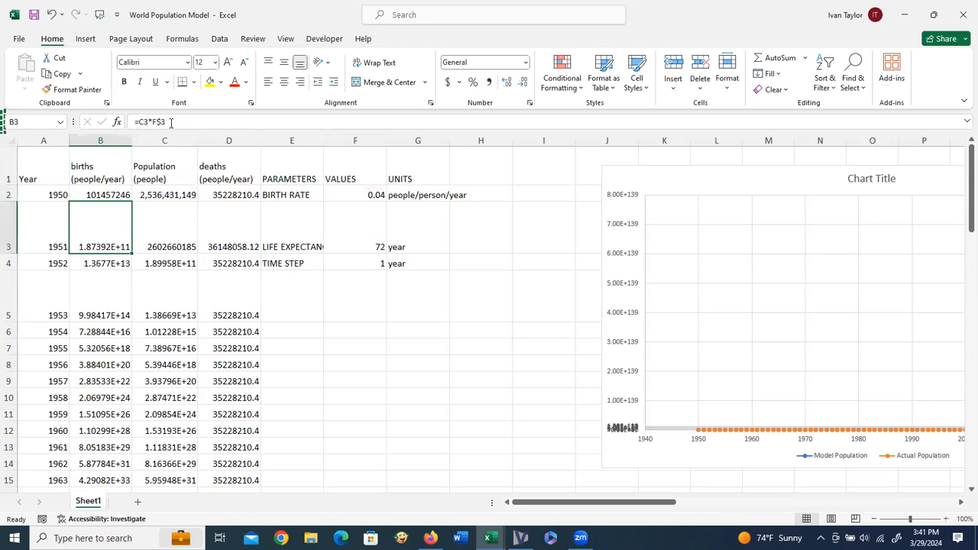
Step: Copy the corrected births formula from B2 into B3 for 1951
click(99, 194)
key(ctrl+c)
click(95, 236)
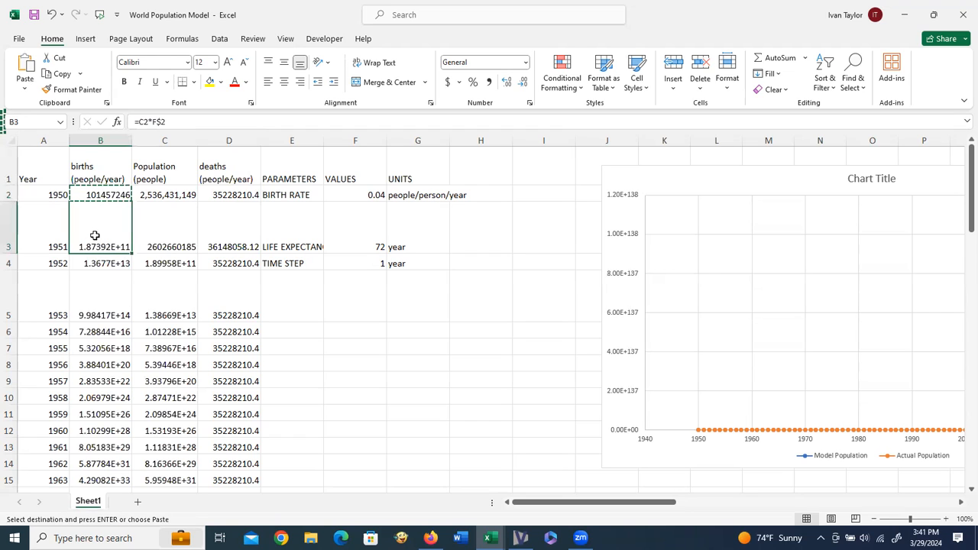
key(ctrl+v)
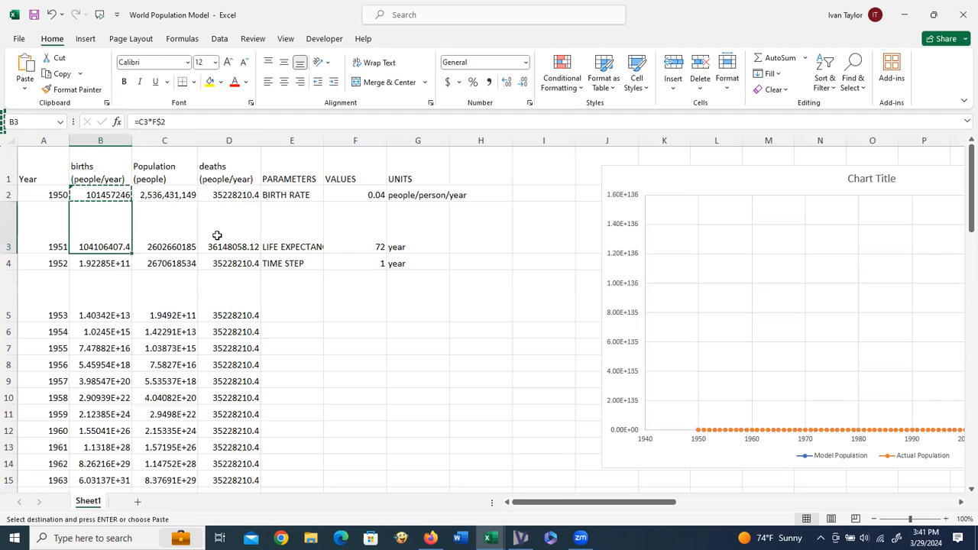
Step: Copy the 1951 row A3:D3 and paste its formulas over the rows for 1952 to 2020, A4:D72
click(217, 235)
click(40, 228)
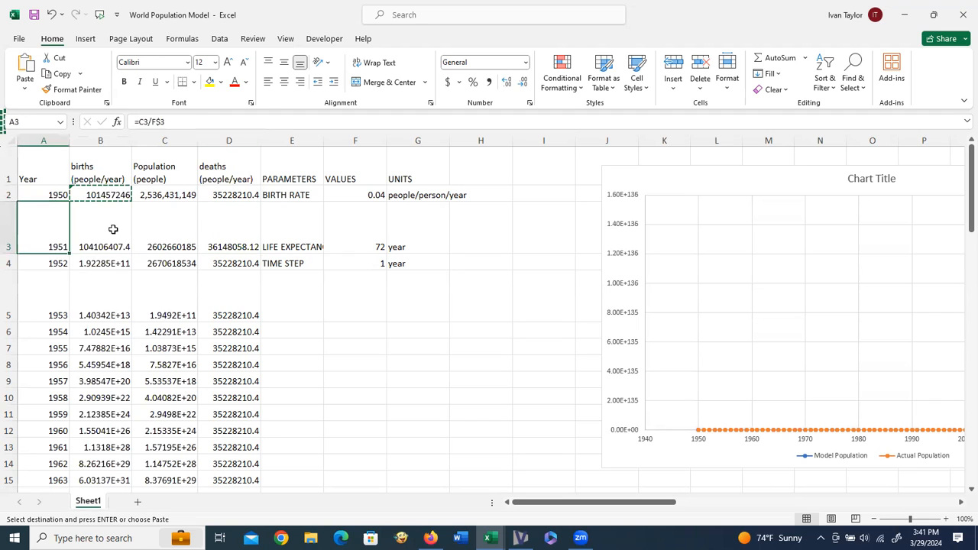
drag(207, 223, 229, 225)
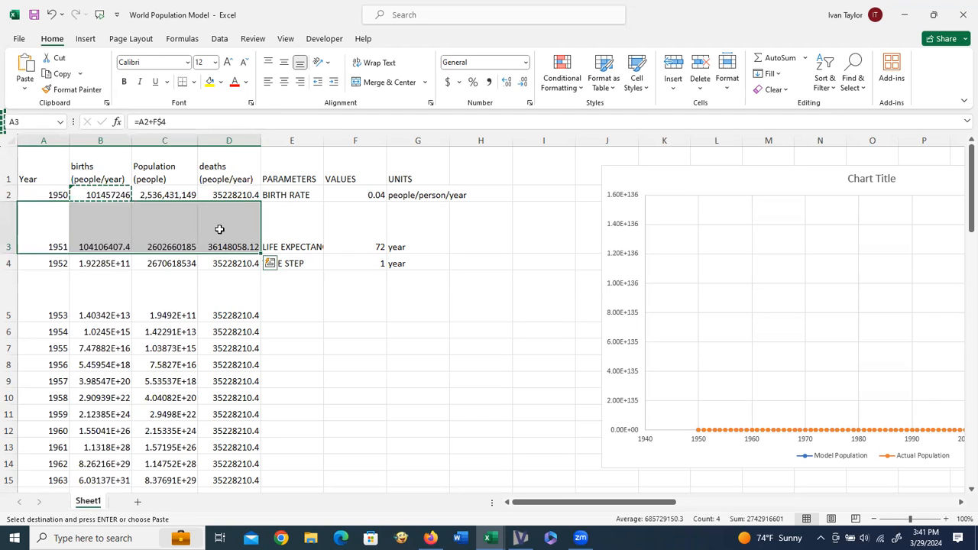
key(ctrl+c)
click(46, 262)
drag(56, 498, 54, 438)
key(ctrl+v)
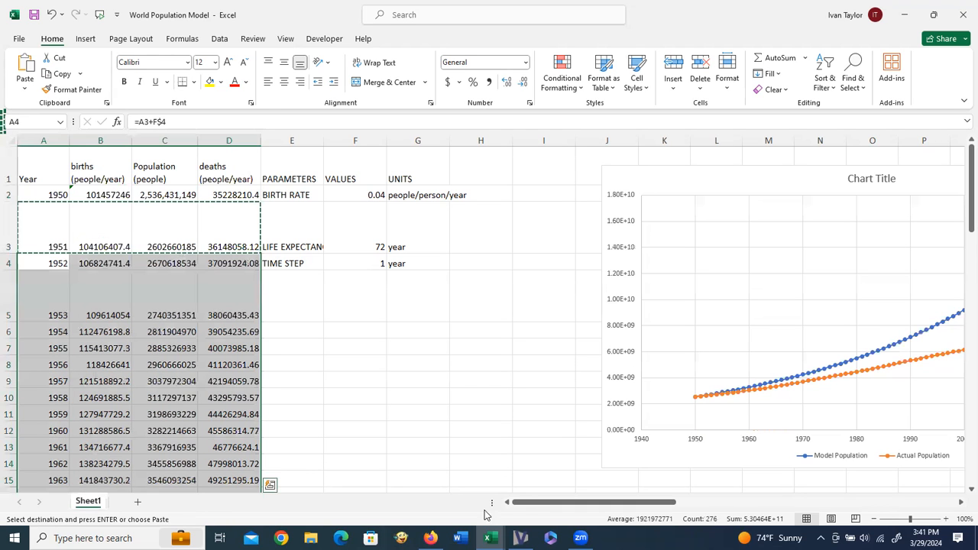
Step: Compare the model and actual population curves, and check the 1950 model population, difference and squared difference formulas in row 2
drag(518, 507, 577, 505)
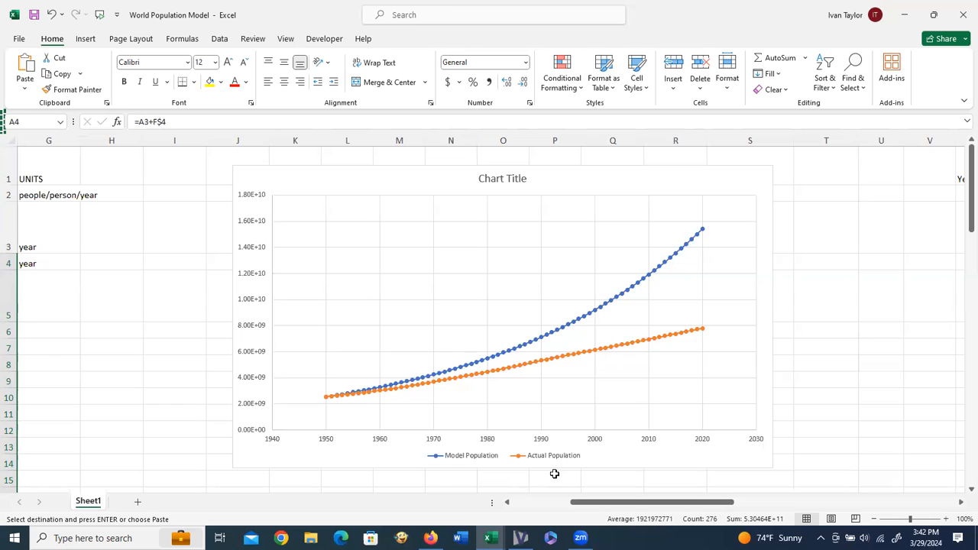
drag(579, 501, 678, 507)
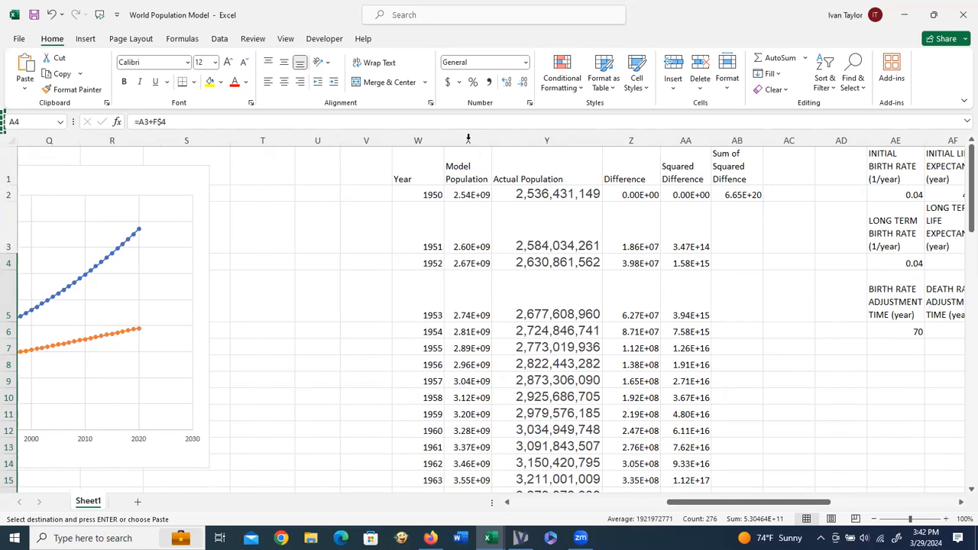
click(517, 142)
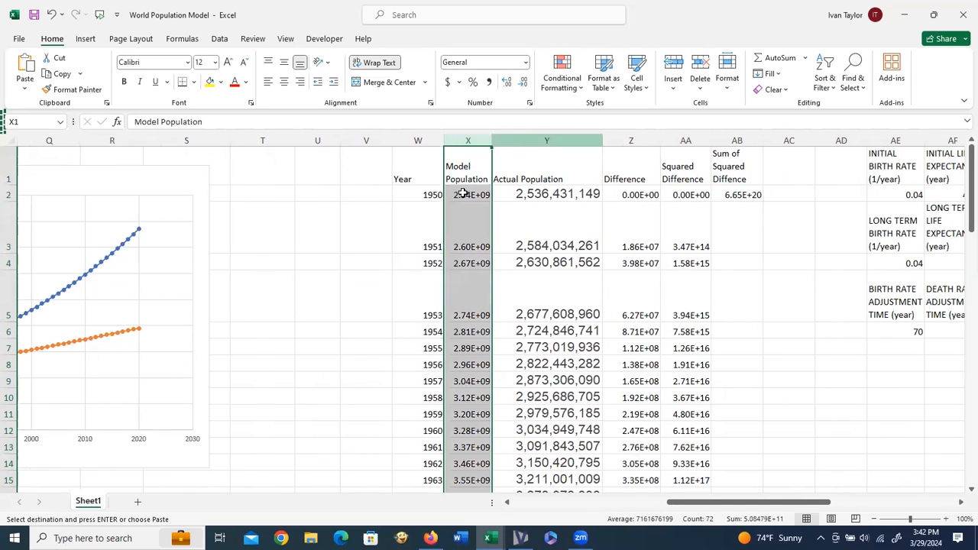
click(462, 194)
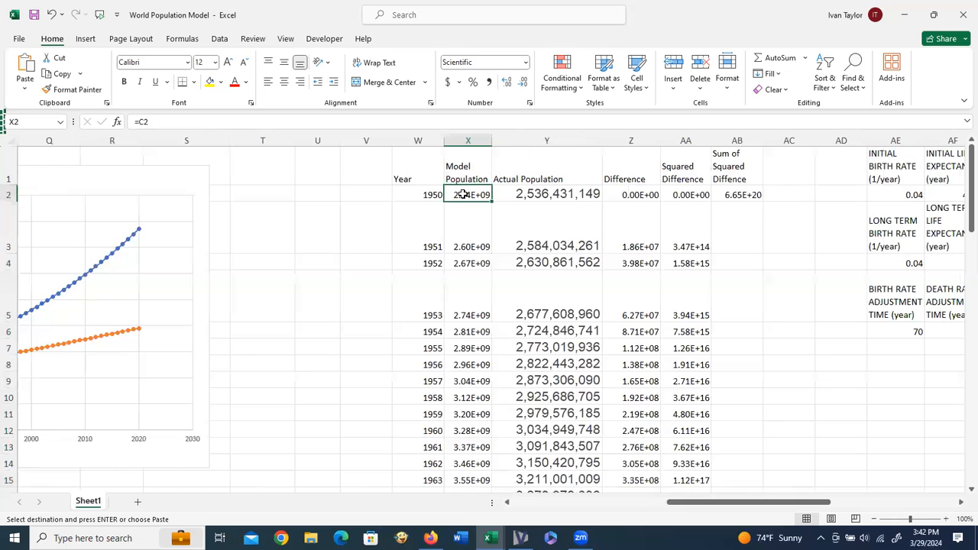
click(466, 142)
click(528, 141)
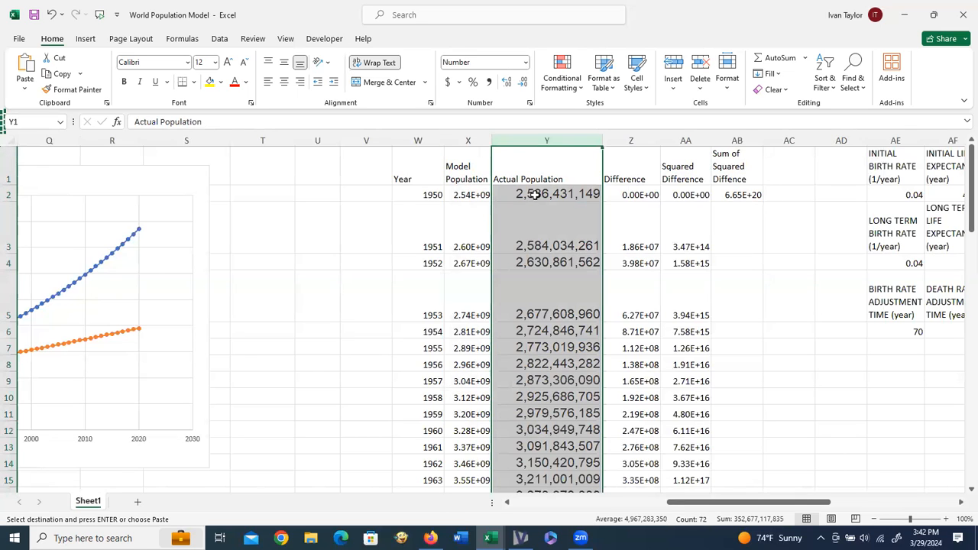
click(626, 197)
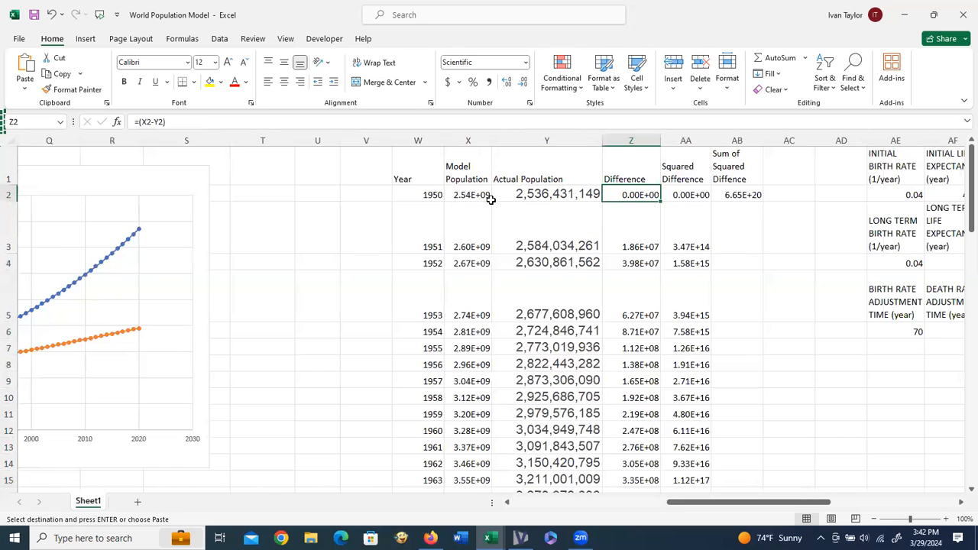
click(480, 196)
click(556, 196)
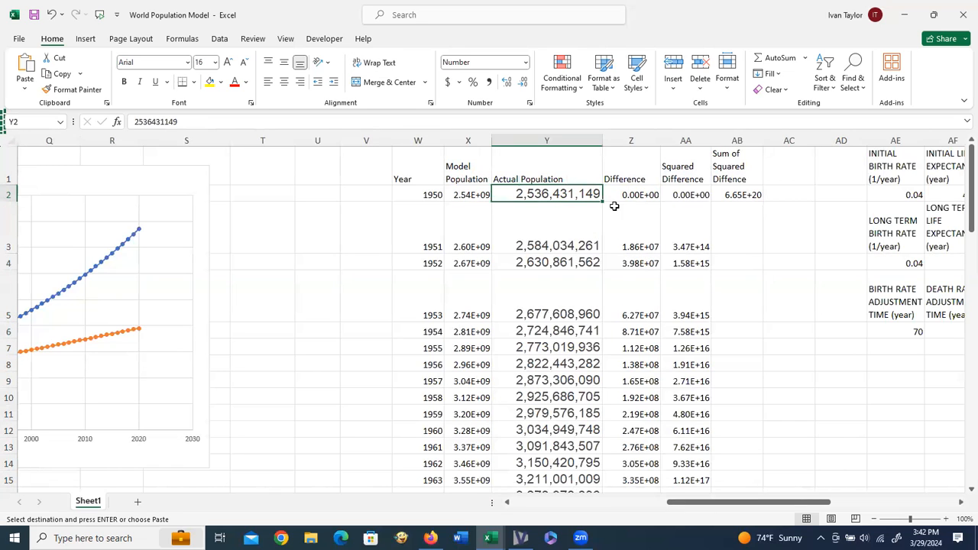
click(681, 196)
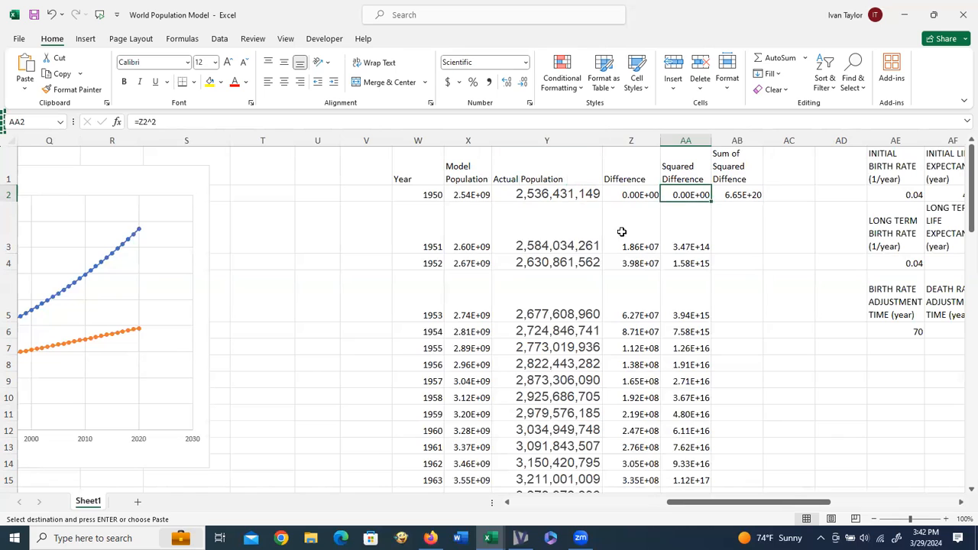
Step: Check the 1951 difference and squared difference formulas, the squared differences through 2020, and the sum formula in AB2
click(538, 244)
click(481, 247)
click(526, 243)
click(622, 245)
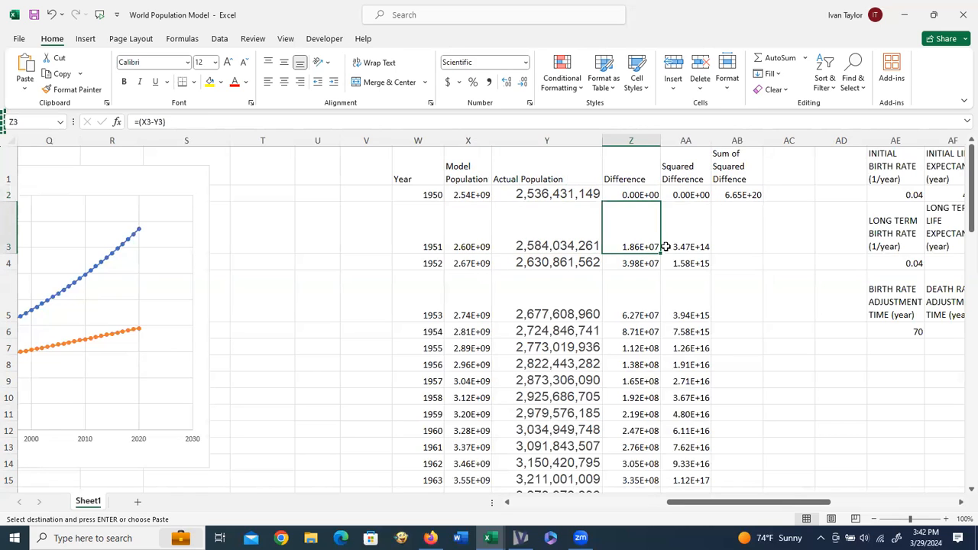
click(684, 241)
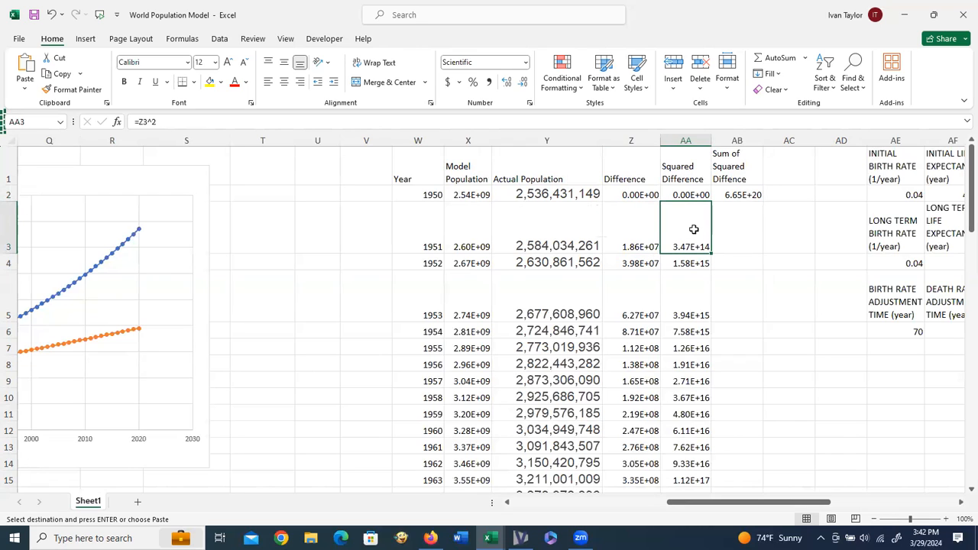
scroll(694, 229, down, 13)
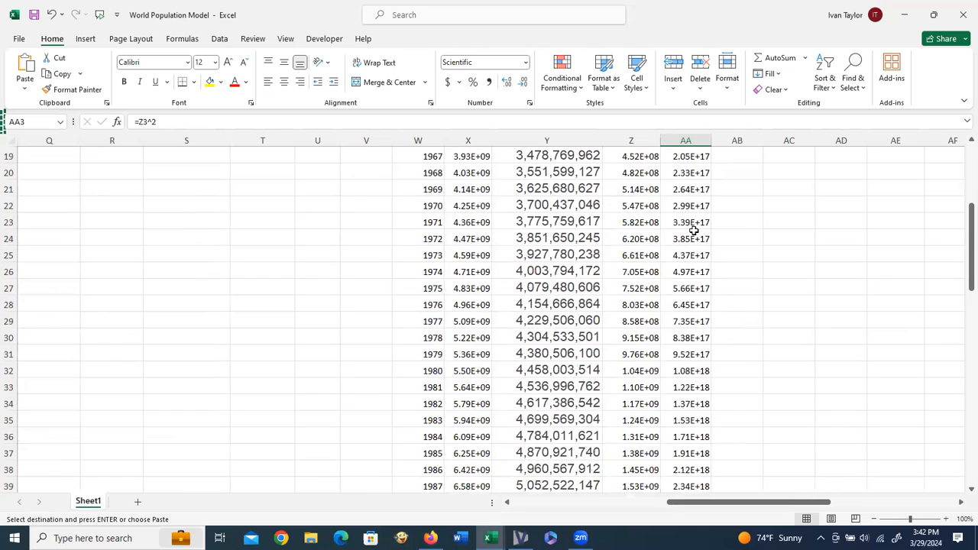
scroll(694, 229, down, 5)
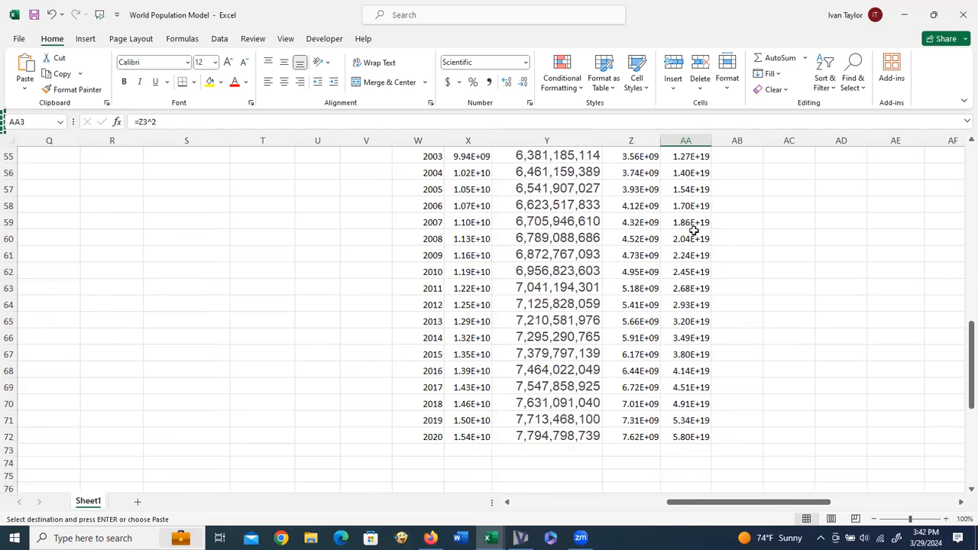
scroll(694, 229, up, 5)
scroll(694, 229, up, 11)
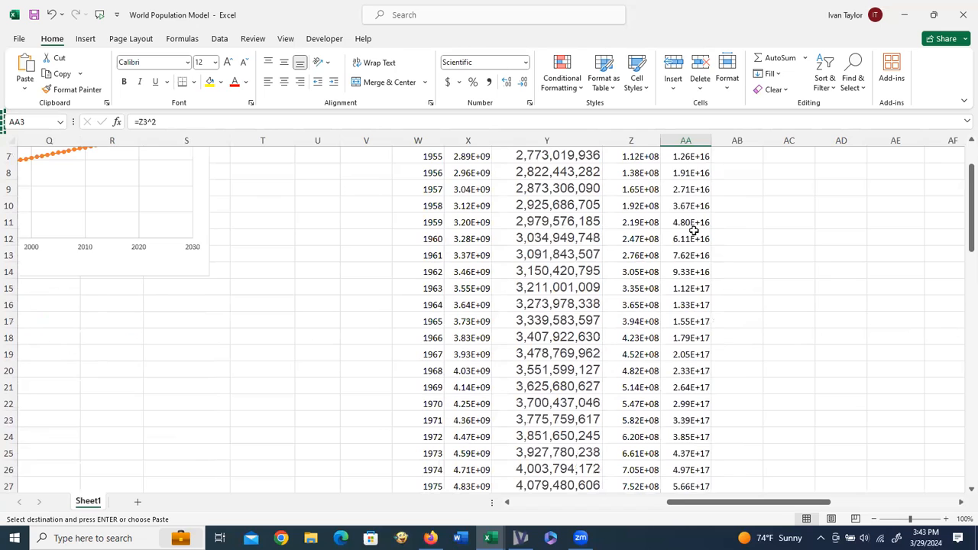
scroll(693, 229, up, 2)
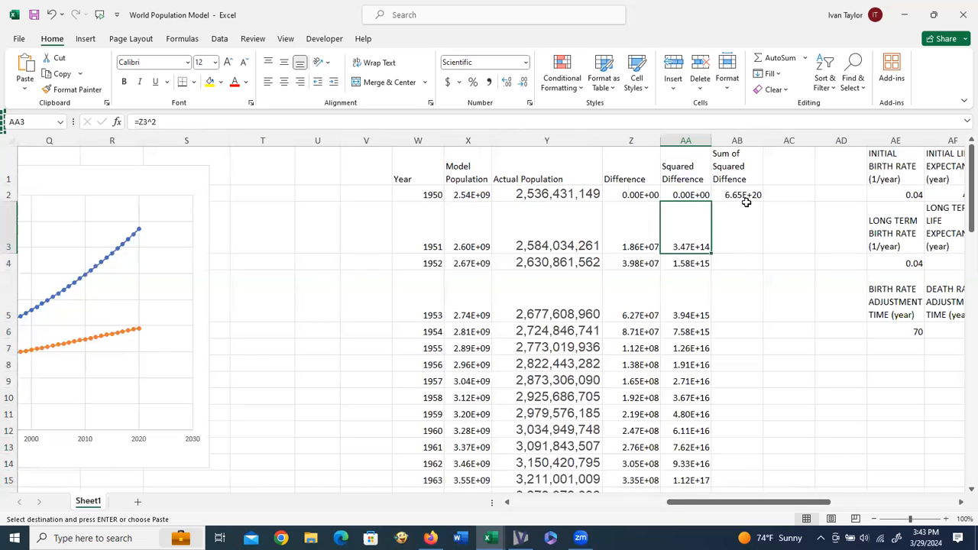
click(736, 194)
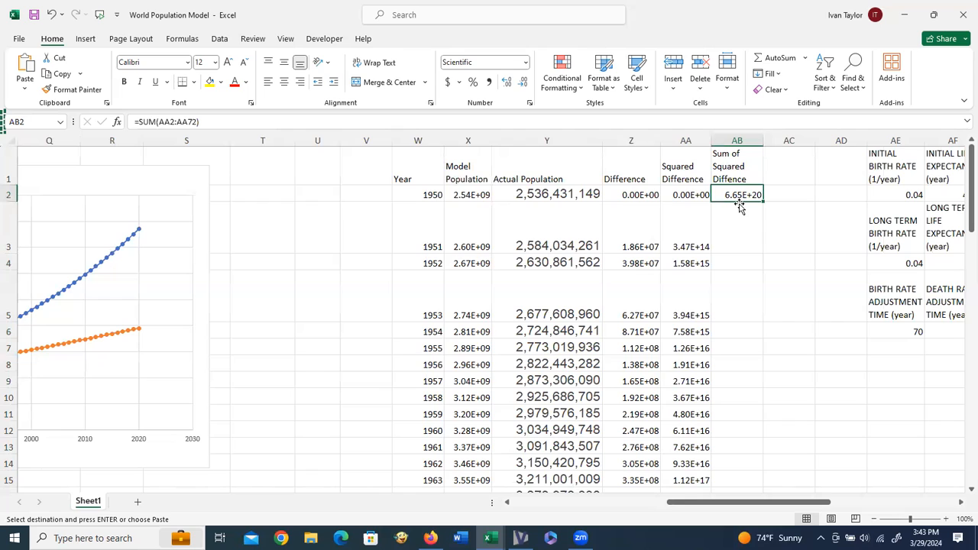
Step: Open Solver and reset all of its options and cell selections
click(221, 41)
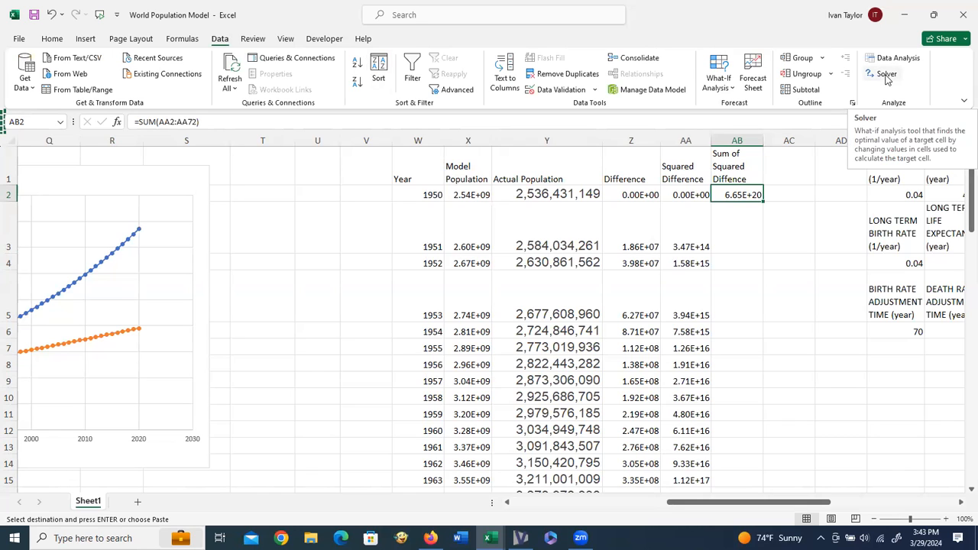
click(884, 79)
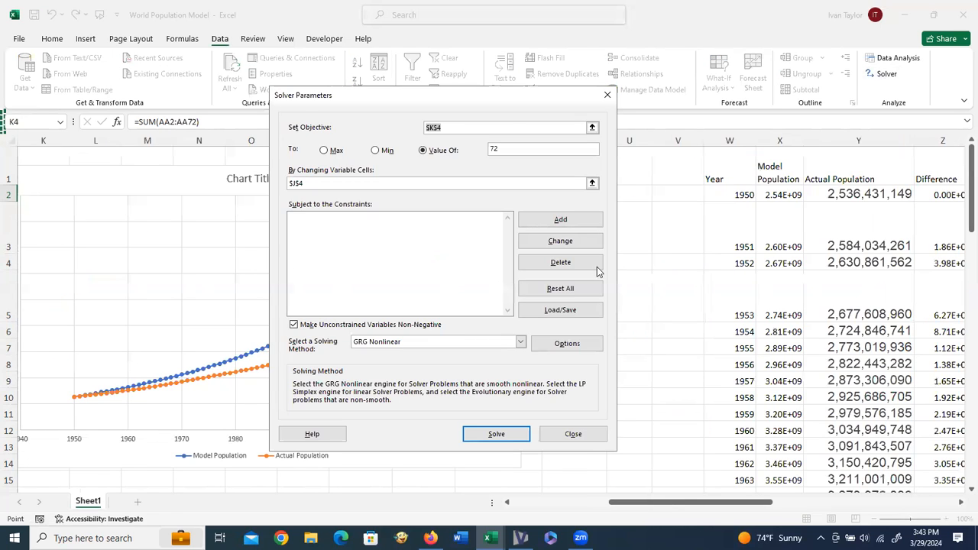
click(566, 289)
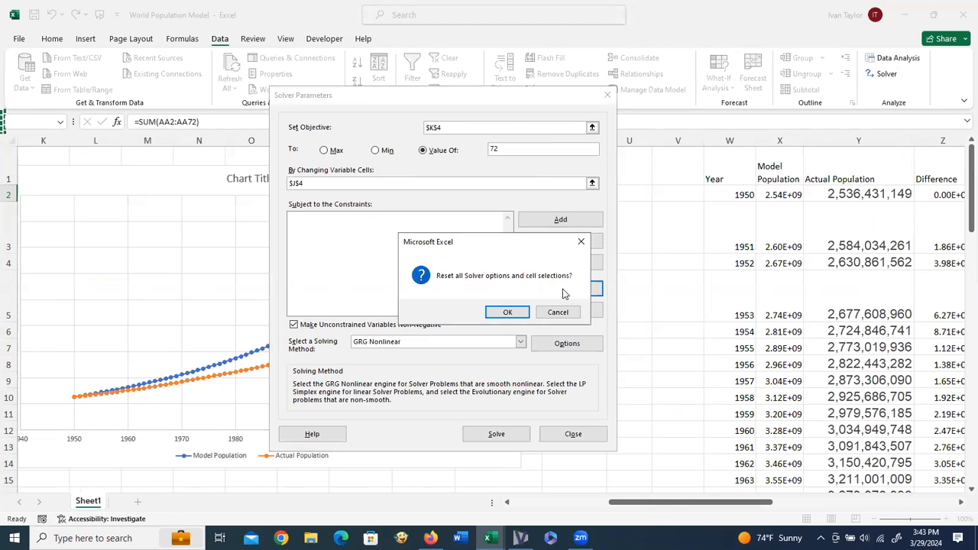
click(511, 312)
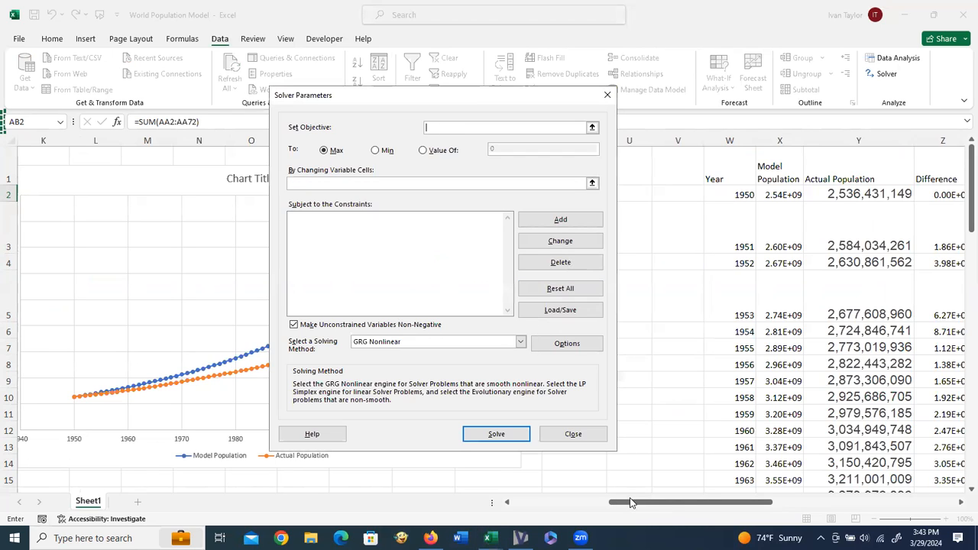
Step: Set the Solver objective to the sum of squared differences in AB2 and choose to minimise it (Min)
drag(634, 504, 695, 507)
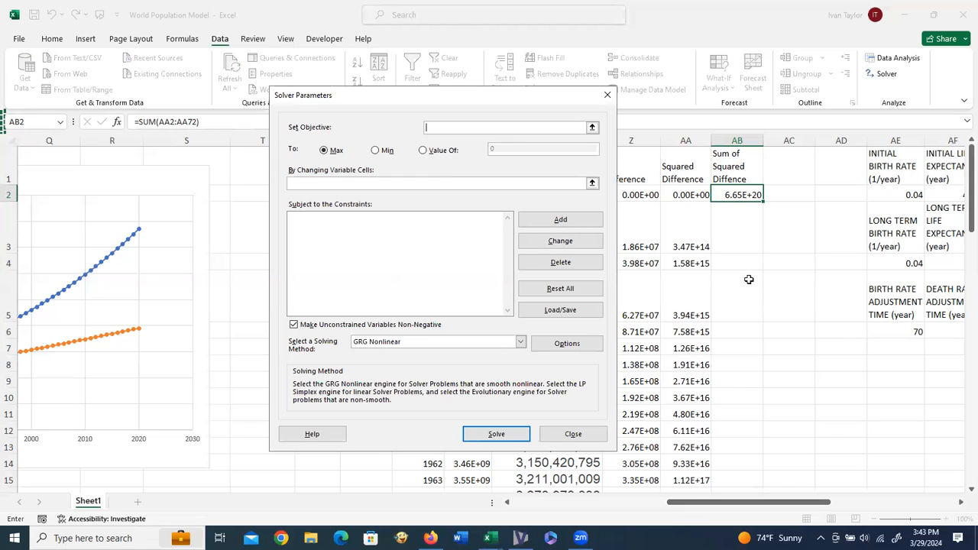
click(731, 198)
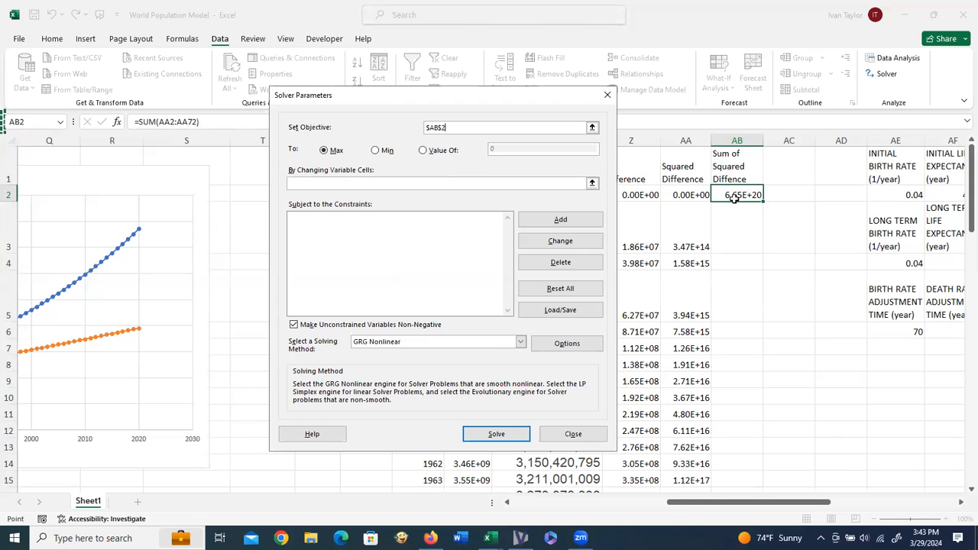
click(381, 152)
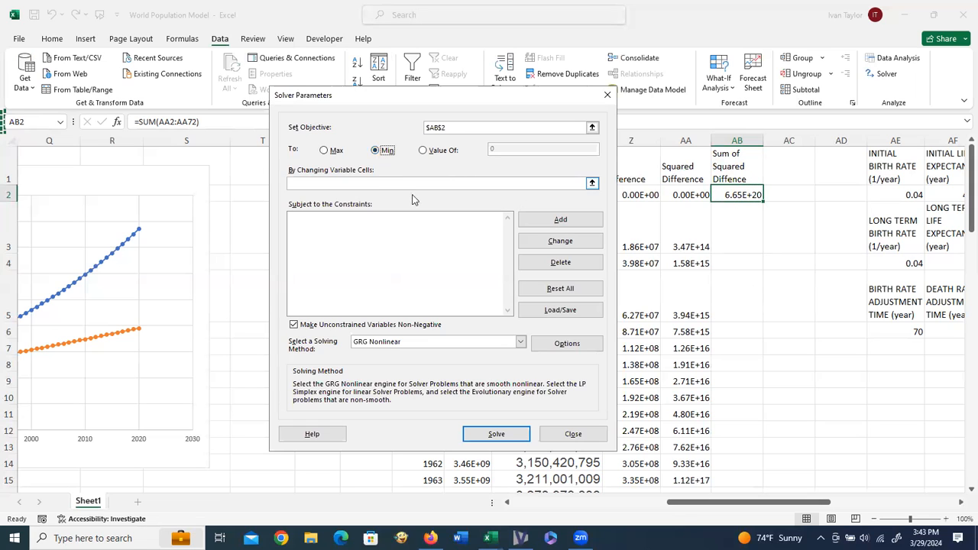
Step: Set Solver's changing variable cells to the birth rate and life expectancy values, $F$2,$F$3
click(591, 183)
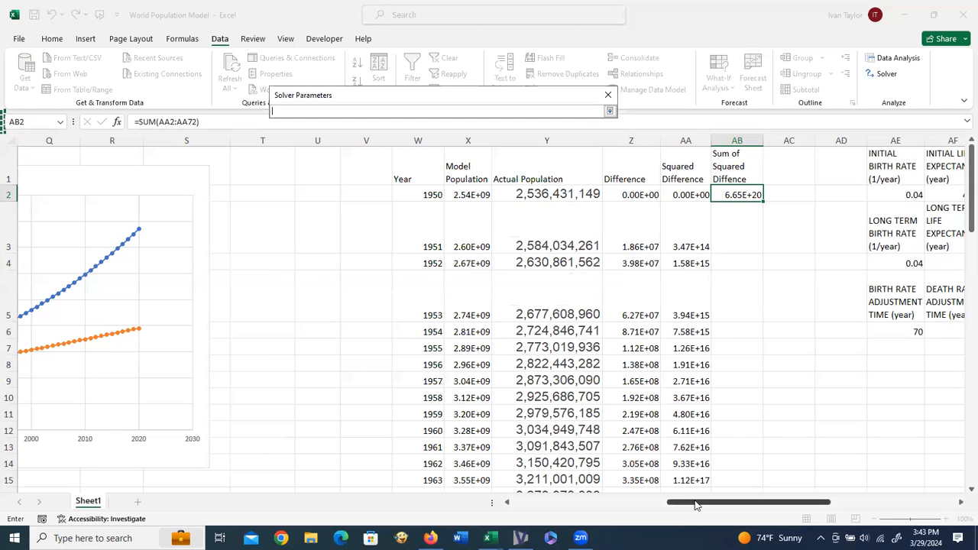
drag(696, 504, 549, 503)
click(319, 207)
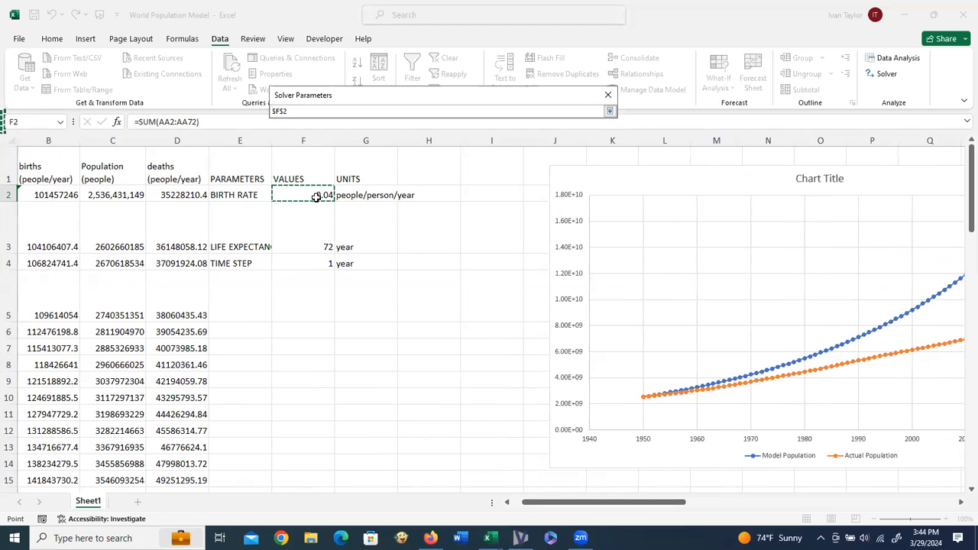
click(294, 112)
text(,)
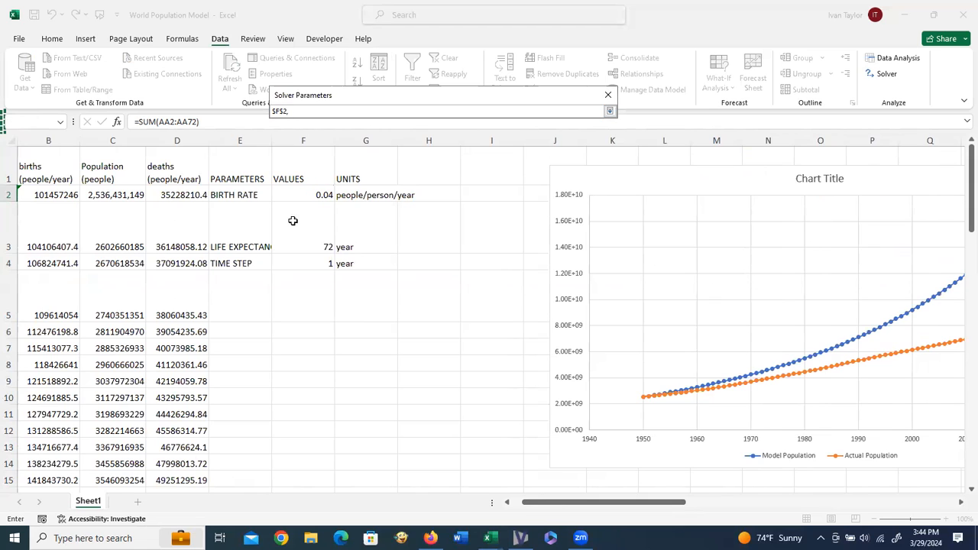
click(314, 242)
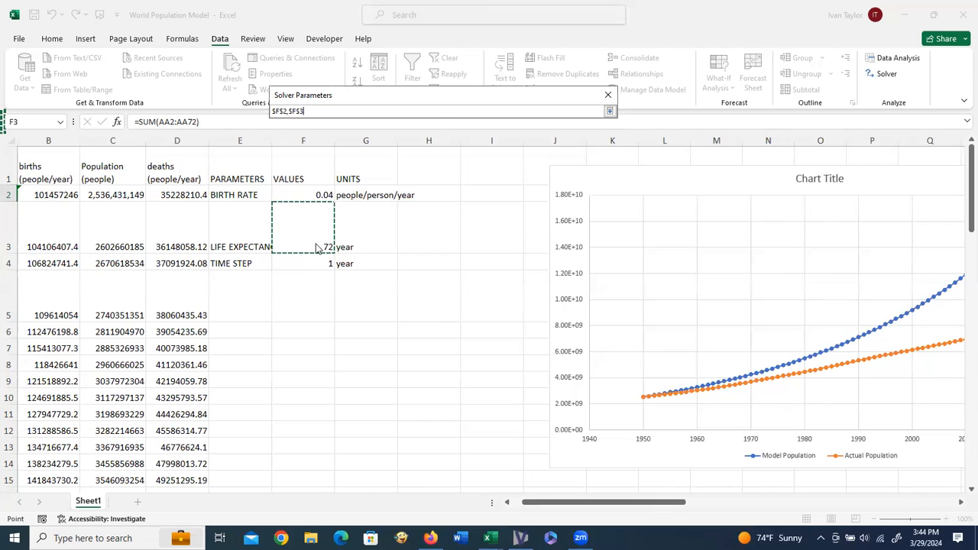
key(Return)
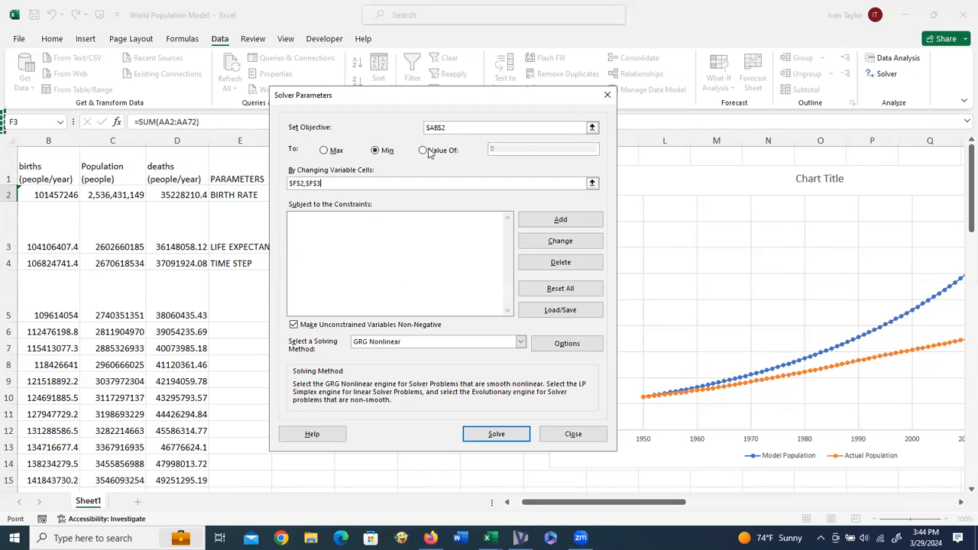
Step: Run Solver with the GRG Nonlinear method, keep its solution and compare the two population curves in the chart
click(495, 434)
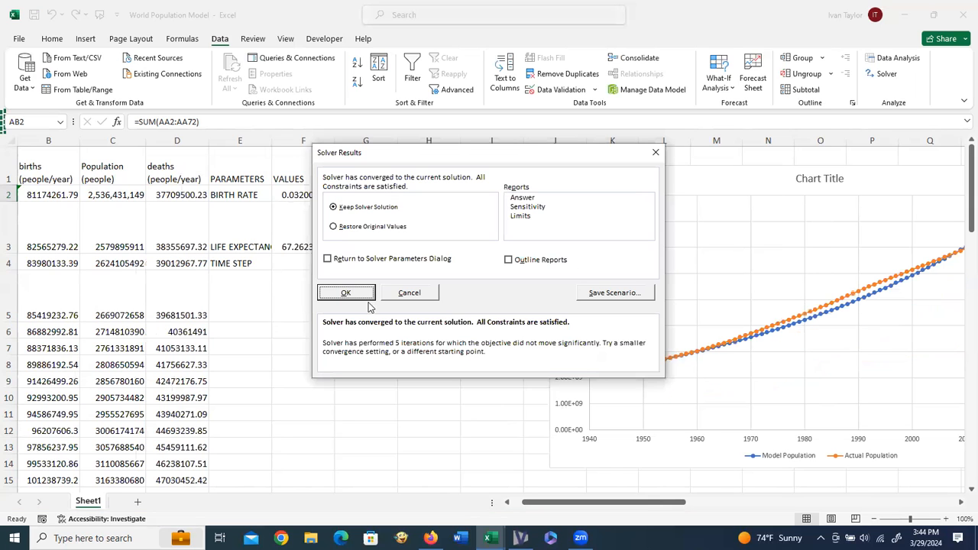
key(Return)
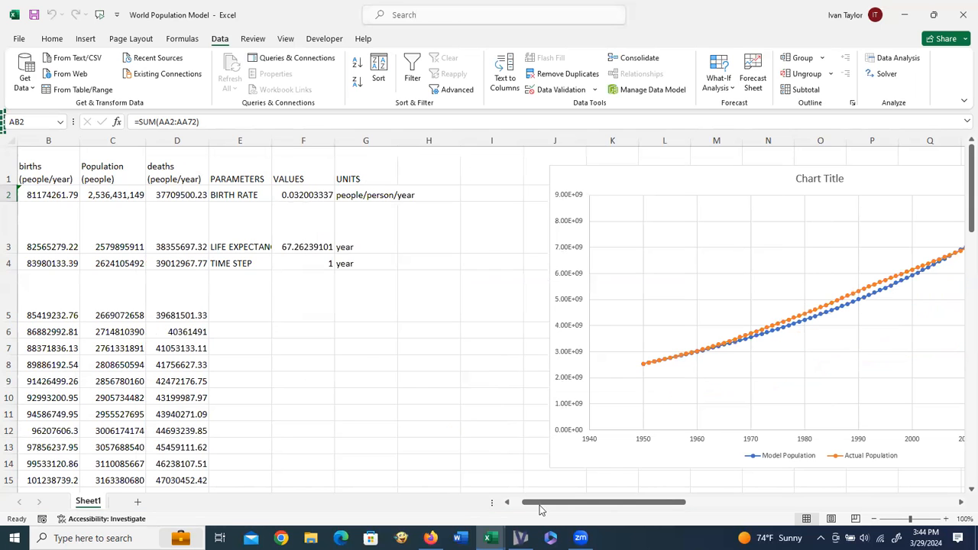
drag(554, 506, 606, 506)
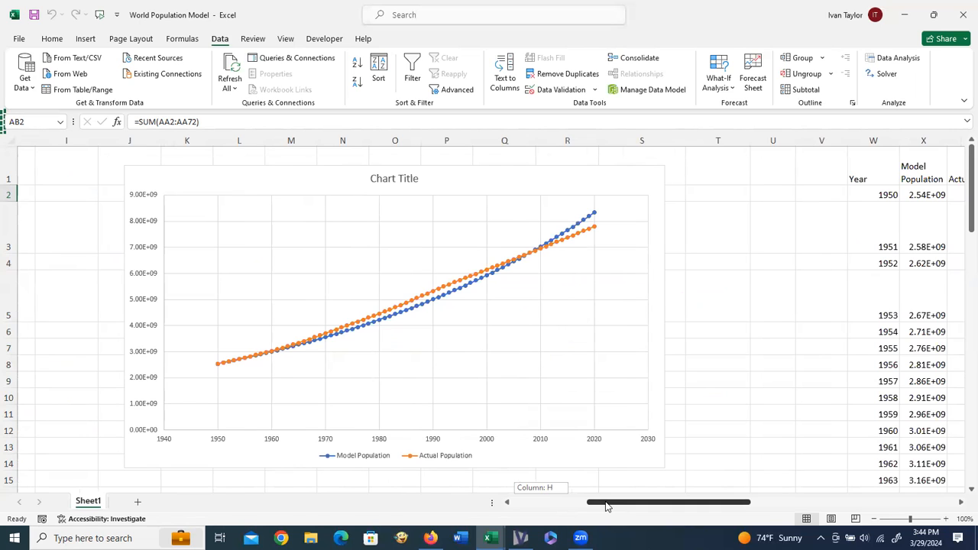
Step: Run Solver again with its existing settings and keep the Solver solution
drag(606, 506, 636, 117)
click(886, 76)
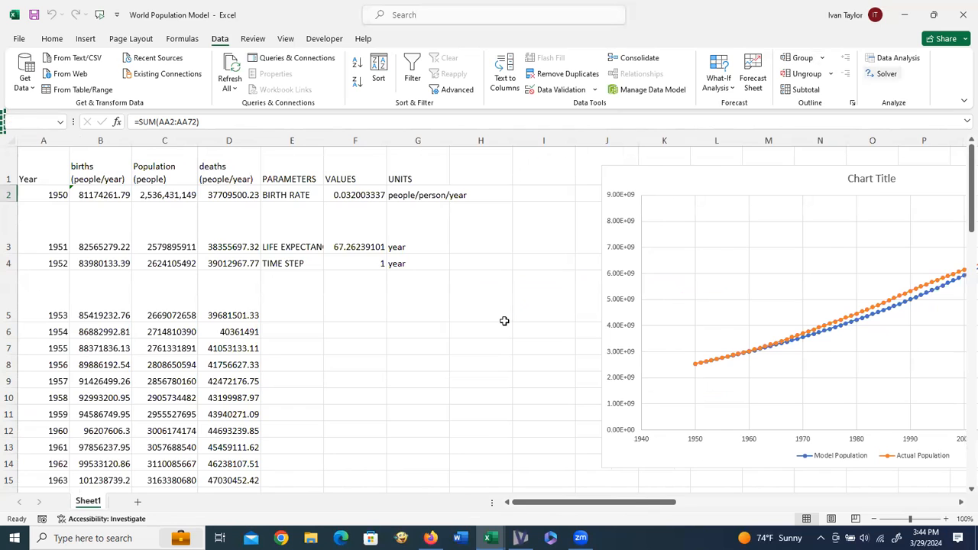
click(498, 434)
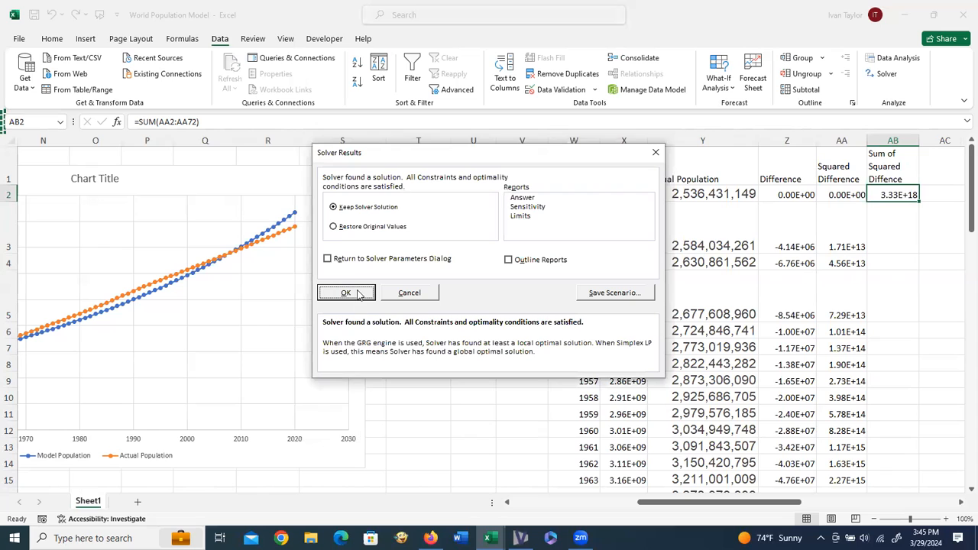
key(Return)
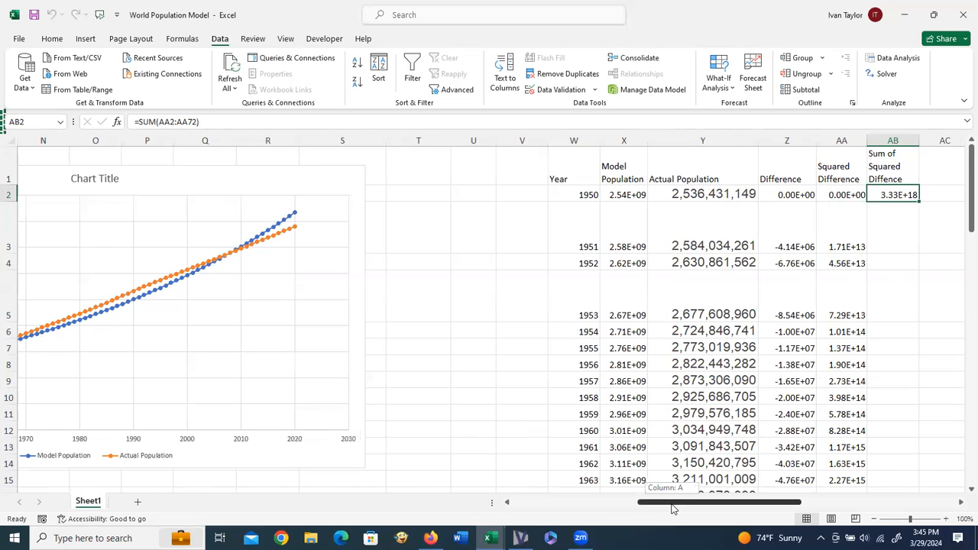
Step: Examine the solved birth rate in F2 and life expectancy in F3
drag(605, 518, 350, 205)
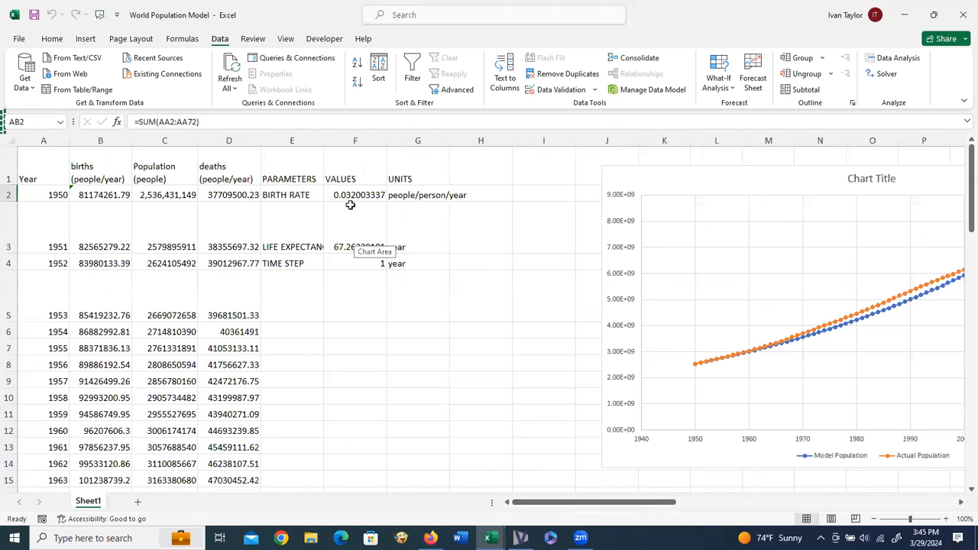
click(353, 204)
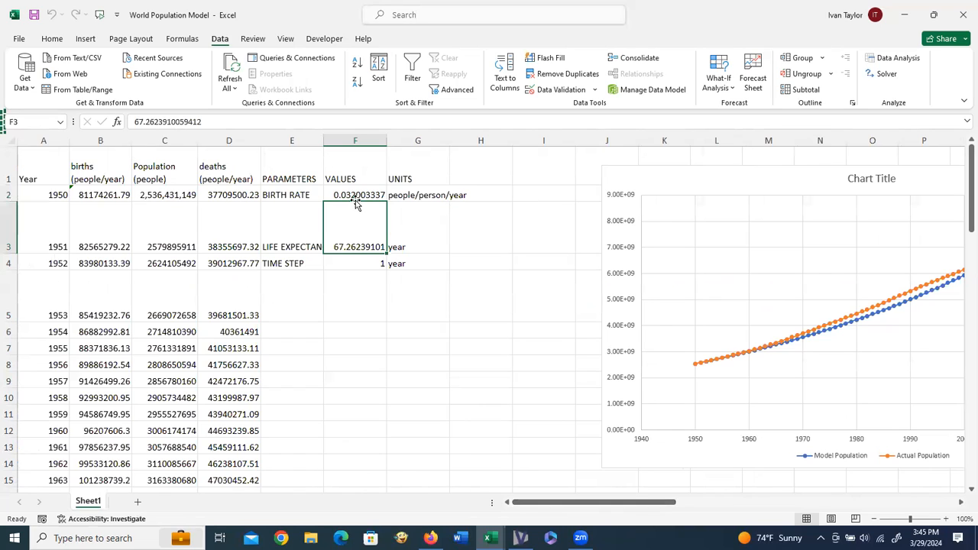
click(356, 195)
click(351, 243)
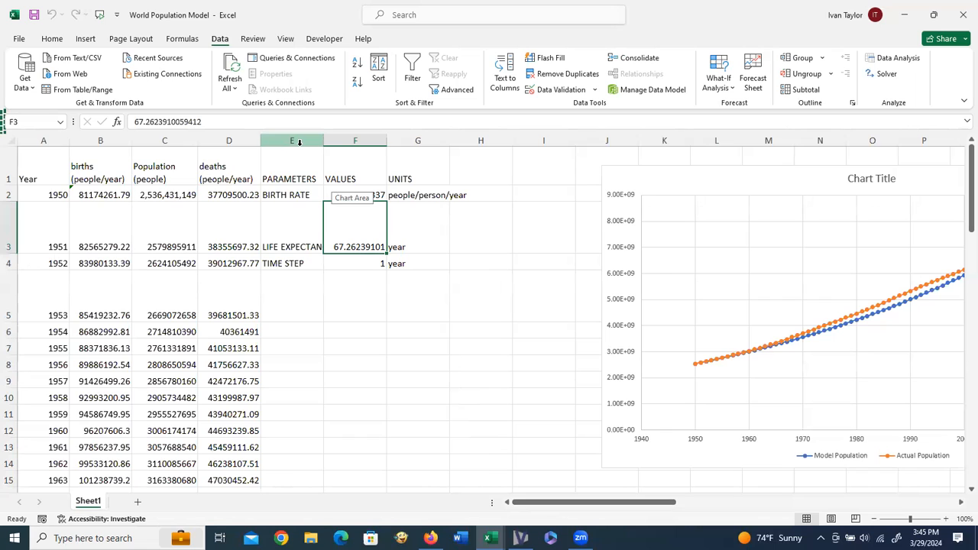
Step: Insert six blank sheet columns between the deaths column and the PARAMETERS column, at E through J
drag(299, 142, 590, 191)
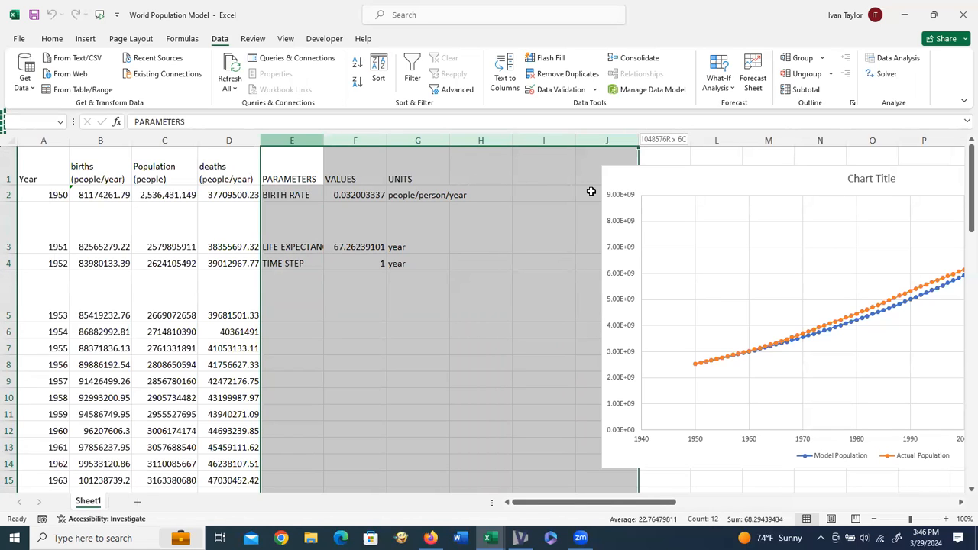
drag(590, 191, 591, 191)
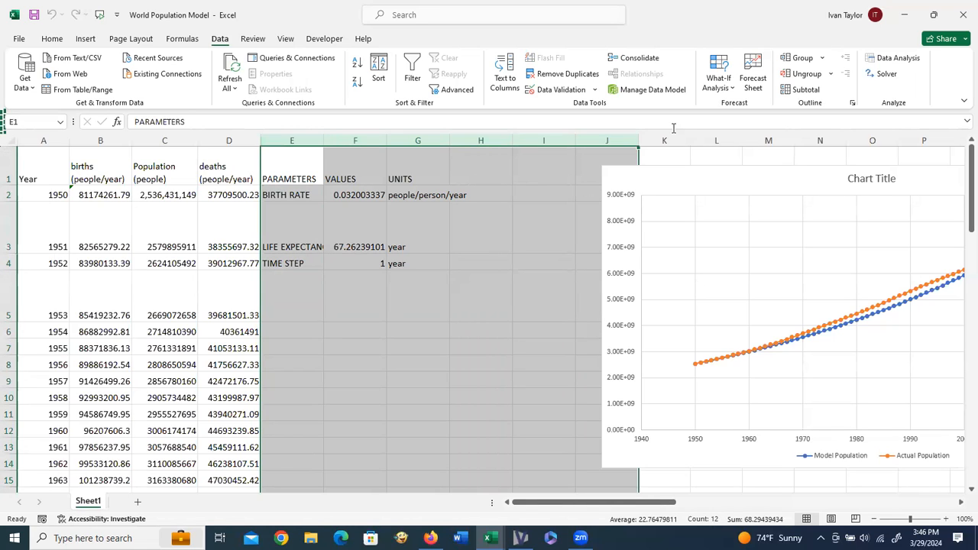
click(58, 43)
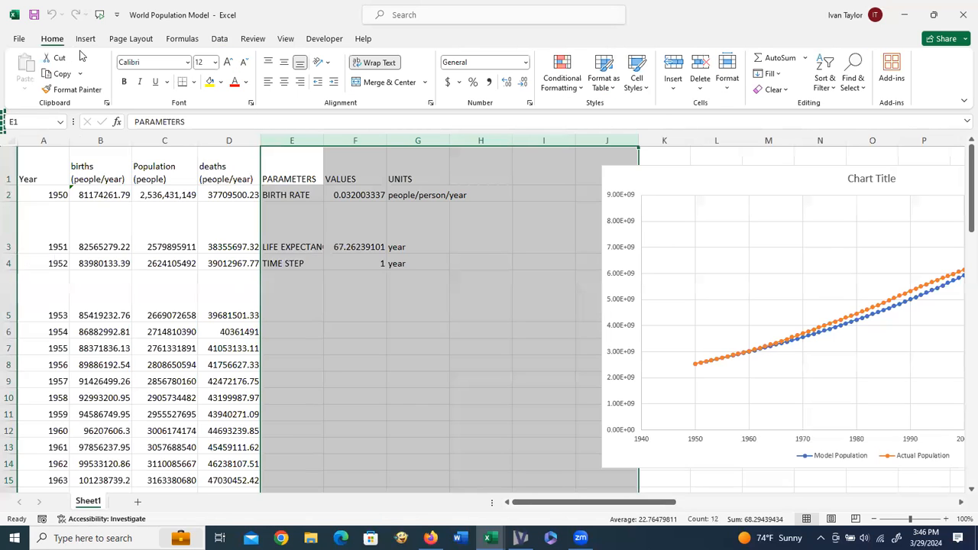
click(672, 94)
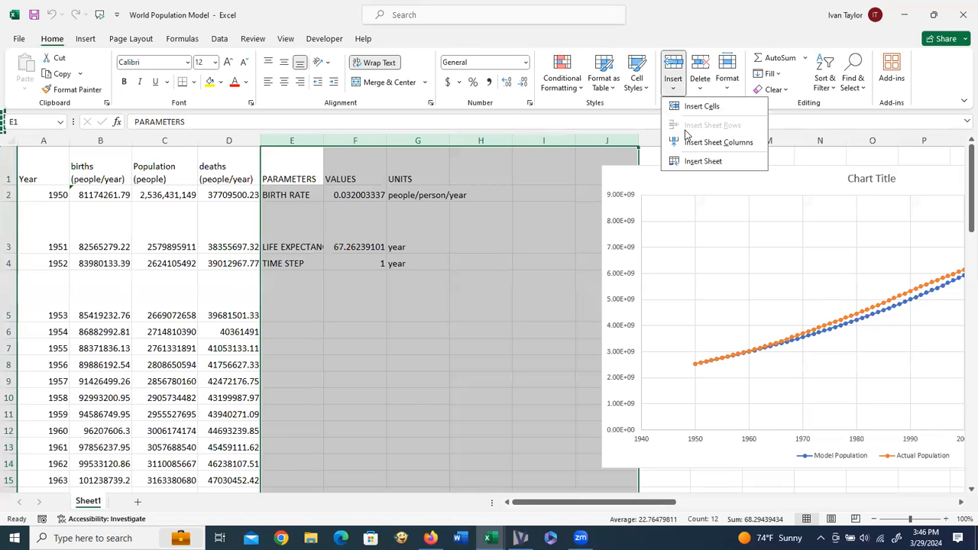
click(688, 143)
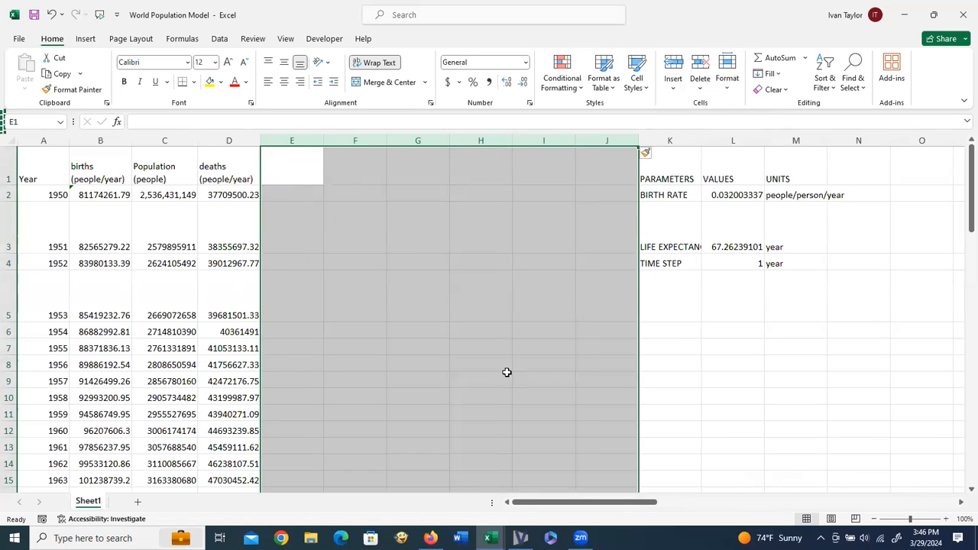
Step: Copy the initial, long-term and adjustment-time block for birth rate and life expectancy from AK1:AL6 to I1
drag(554, 509, 794, 509)
drag(513, 171, 585, 329)
key(ctrl+c)
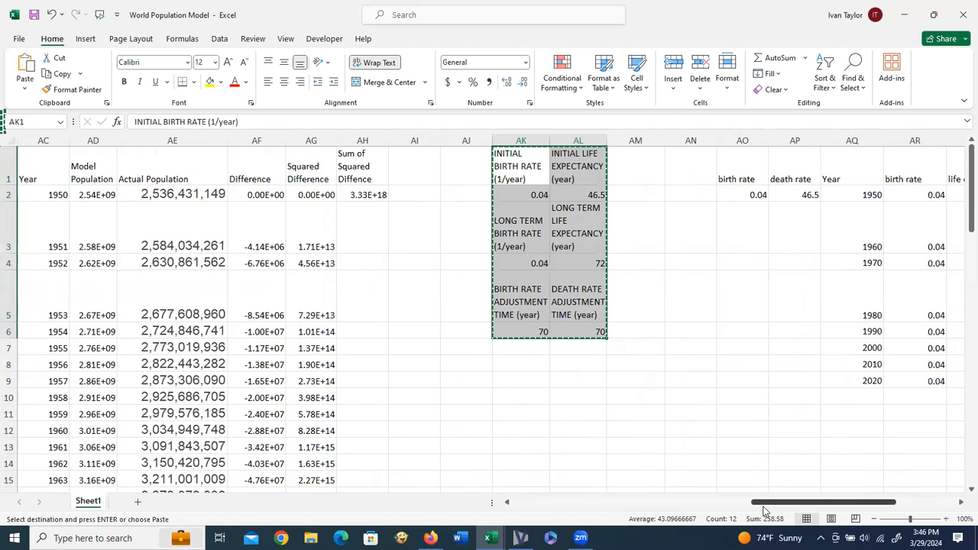
drag(764, 507, 533, 507)
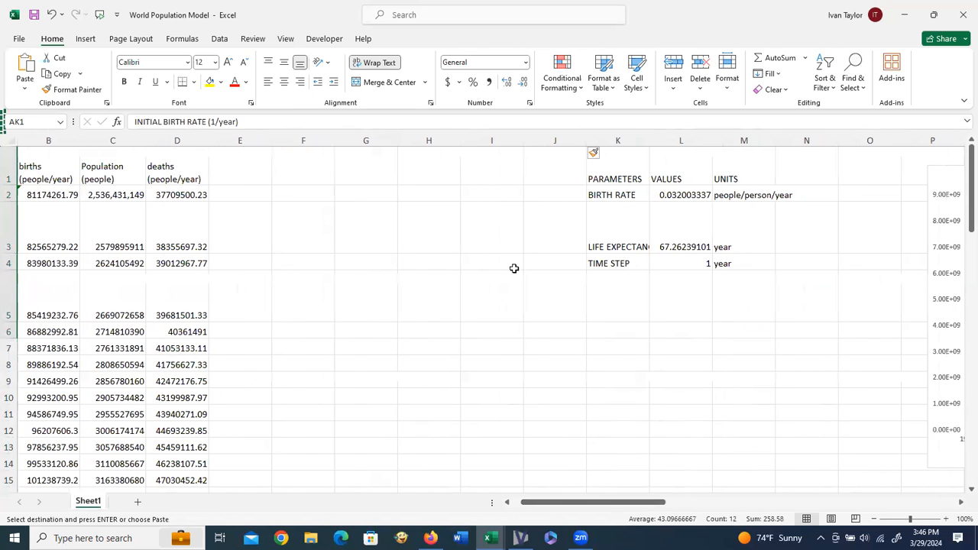
click(500, 169)
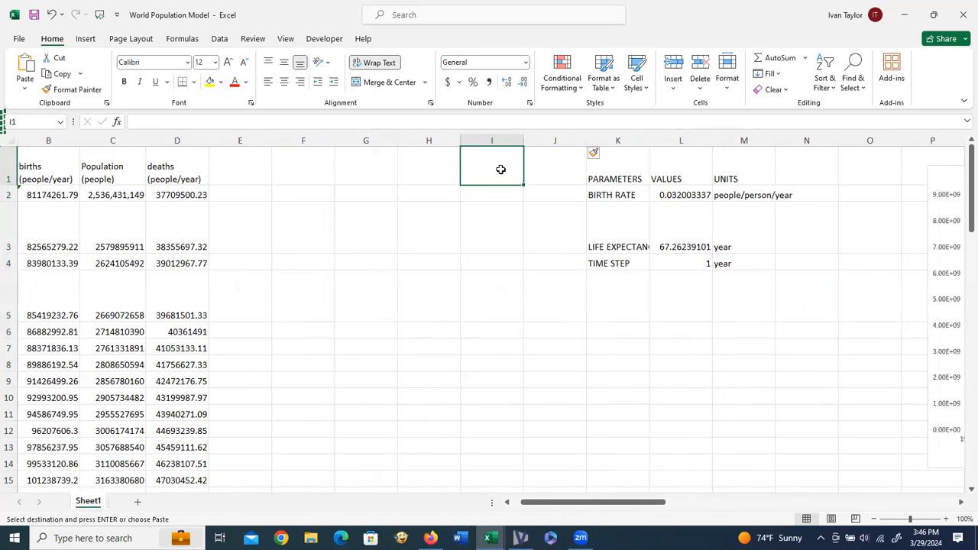
key(ctrl+v)
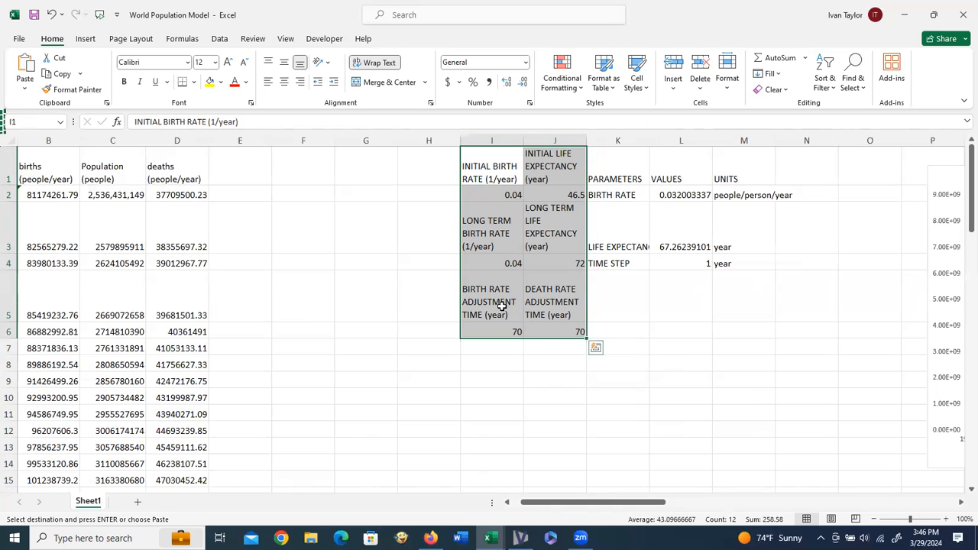
Step: Change the label in J5 to "LIFE EXPECTANCY ADJUSTMENT TIME (year)"
click(558, 306)
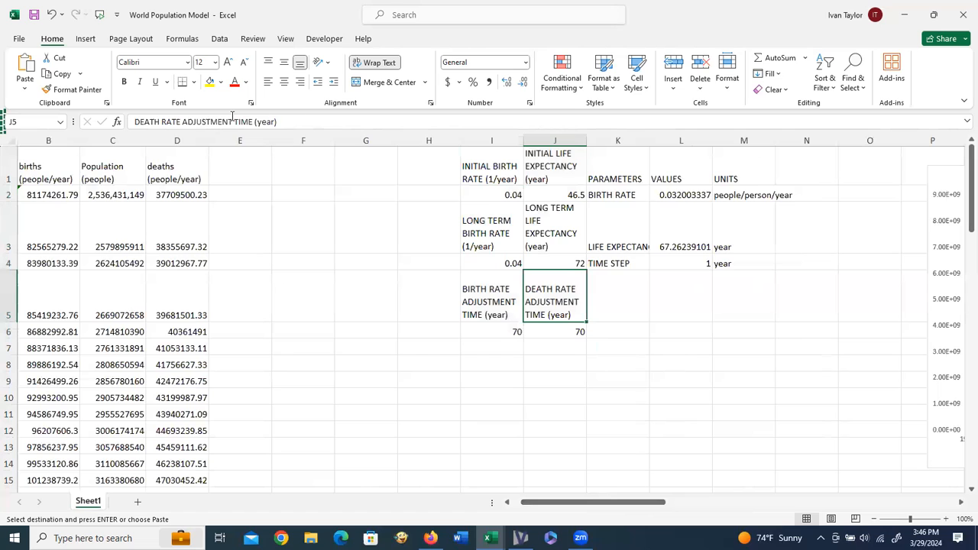
click(183, 123)
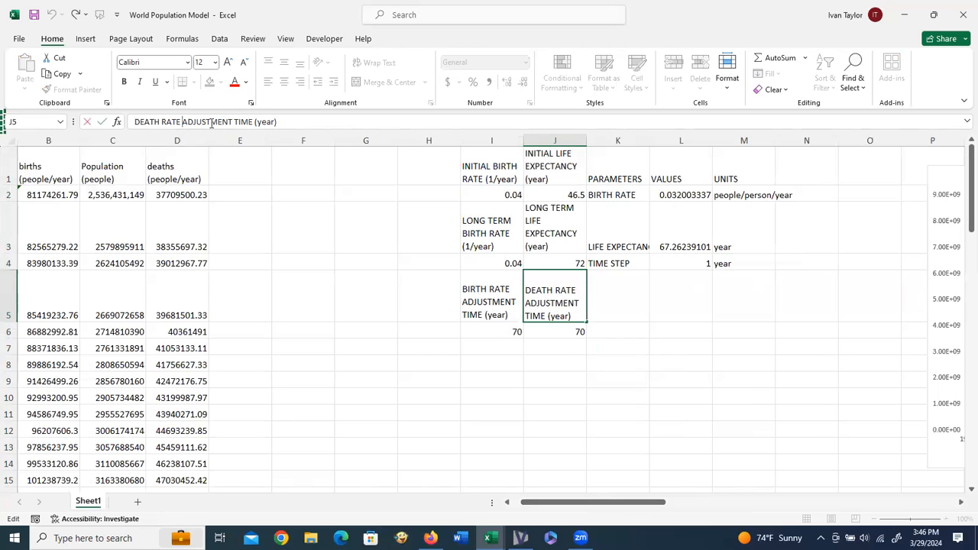
key(BackSpace)
key(BackSpace)
key(BackSpace)
key(BackSpace)
key(BackSpace)
key(BackSpace)
key(BackSpace)
key(BackSpace)
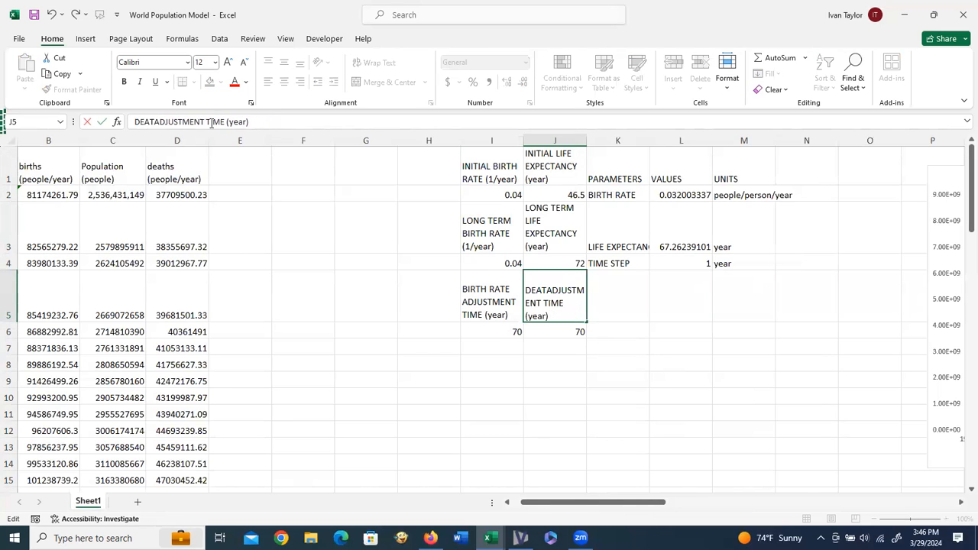
key(BackSpace)
key(BackSpace)
text(L)
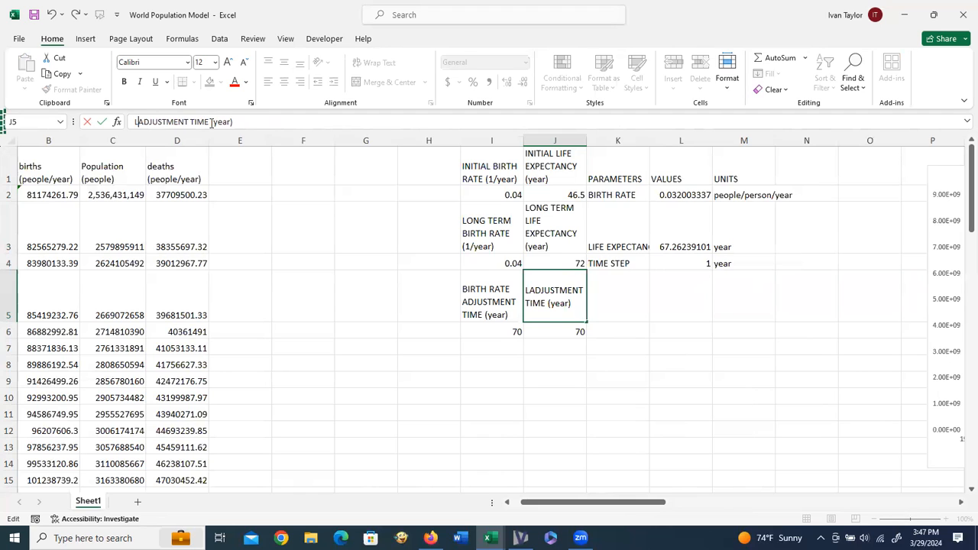
text(IFE EX)
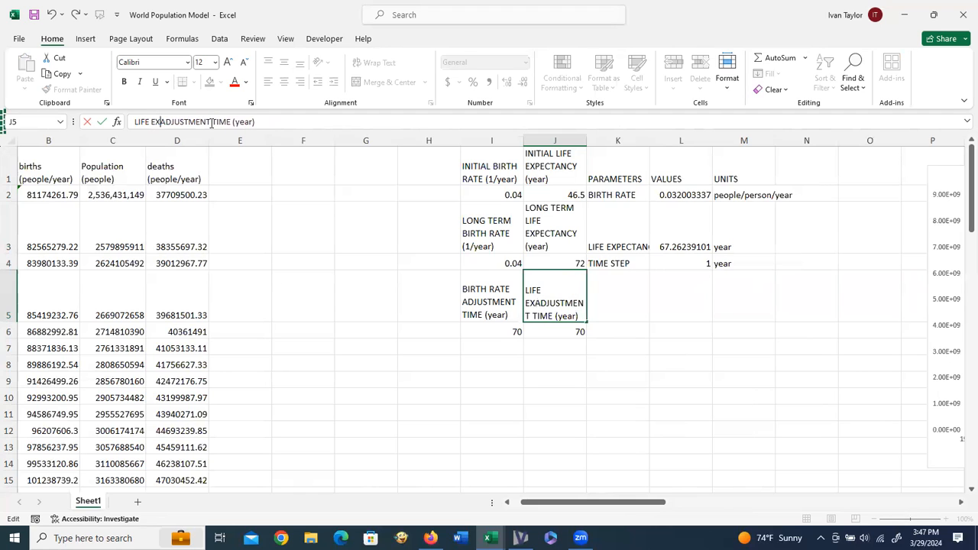
text(PECTANC)
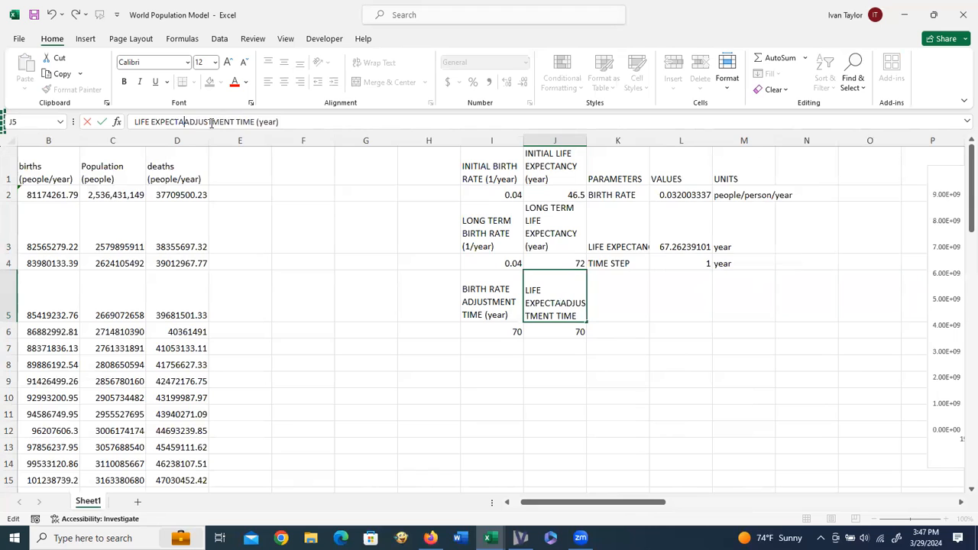
text(Y)
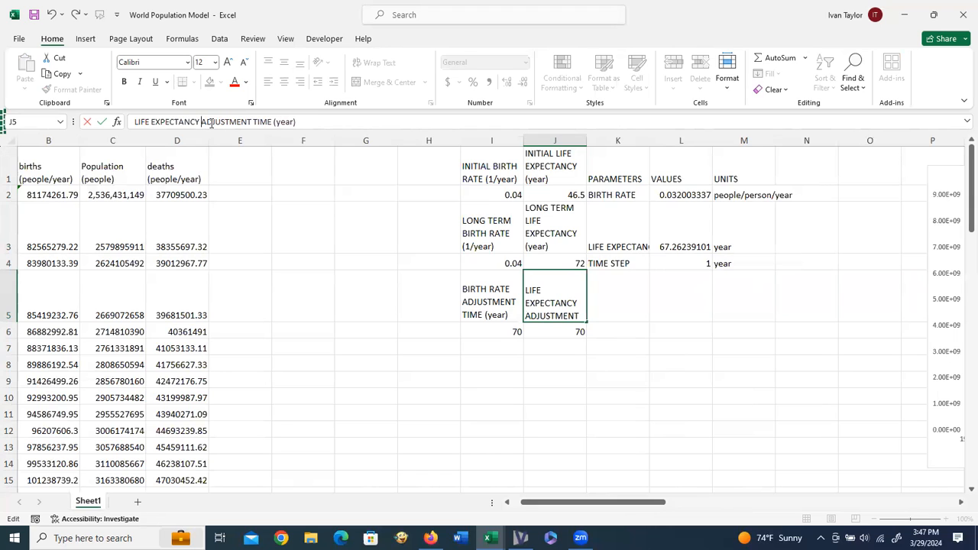
click(492, 396)
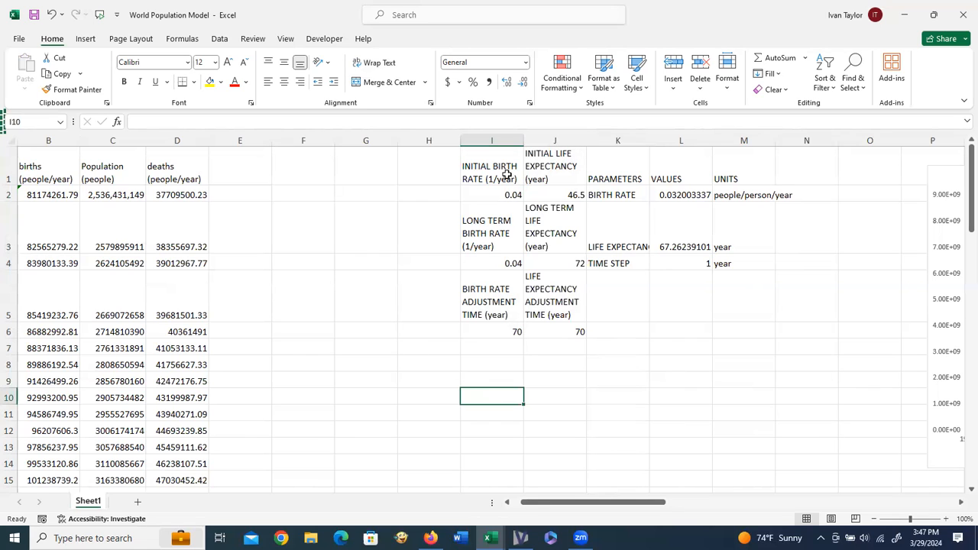
Step: Enter the column header "birth rate (people/person/year)" in E1
click(245, 176)
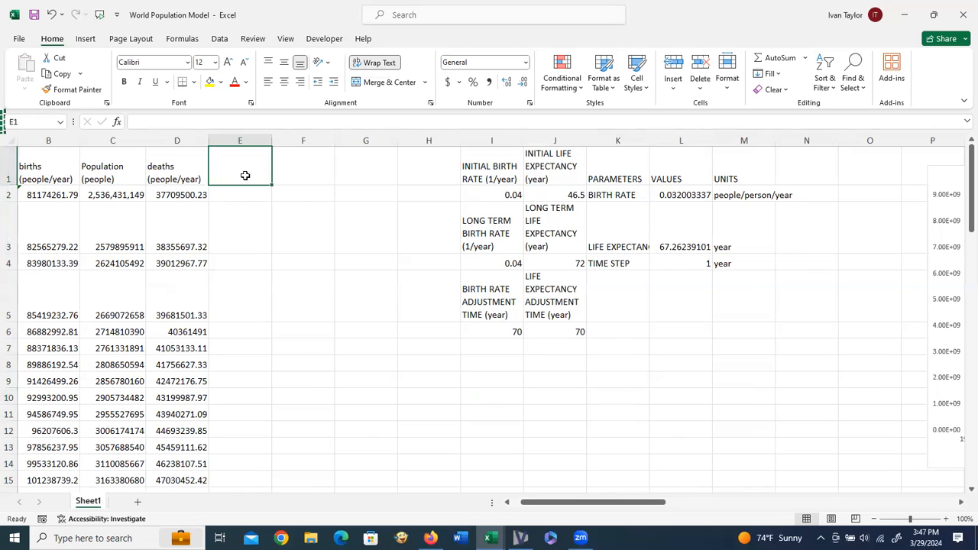
text(brith)
key(BackSpace)
key(BackSpace)
key(BackSpace)
key(BackSpace)
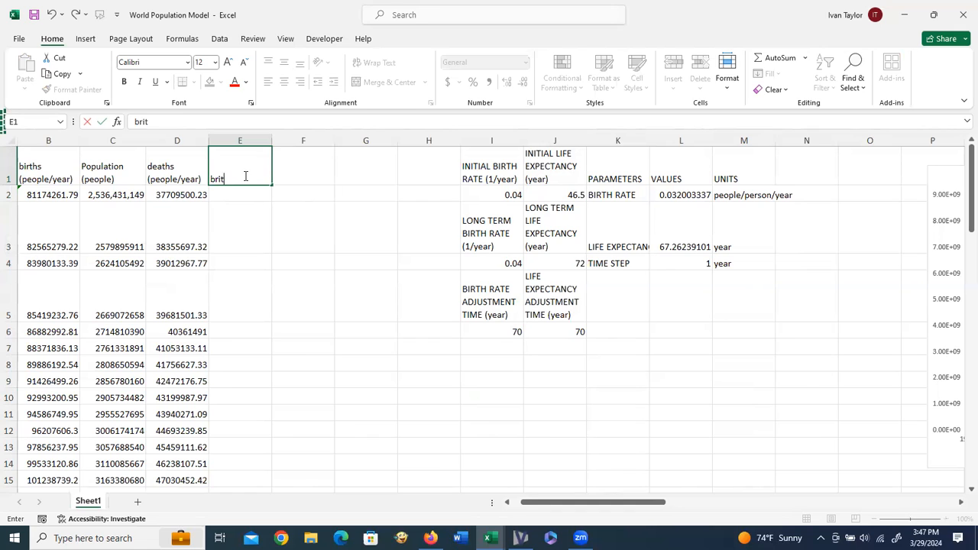
text(irth rate()
key(BackSpace)
text((peo)
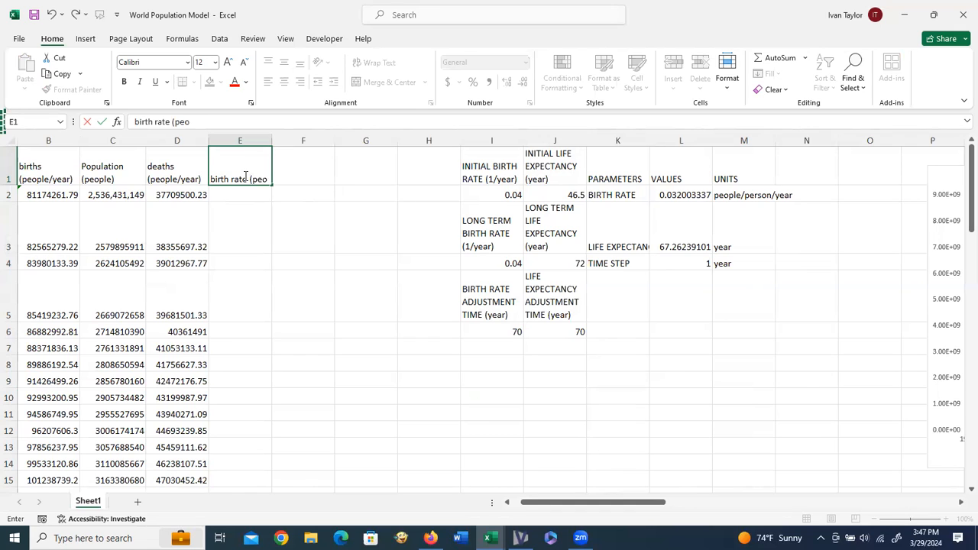
text(ple/)
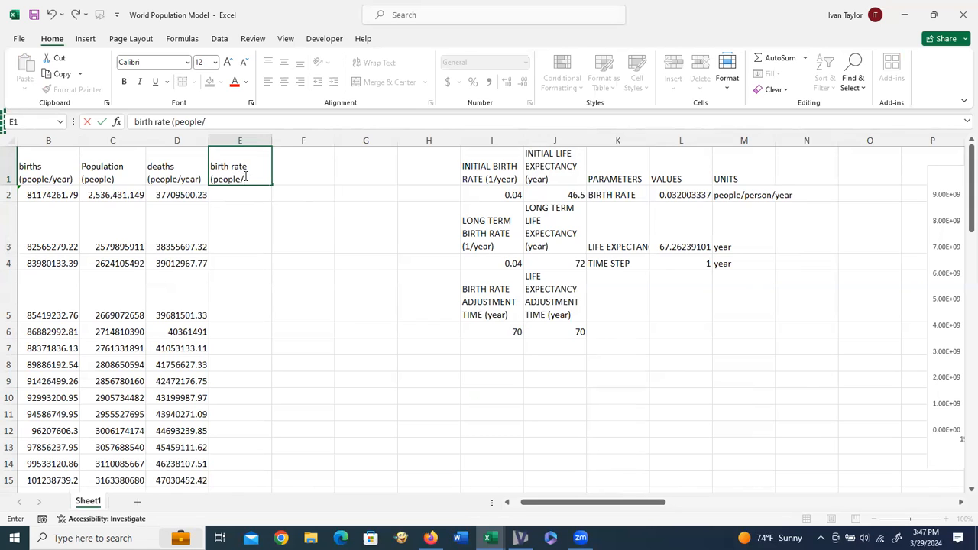
text(person/year))
key(ctrl+Return)
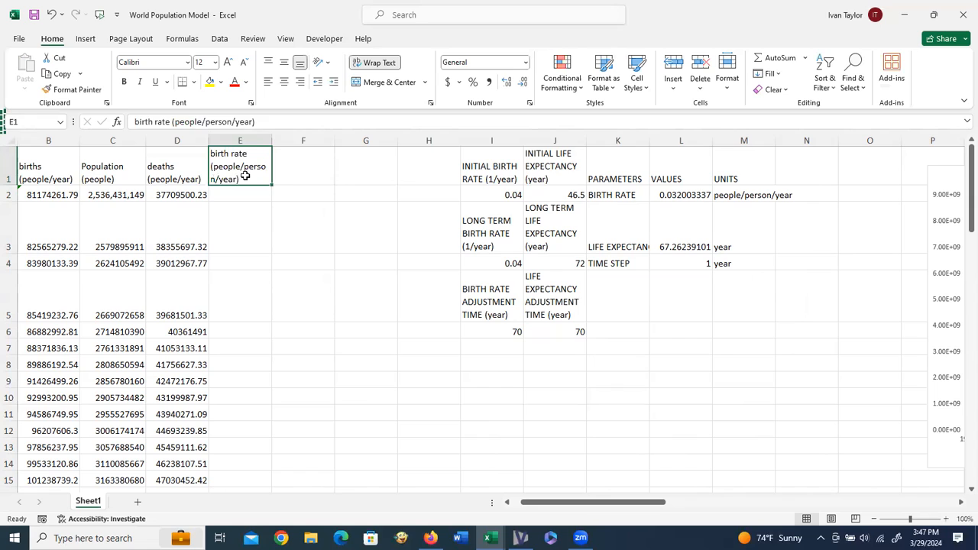
Step: Enter the column header "change the birth rate (people/person/year/year)" in F1
key(Right)
text(chang)
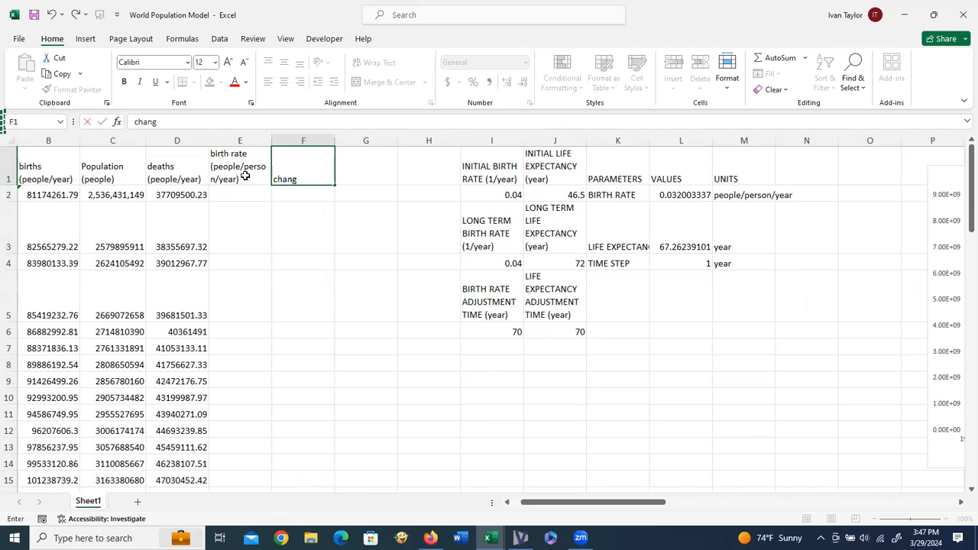
text(e the birth rate)
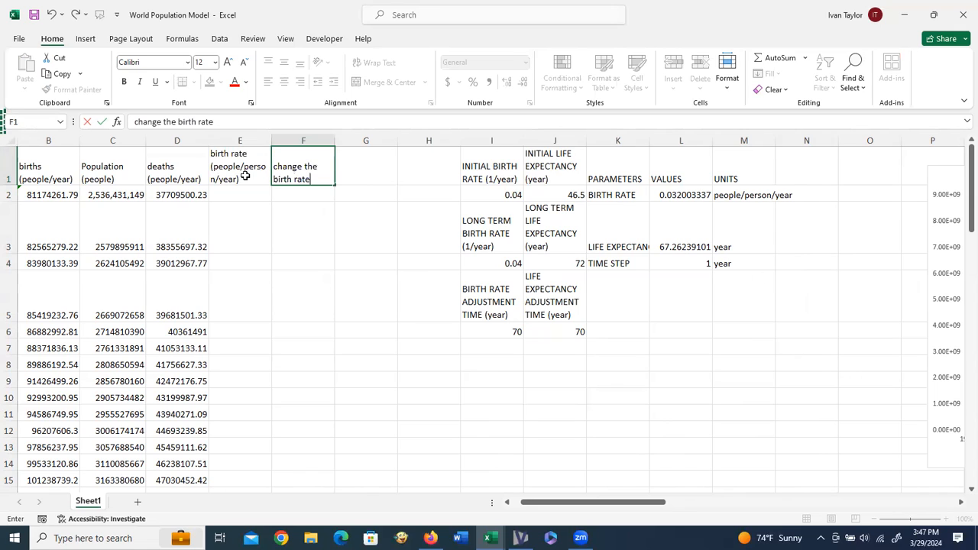
text( (people/person/year/year)
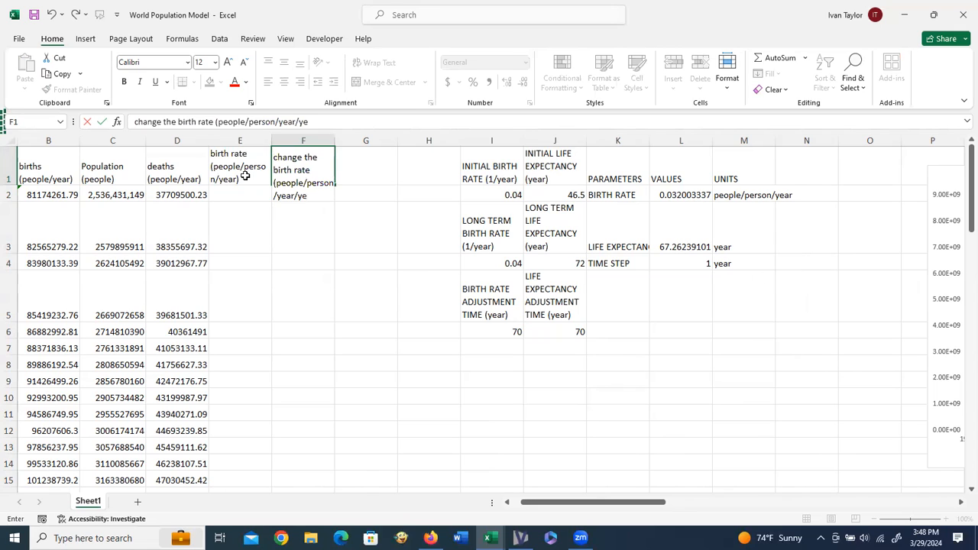
text())
key(Return)
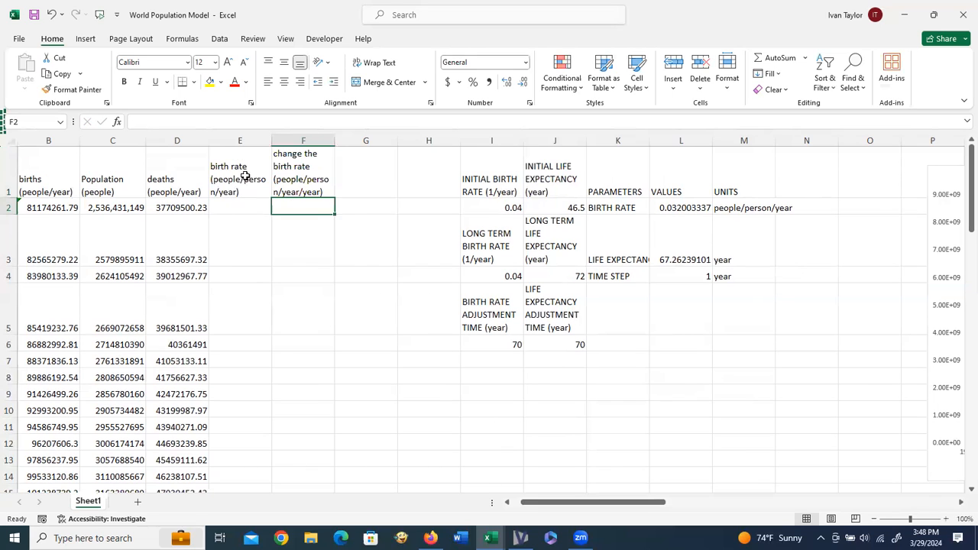
Step: Widen columns E and F and enter the column header "life expectancy (year)" in G1
click(360, 190)
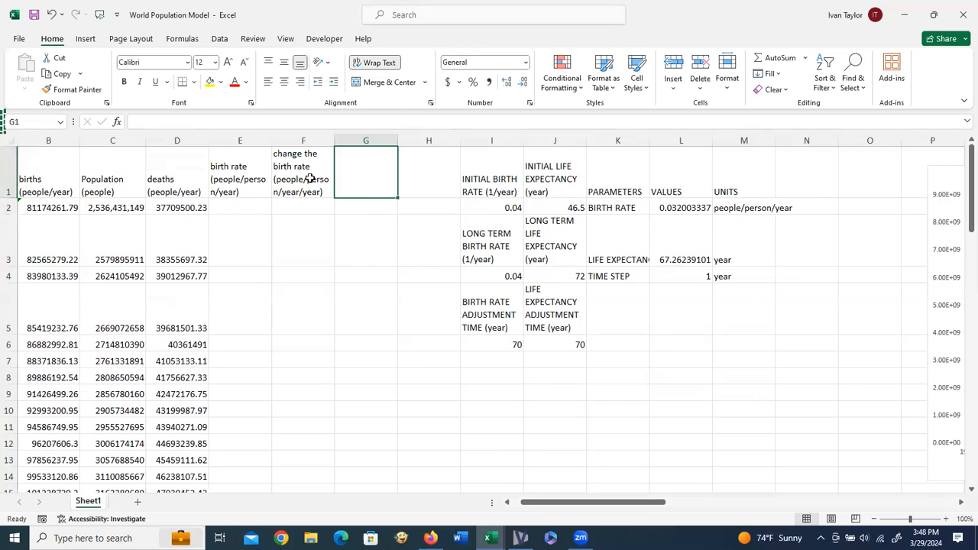
drag(272, 140, 347, 144)
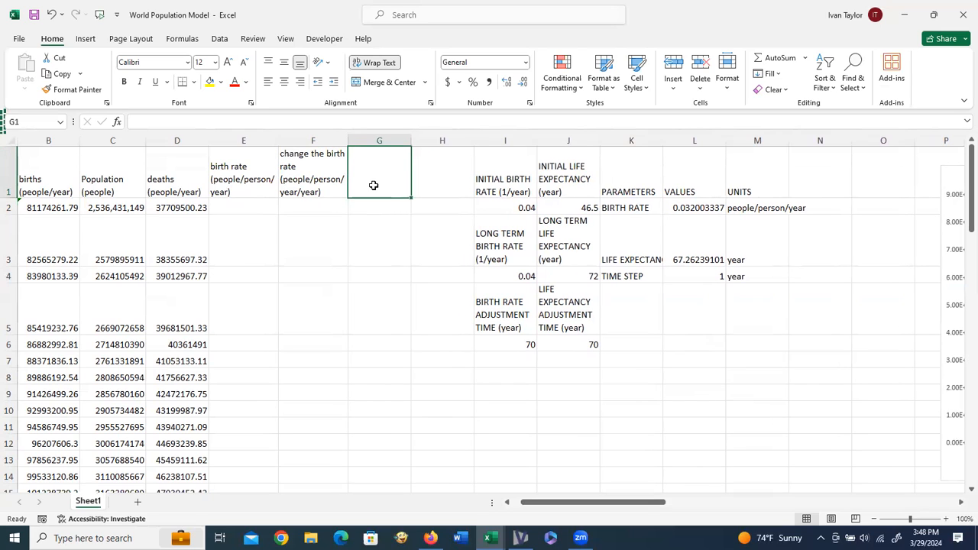
text(li)
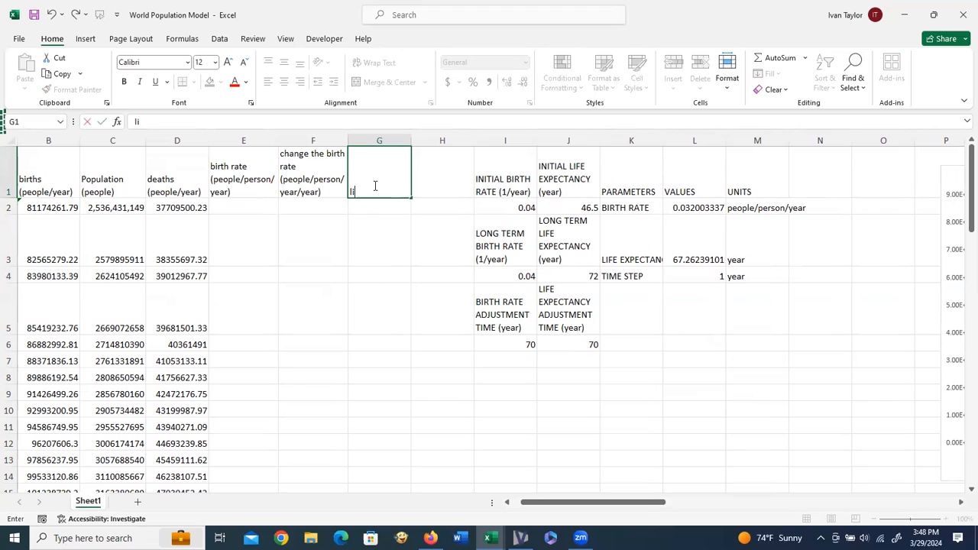
text(fe expectancy)
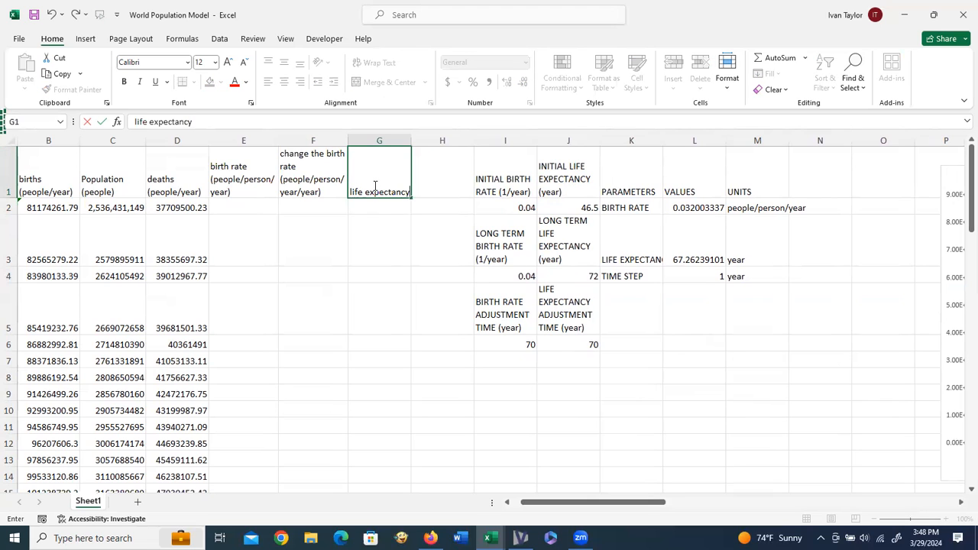
key(Tab)
click(373, 185)
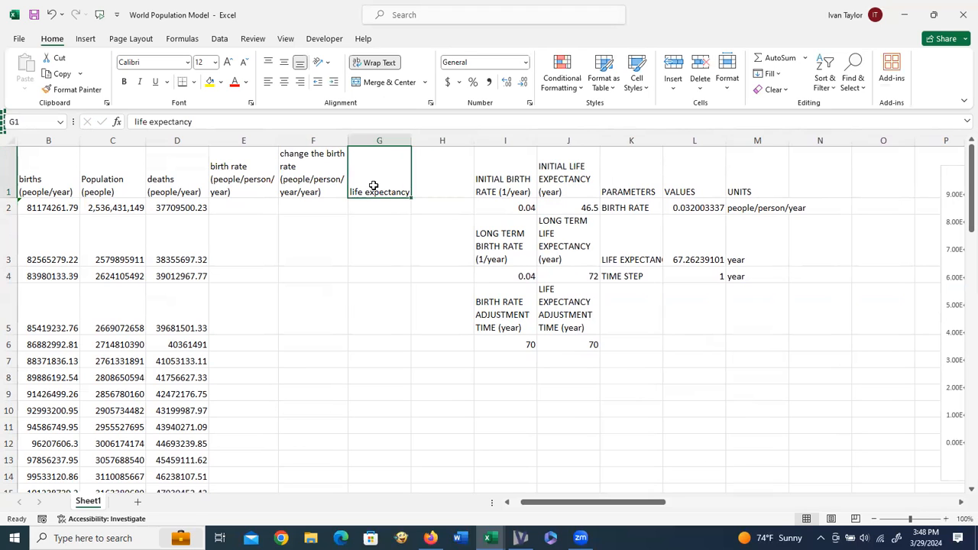
click(213, 121)
text(()
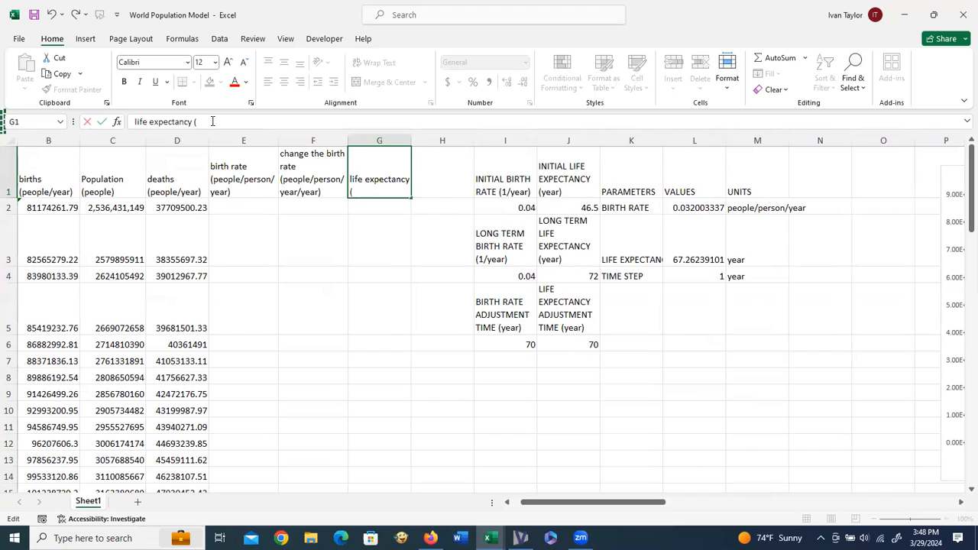
text(year))
key(Tab)
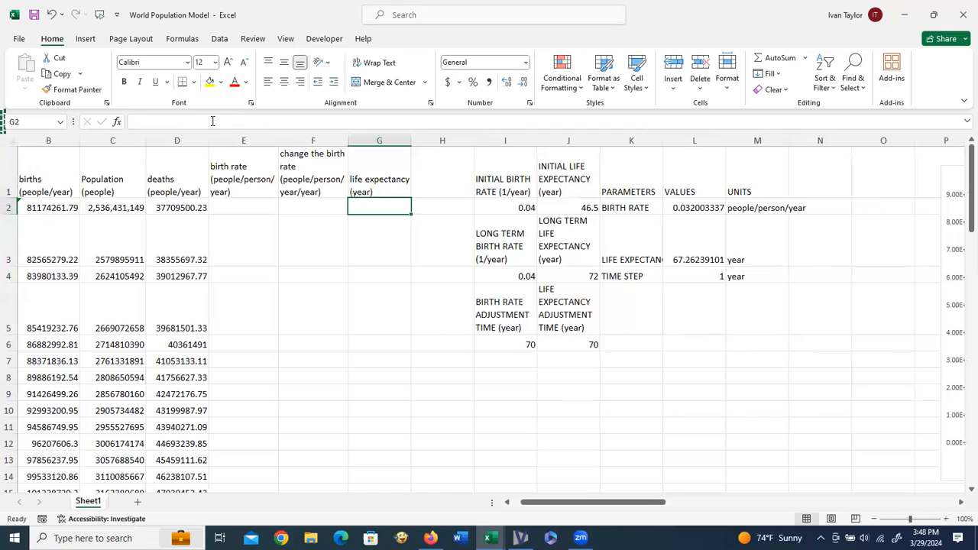
Step: Enter the column header "change in the life expectancy (years/year)" in H1
text(change in the)
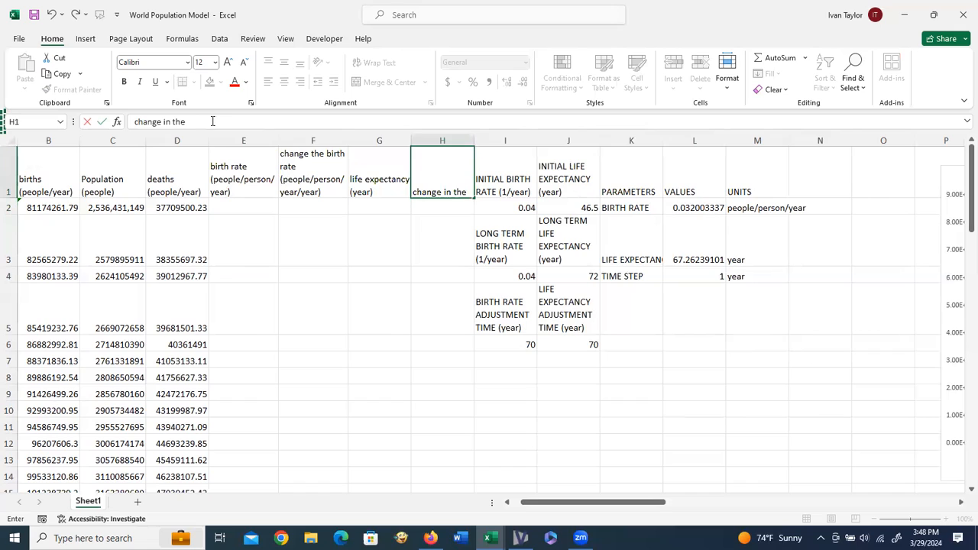
text( life expectancy)
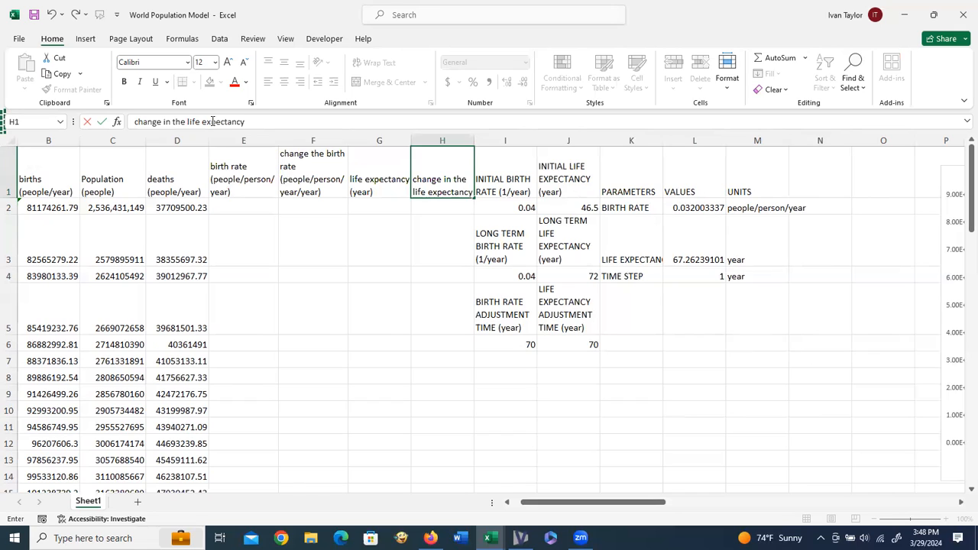
text( (years/year))
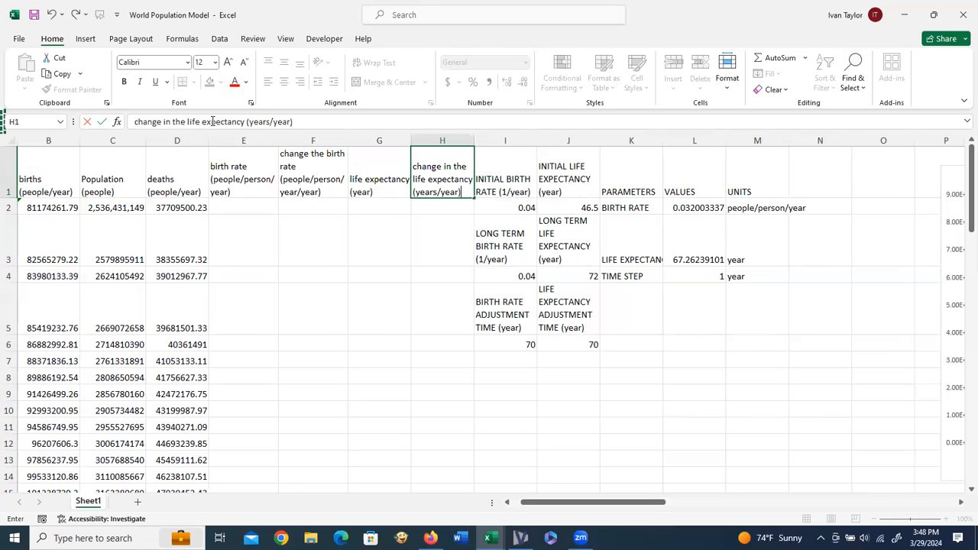
key(Return)
Step: Link the first birth rate value in E2 to the initial birth rate with =I2
key(Left)
key(Left)
key(Left)
text(=)
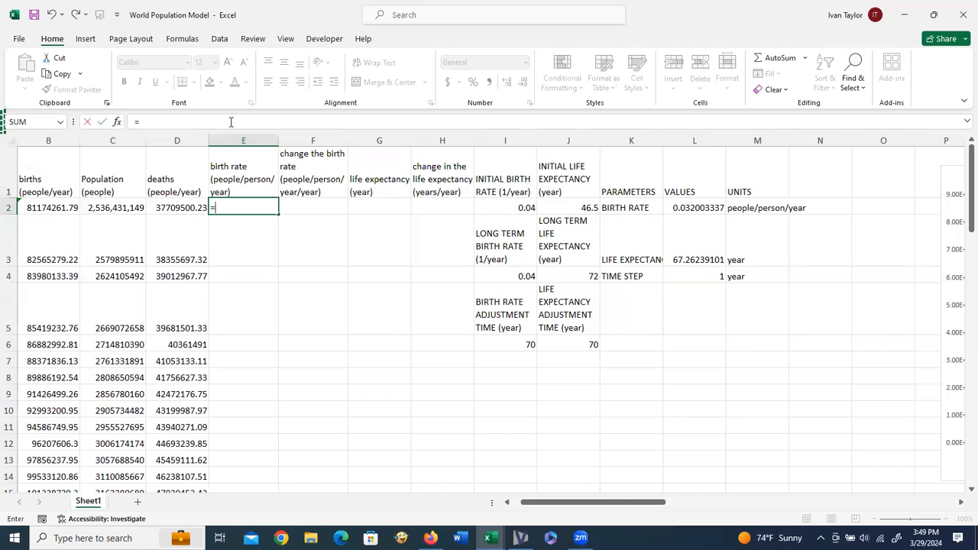
click(504, 209)
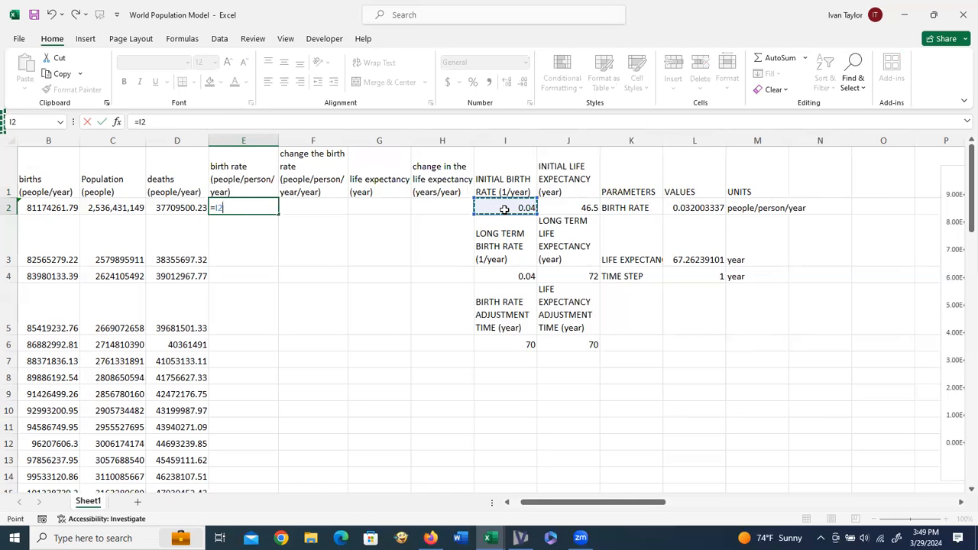
key(Return)
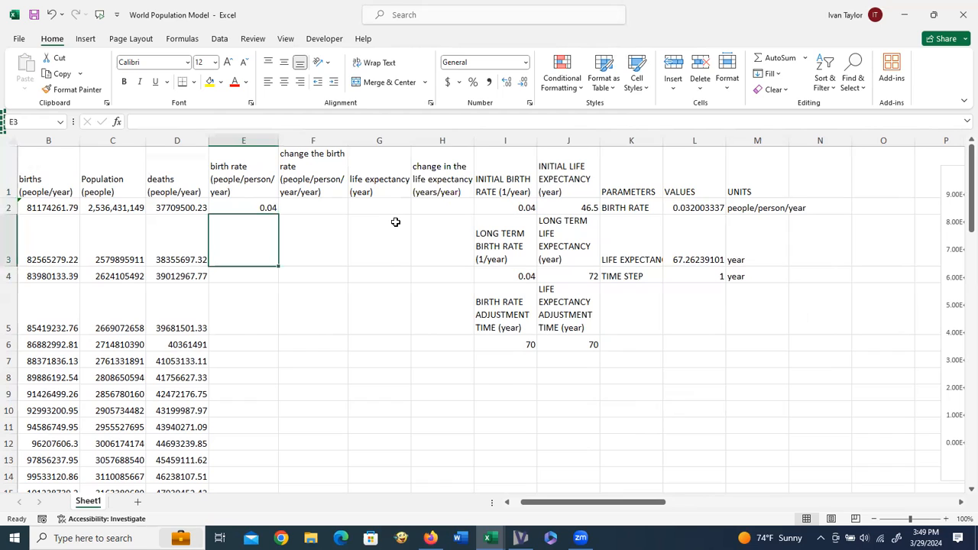
Step: Link the first life expectancy value in G2 to the initial life expectancy with =J2
click(382, 210)
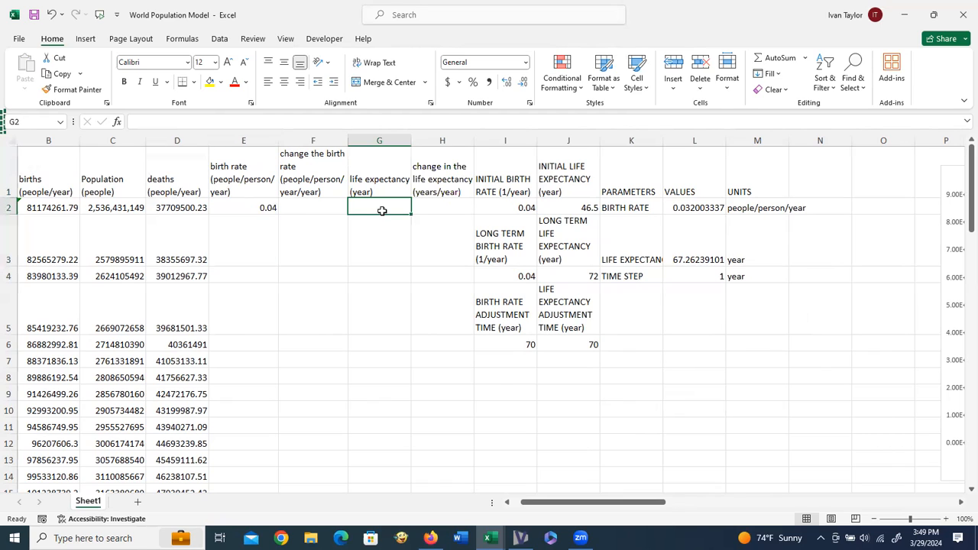
text(=)
click(566, 201)
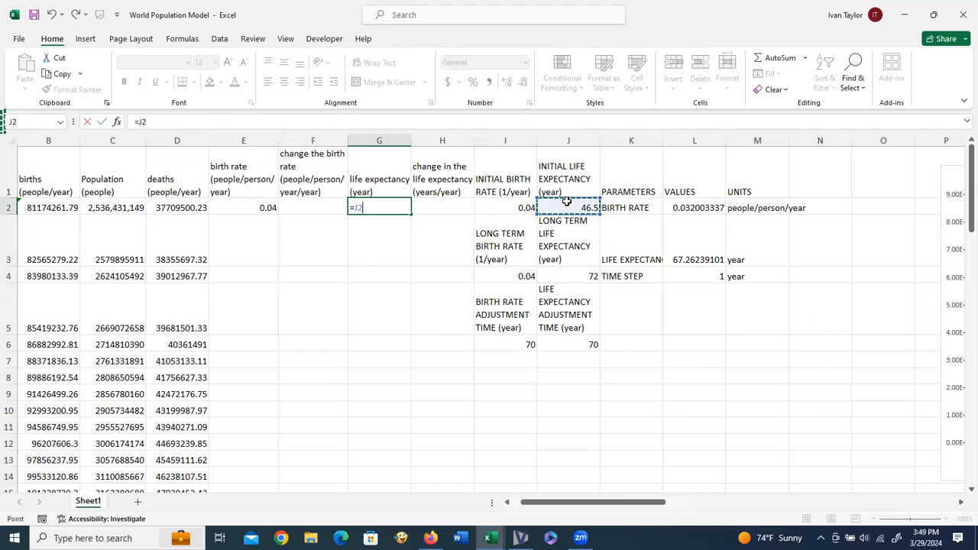
key(Return)
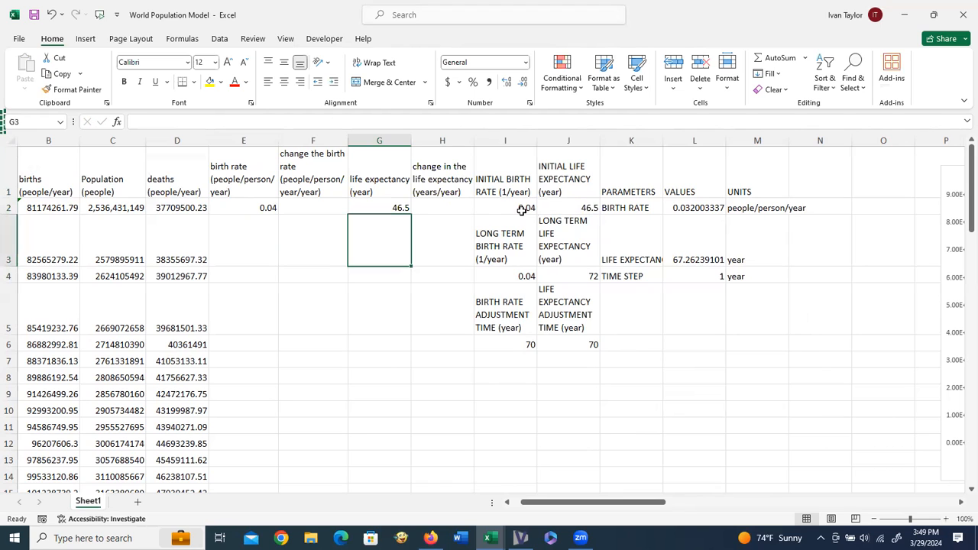
Step: Enter the birth rate change formula =(I$4-E2)/I$6 in F2, with the row references of both parameters fixed
click(322, 208)
text(=()
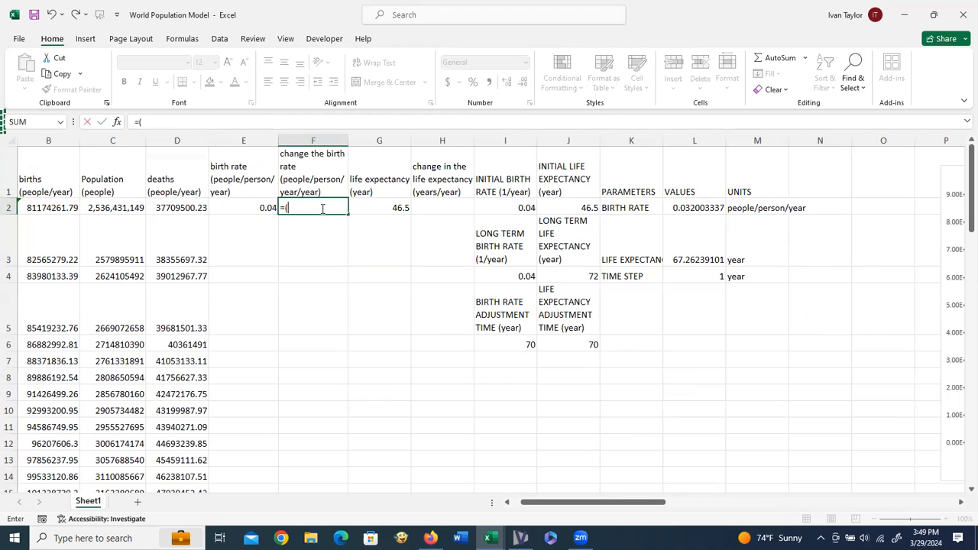
click(508, 280)
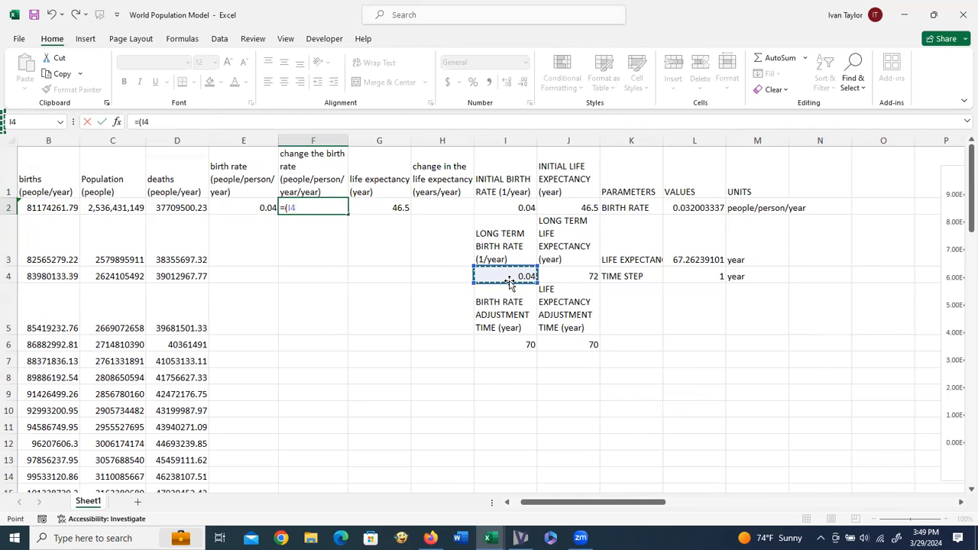
text(-)
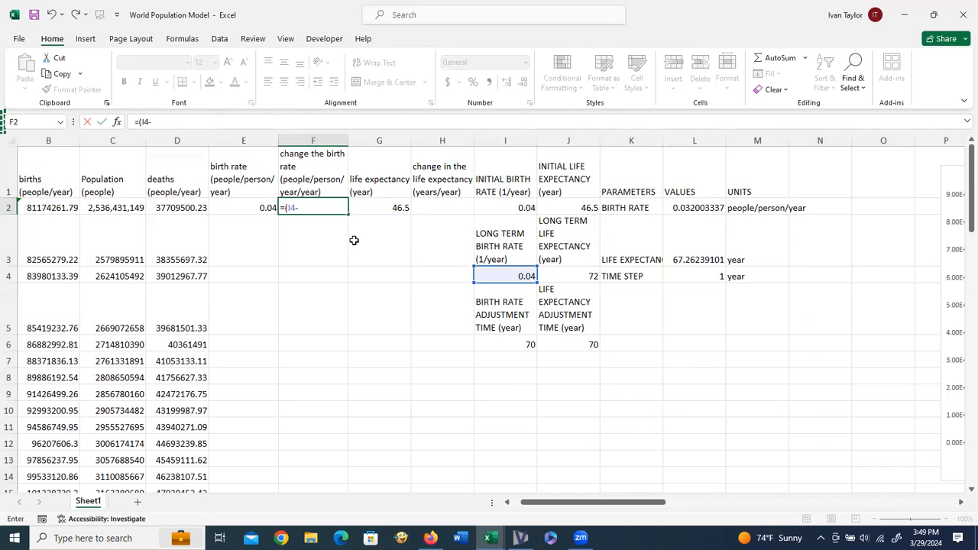
click(263, 208)
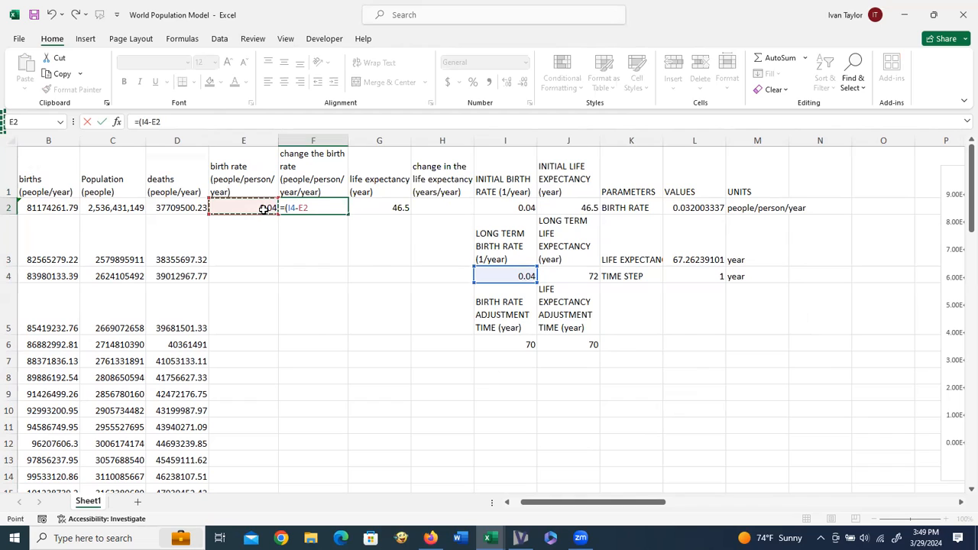
text()/)
click(514, 345)
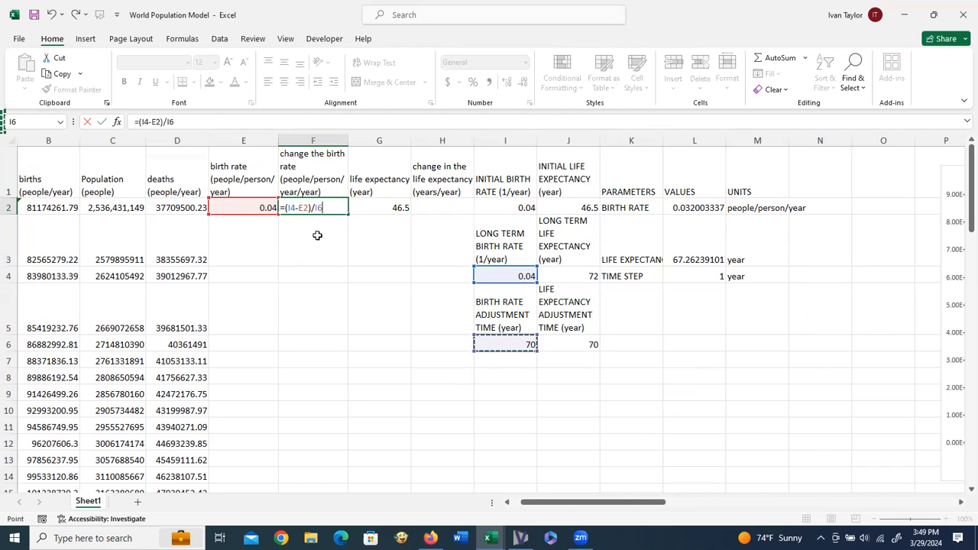
click(291, 211)
text($)
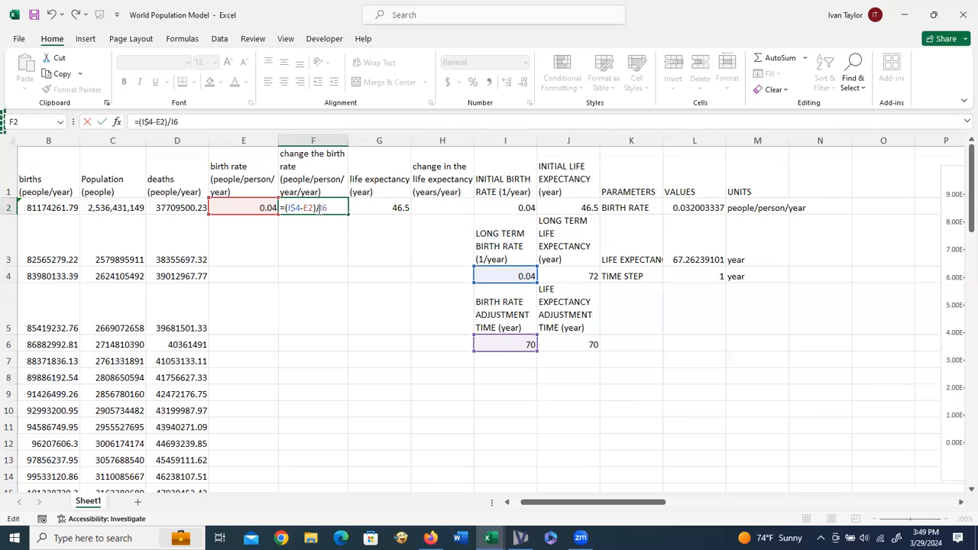
click(323, 209)
text($)
key(Return)
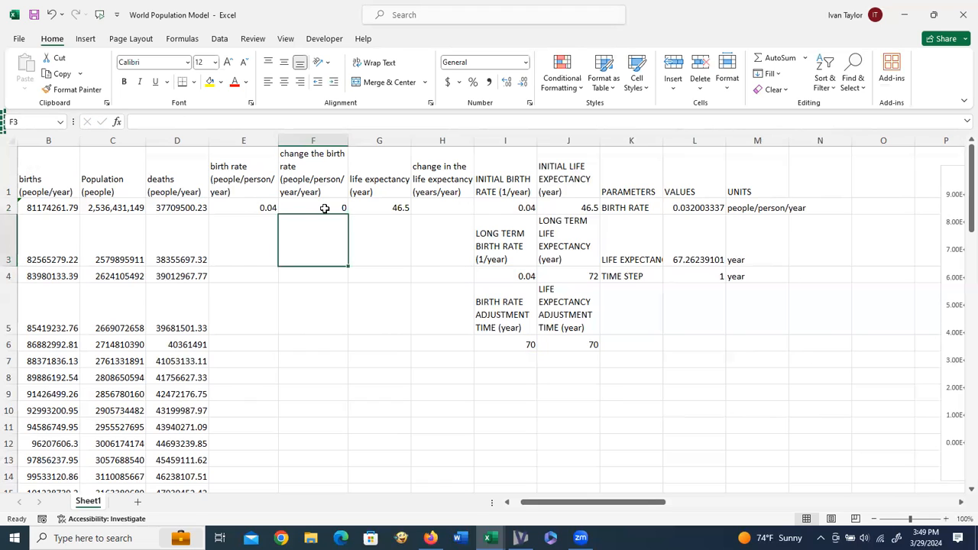
Step: Enter the life expectancy change formula =(J$4-G2)/J$6 in H2, with the row references of both parameters fixed
click(444, 209)
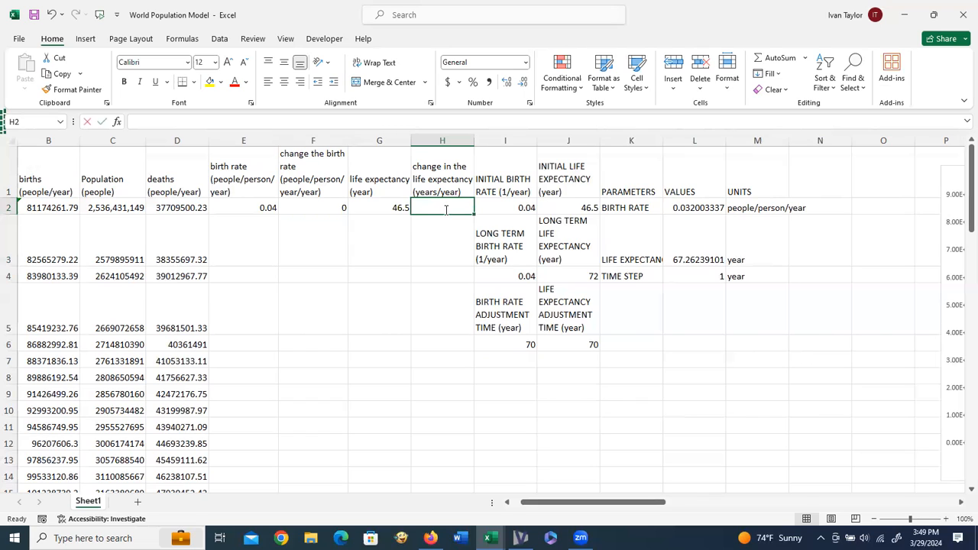
text(=()
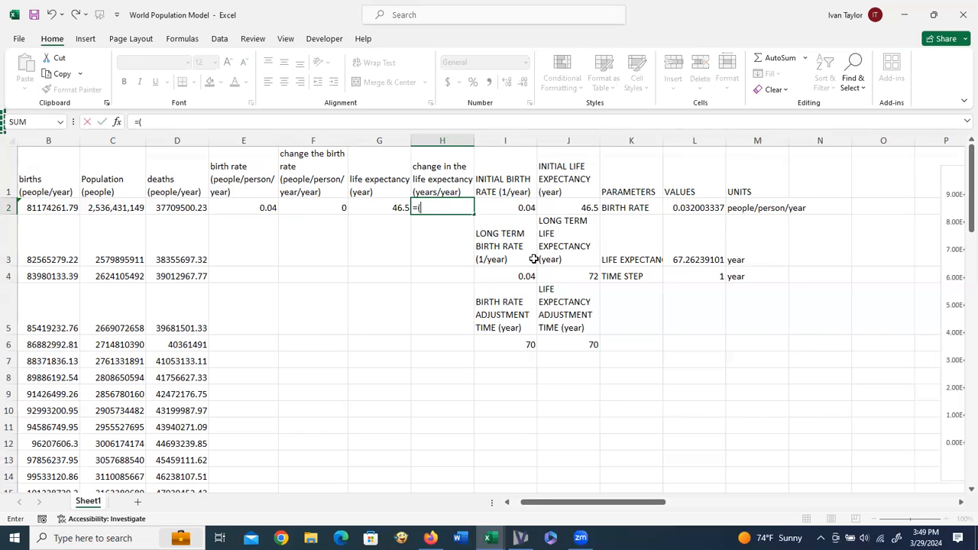
click(566, 278)
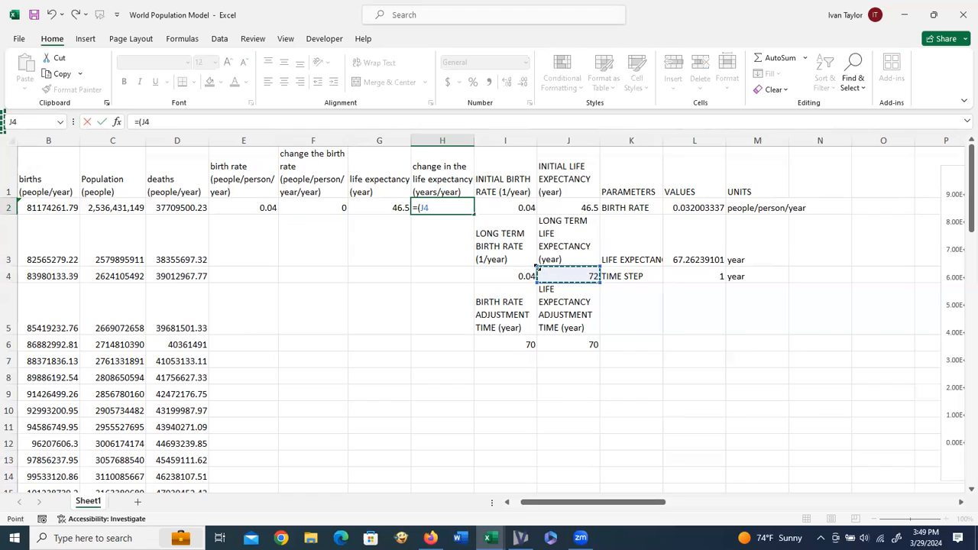
text(-)
click(395, 210)
text()/)
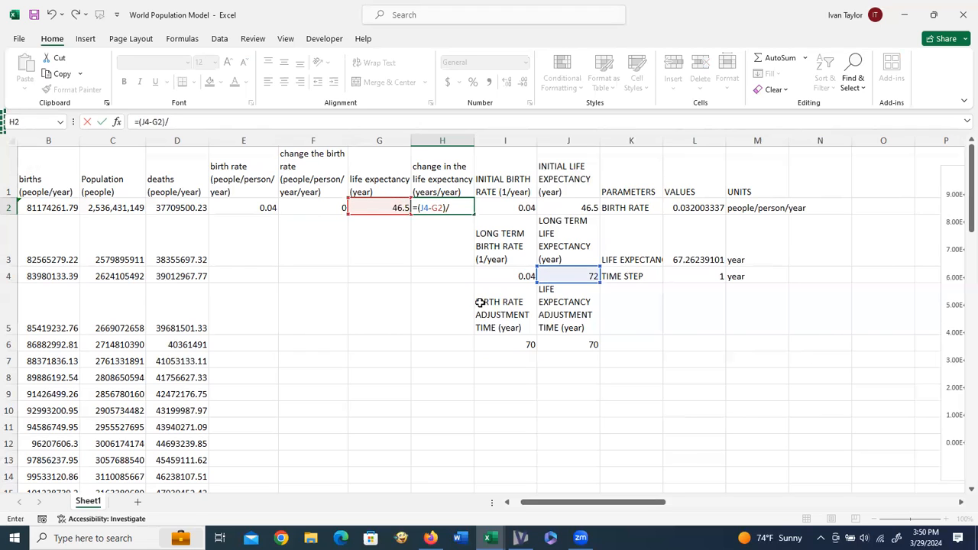
click(566, 342)
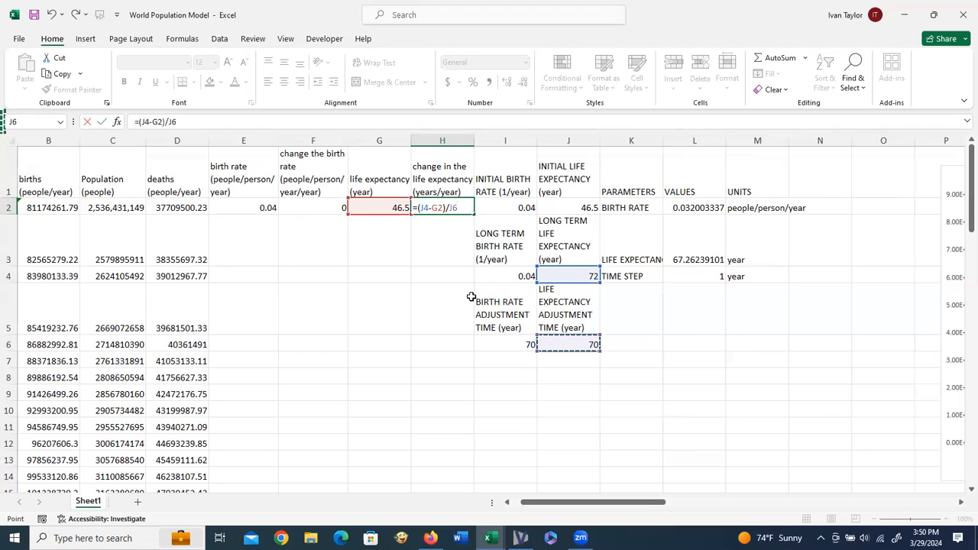
click(425, 210)
text($)
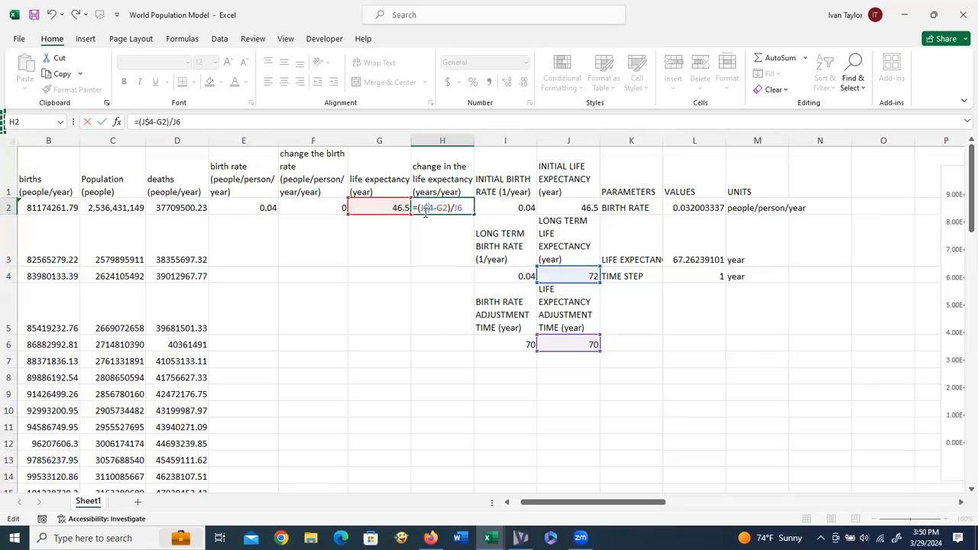
click(463, 207)
text($)
key(Return)
Step: Enter the next birth rate formula =E2+L$4*F2 in E3, with the time step's row reference fixed
click(263, 226)
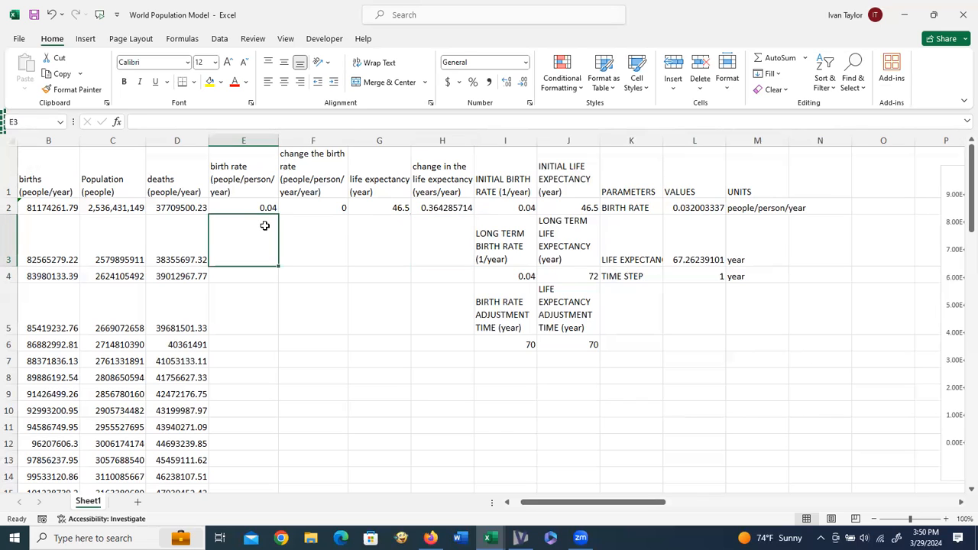
text(=)
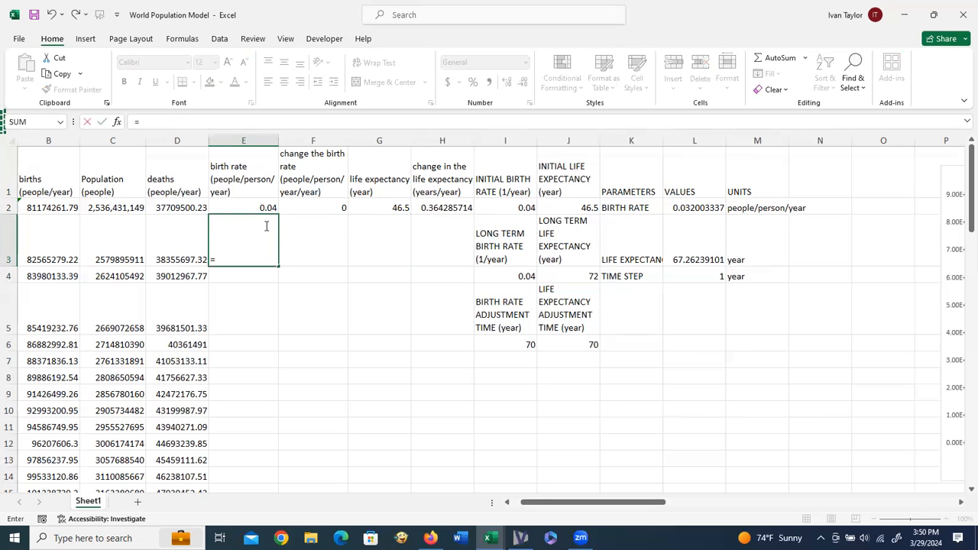
click(263, 207)
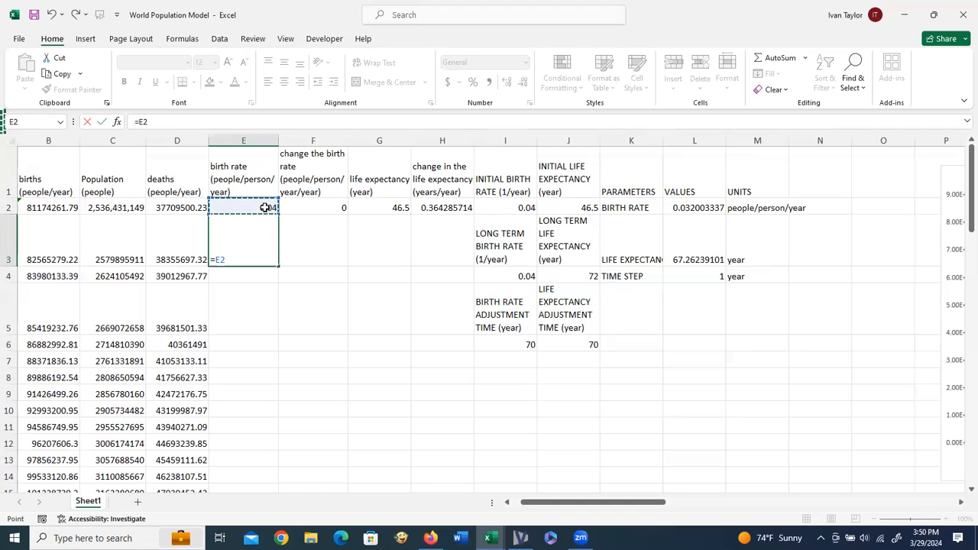
text(+)
click(699, 276)
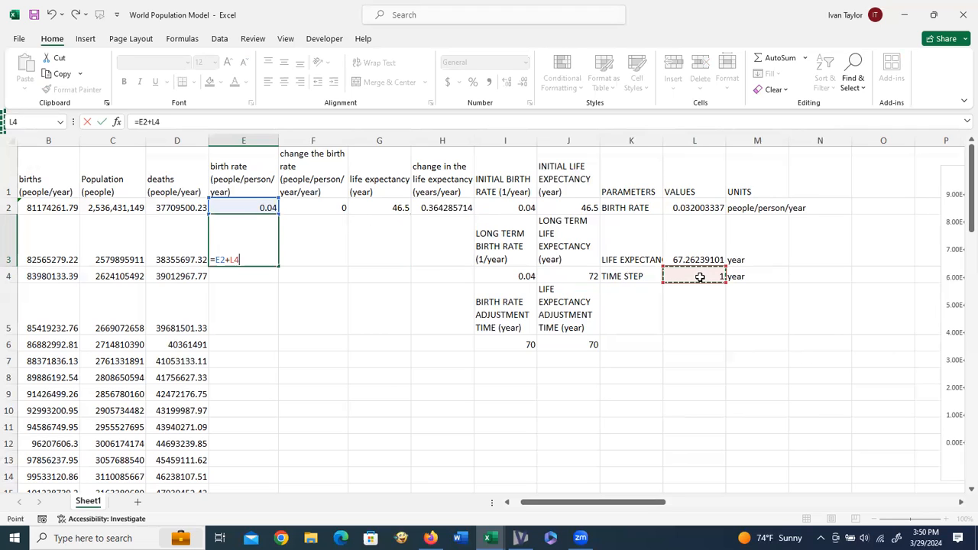
text(*)
click(339, 210)
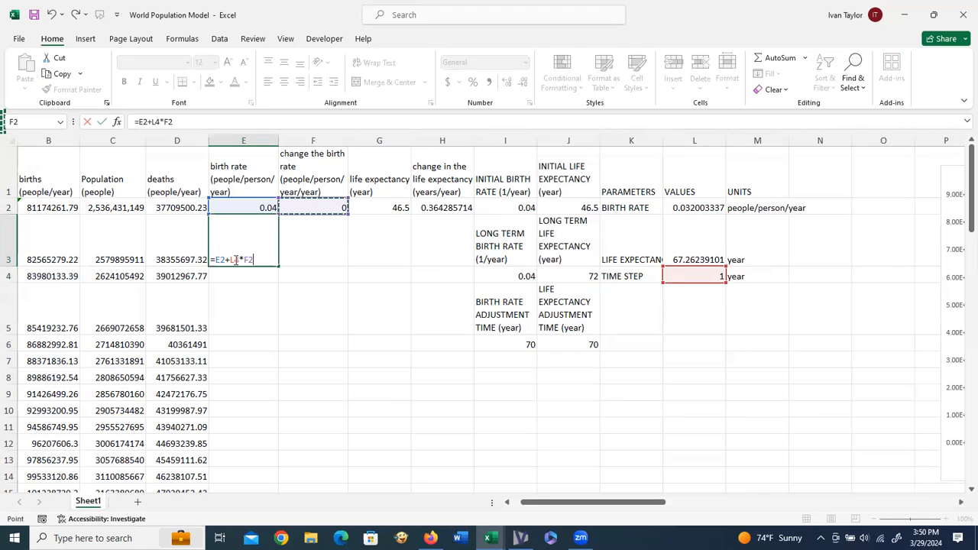
click(242, 260)
key(F4)
key(F4)
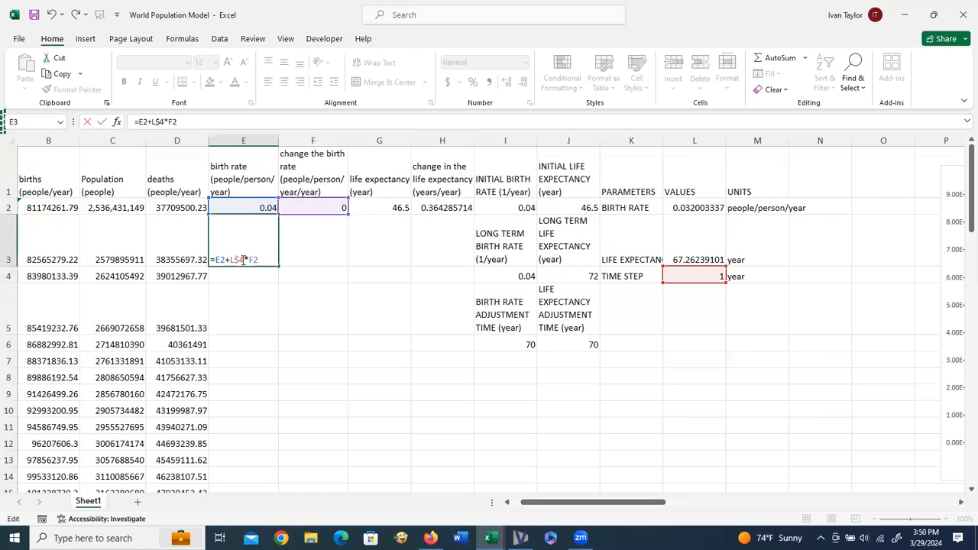
key(Return)
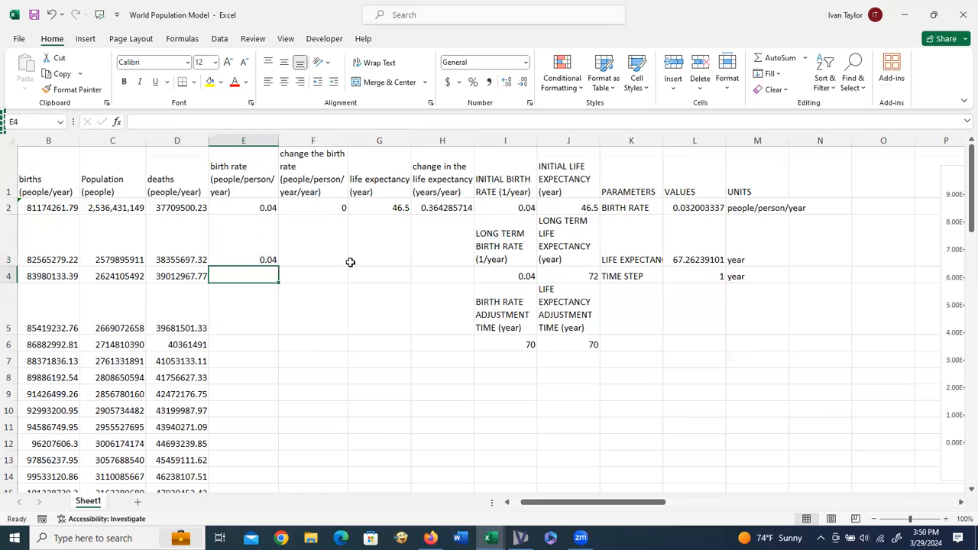
Step: Enter the next life expectancy formula =G2+L$4*H2:H3 in G3, with the time step's row reference fixed
click(391, 255)
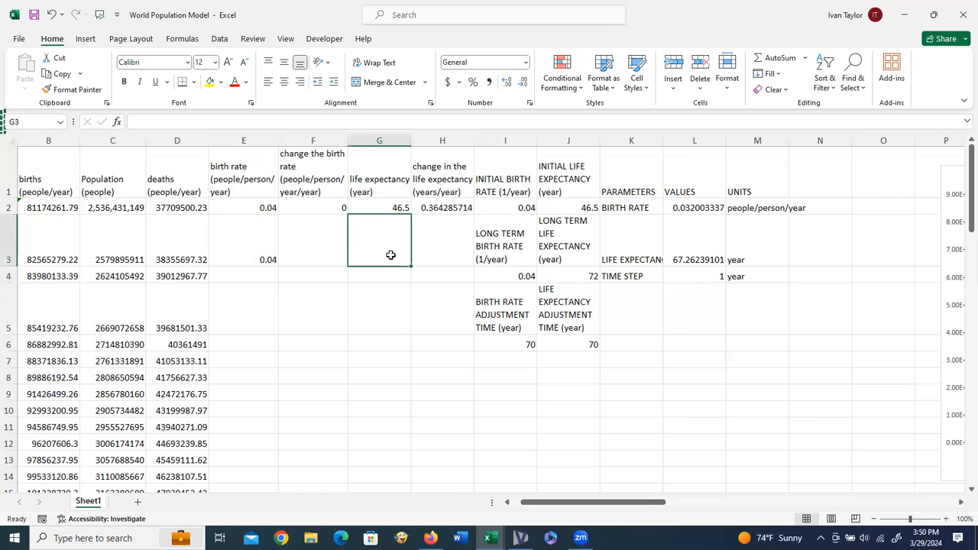
text(=)
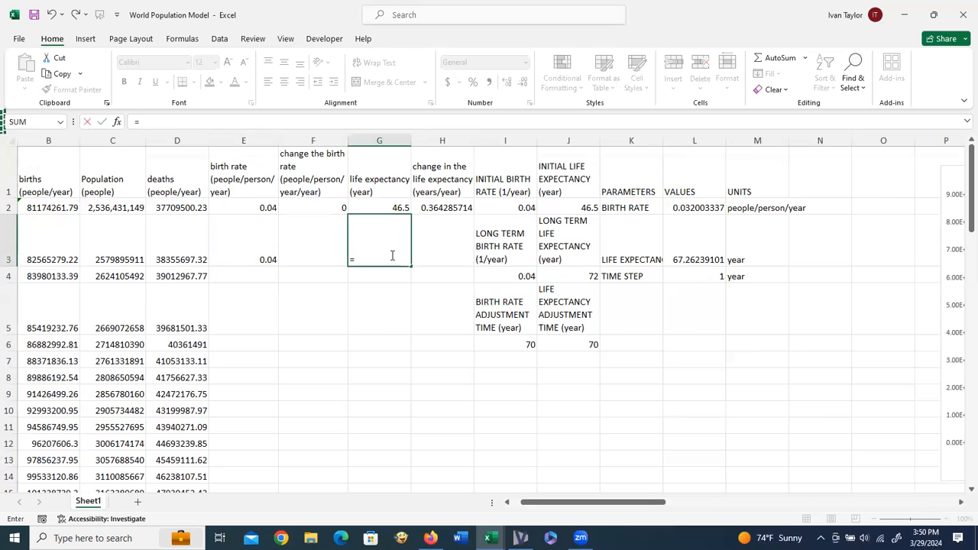
click(383, 209)
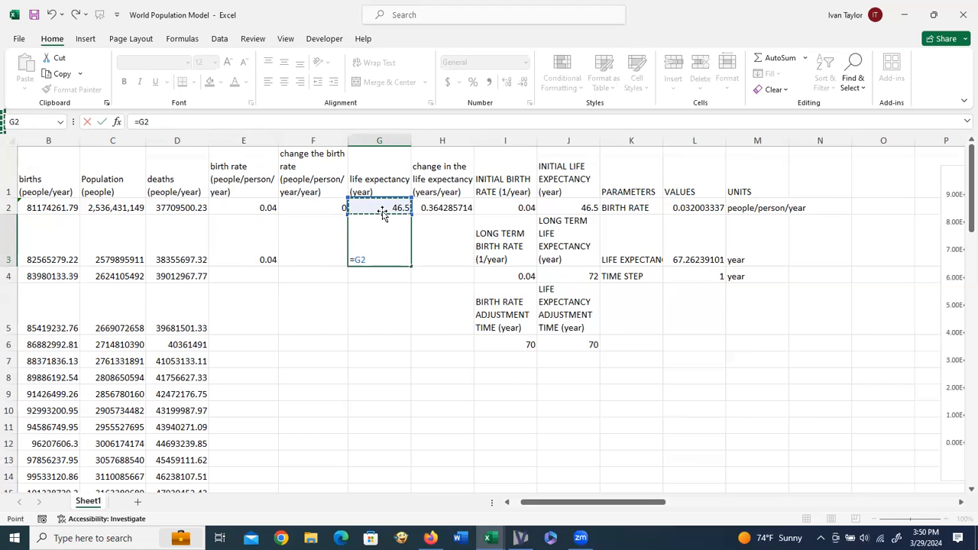
text(+)
click(690, 280)
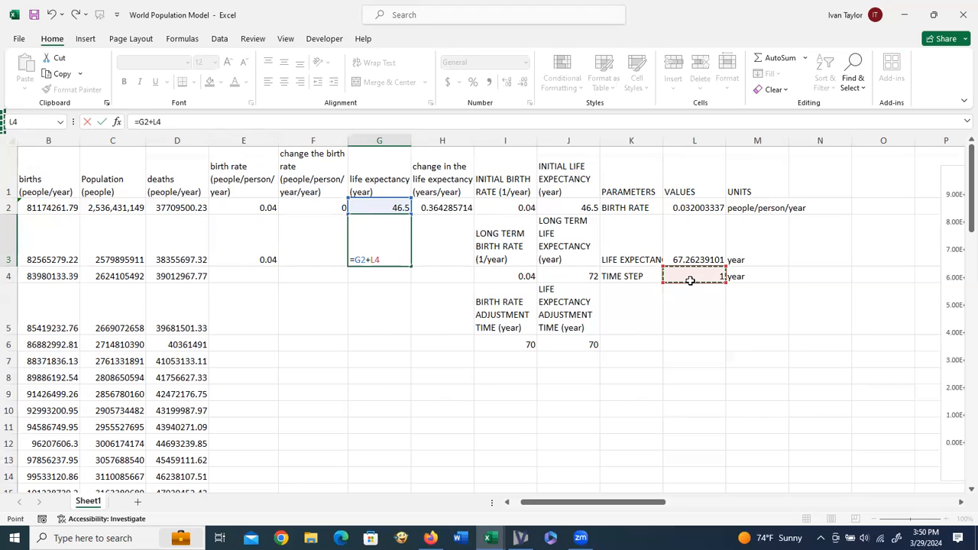
text(*)
drag(459, 207, 442, 256)
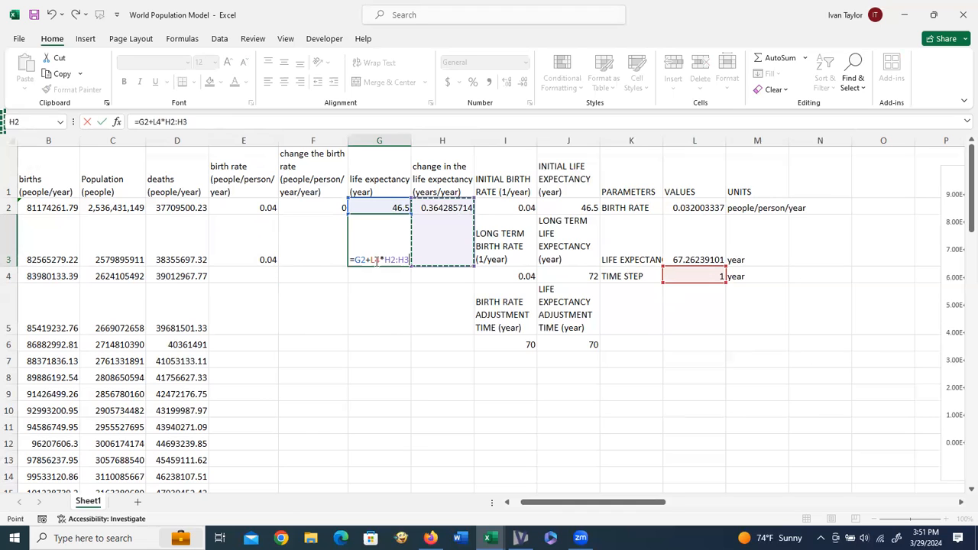
click(377, 261)
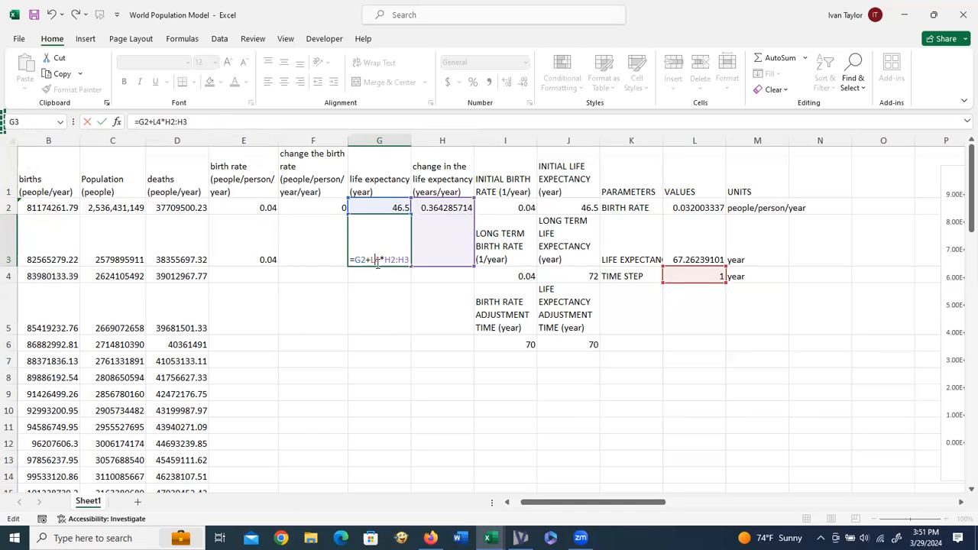
text($)
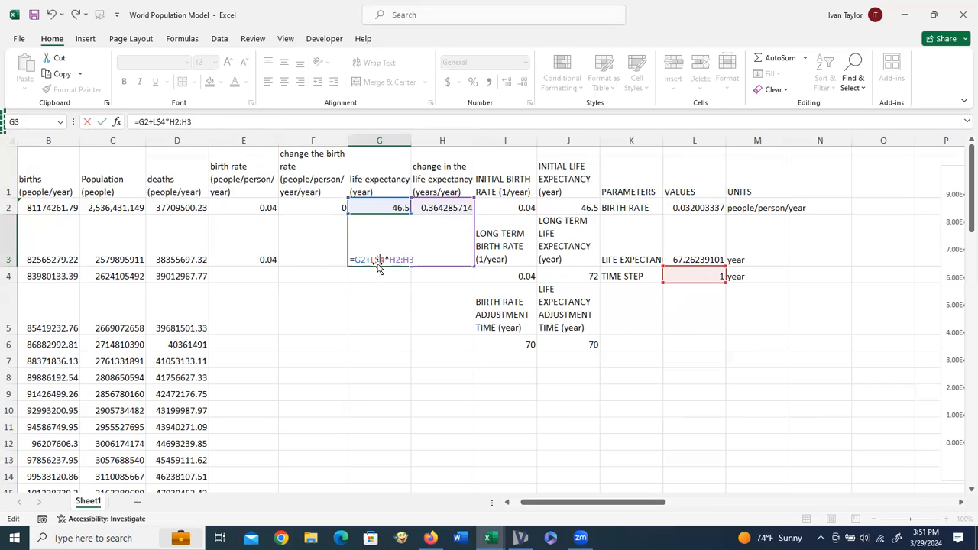
key(Return)
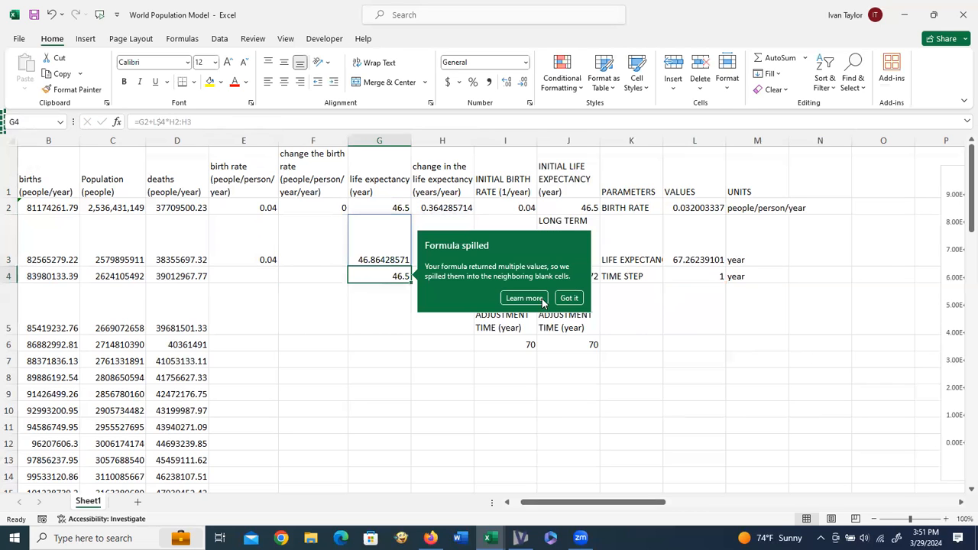
Step: Try to delete the extra life expectancy value in G4
click(397, 272)
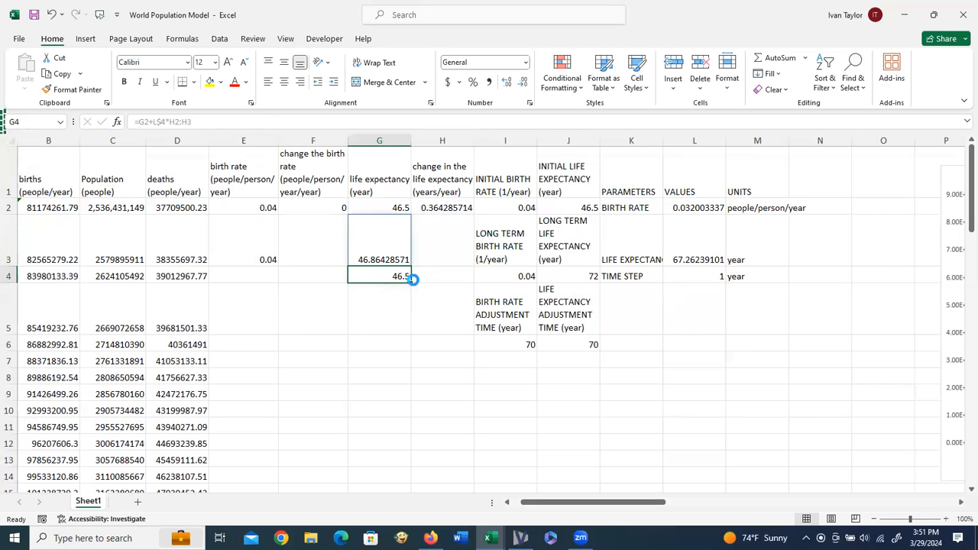
key(Delete)
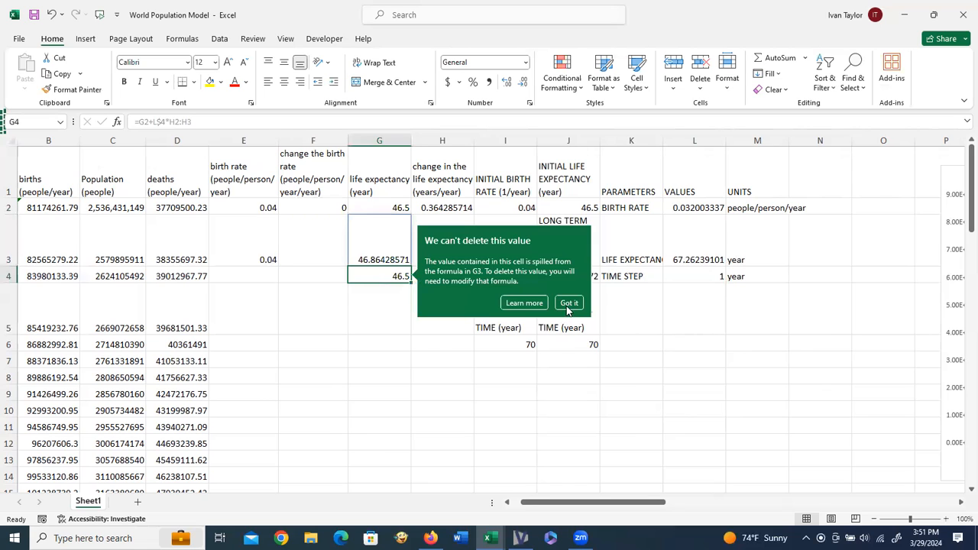
click(568, 306)
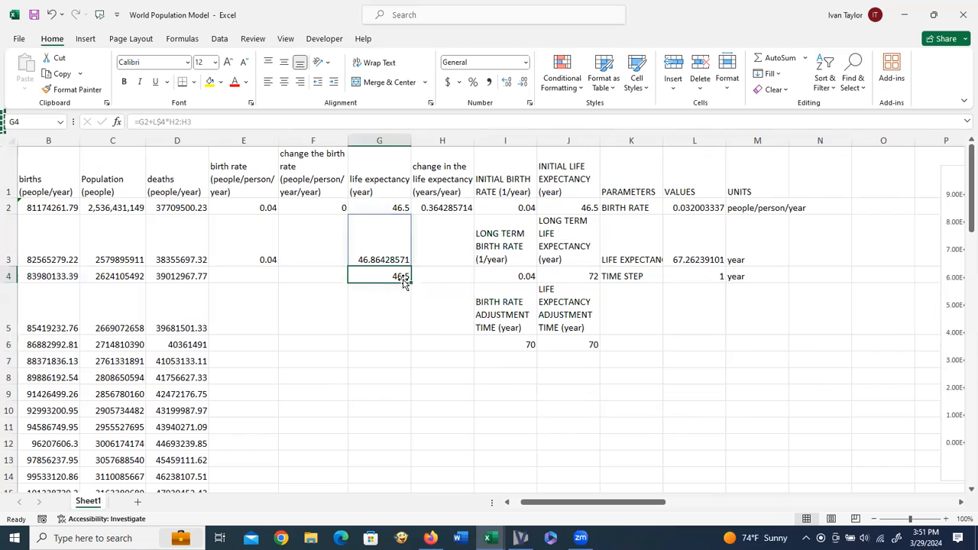
key(BackSpace)
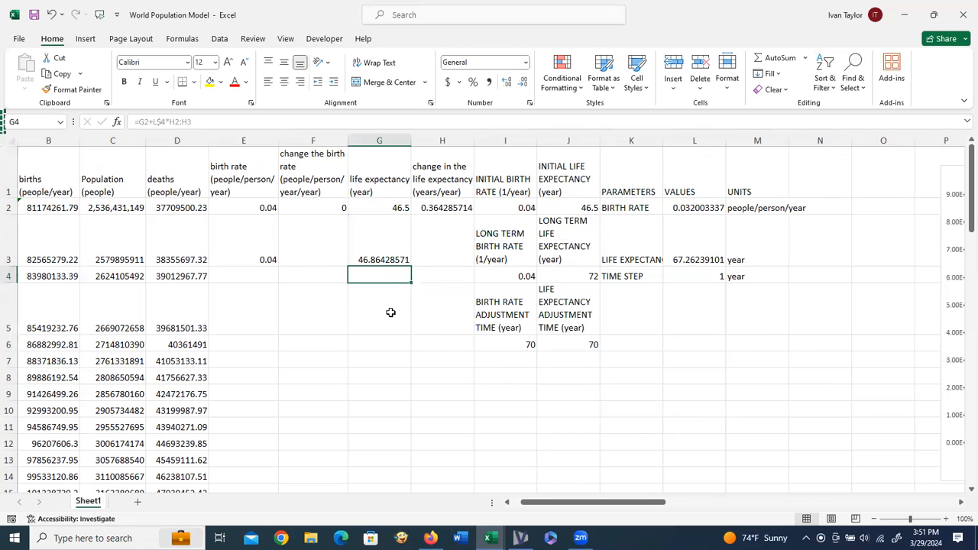
key(Escape)
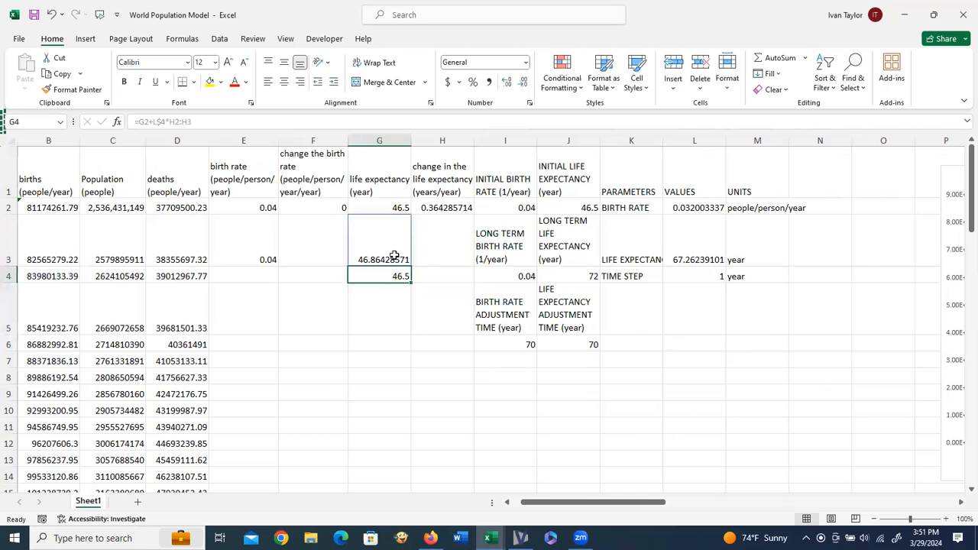
Step: Correct the life expectancy formula in G3 to =G2+L$4*H2 by removing the range end H3
click(394, 256)
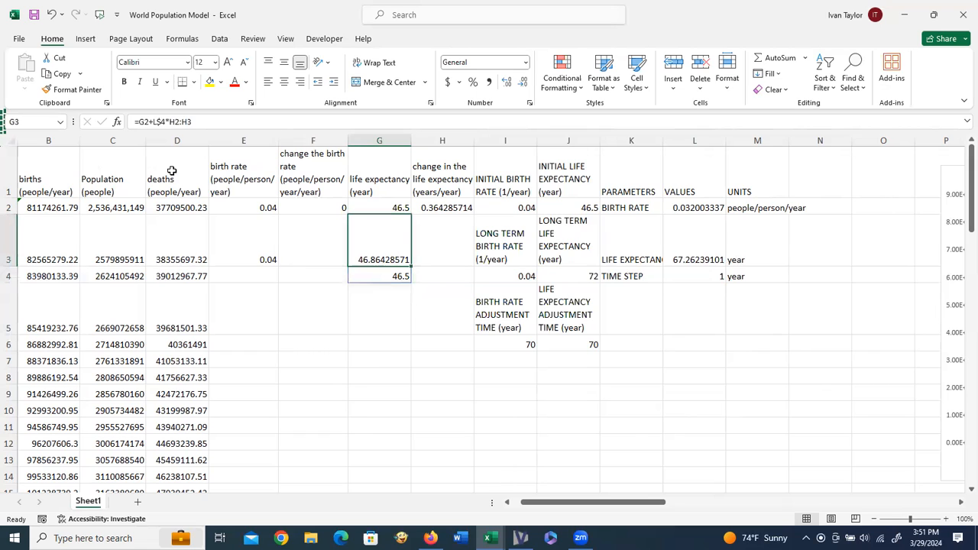
click(194, 125)
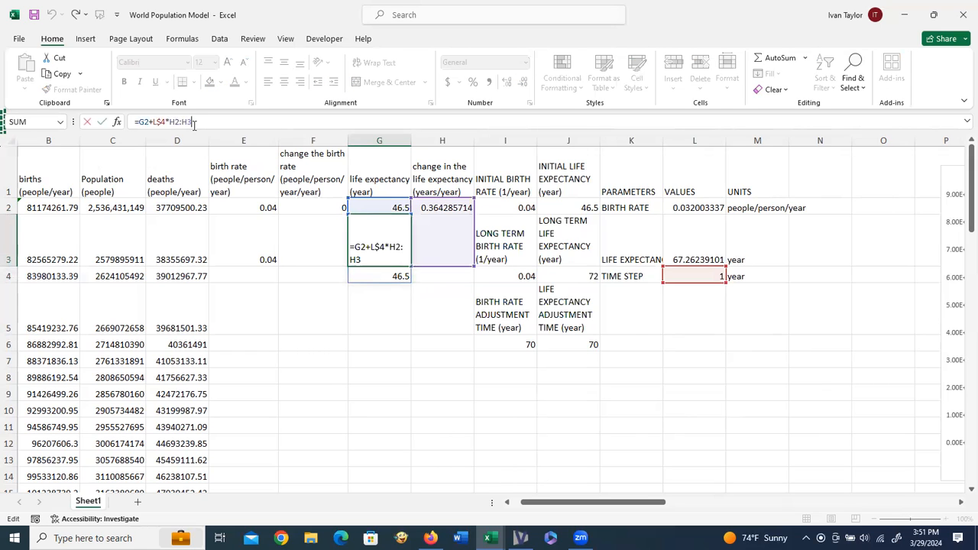
key(BackSpace)
key(BackSpace)
key(BackSpace)
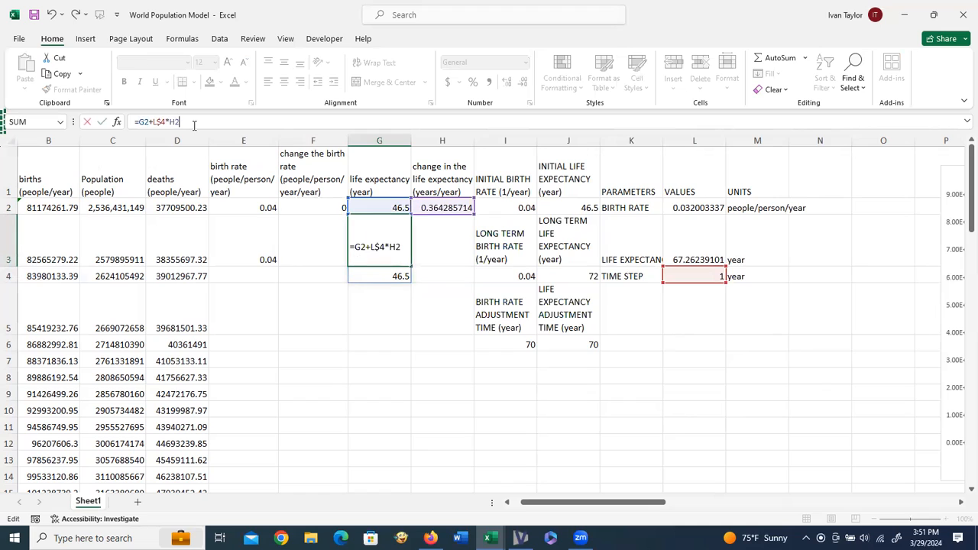
key(Return)
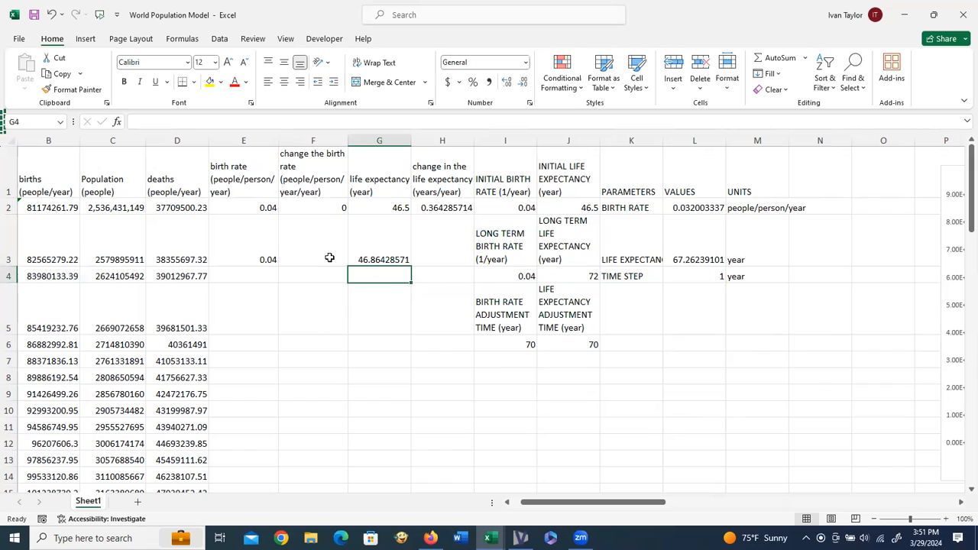
Step: Copy the birth rate change and life expectancy change formulas from F2 and H2 to F3 and H3
click(327, 214)
key(ctrl+c)
click(331, 260)
key(ctrl+v)
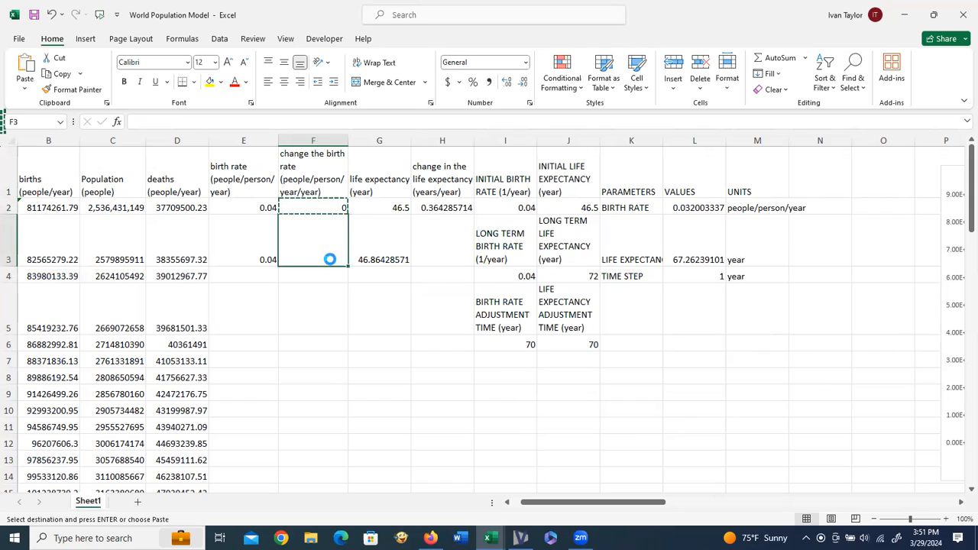
click(441, 213)
key(ctrl+c)
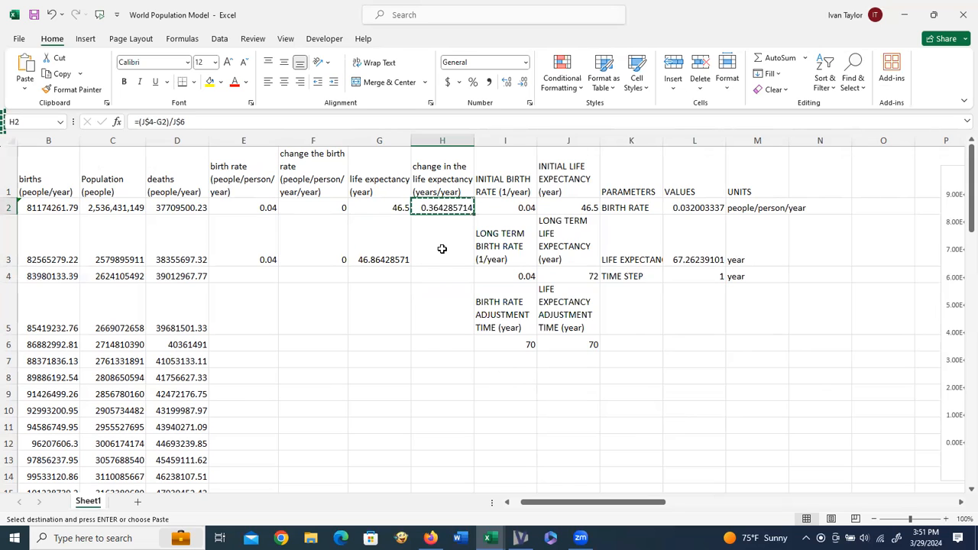
click(442, 248)
key(ctrl+v)
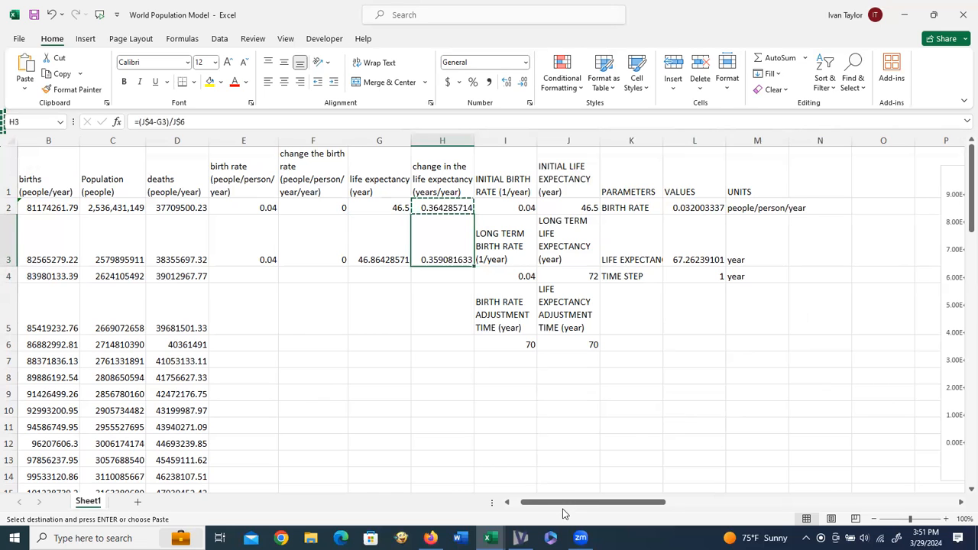
drag(567, 504, 500, 498)
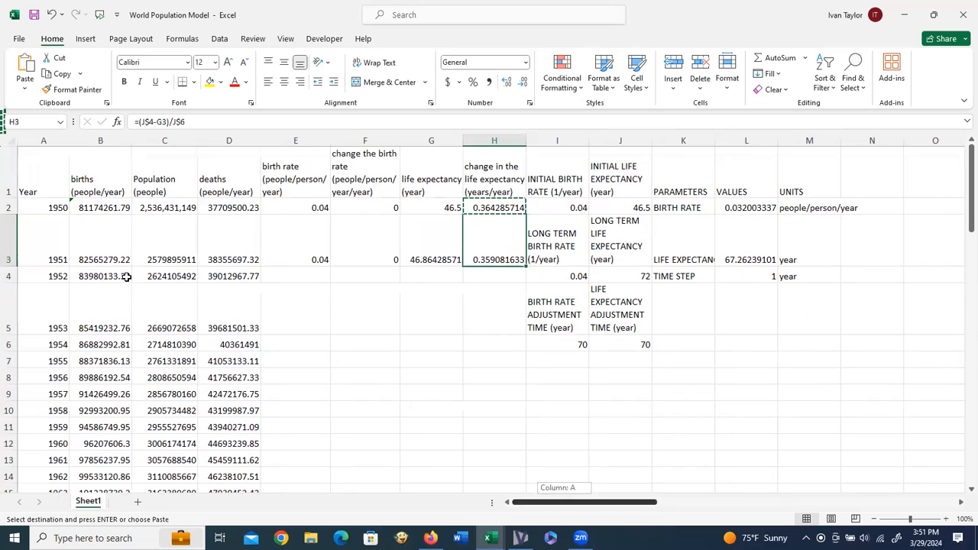
click(110, 259)
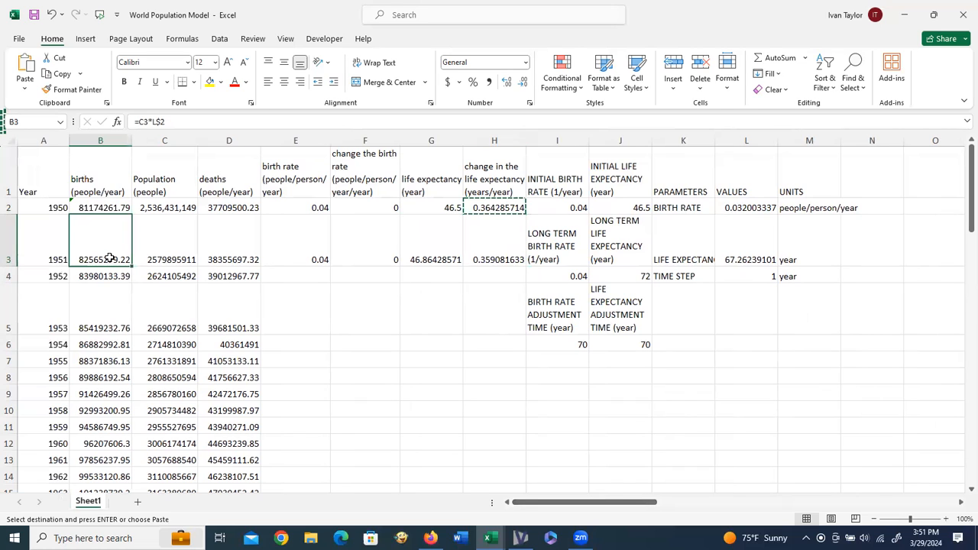
key(Escape)
text(=)
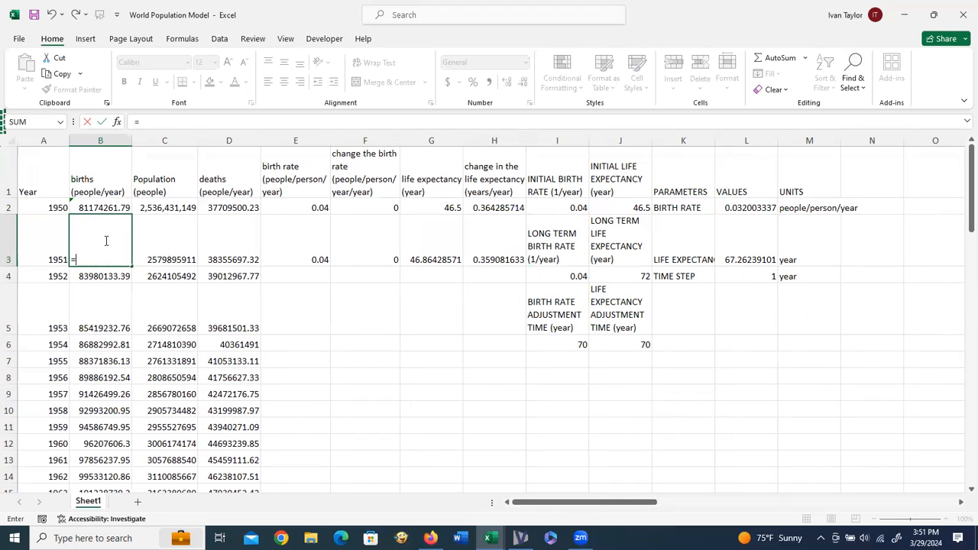
key(BackSpace)
key(Escape)
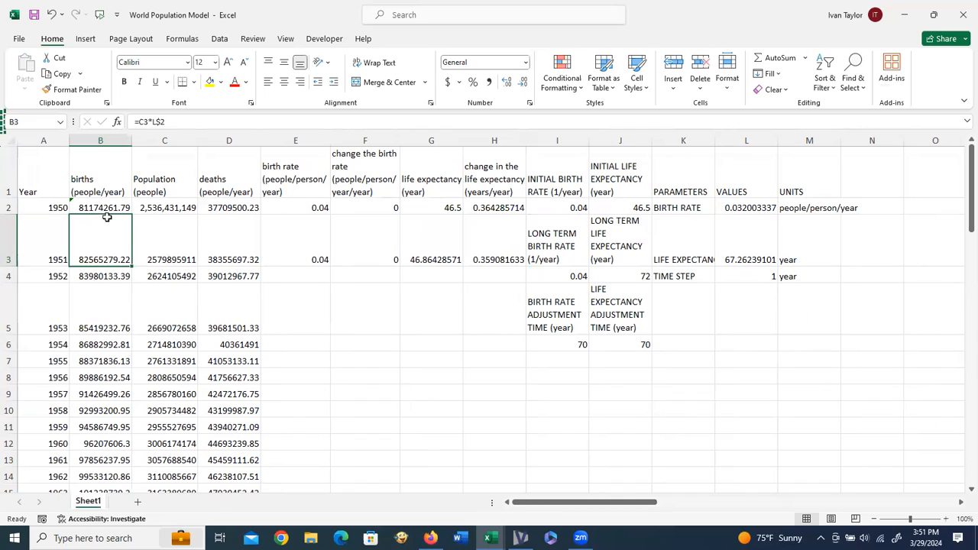
Step: Replace the 1950 births formula in B2 with =C2*E2, multiplying population by the time-varying birth rate
click(109, 207)
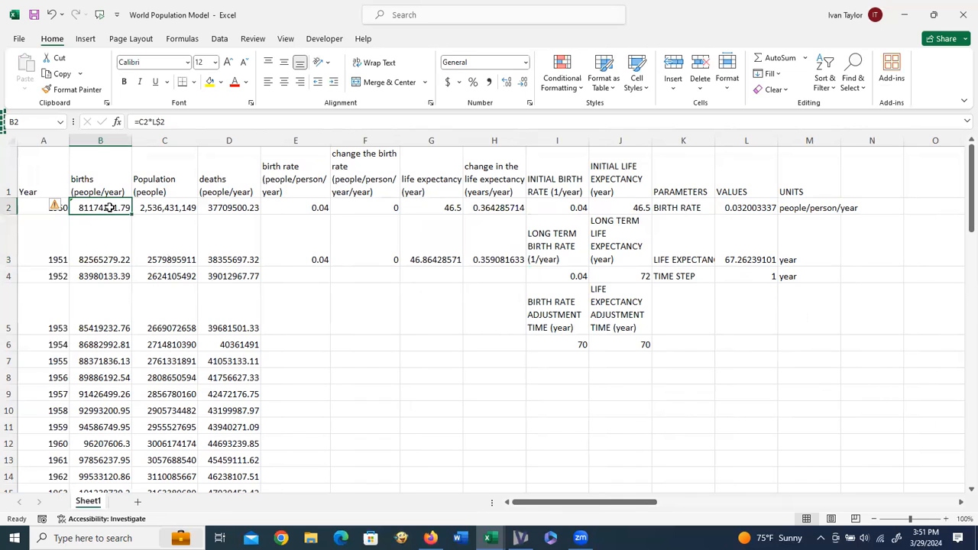
text(=)
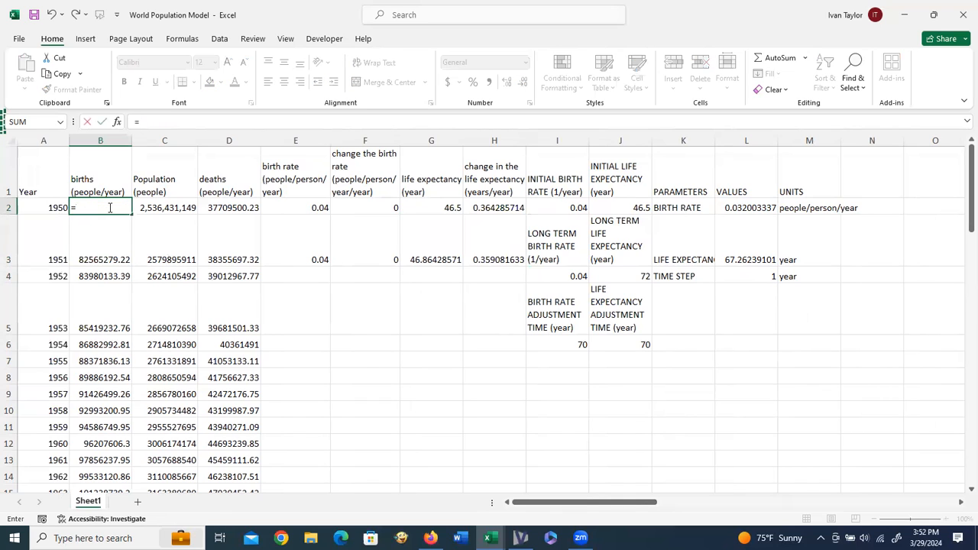
click(162, 208)
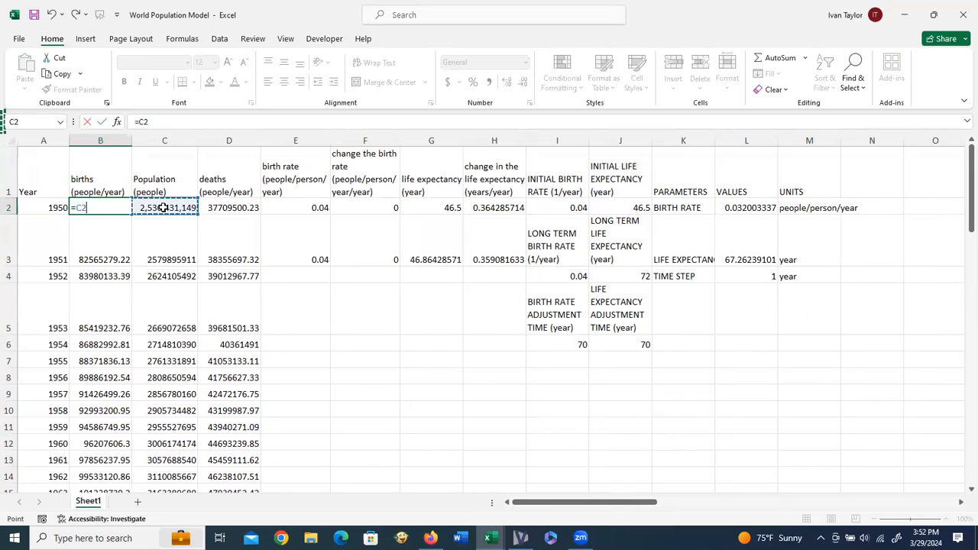
text(*)
click(302, 210)
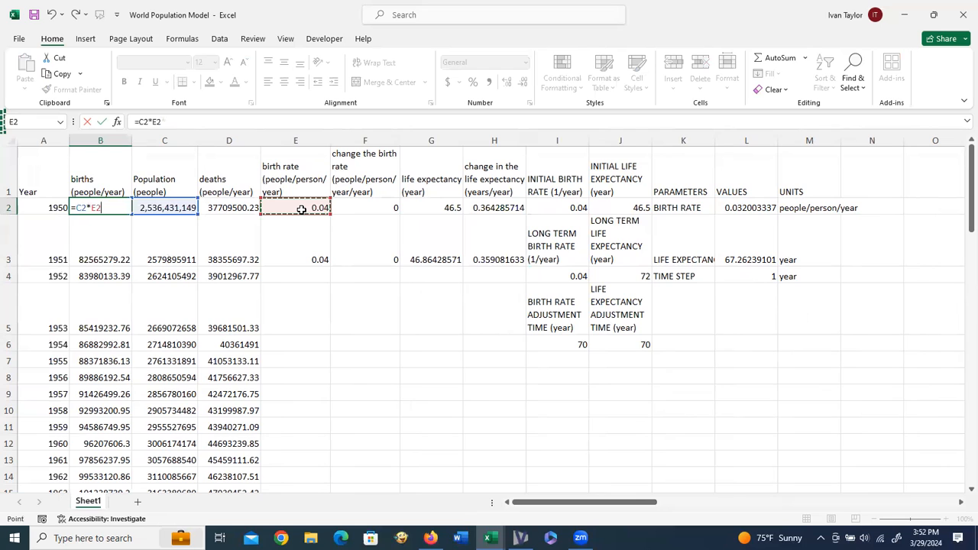
key(Return)
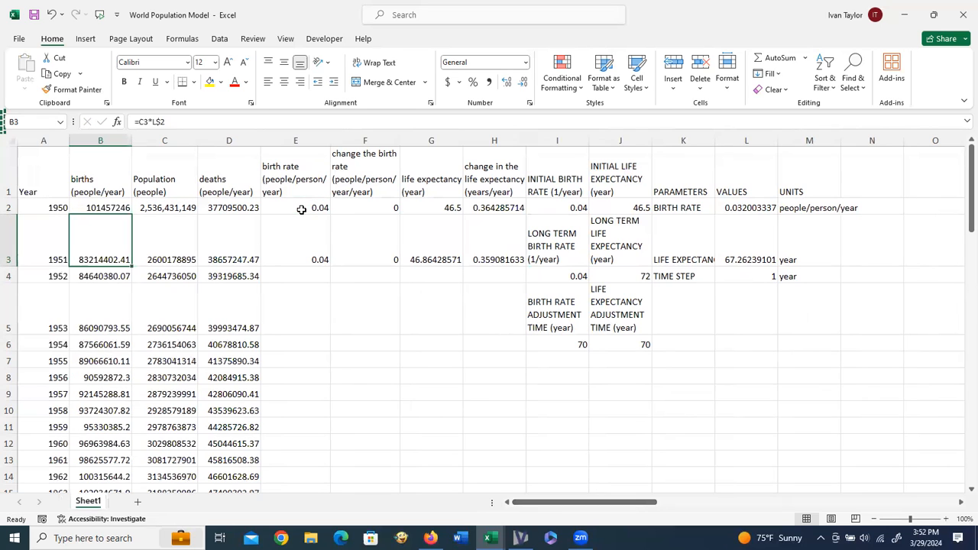
Step: Replace the 1950 deaths formula in D2 with =C2/G2, dividing population by the time-varying life expectancy
click(236, 206)
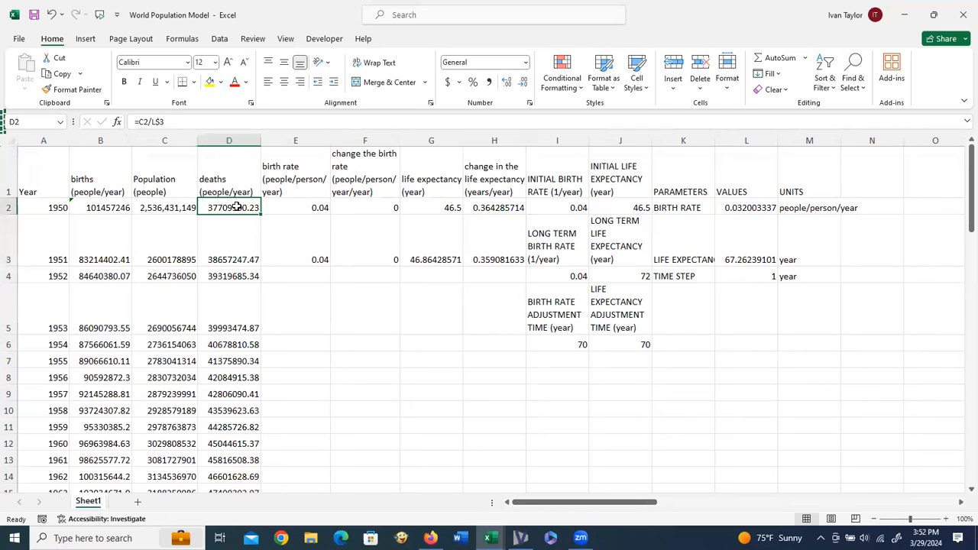
text(=)
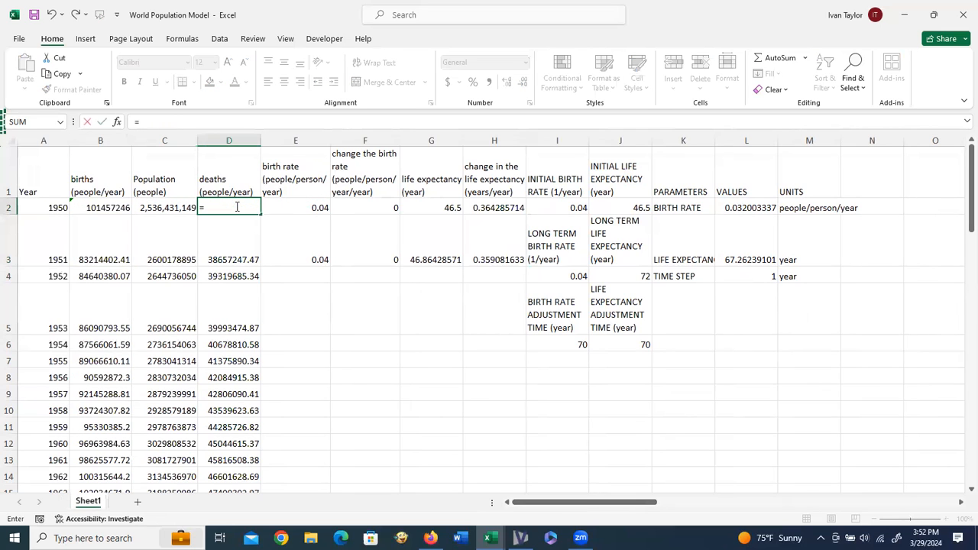
click(184, 206)
text(/)
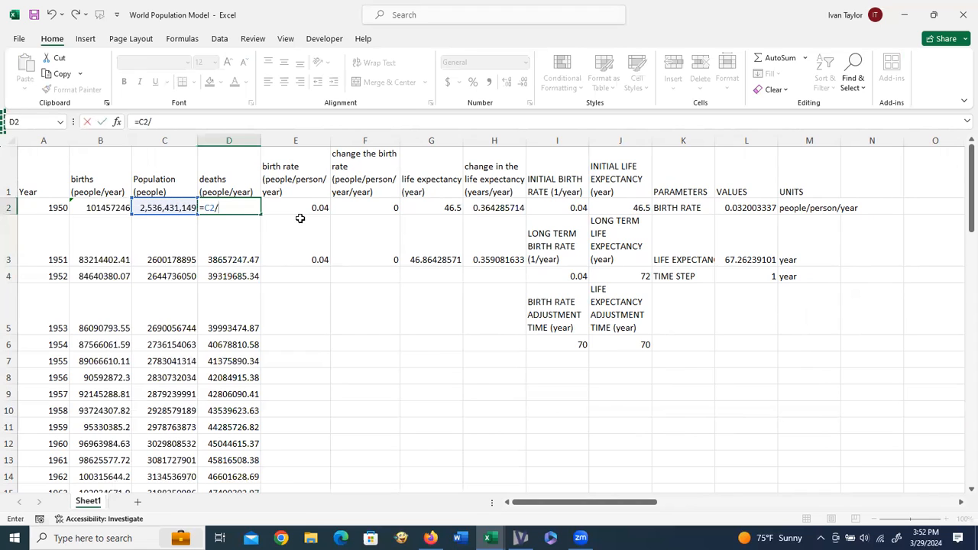
click(430, 216)
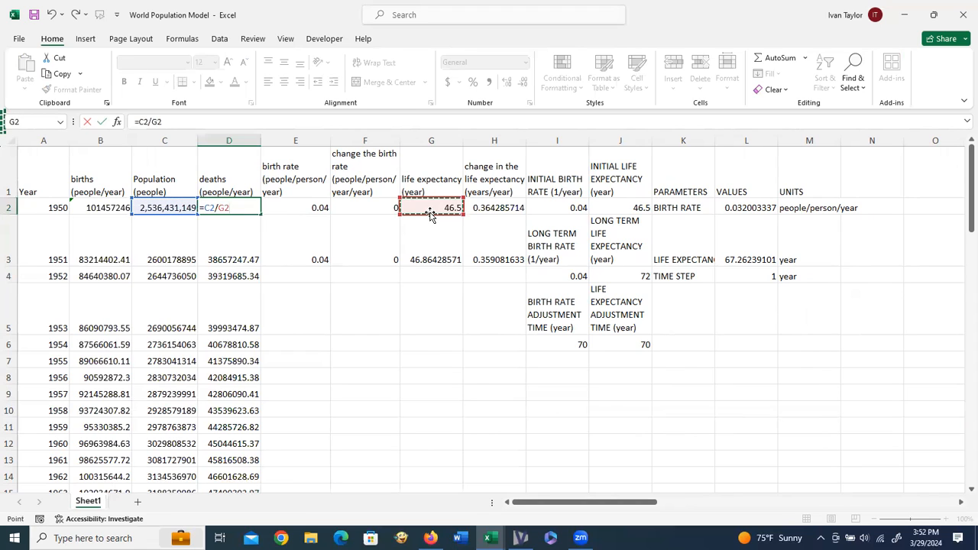
key(ctrl+Return)
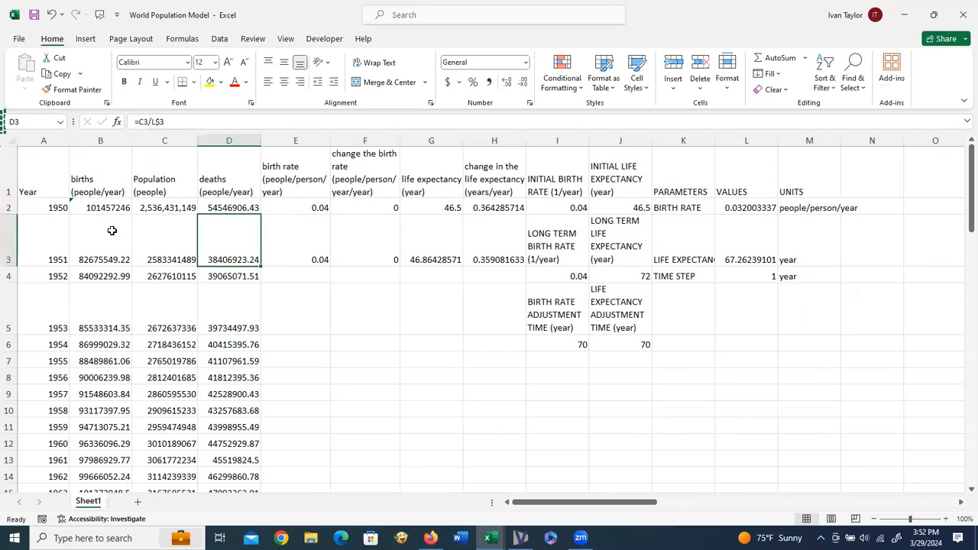
Step: Copy the births and deaths formulas from B2 and D2 to the 1951 row in B3 and D3
click(106, 207)
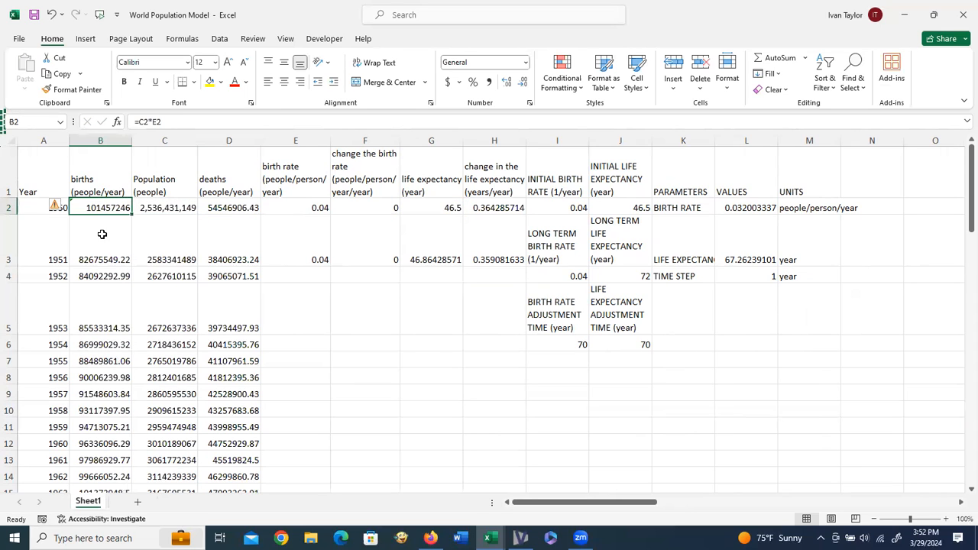
key(ctrl+c)
click(102, 243)
key(ctrl+v)
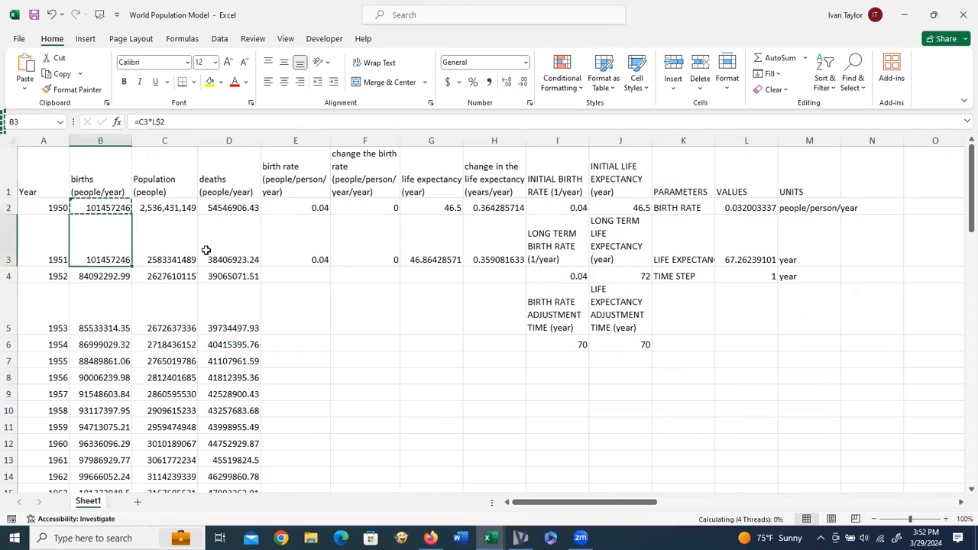
click(227, 207)
key(ctrl+c)
click(237, 249)
key(ctrl+v)
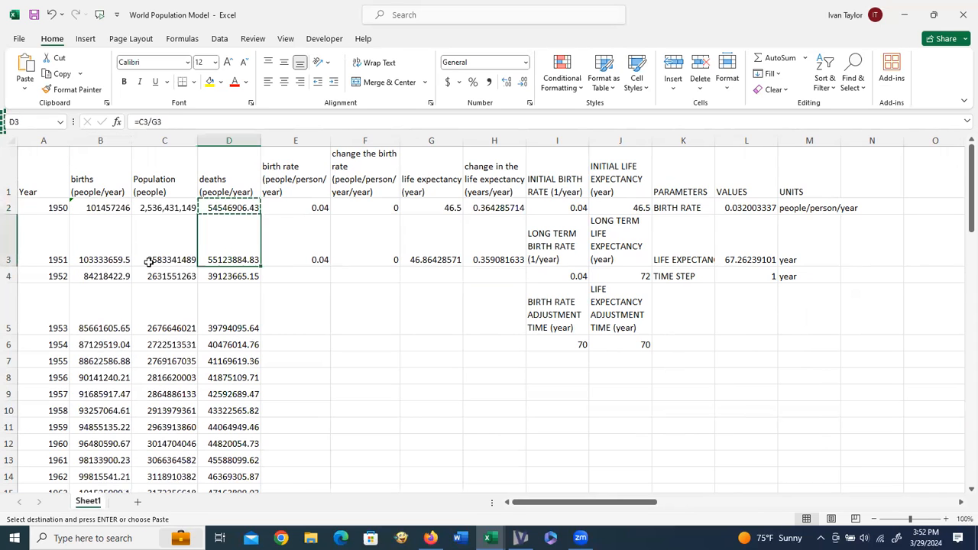
Step: Copy the 1951 row formulas in A3:H3 down through all remaining years, from 1952 to 2020
drag(46, 246, 470, 245)
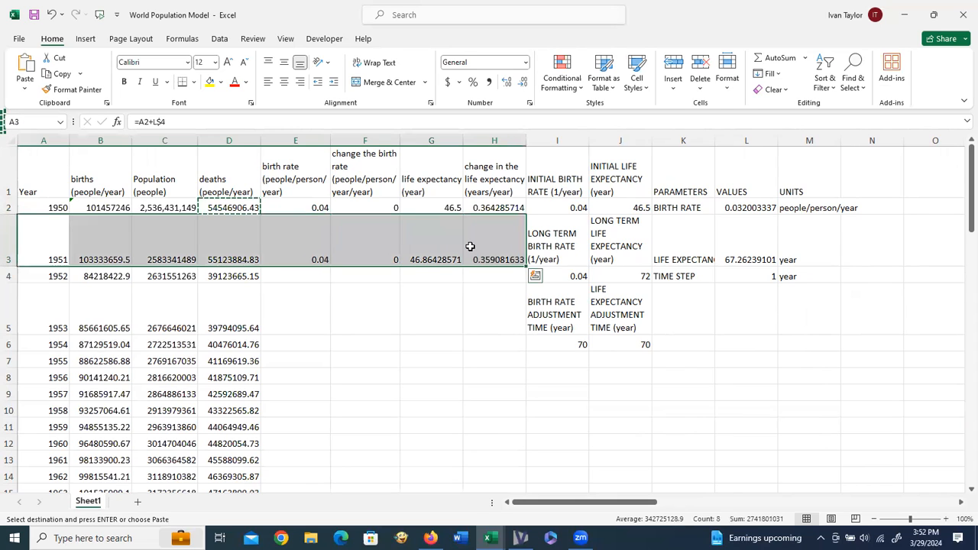
key(ctrl+c)
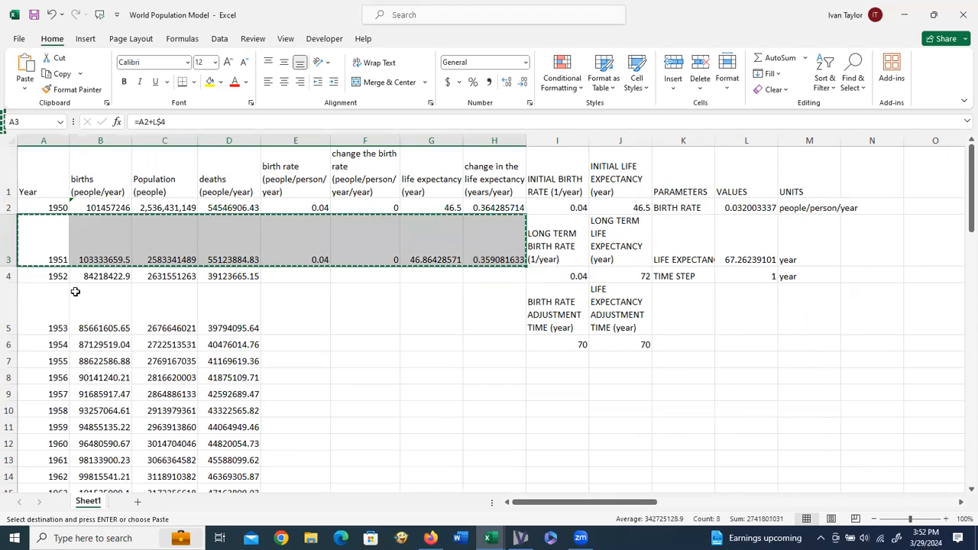
drag(66, 334, 67, 384)
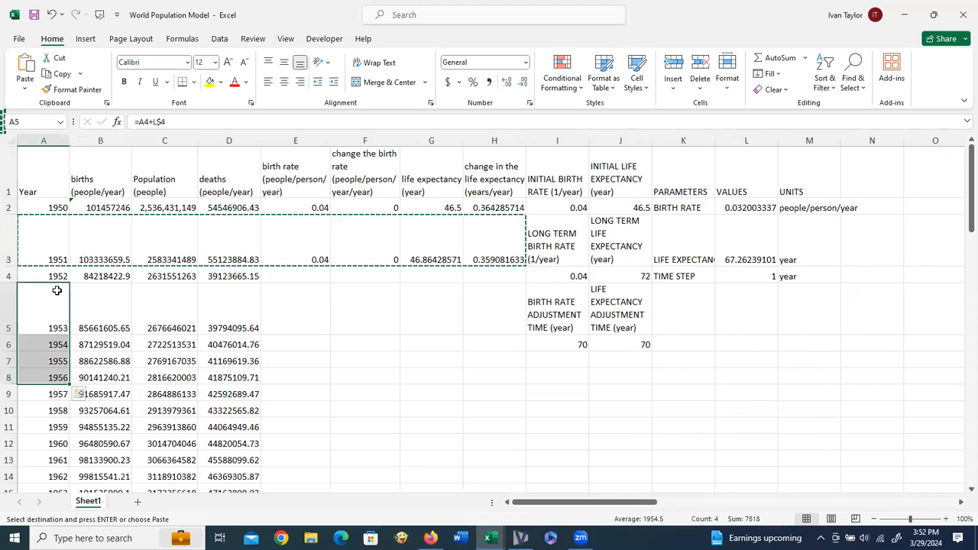
drag(58, 277, 56, 457)
key(ctrl+v)
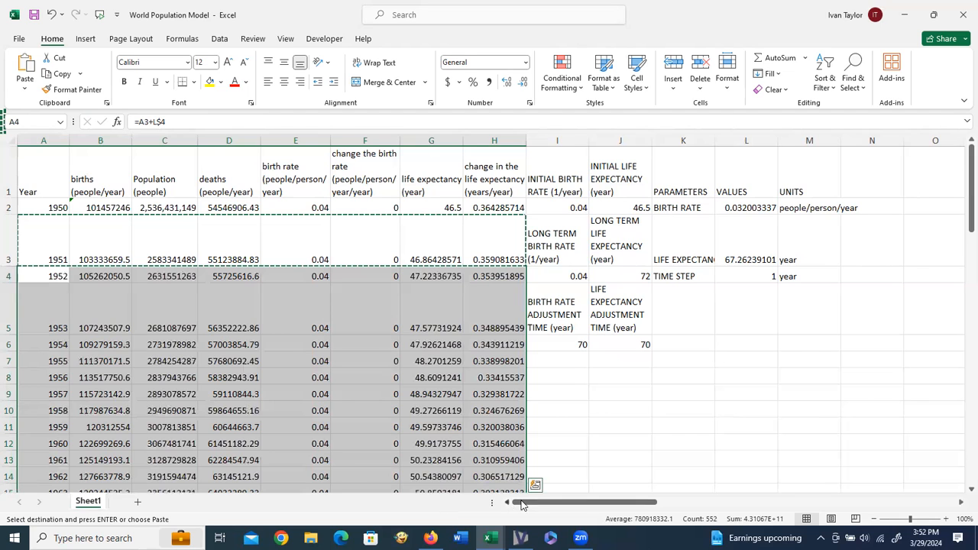
Step: Run Solver to minimize AH2 by changing the initial and long-term birth rates in I2 and I4, and keep the solution
drag(521, 503, 394, 345)
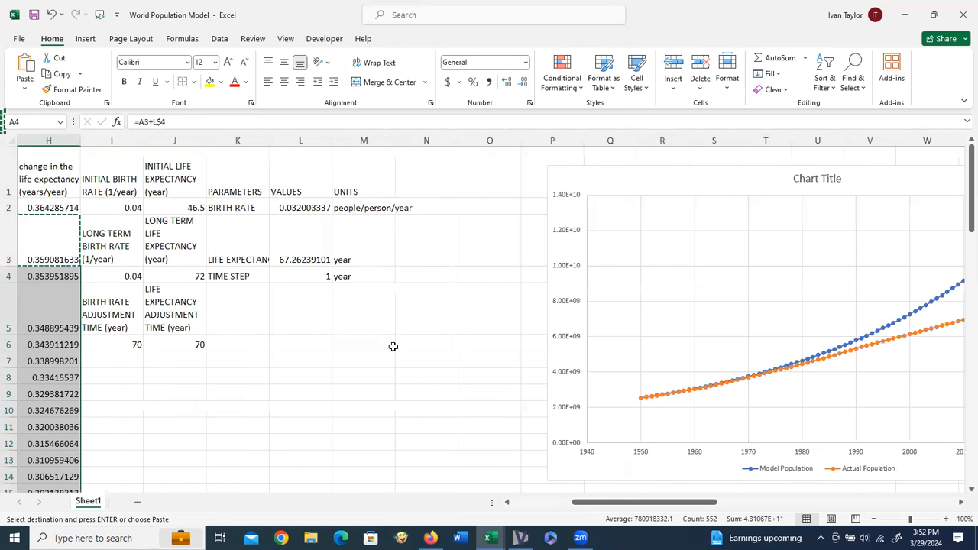
click(220, 39)
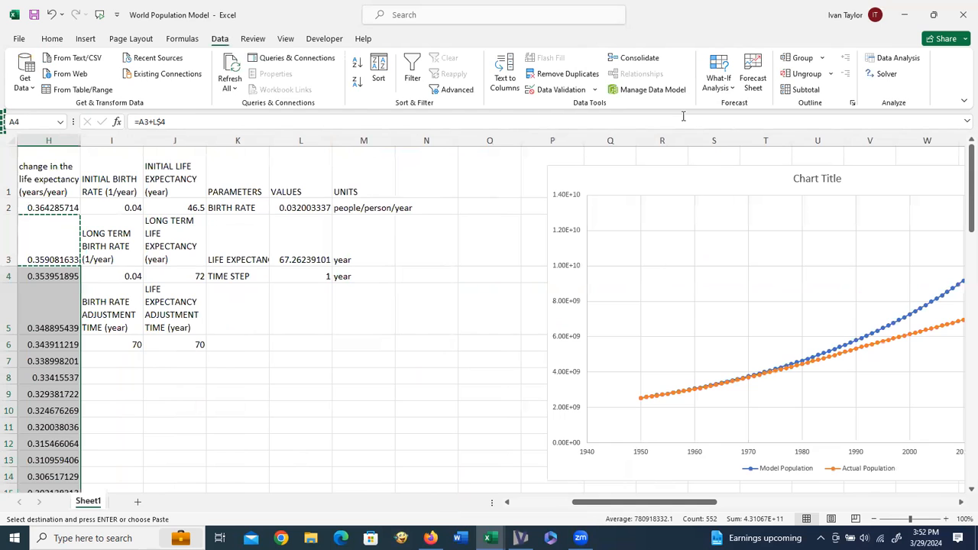
click(883, 74)
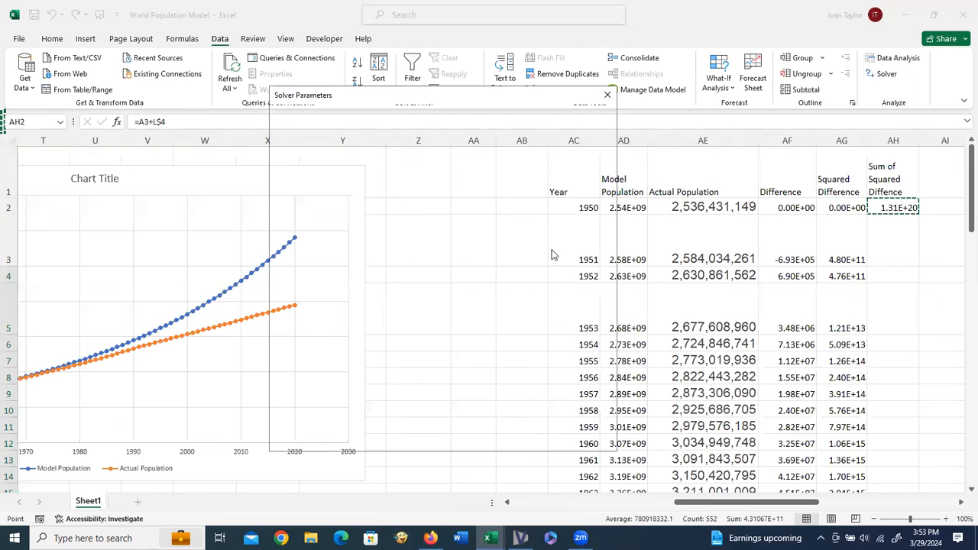
drag(685, 502, 722, 506)
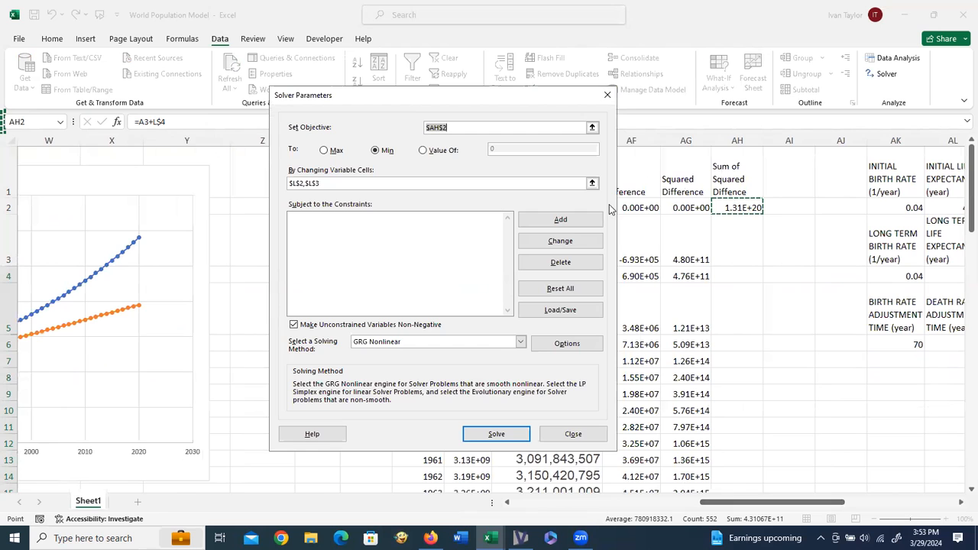
click(592, 184)
drag(670, 508, 585, 510)
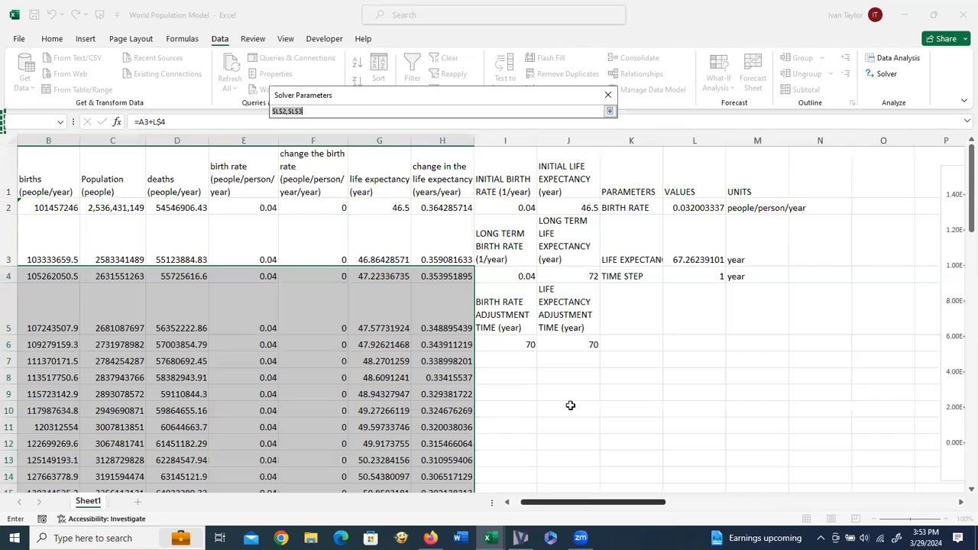
click(517, 207)
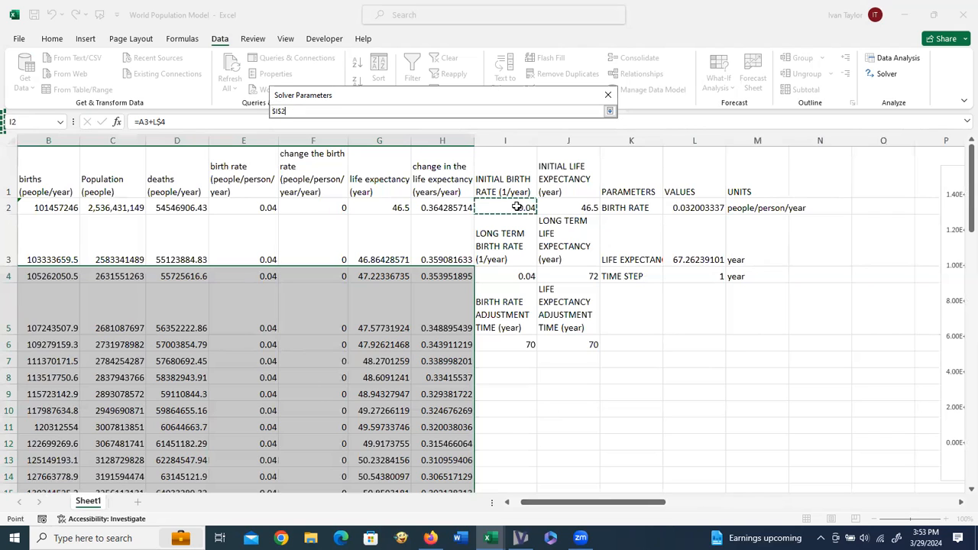
ctrl+click(517, 274)
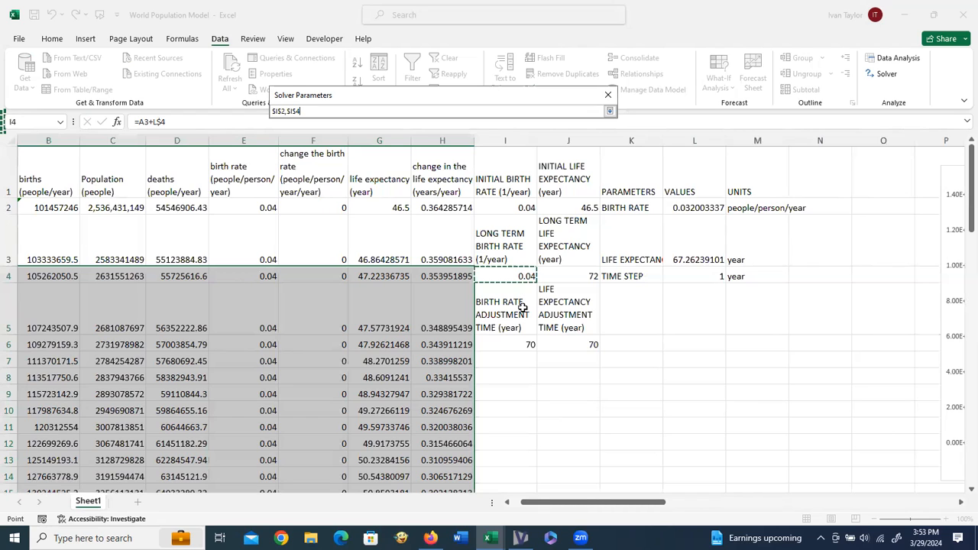
key(Return)
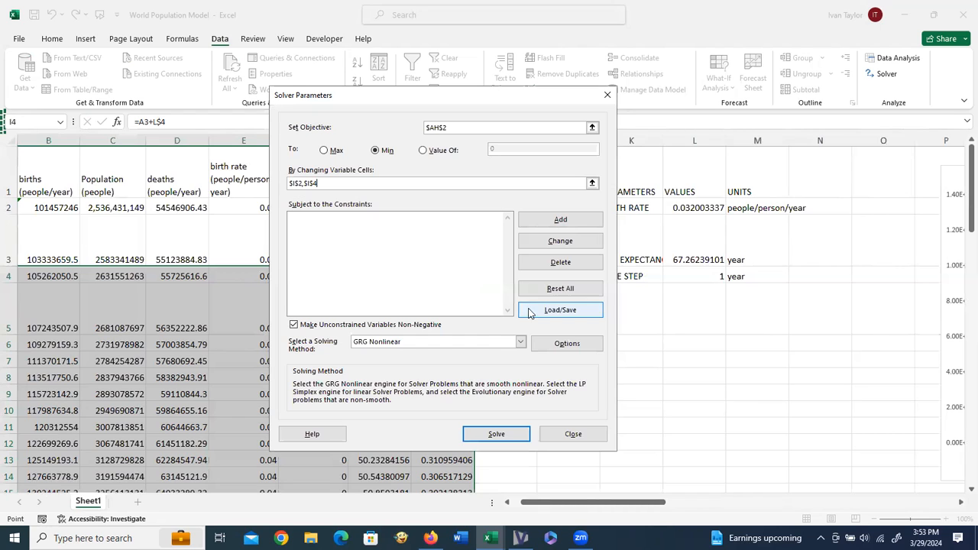
click(496, 434)
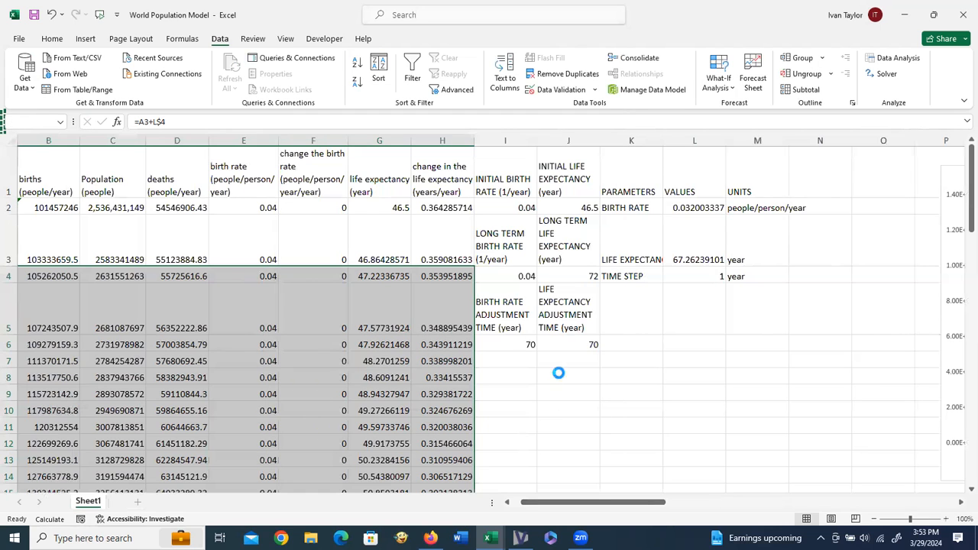
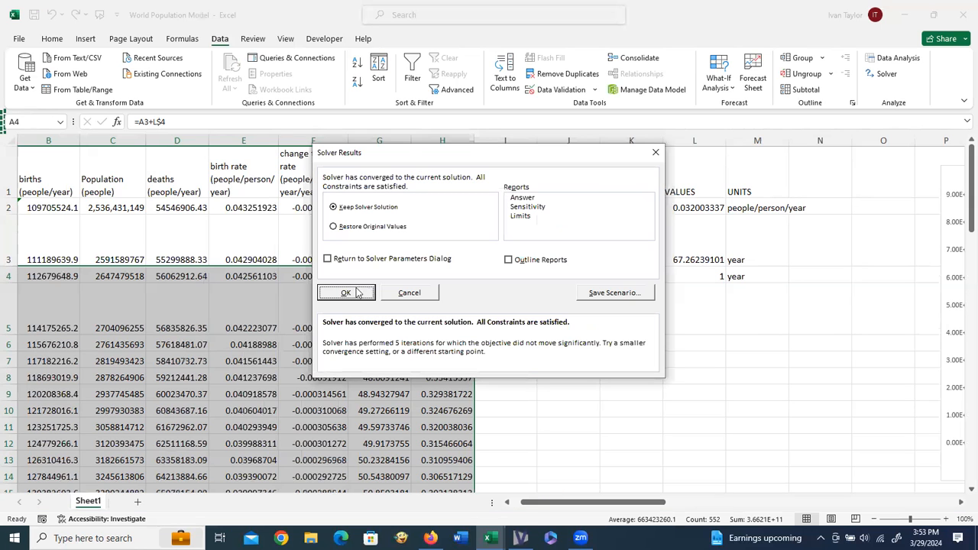
click(358, 293)
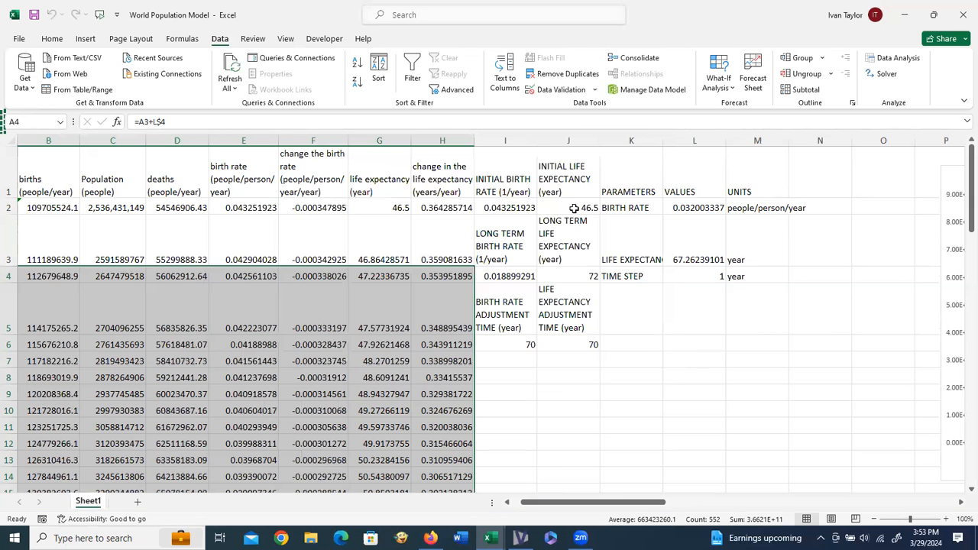
Step: Compare the model and actual population curves in the chart
click(574, 207)
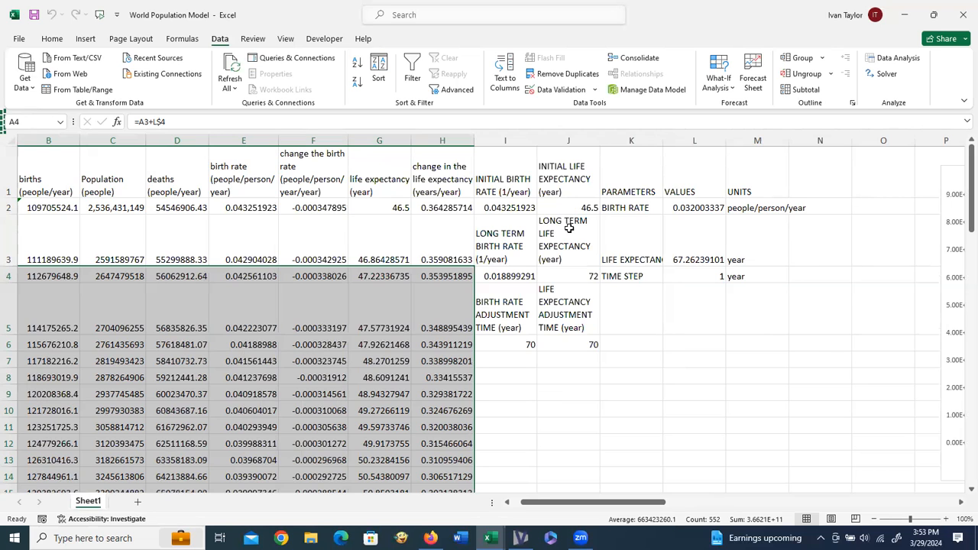
click(564, 278)
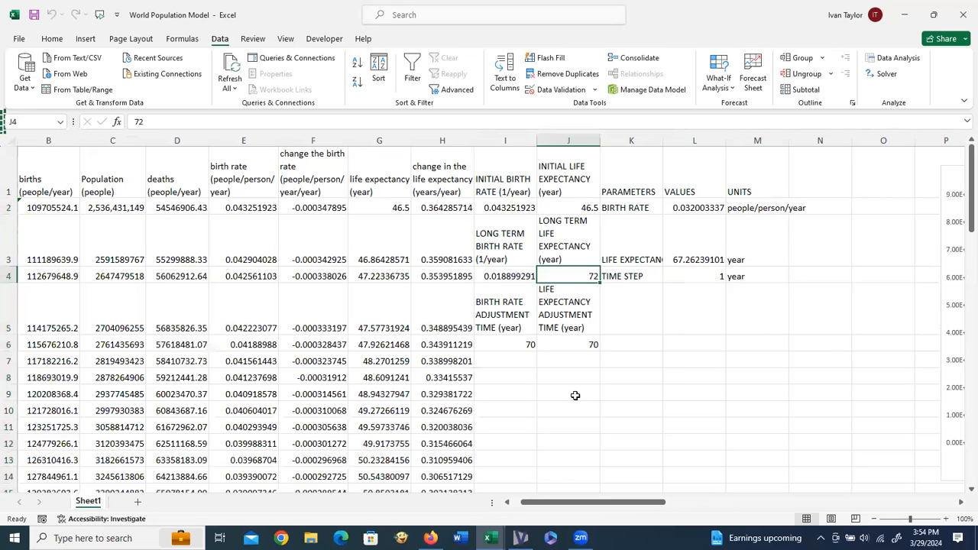
drag(555, 503, 569, 449)
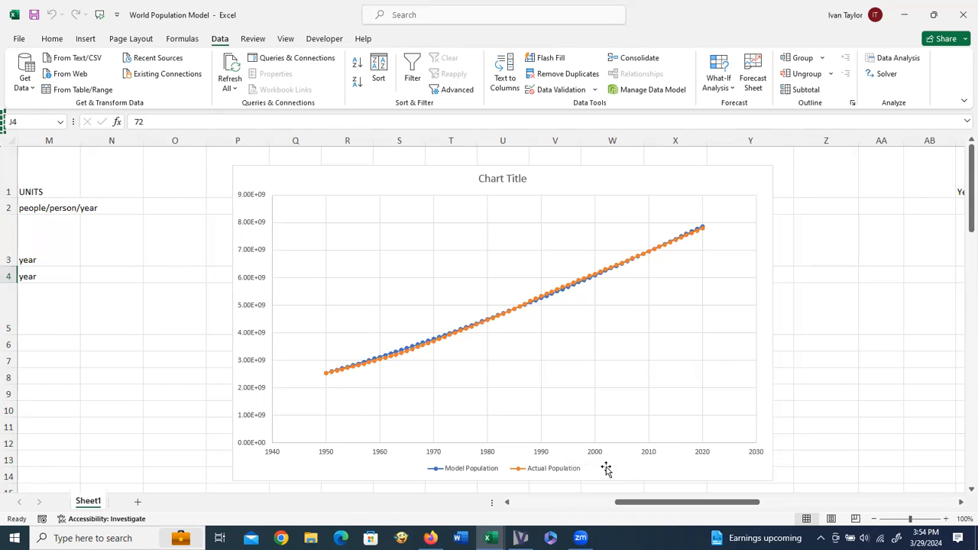
Step: Insert seven blank sheet columns in front of the initial birth rate parameters in column I
drag(630, 503, 569, 508)
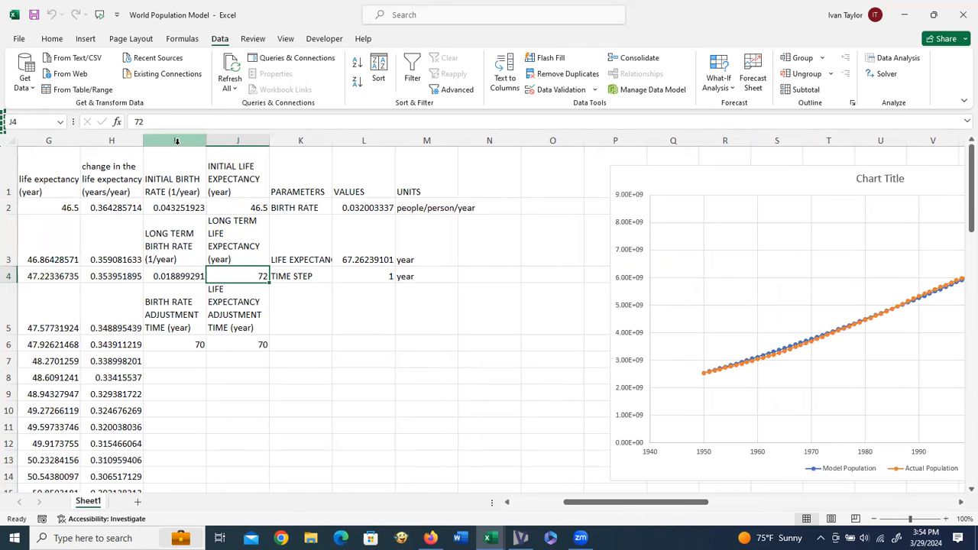
drag(180, 140, 535, 193)
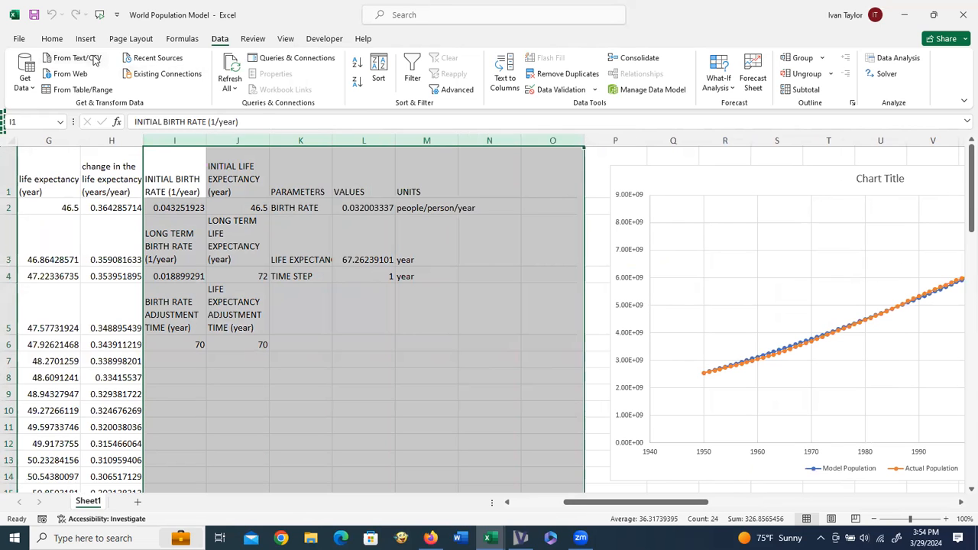
click(58, 41)
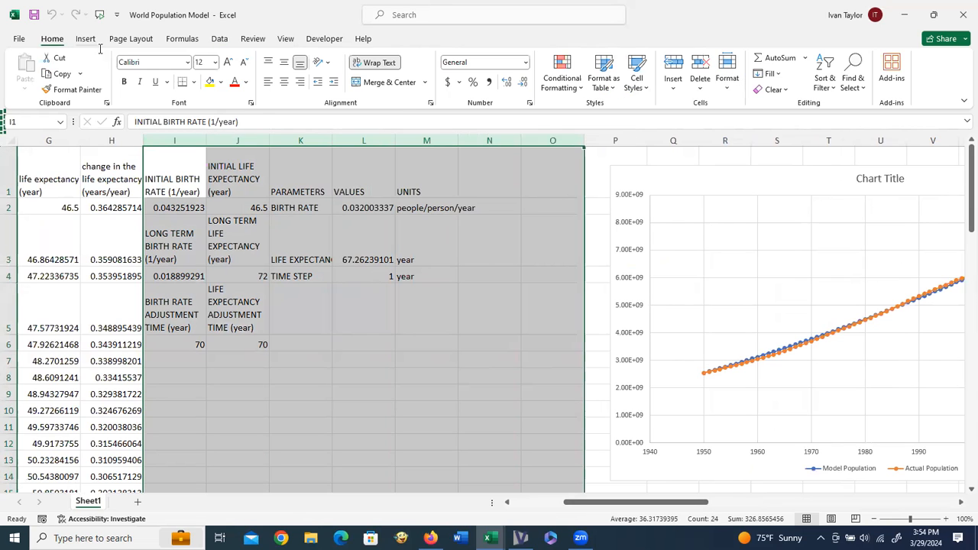
click(673, 87)
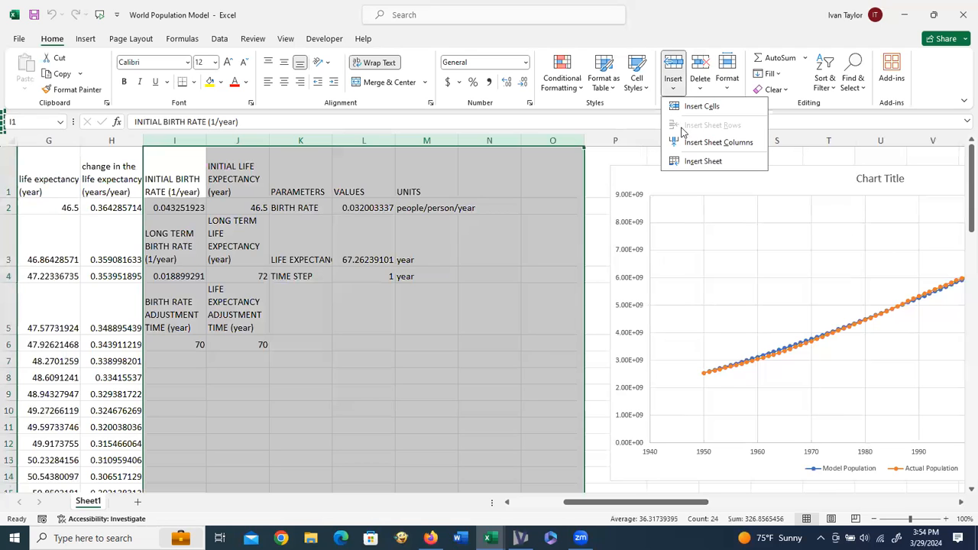
click(686, 144)
Step: Copy the birth rate and life expectancy lookup block in AV1:AZ9
drag(590, 503, 854, 508)
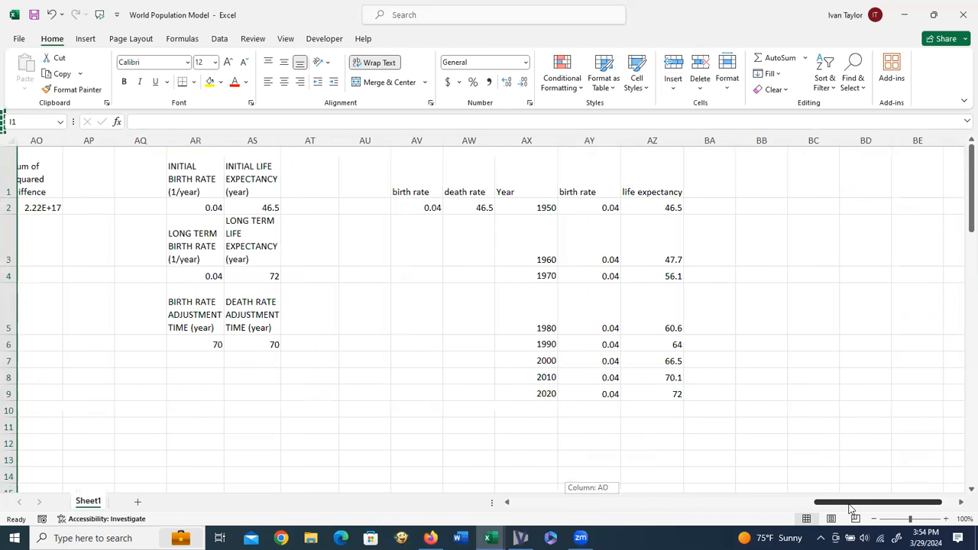
click(426, 173)
drag(680, 337, 673, 394)
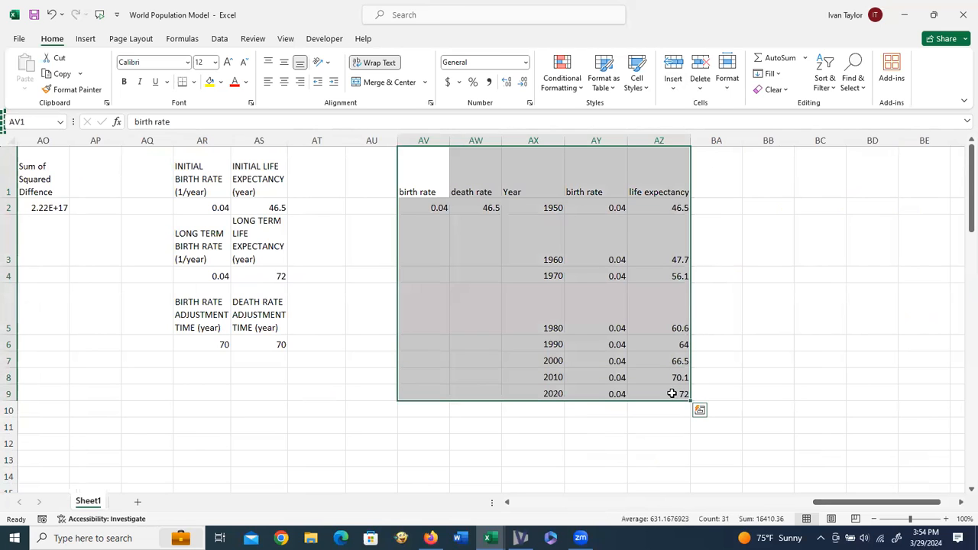
key(ctrl+c)
drag(835, 501, 550, 532)
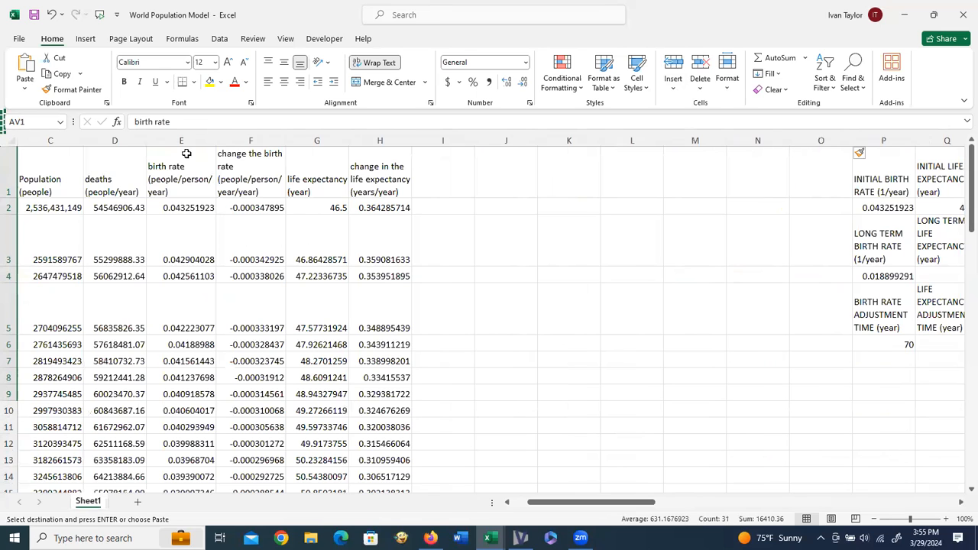
Step: Insert eight blank sheet columns between the deaths column and the birth rate column, in two batches of four
drag(210, 145, 382, 169)
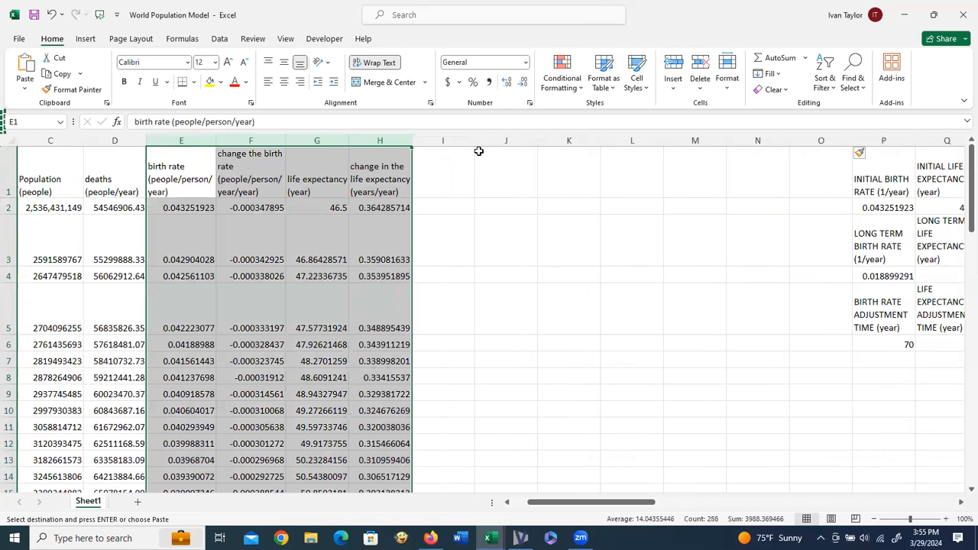
click(672, 88)
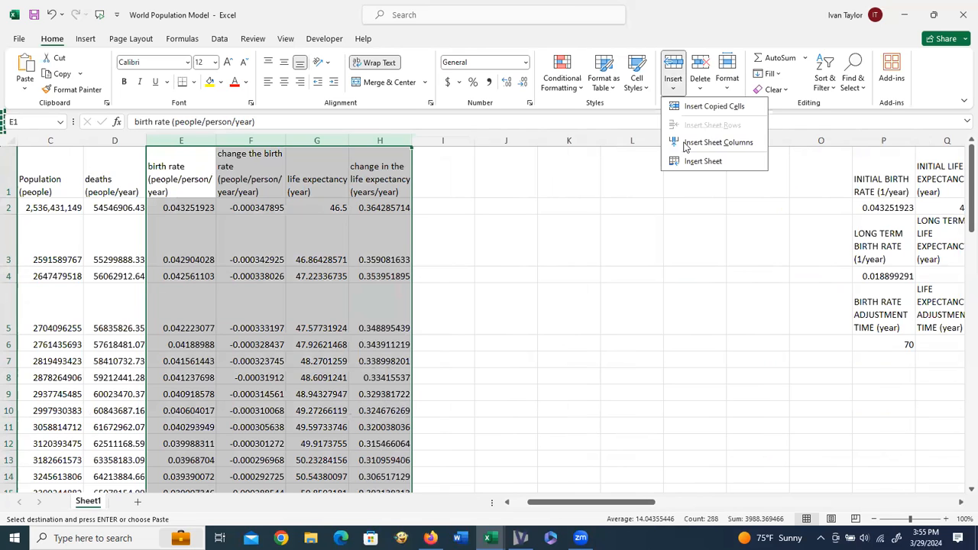
click(686, 144)
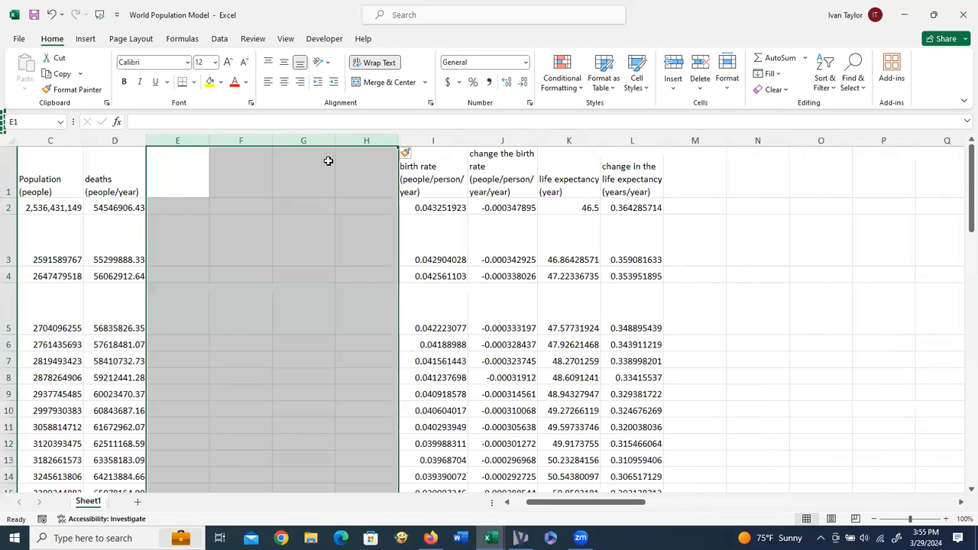
click(419, 145)
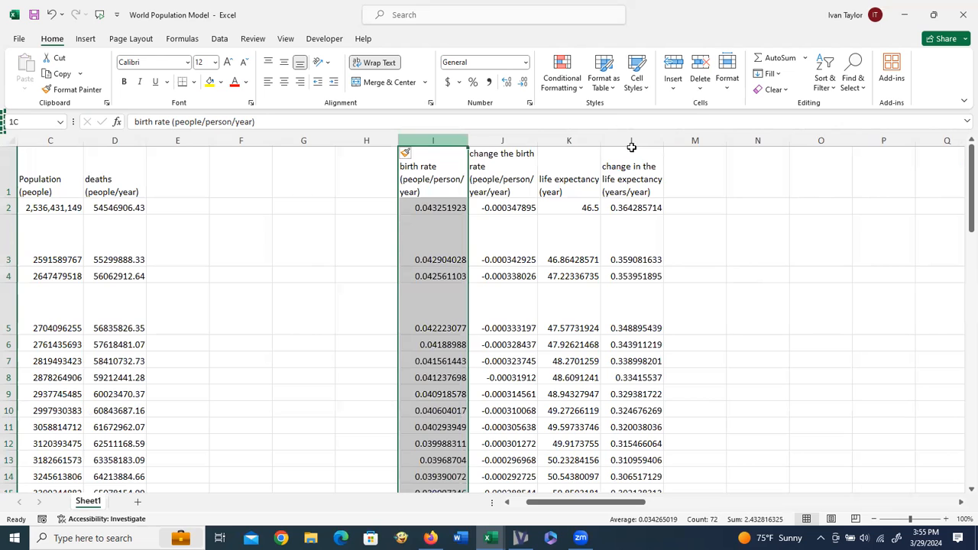
shift+click(632, 145)
click(673, 88)
click(701, 143)
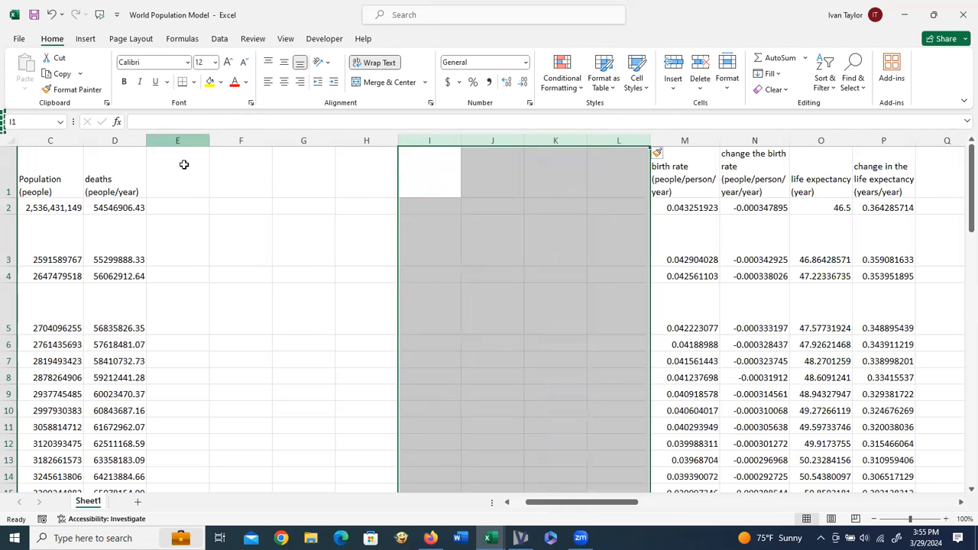
click(184, 162)
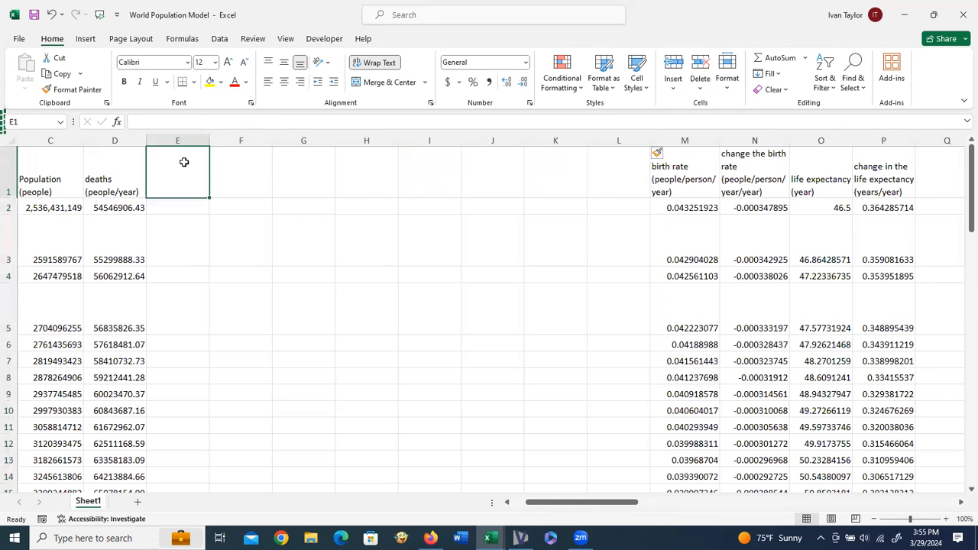
Step: Copy the birth rate and life expectancy lookup block BD1:BH9 and paste it at E1
drag(606, 505, 857, 517)
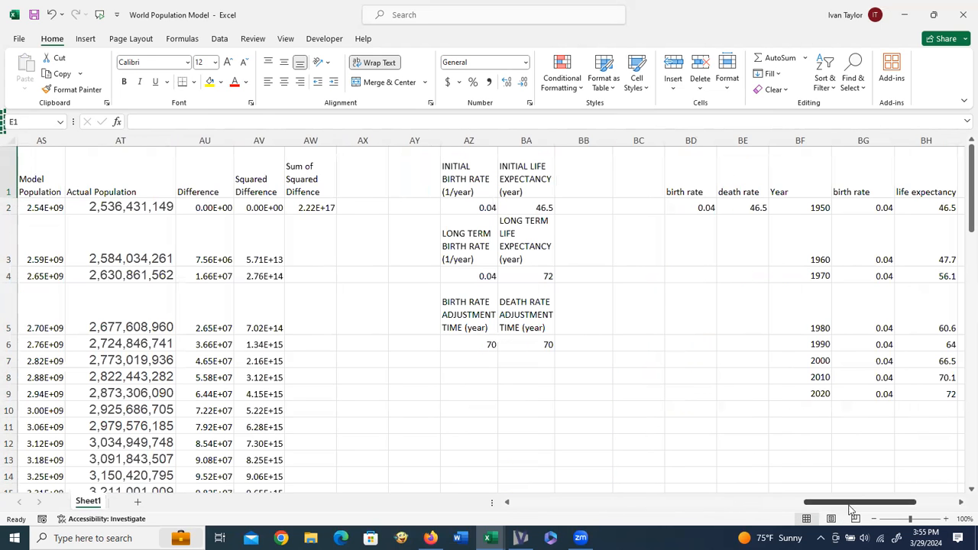
drag(443, 191, 634, 391)
key(ctrl+c)
drag(846, 504, 588, 504)
scroll(459, 218, left, 3)
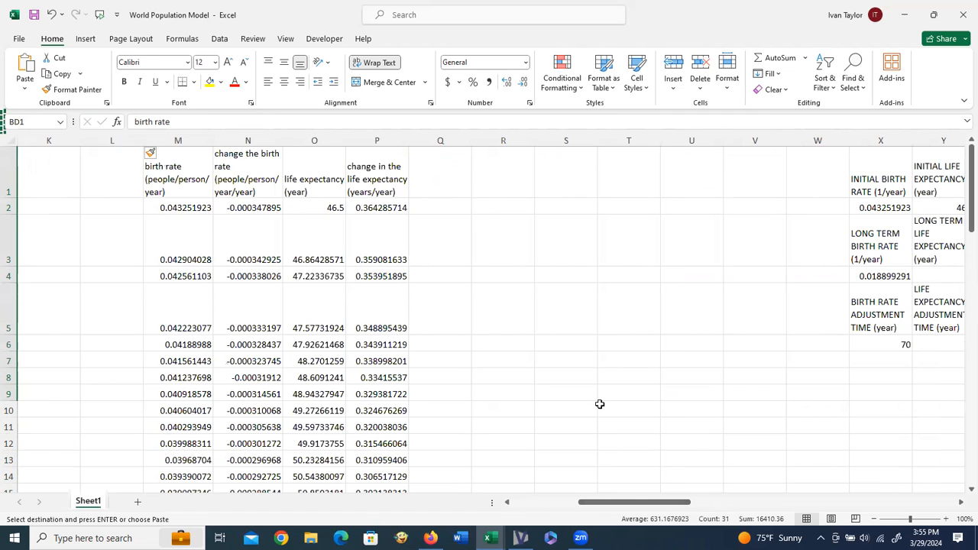
scroll(306, 167, left, 4)
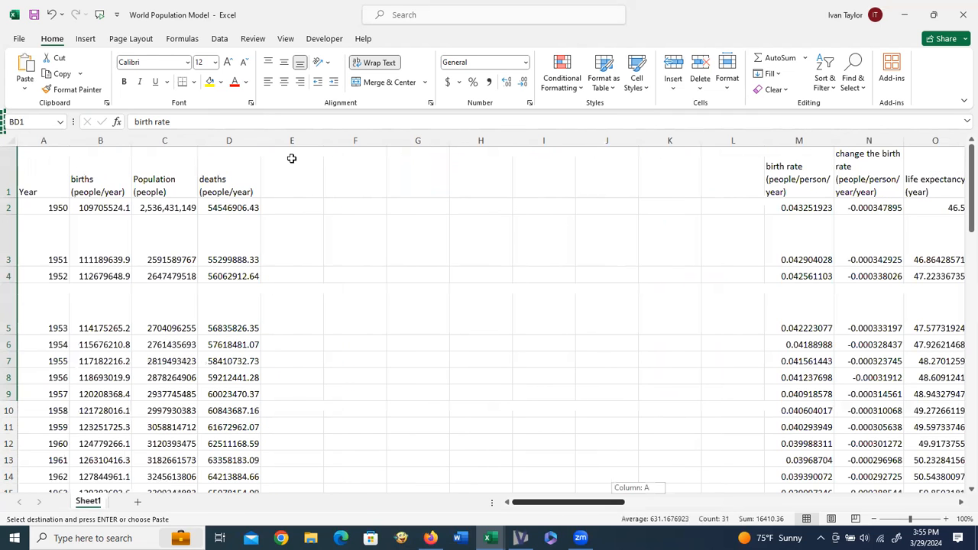
click(295, 164)
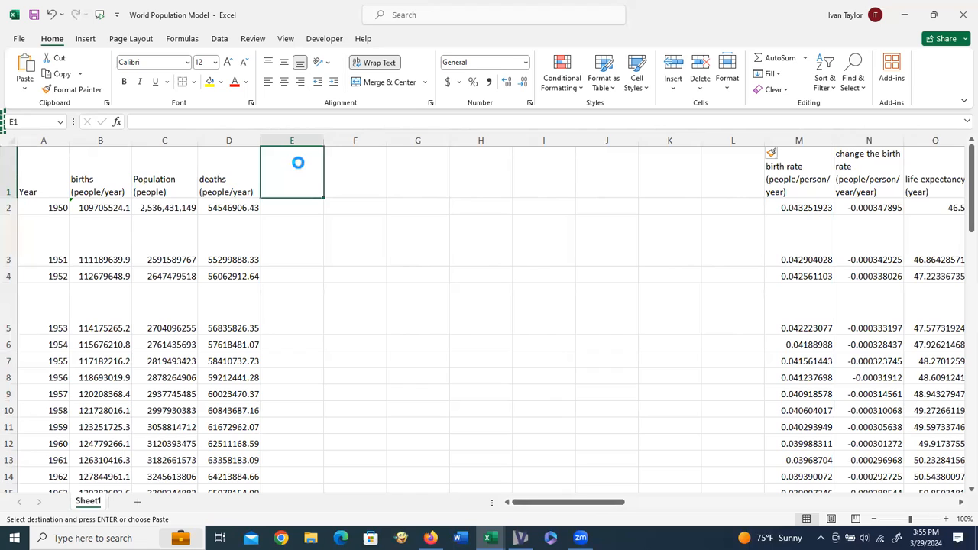
key(ctrl+v)
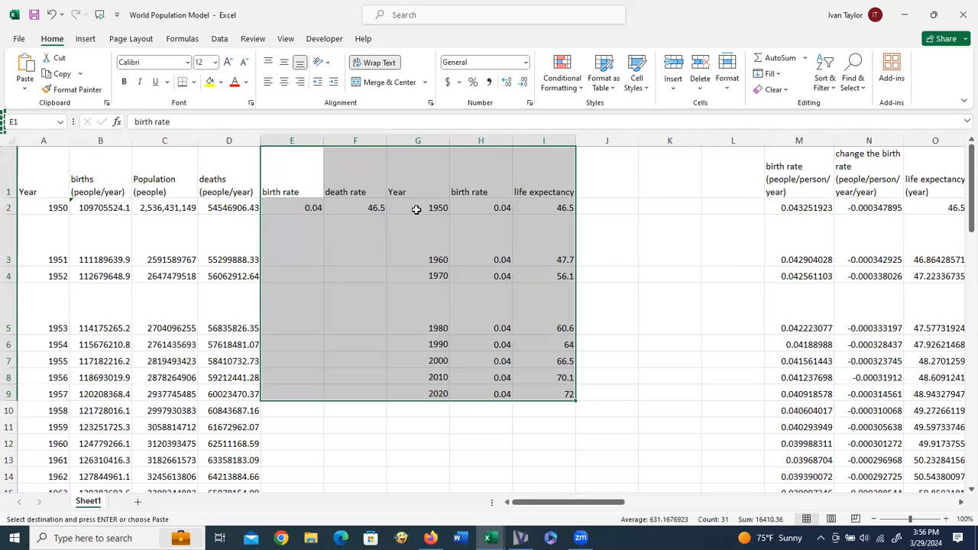
Step: Examine the pasted block's decade years, life expectancy and birth rate values, and the interpolation formula in E2
click(423, 211)
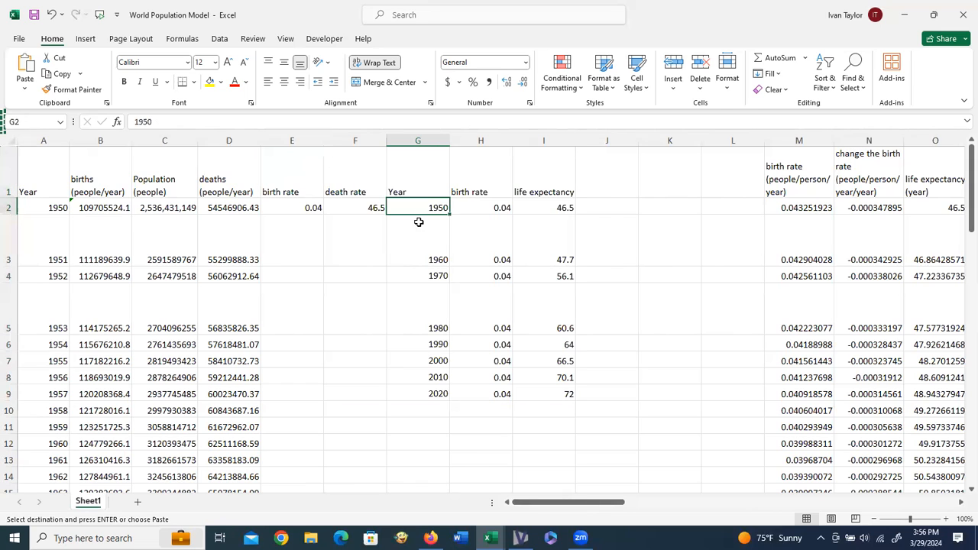
click(427, 250)
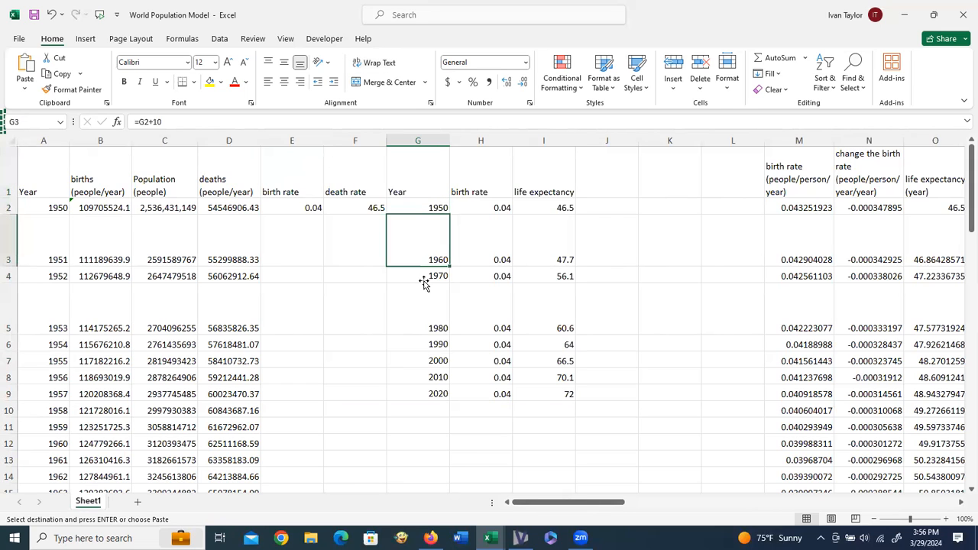
click(424, 281)
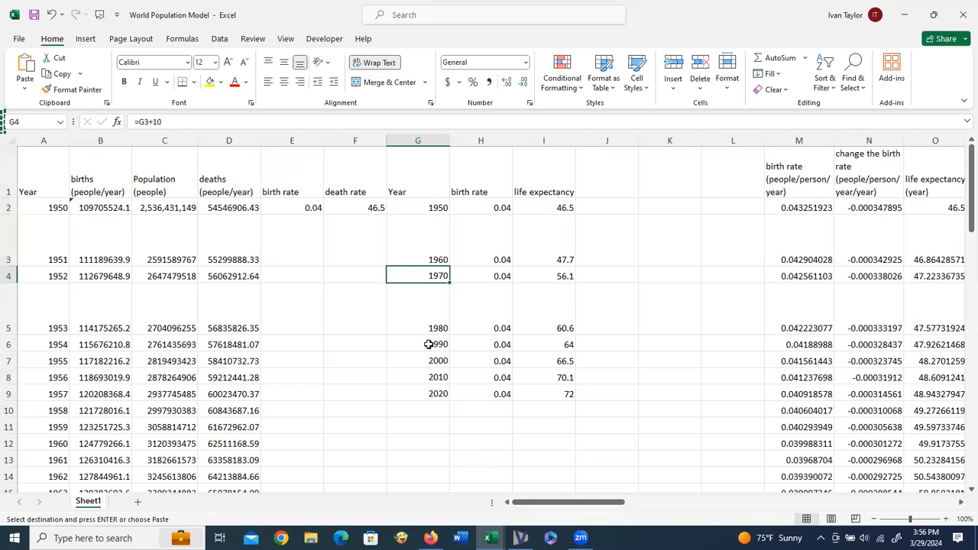
click(433, 395)
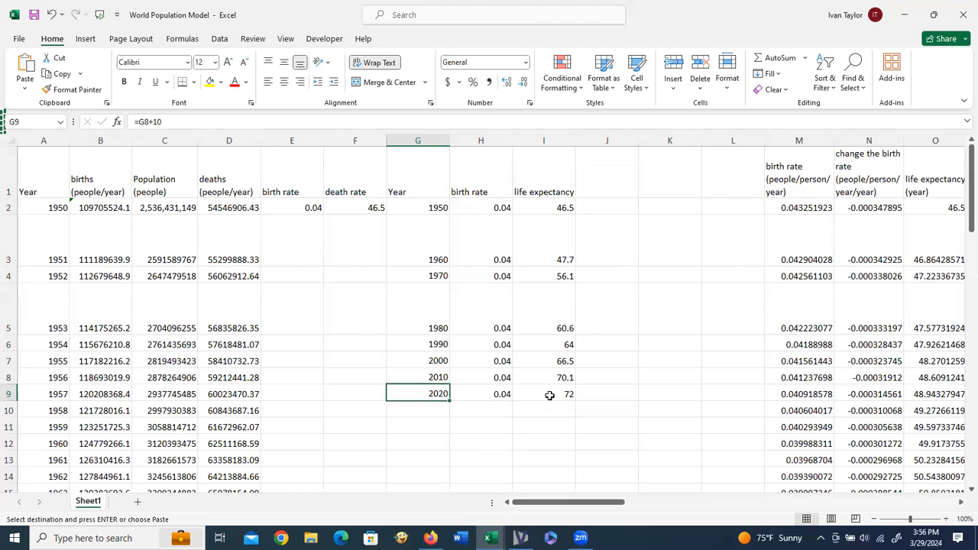
drag(552, 208, 541, 387)
click(614, 325)
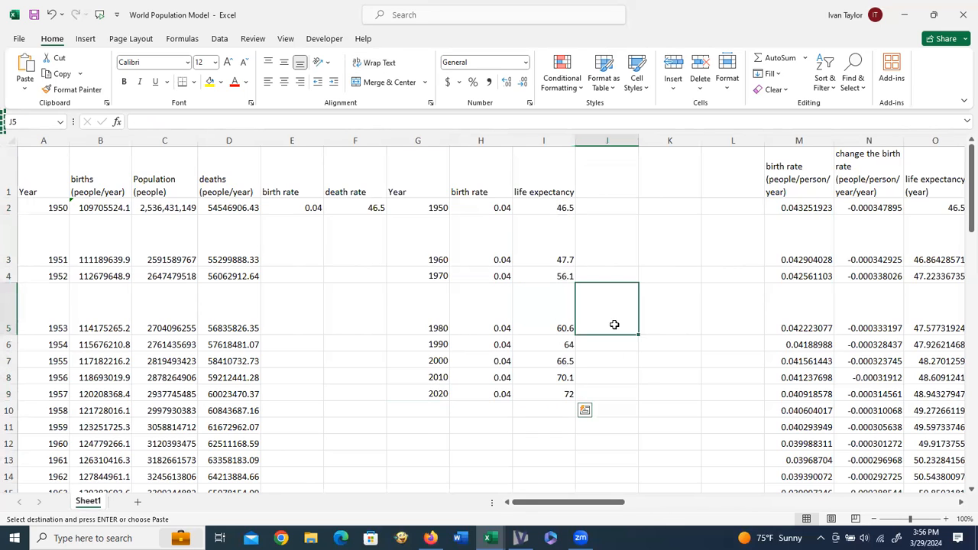
click(480, 212)
drag(480, 211, 479, 393)
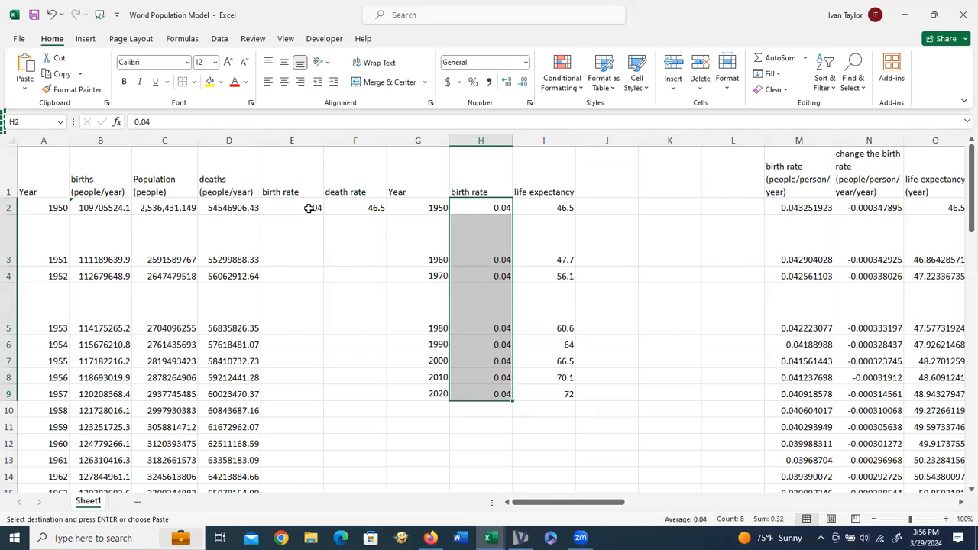
click(308, 208)
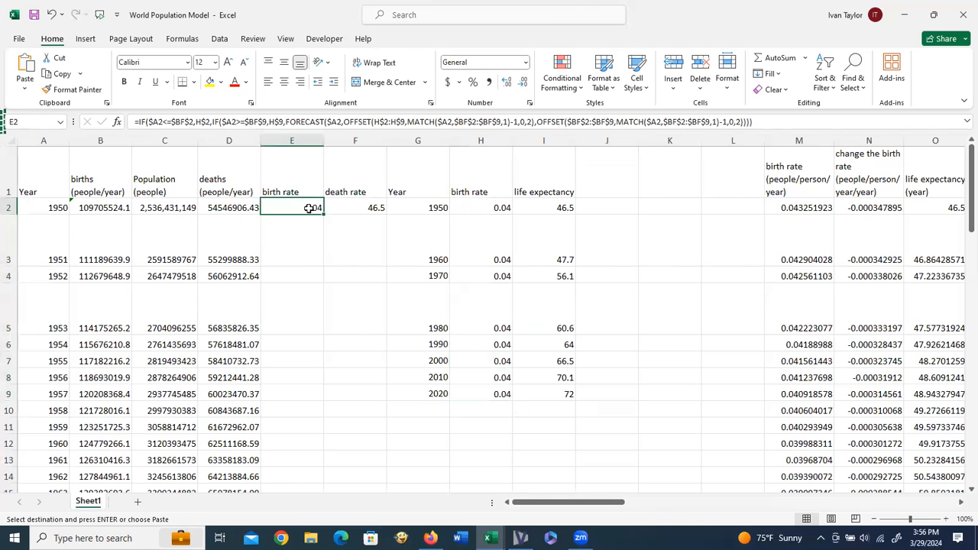
drag(308, 208, 352, 214)
key(ctrl+v)
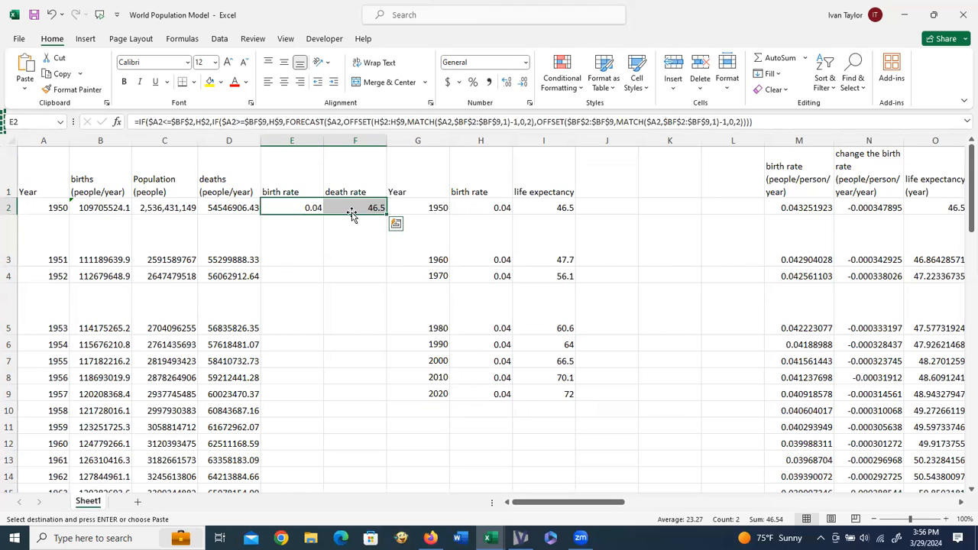
Step: Change the 1950 births formula in B2 to =C2*E2
click(110, 208)
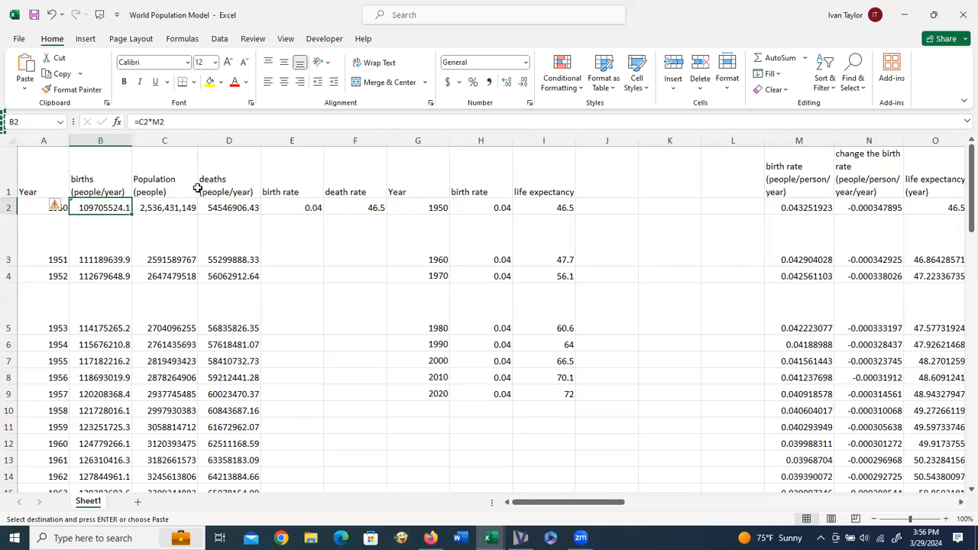
text(=)
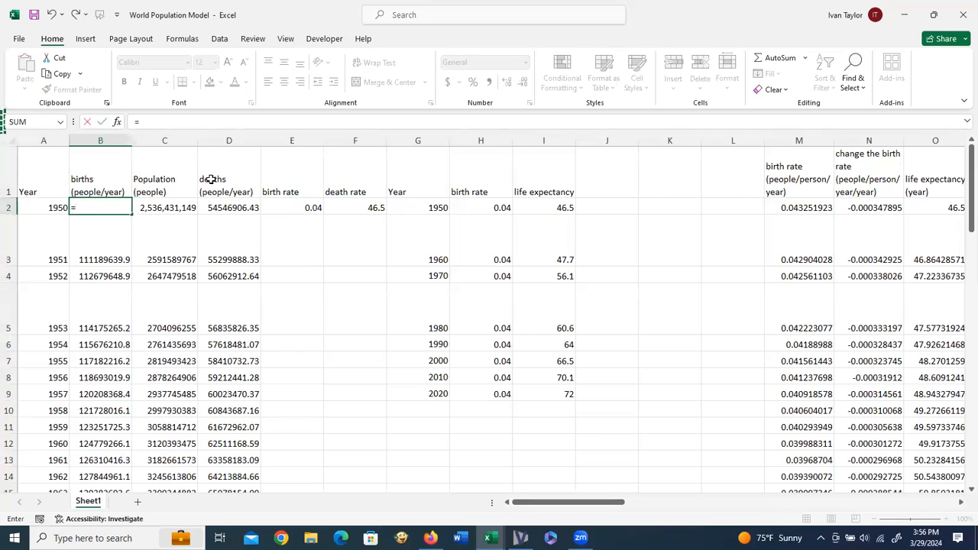
click(151, 207)
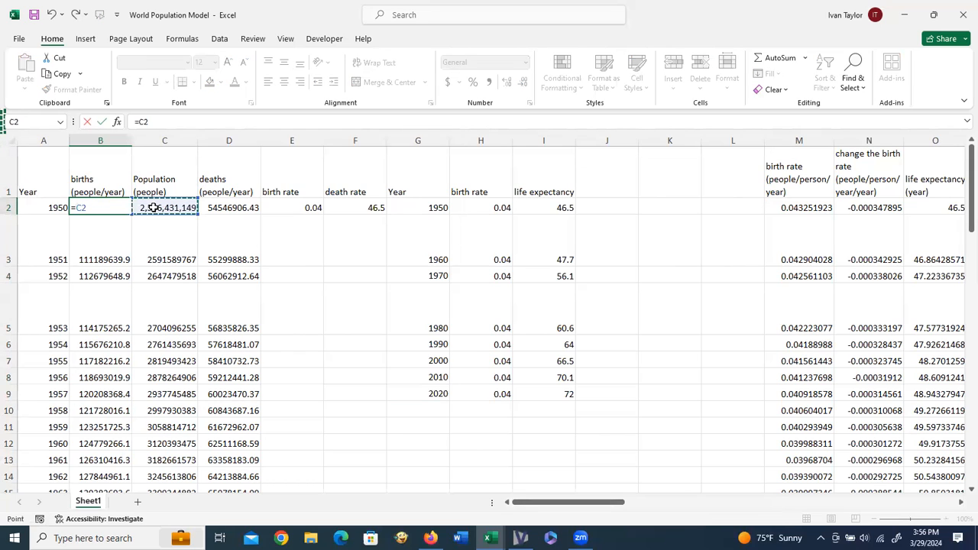
text(*)
click(298, 209)
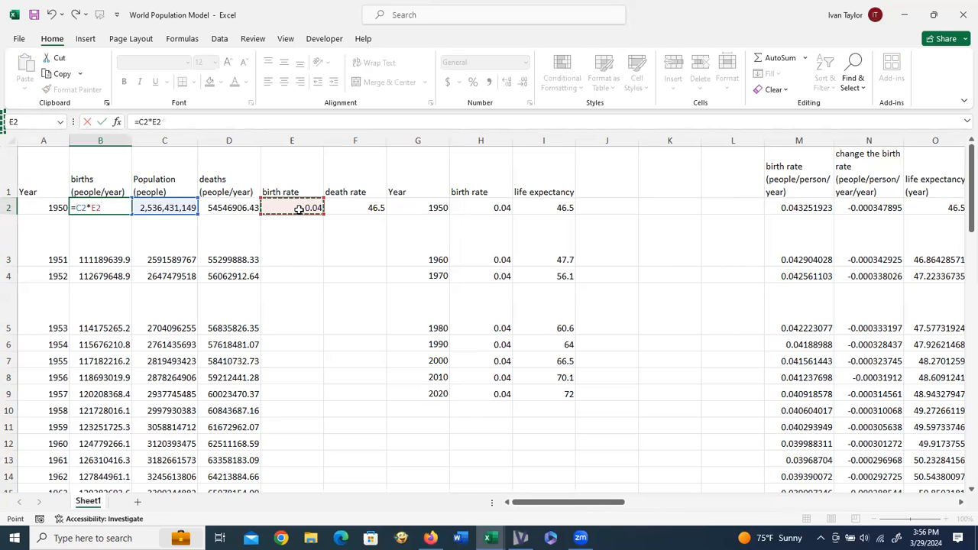
key(Return)
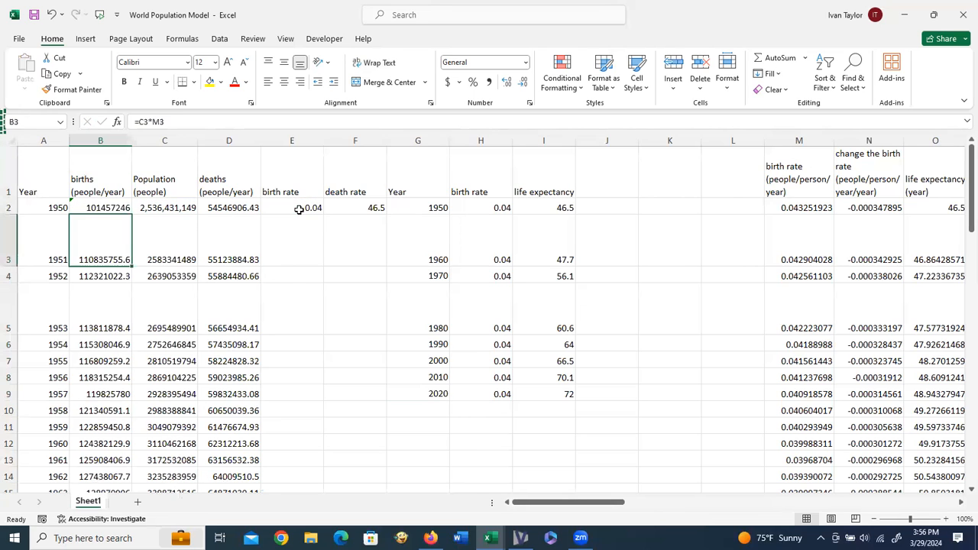
Step: Change the 1950 deaths formula in D2 to =C2/F2
click(245, 207)
text(=)
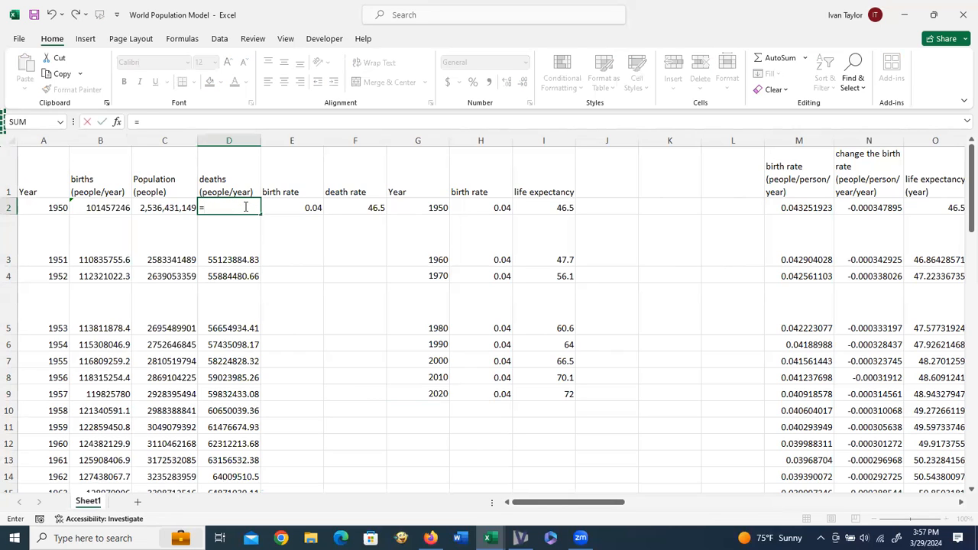
click(177, 207)
text(*)
key(BackSpace)
text(/)
click(370, 210)
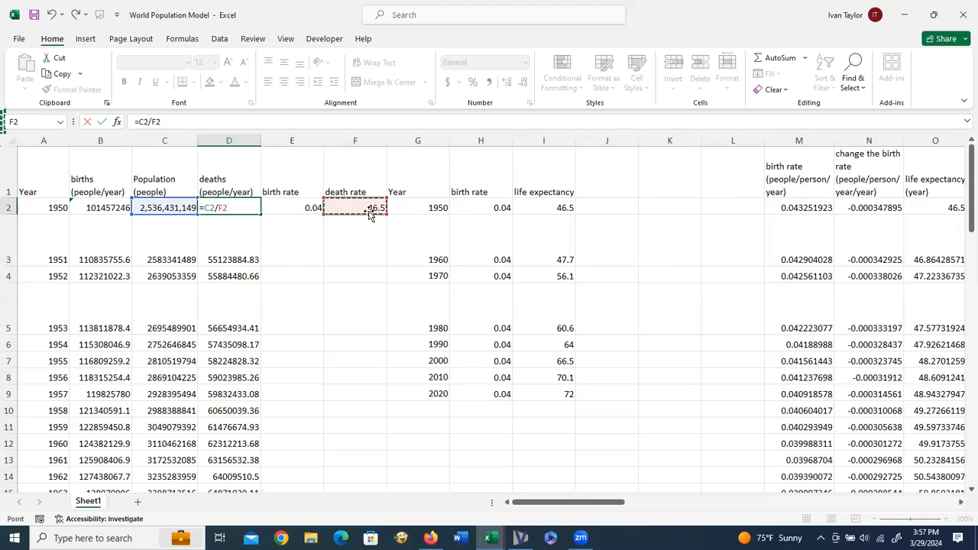
key(Return)
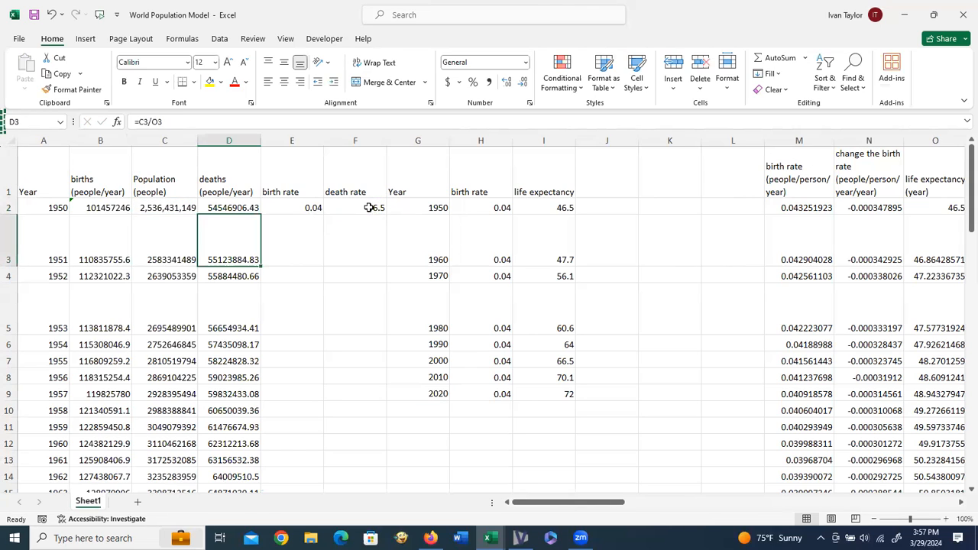
Step: Change the column heading in F1 to "life expectancy"
click(363, 194)
text(li)
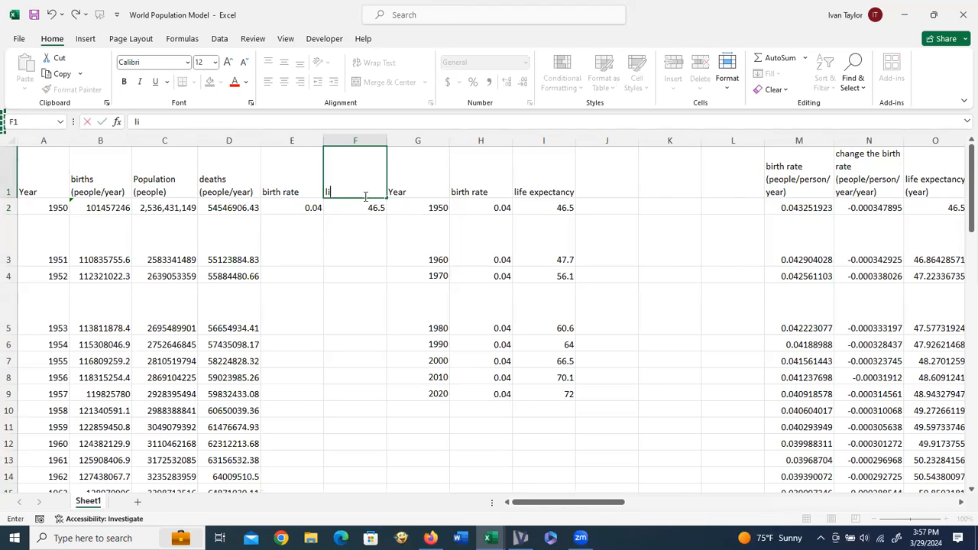
text(fe expectancy)
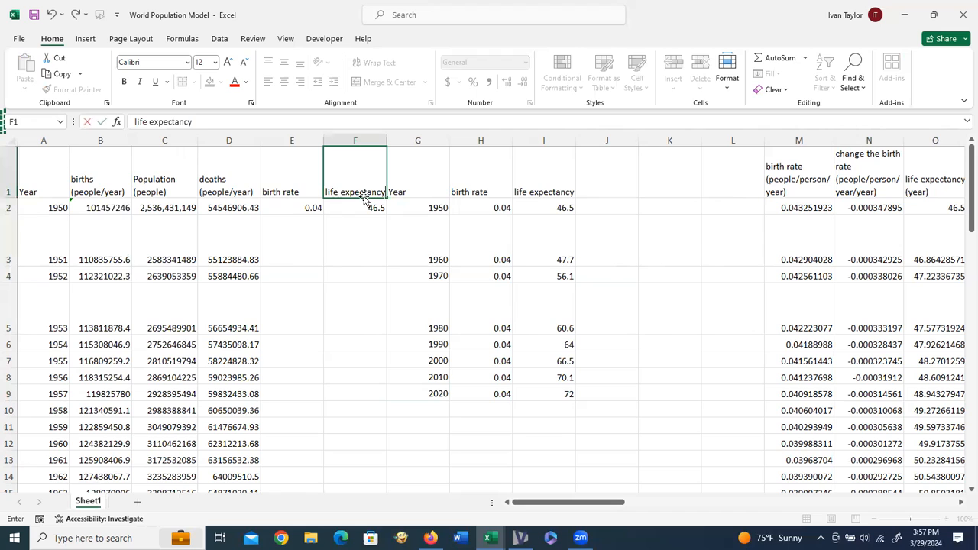
key(Return)
Step: Check the 1950 births and deaths formulas, and copy the births formula from B2 to the 1951 row in B3
key(Left)
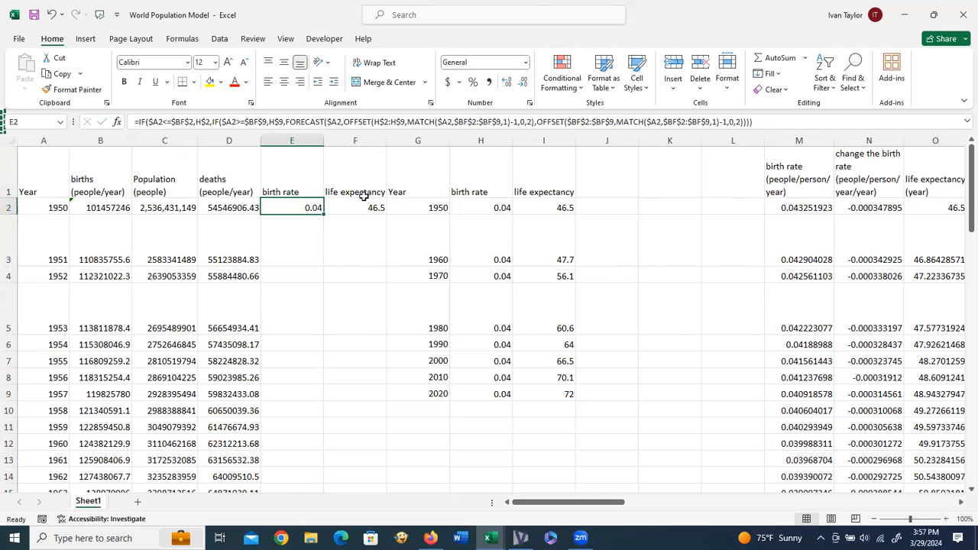
key(Left)
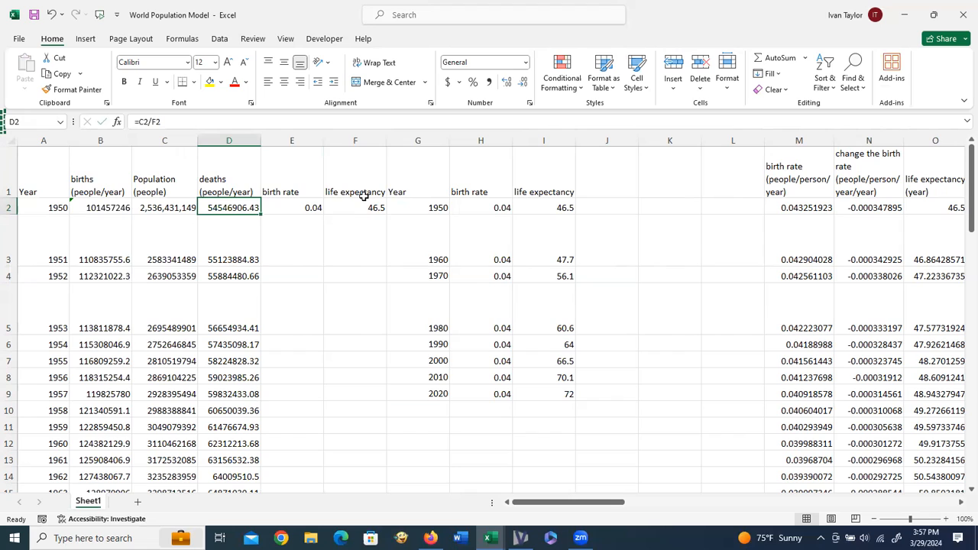
key(Left)
key(Left)
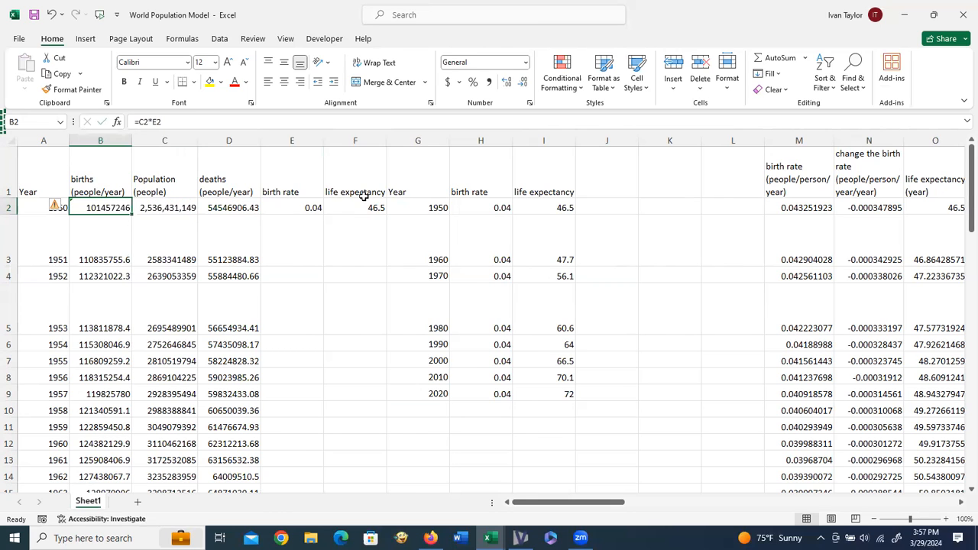
key(Right)
key(Right)
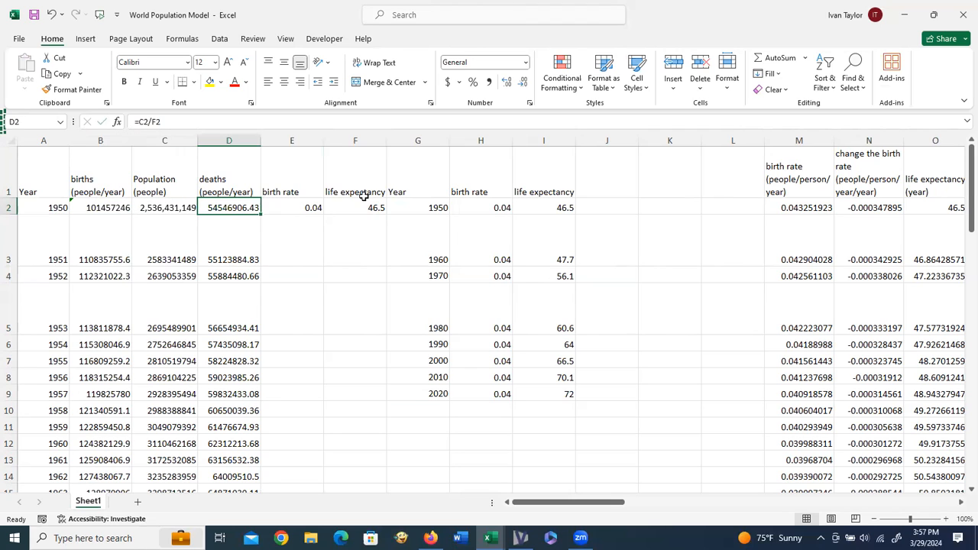
click(120, 208)
key(ctrl+c)
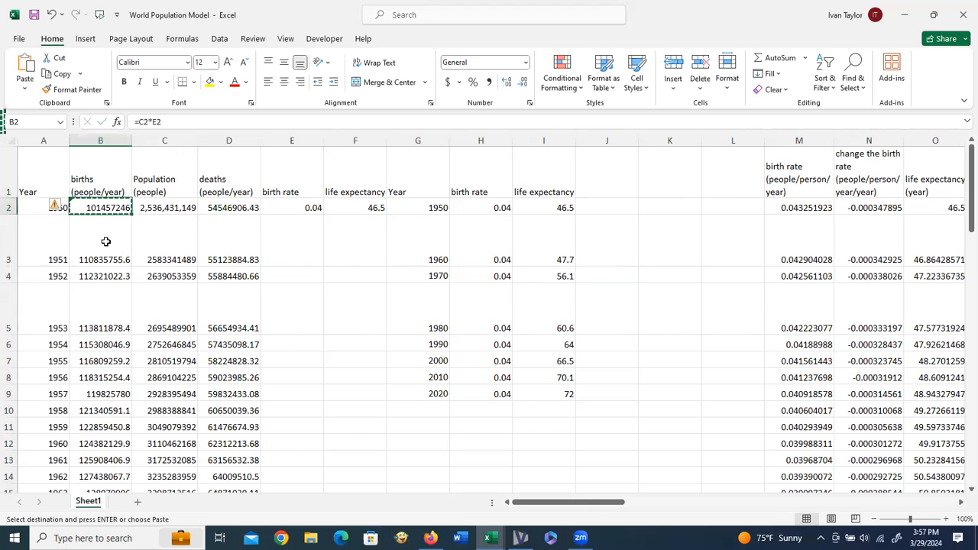
click(109, 250)
key(ctrl+v)
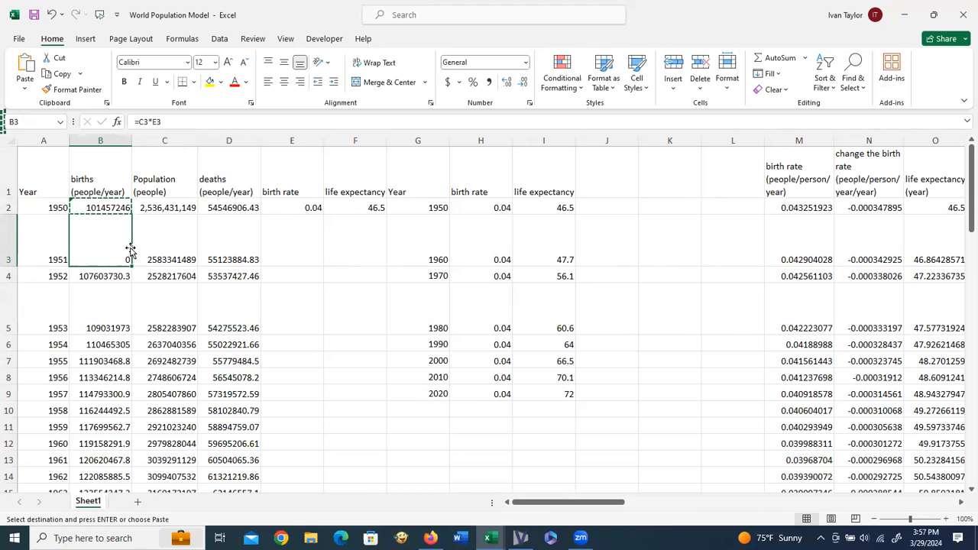
Step: Copy the 1950 birth rate and life expectancy interpolation formulas in E2:F2 to the 1951 row at E3
click(327, 209)
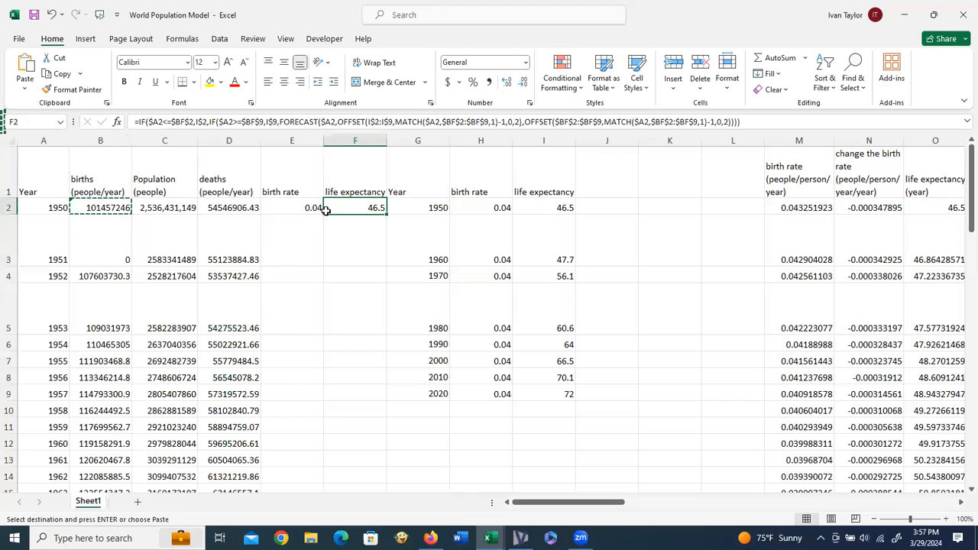
drag(312, 211, 341, 214)
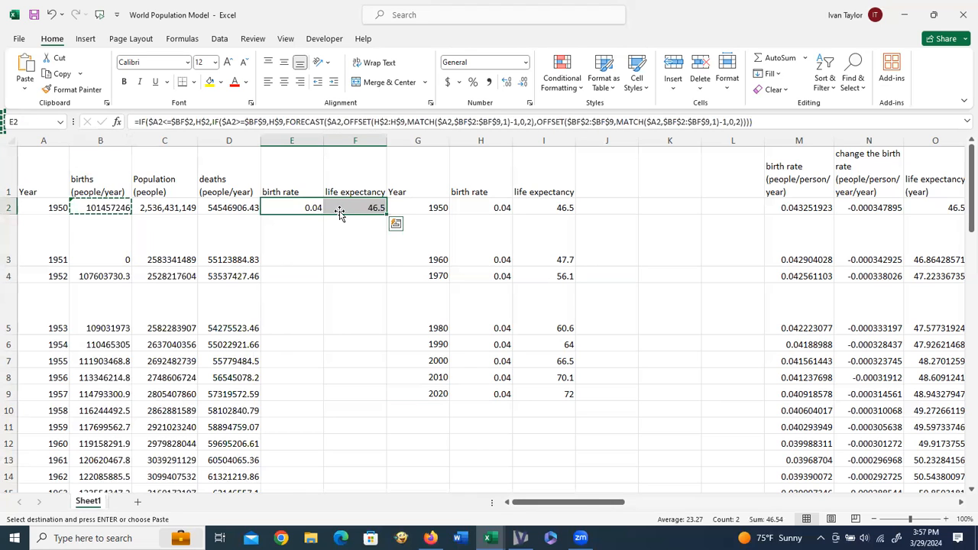
key(ctrl+c)
click(301, 247)
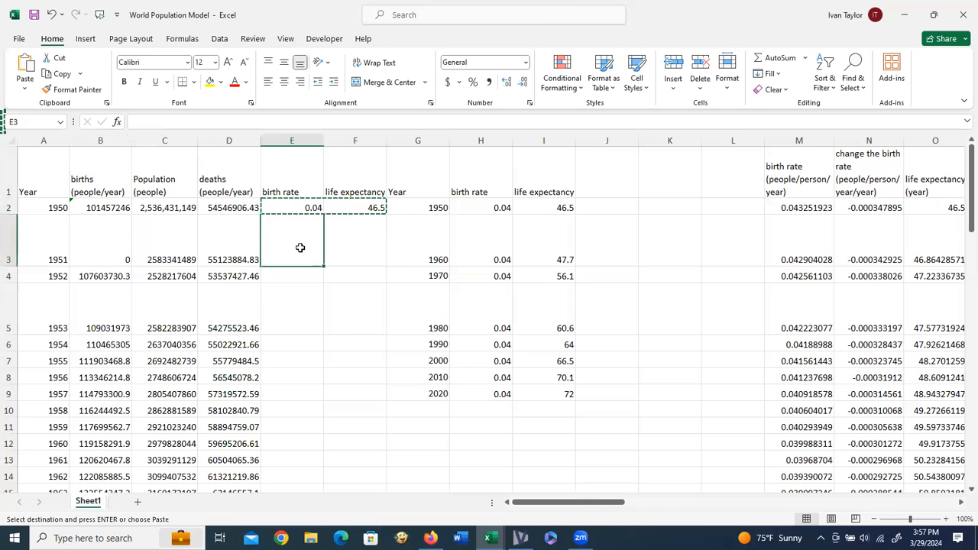
key(ctrl+v)
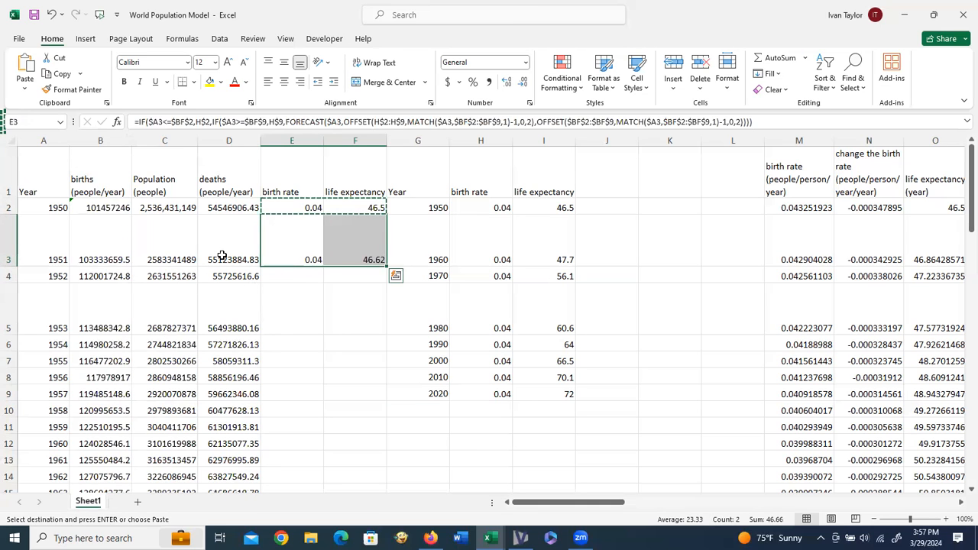
Step: Copy the 1950 deaths formula from D2 to the 1951 row in D3
click(231, 208)
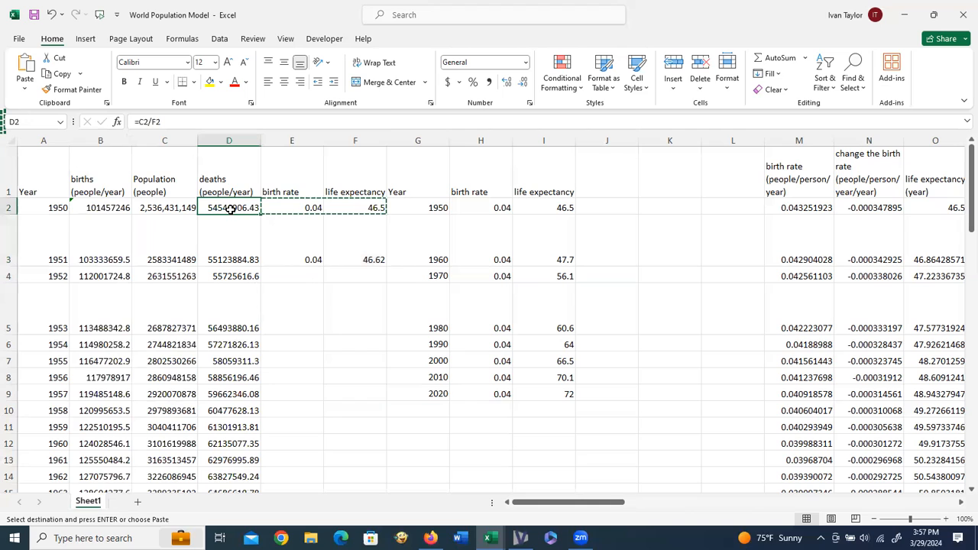
key(ctrl+c)
click(225, 259)
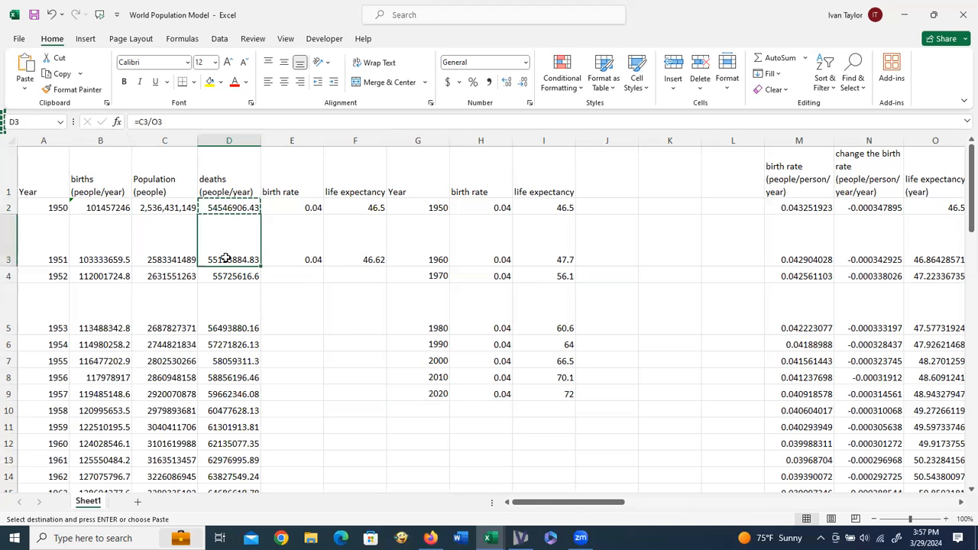
key(ctrl+v)
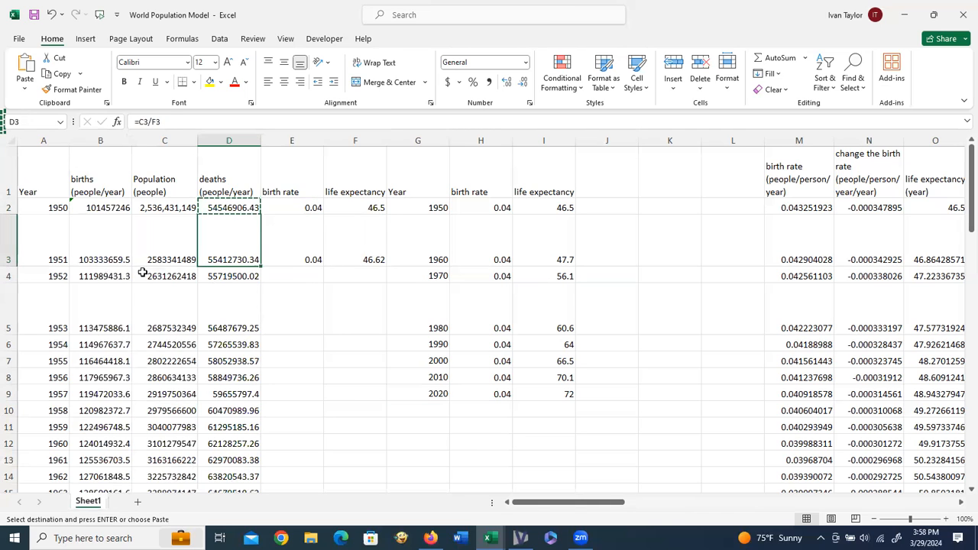
Step: Copy the 1951 model row A3:F3 and paste it down columns A to F for the years 1952 through 2020
drag(58, 252, 127, 250)
drag(345, 258, 320, 264)
key(ctrl+c)
drag(55, 276, 43, 336)
drag(46, 530, 62, 437)
key(ctrl+v)
key(ctrl+v)
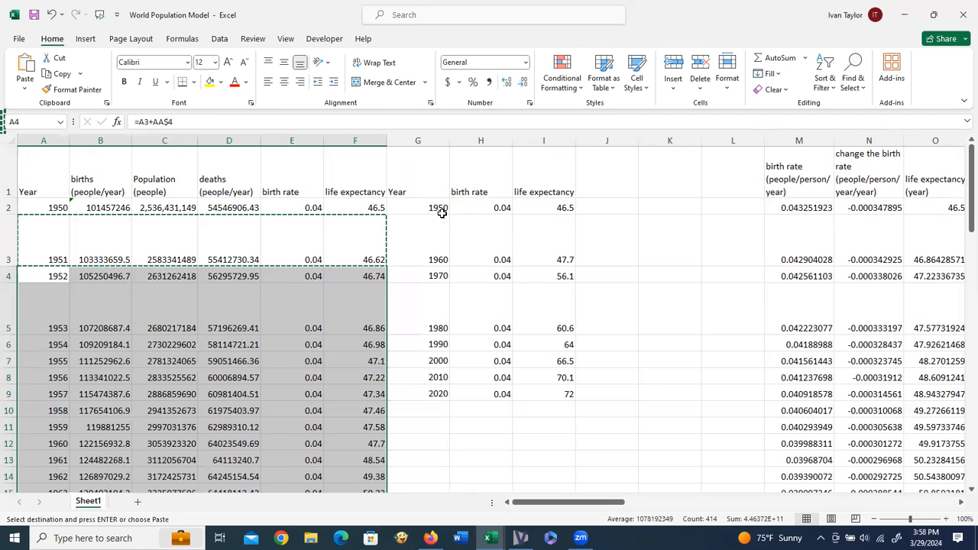
click(380, 259)
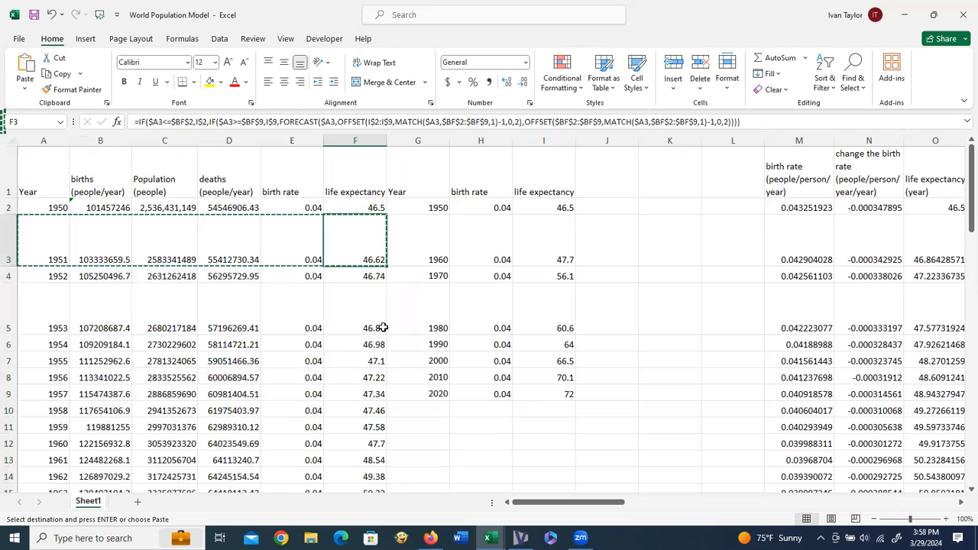
Step: Open Solver with the objective of minimizing AW2, and set its changing variable cells to the decade birth rates in H2:H9
drag(518, 504, 766, 522)
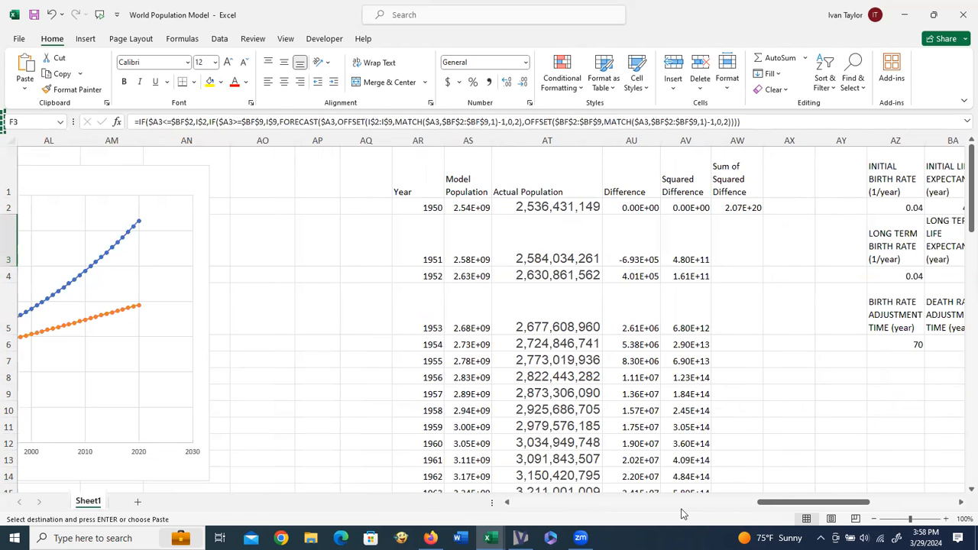
drag(757, 510, 797, 507)
click(218, 39)
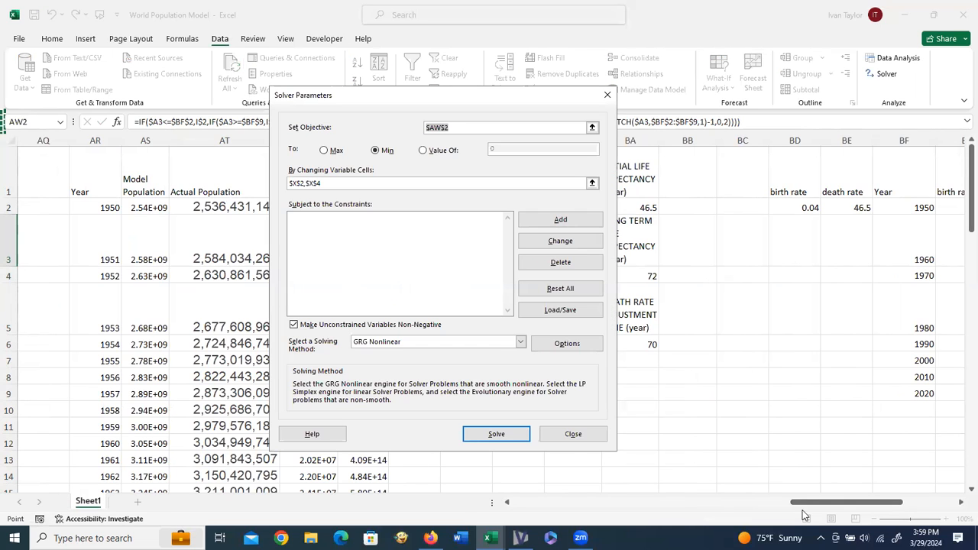
drag(835, 504, 789, 209)
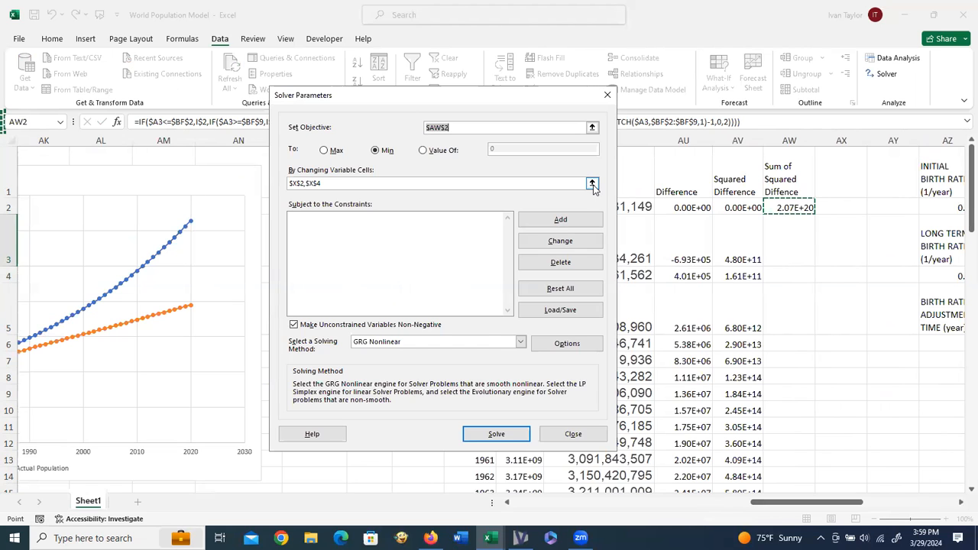
click(591, 183)
drag(732, 505, 593, 511)
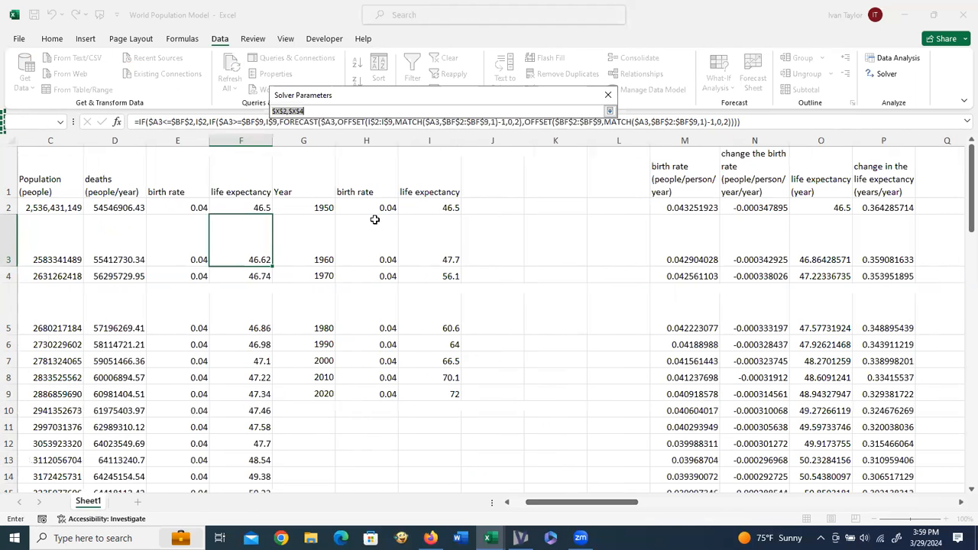
click(375, 207)
drag(364, 345, 378, 388)
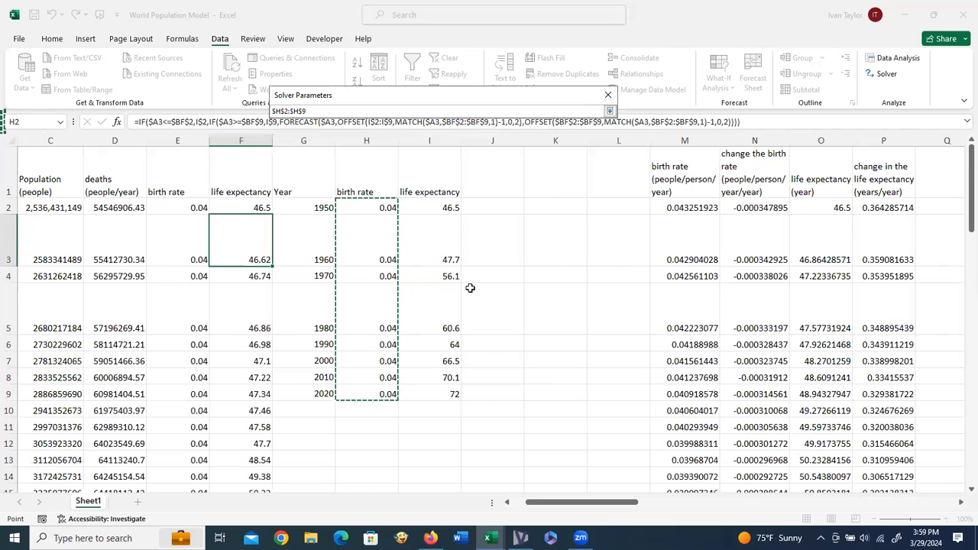
key(Return)
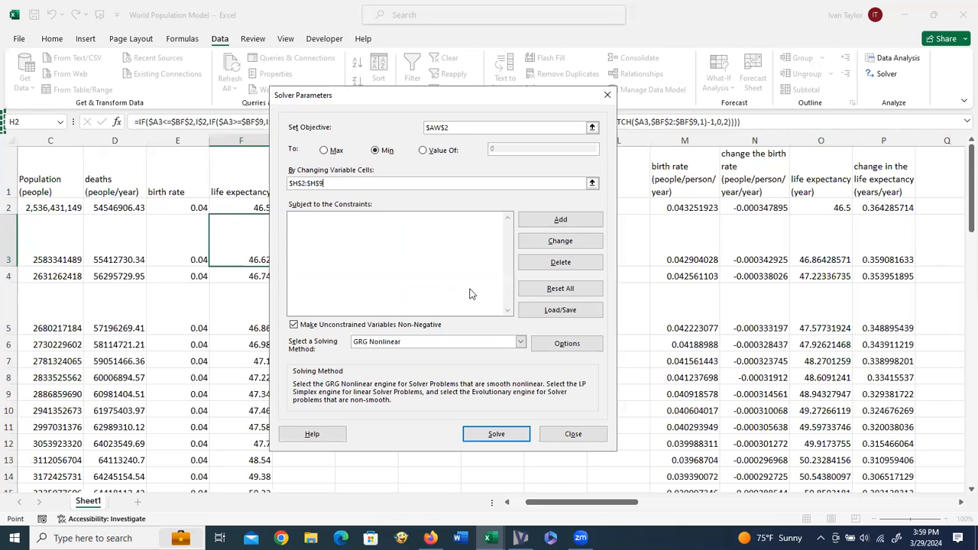
Step: Run Solver, keep its solution, and view the chart comparing model population with actual population
click(510, 435)
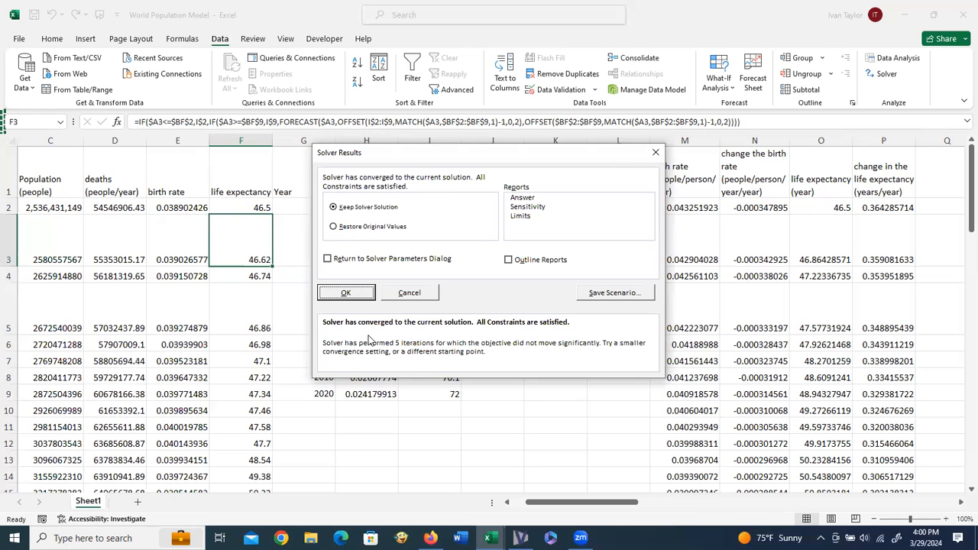
click(347, 295)
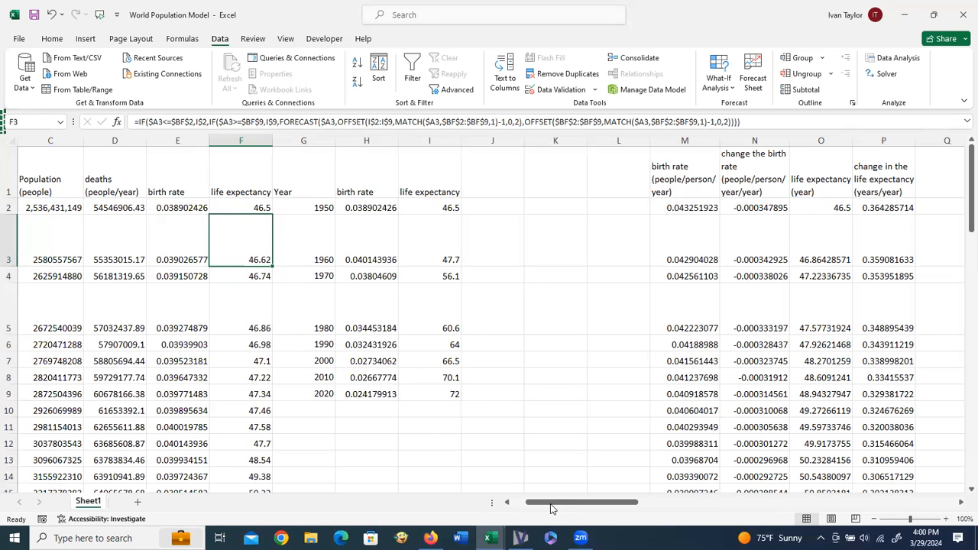
drag(573, 503, 720, 498)
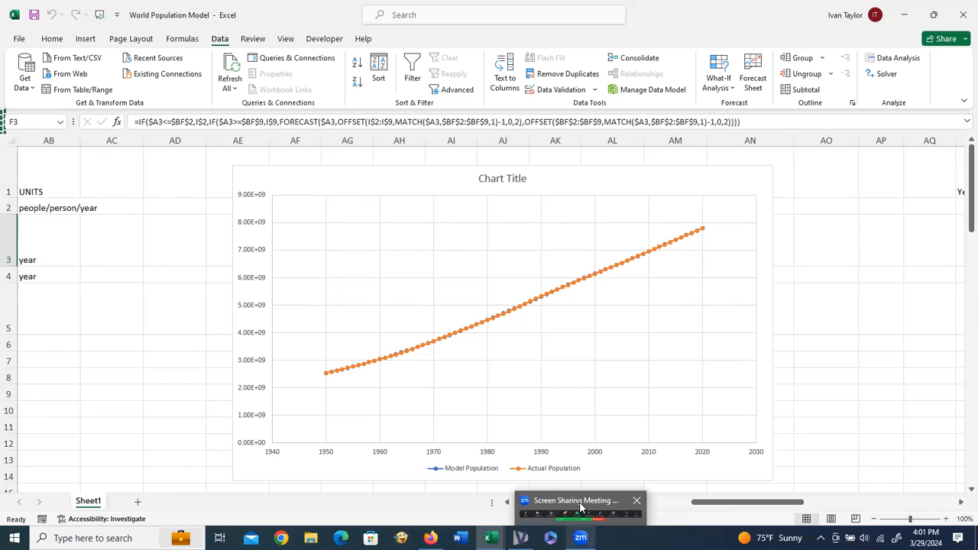
Step: Switch to the Diversity Model Final 2024-03-29 workbook and examine the calculation columns on its Model sheet and the inputs and charts on its Parameters sheet
mouse_move(519, 538)
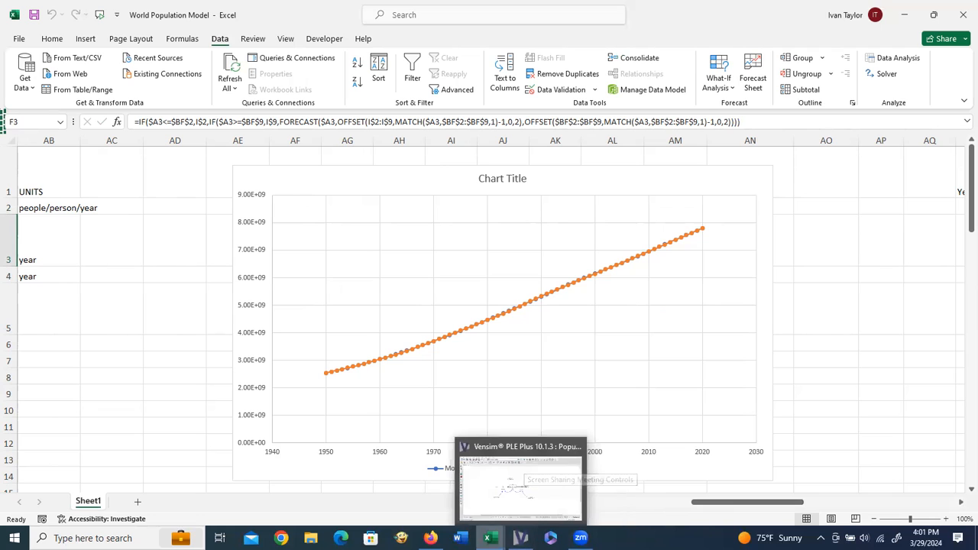
mouse_move(490, 535)
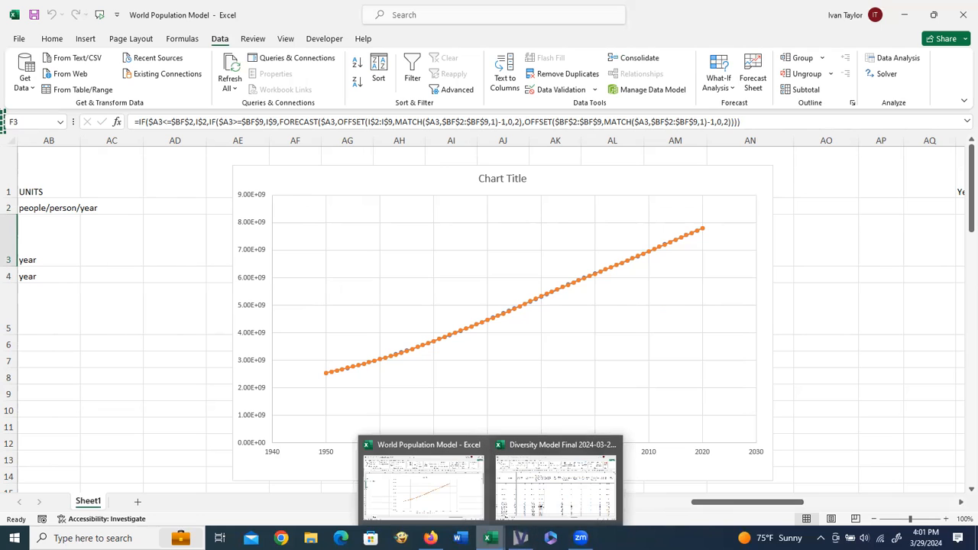
click(523, 510)
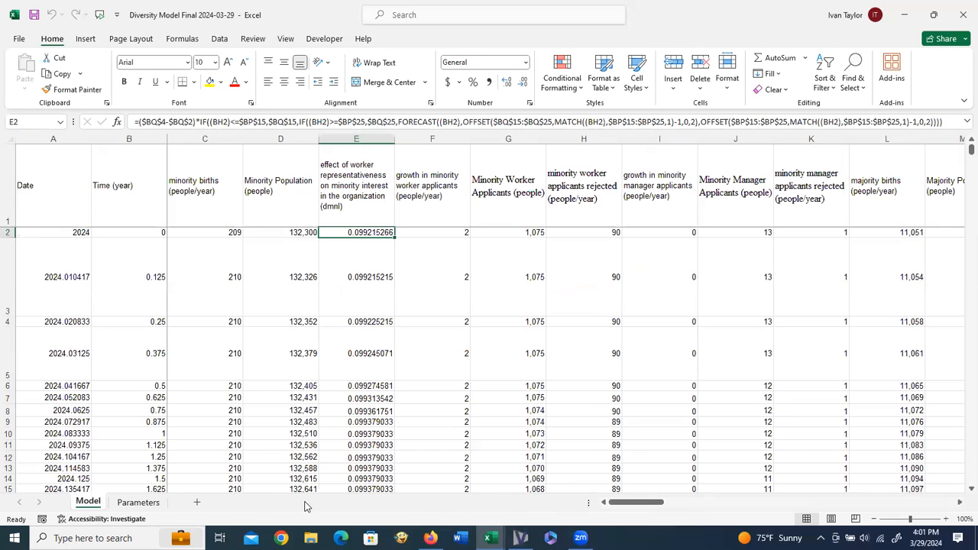
click(155, 508)
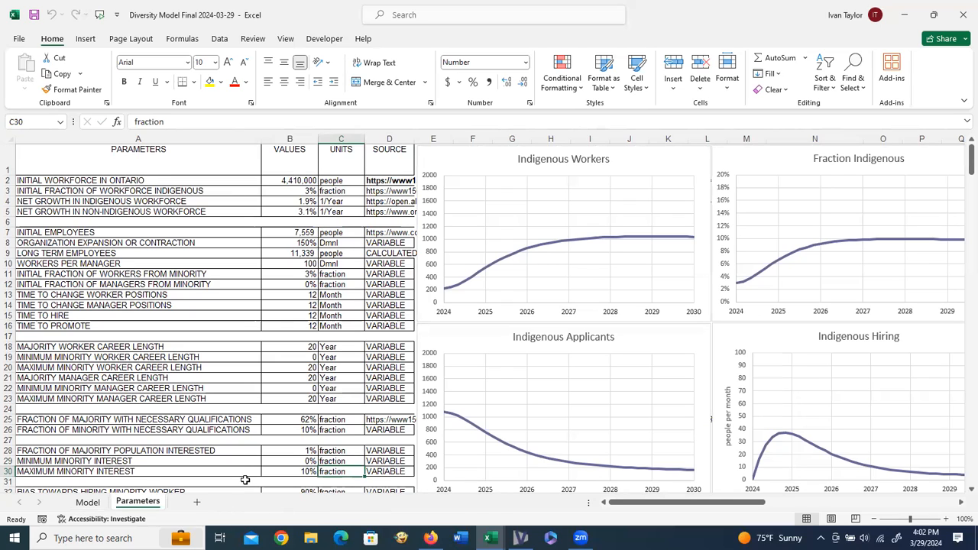
click(88, 502)
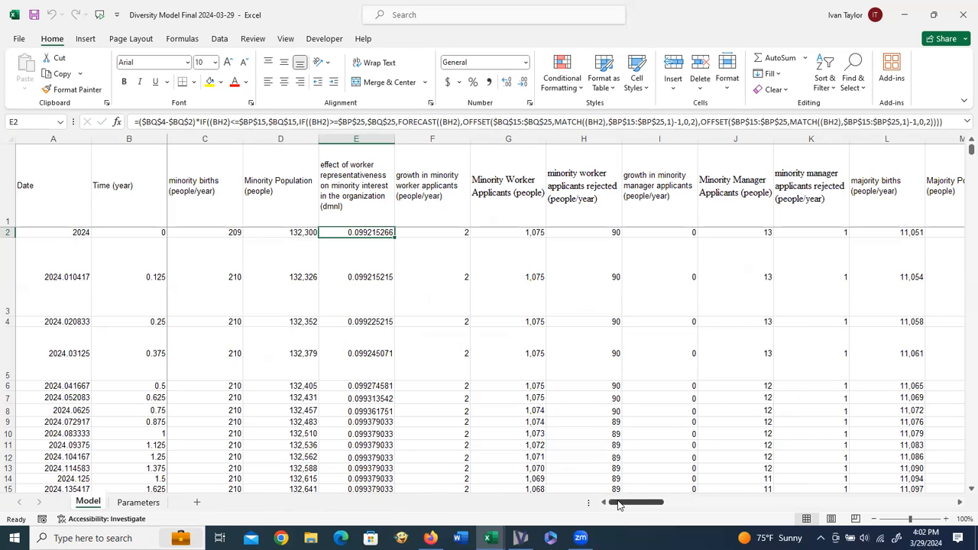
drag(618, 504, 768, 517)
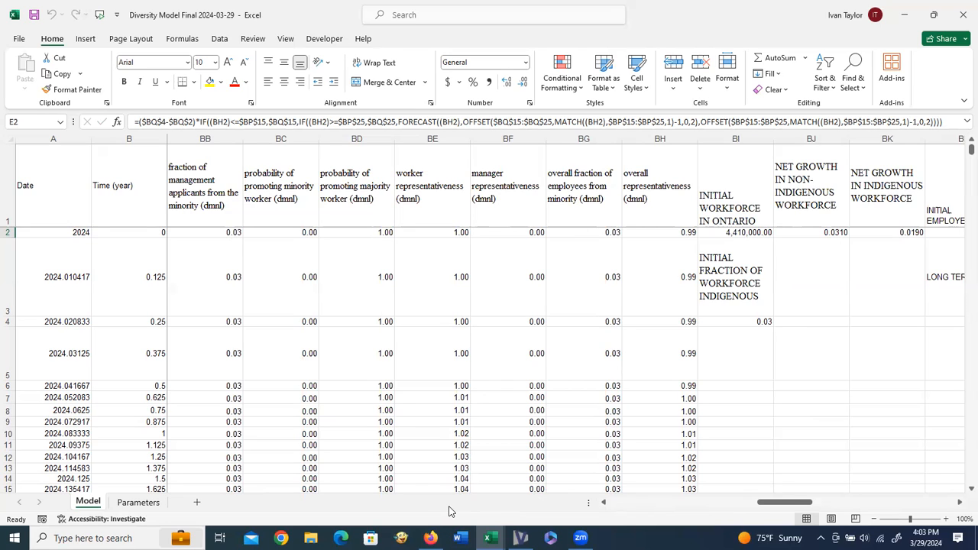
click(146, 503)
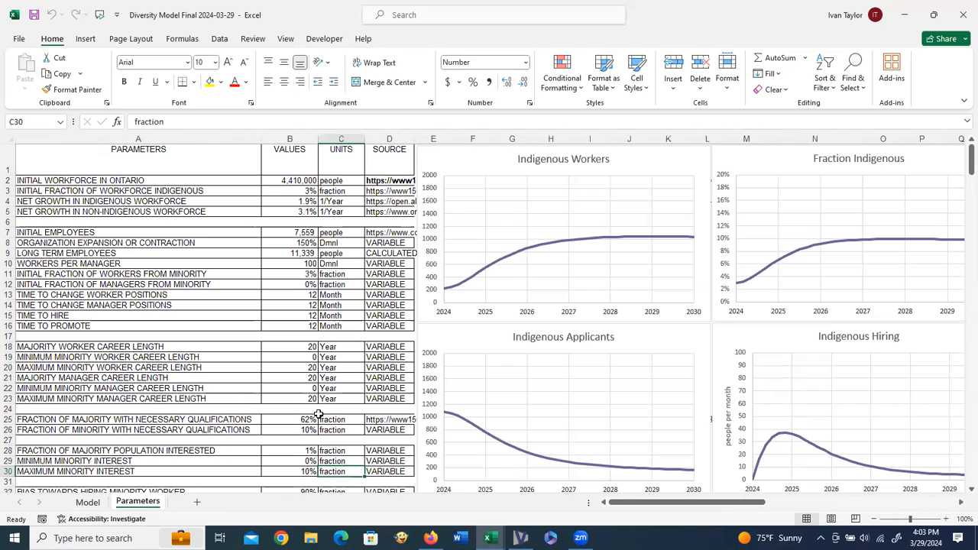
click(88, 504)
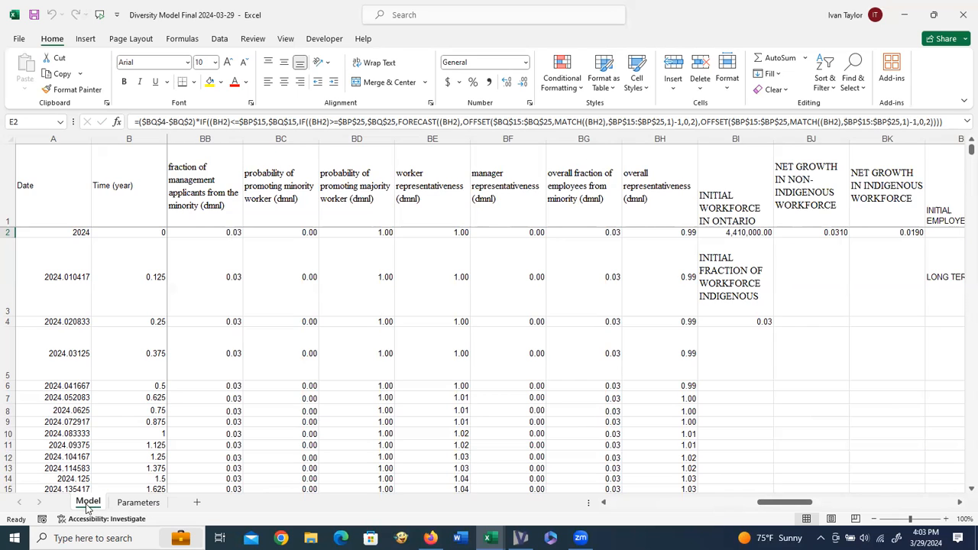
click(137, 504)
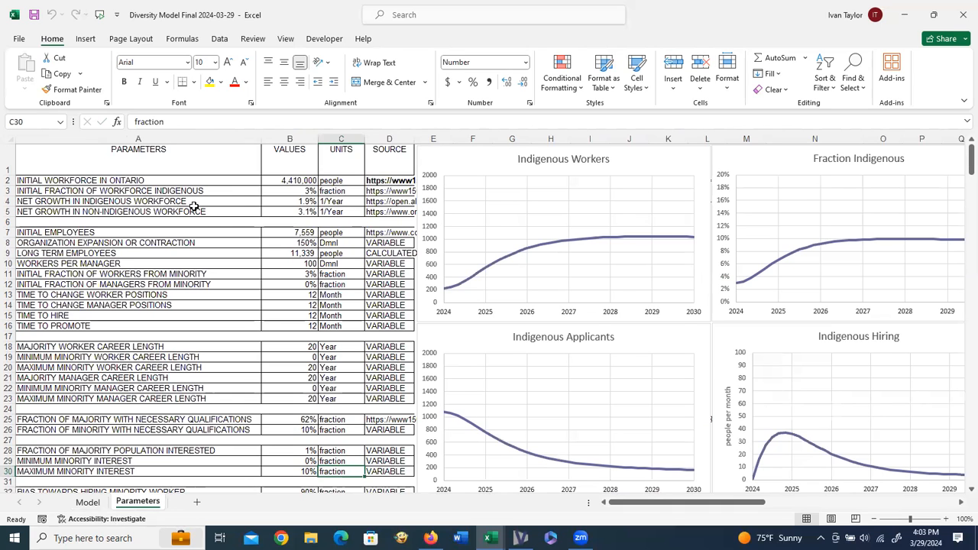
Step: Select the full parameter table A1:D33 on the Parameters sheet and review its values, units and sources
scroll(194, 207, down, 3)
scroll(194, 207, up, 3)
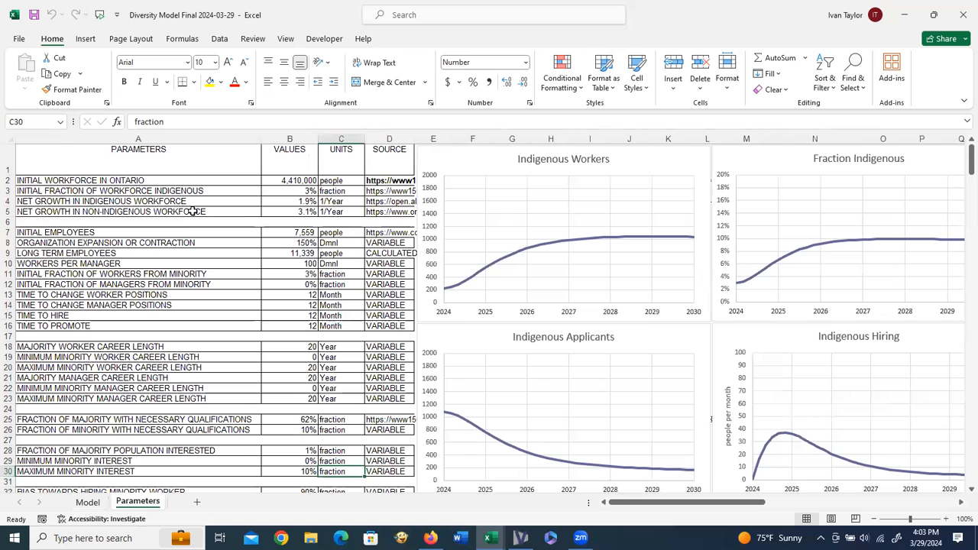
drag(203, 161, 359, 212)
drag(369, 298, 392, 348)
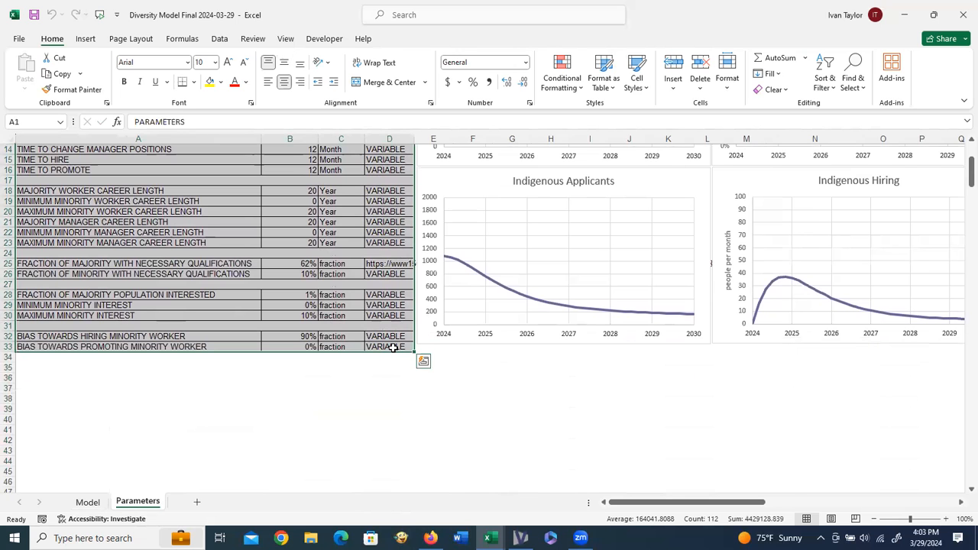
scroll(392, 348, up, 5)
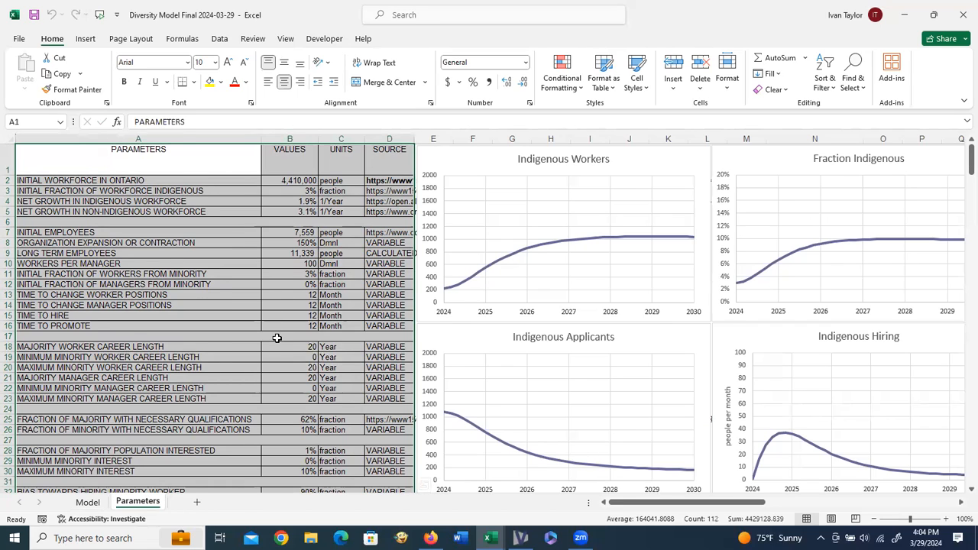
Step: Set the fraction of majority population interested in B28 to 2% to test its effect on the charts
scroll(277, 337, down, 1)
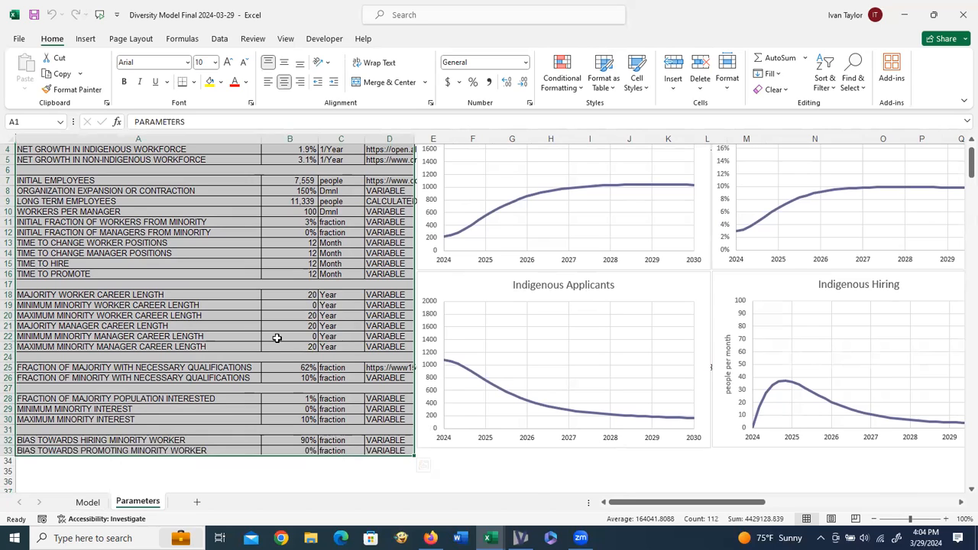
click(294, 400)
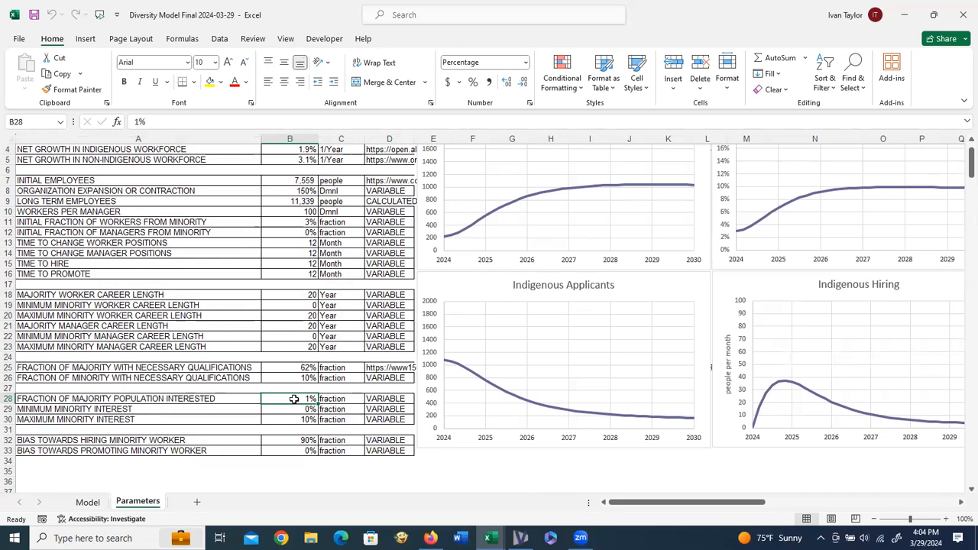
text(2)
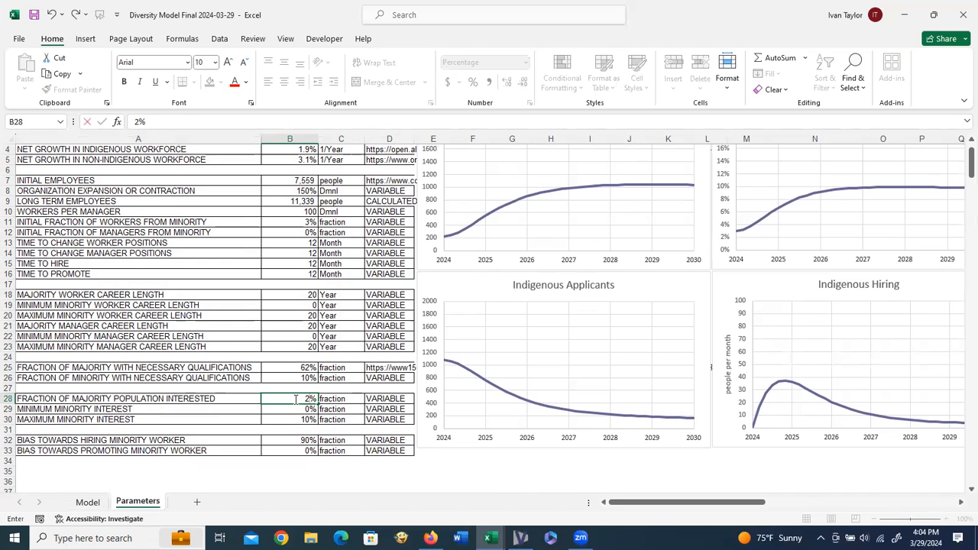
key(Return)
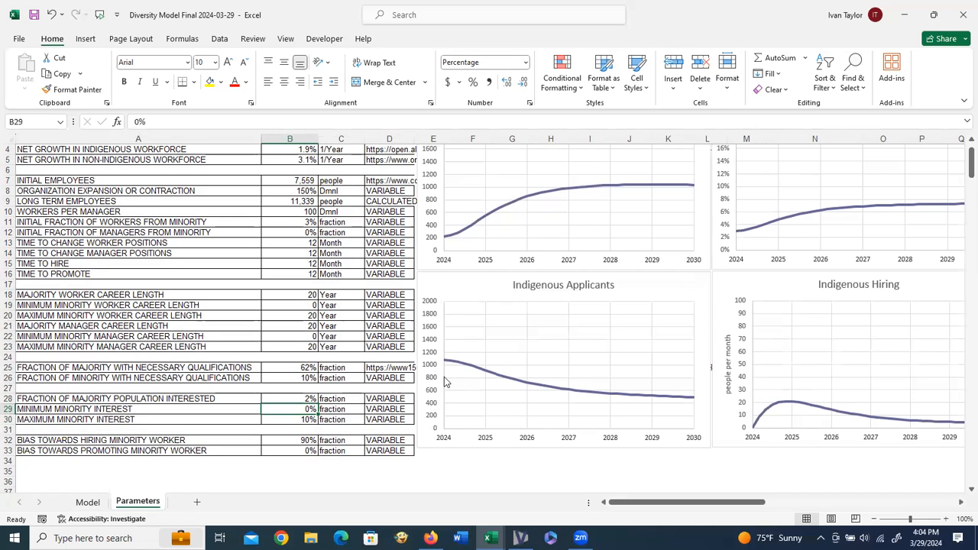
Step: Set the fraction of majority population interested in B28 to 5%
click(303, 400)
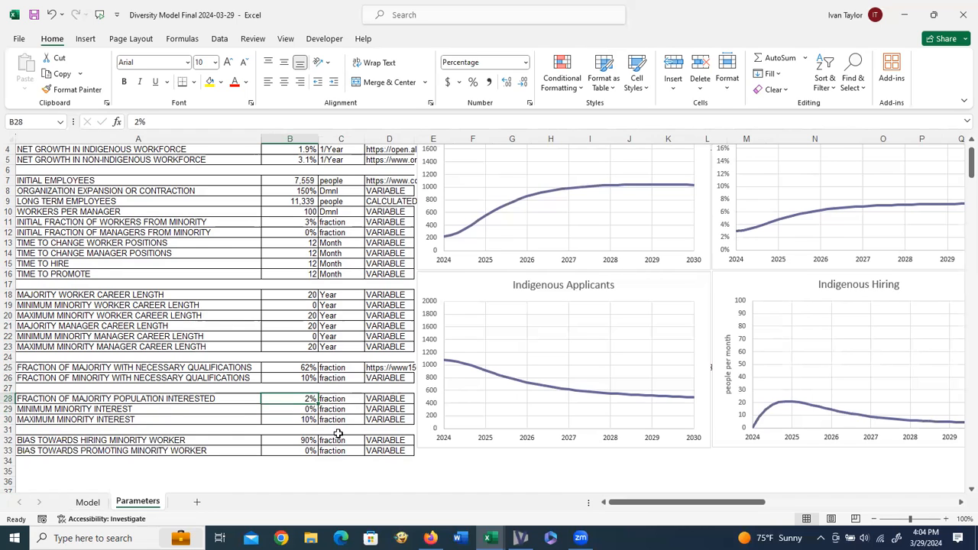
text(5)
key(Return)
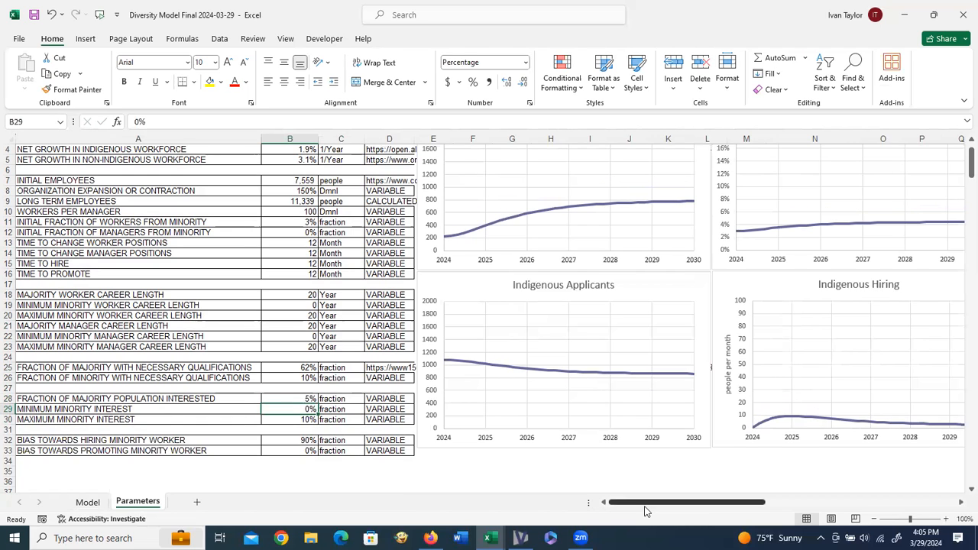
Step: Examine the Indigenous workers, fraction, applicants and hiring charts alongside the full list of model parameters
drag(644, 507, 596, 515)
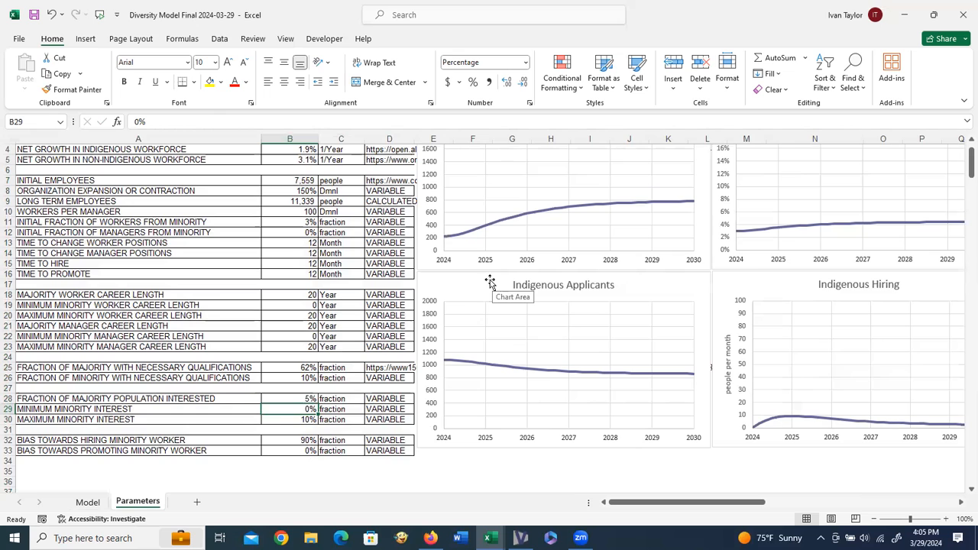
scroll(490, 284, up, 1)
scroll(491, 284, down, 1)
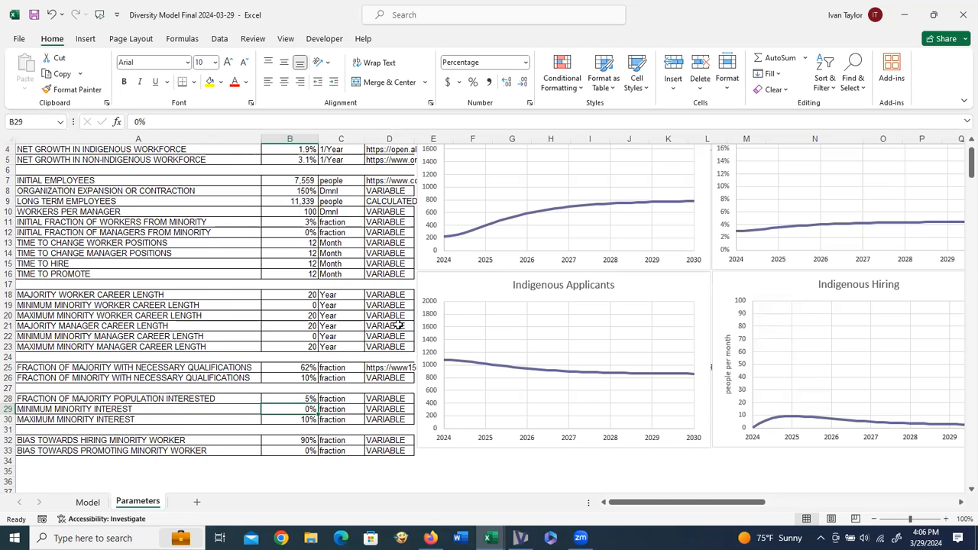
scroll(398, 325, up, 2)
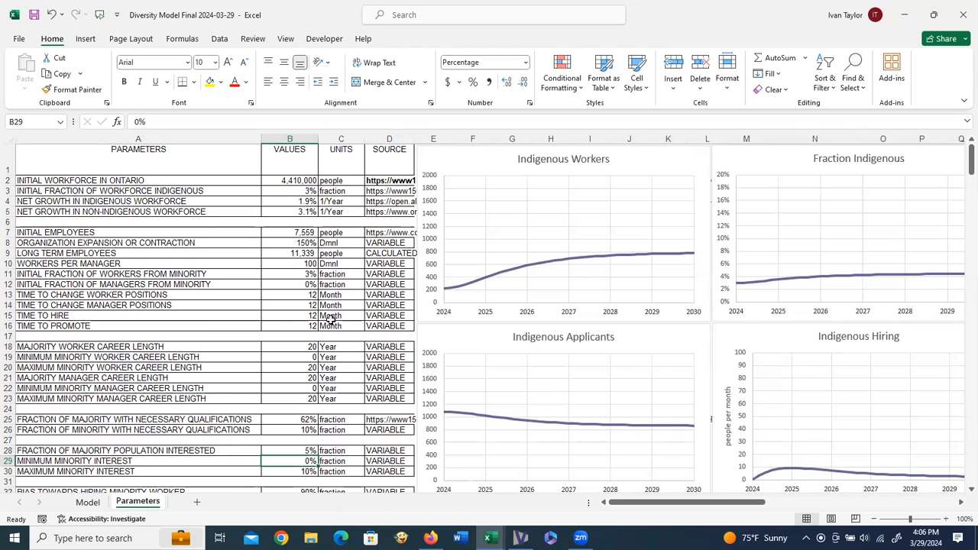
scroll(316, 339, down, 2)
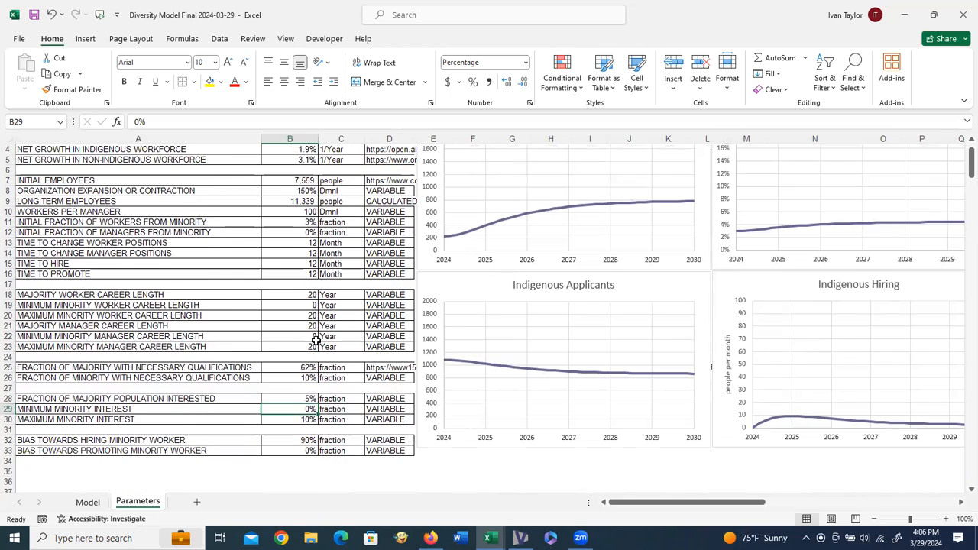
scroll(316, 339, up, 2)
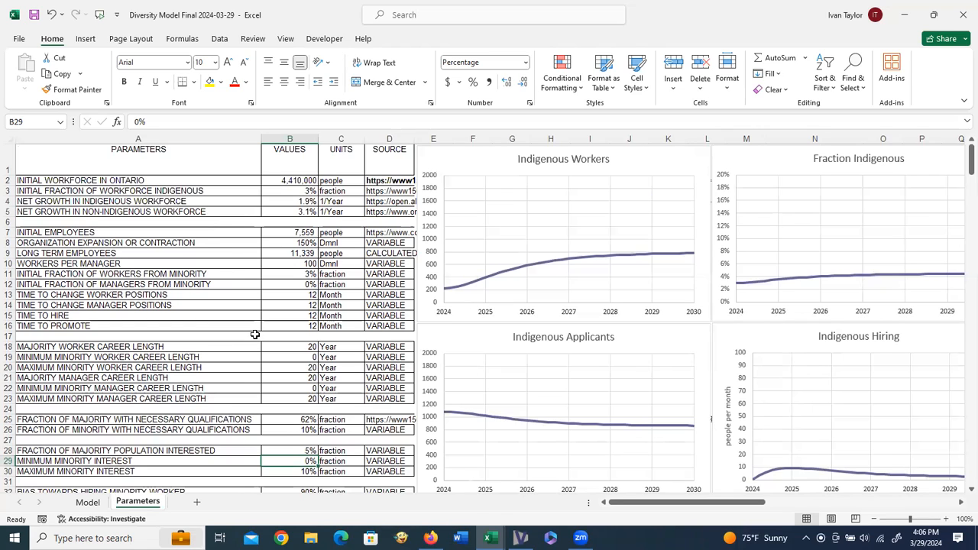
scroll(255, 335, down, 1)
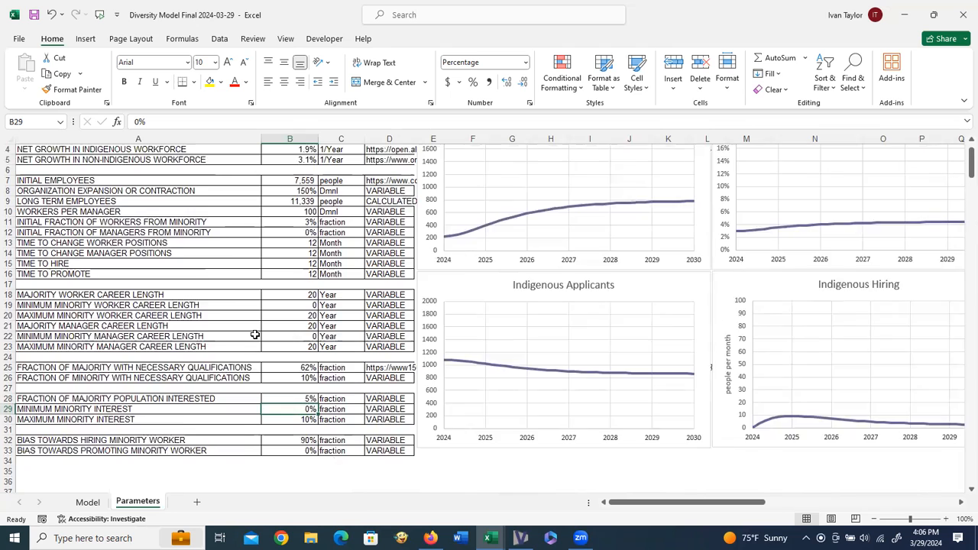
scroll(255, 335, up, 1)
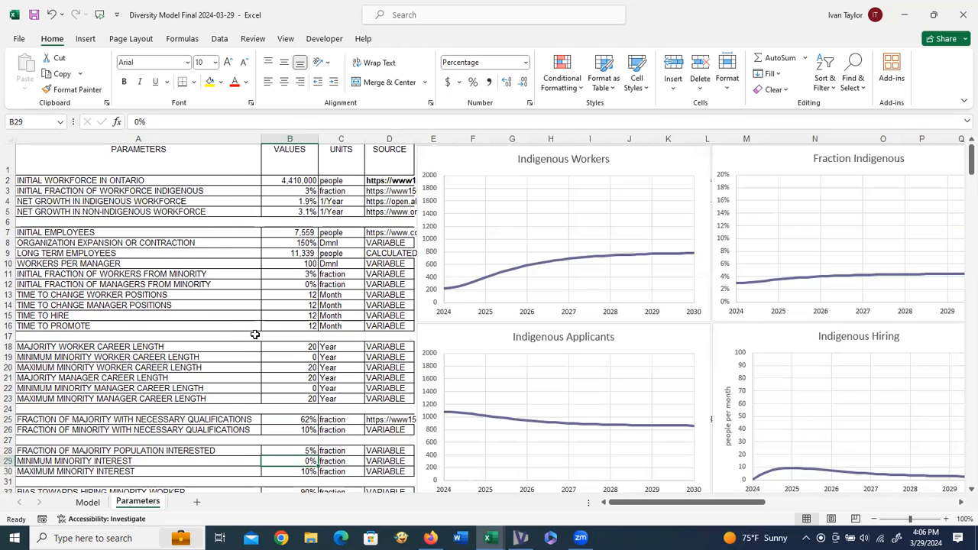